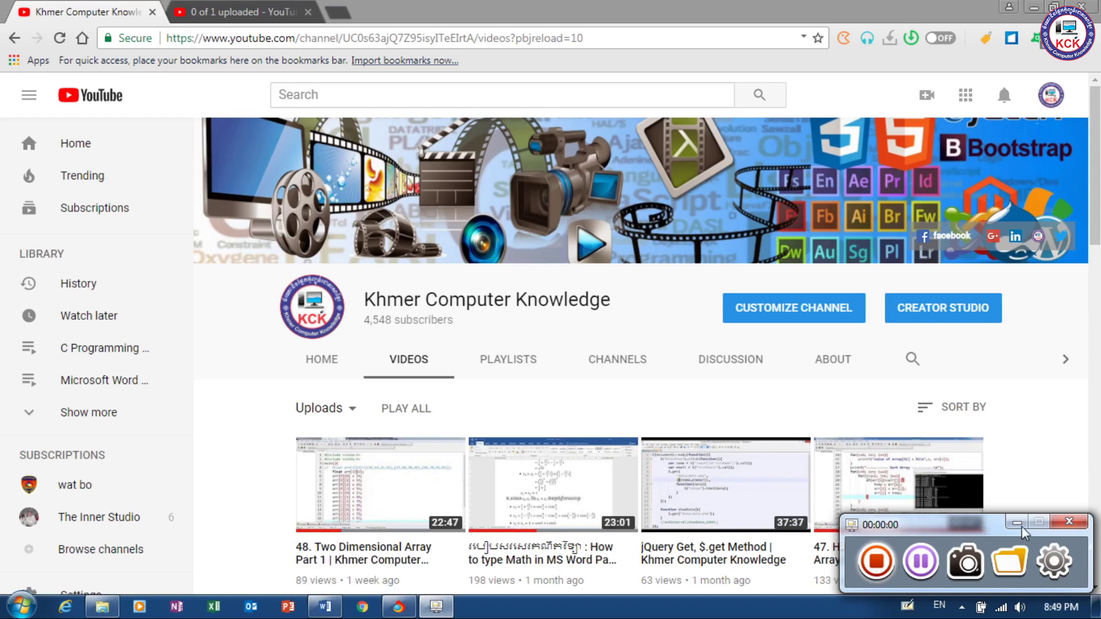
Hide the screen recorder controls and minimize the YouTube browser window.
click(1019, 526)
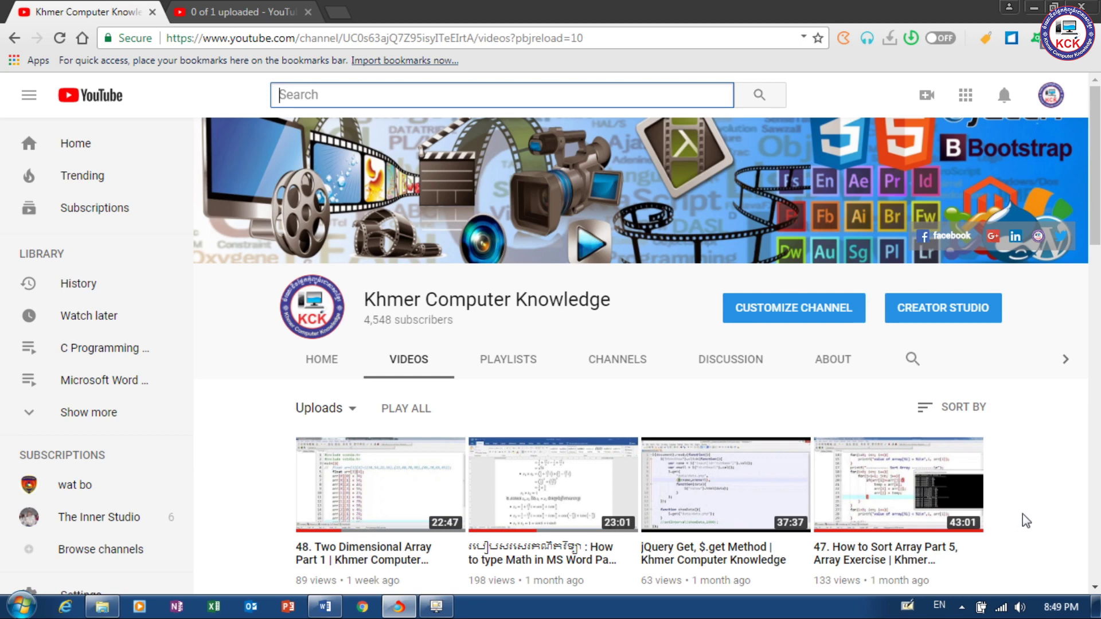
click(1033, 8)
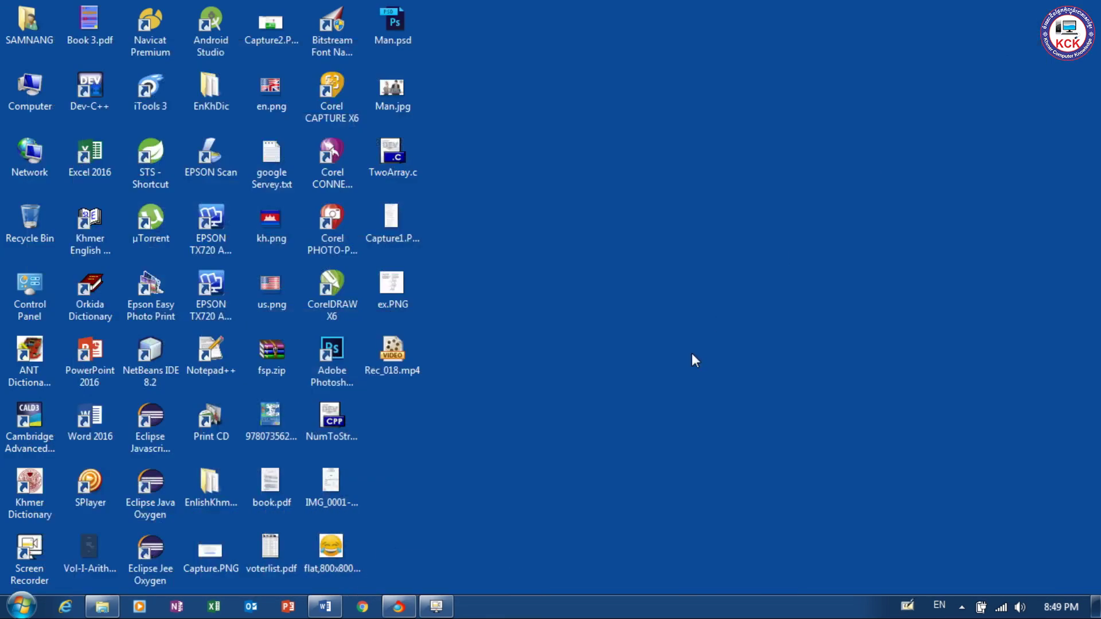
Restore Math Part 1.docx from the taskbar and scroll through its page 1 equations.
click(325, 606)
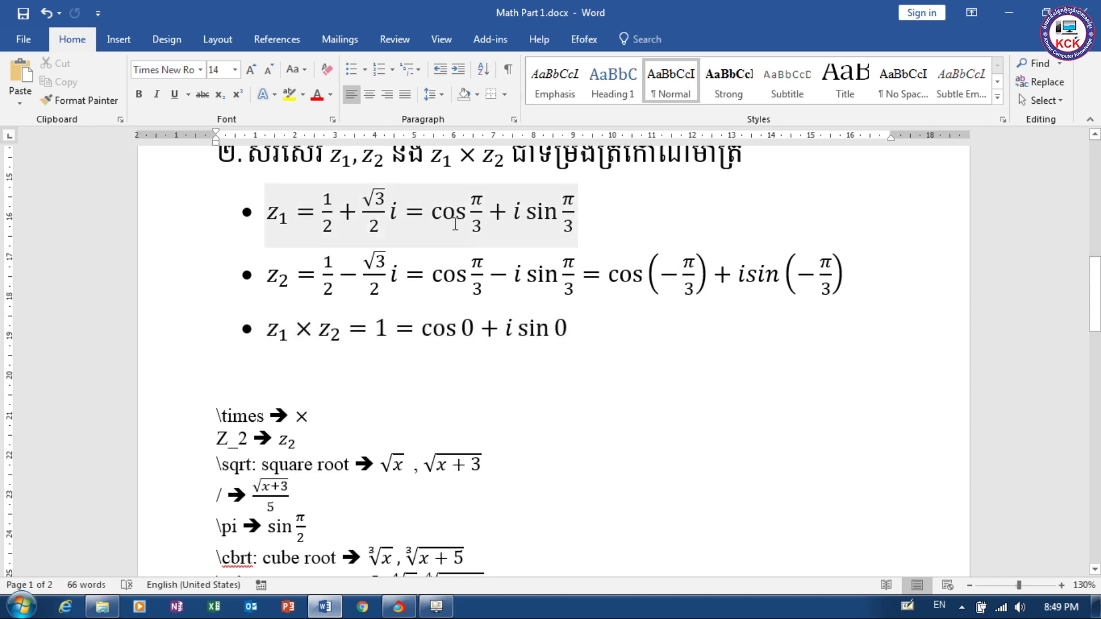
drag(1094, 294, 1085, 182)
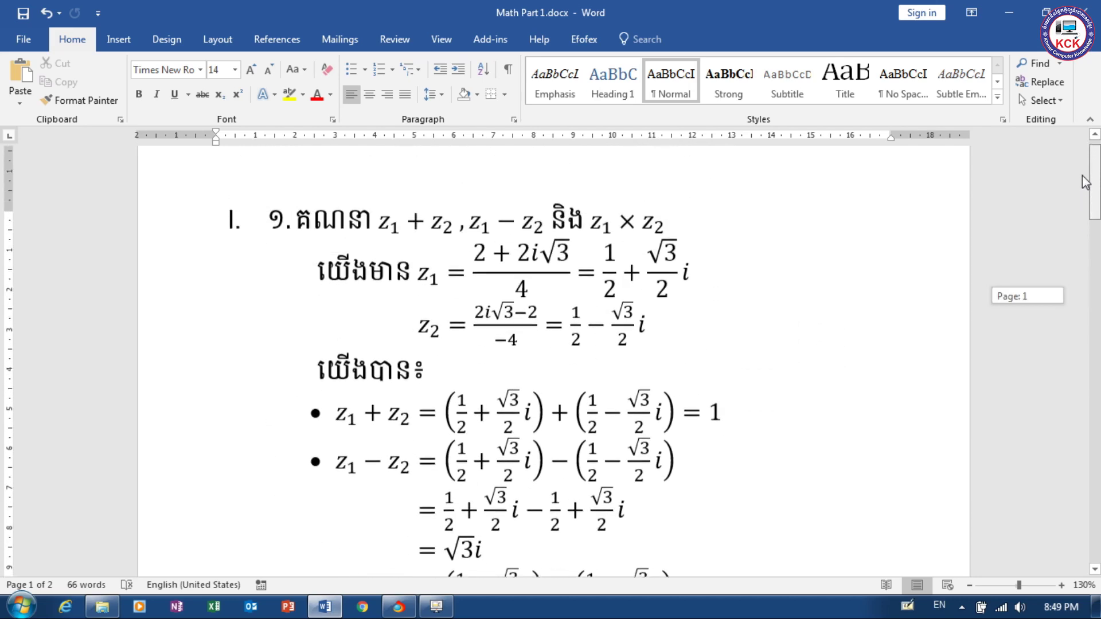
drag(1085, 183, 1088, 232)
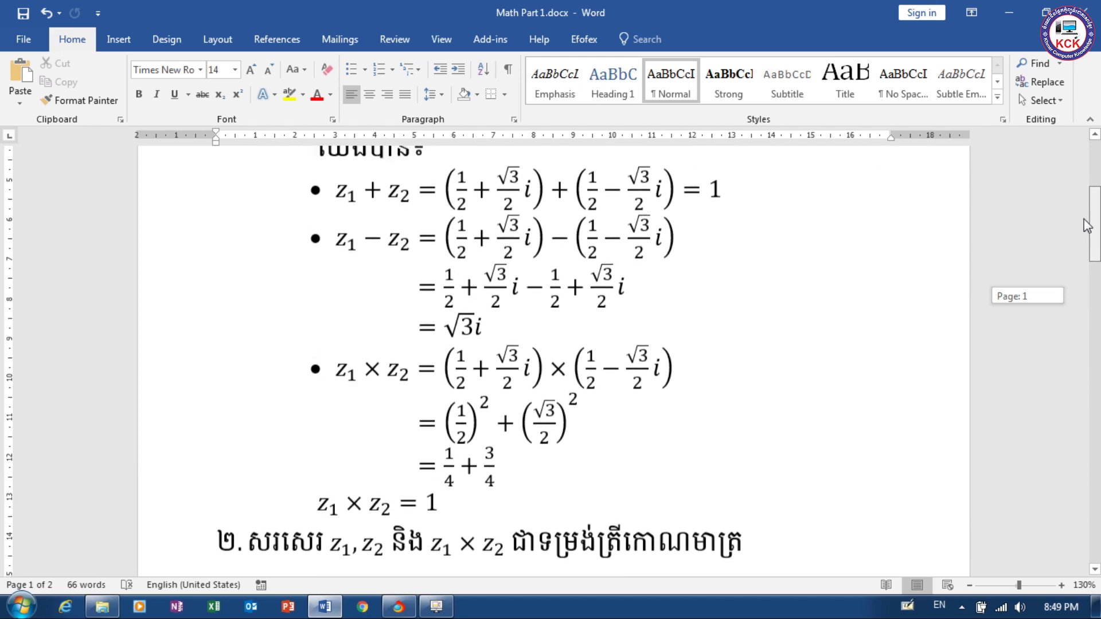
drag(1088, 232, 1073, 189)
Step through the exercise 1 heading and the z₁ and z₁ − z₂ equation lines.
click(566, 237)
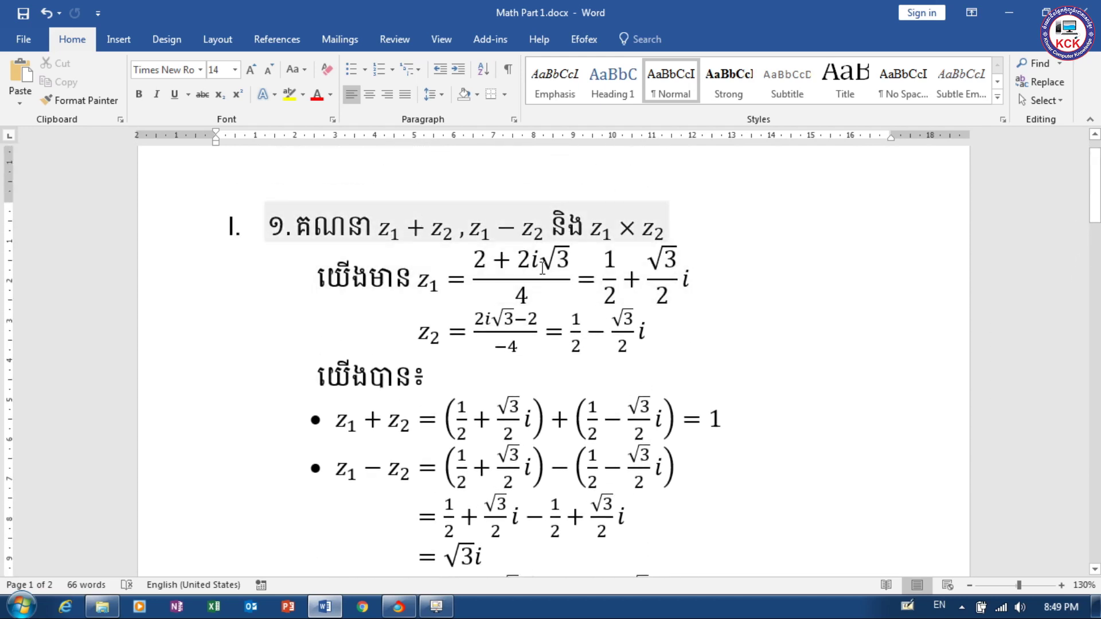
click(512, 250)
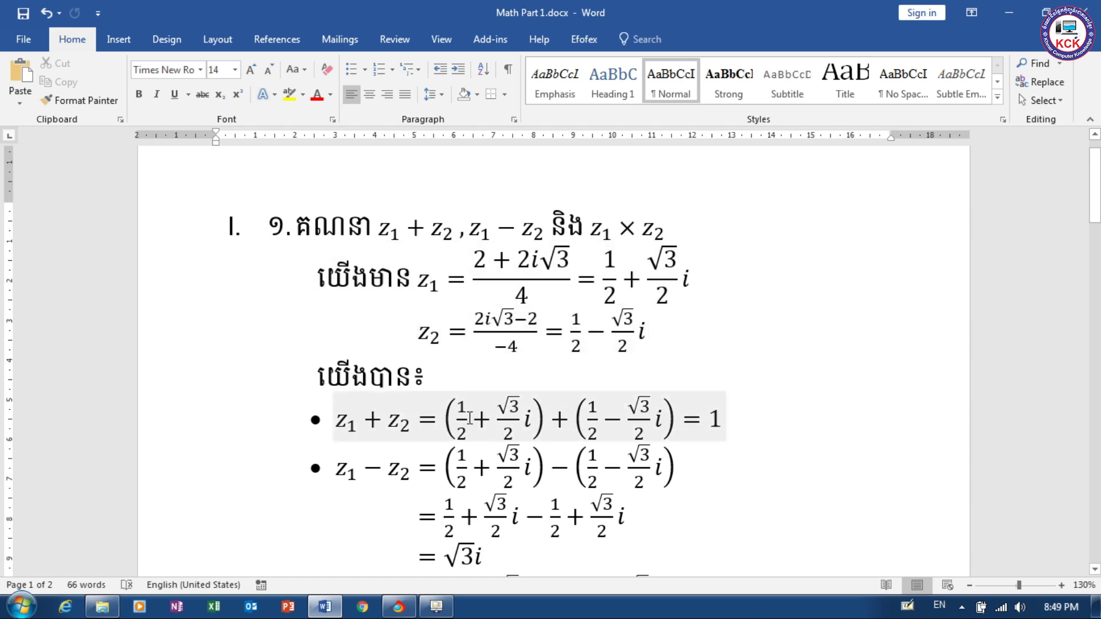
click(602, 476)
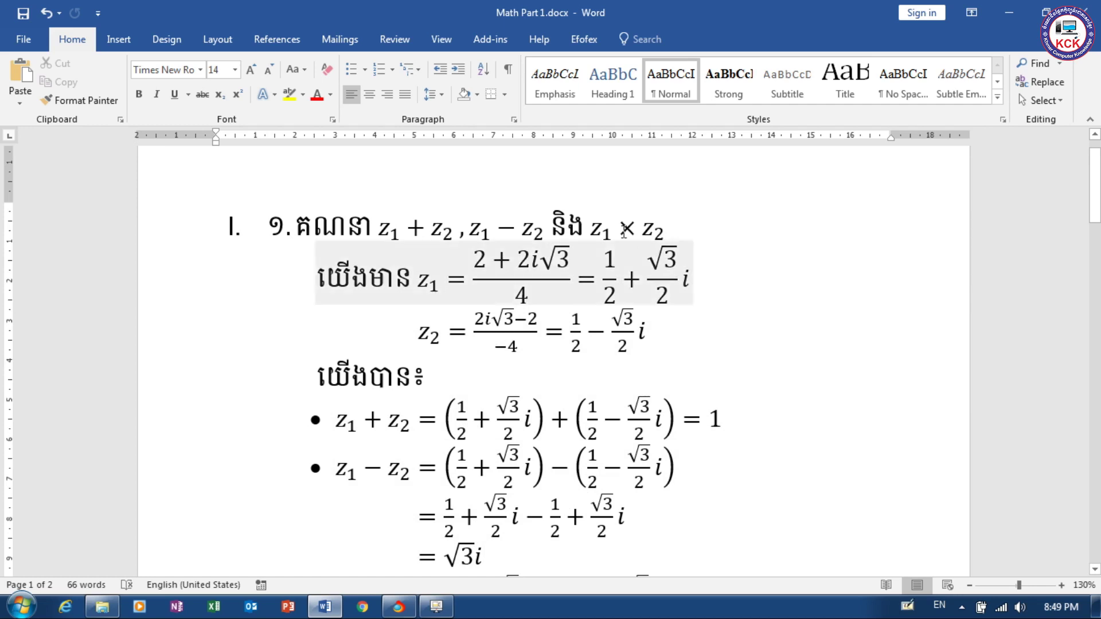
drag(1096, 189, 1096, 241)
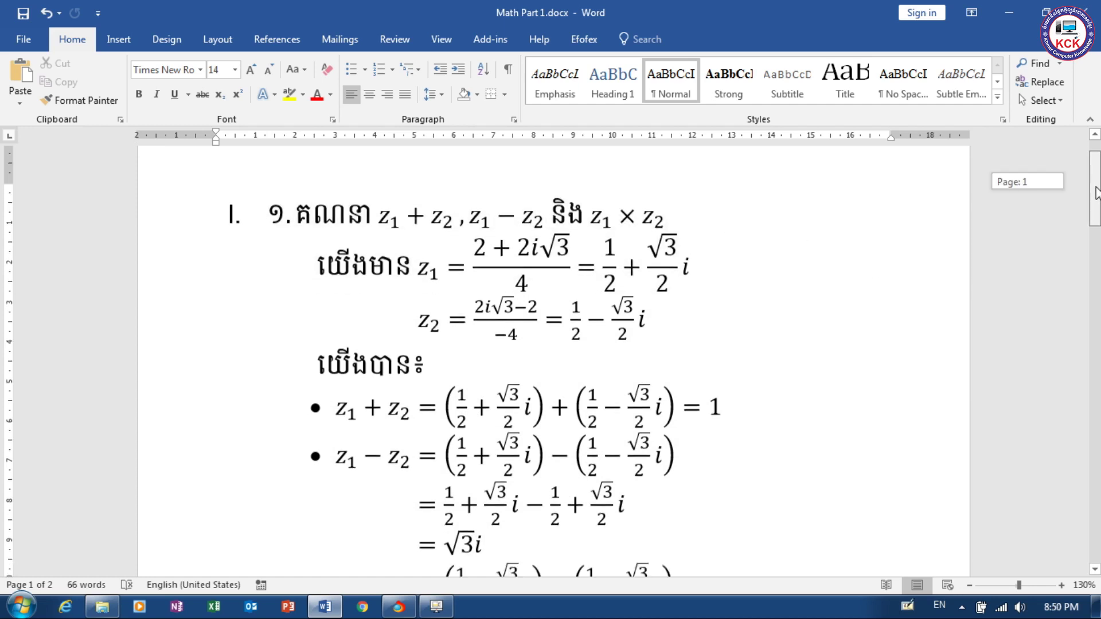
drag(1094, 241, 1095, 244)
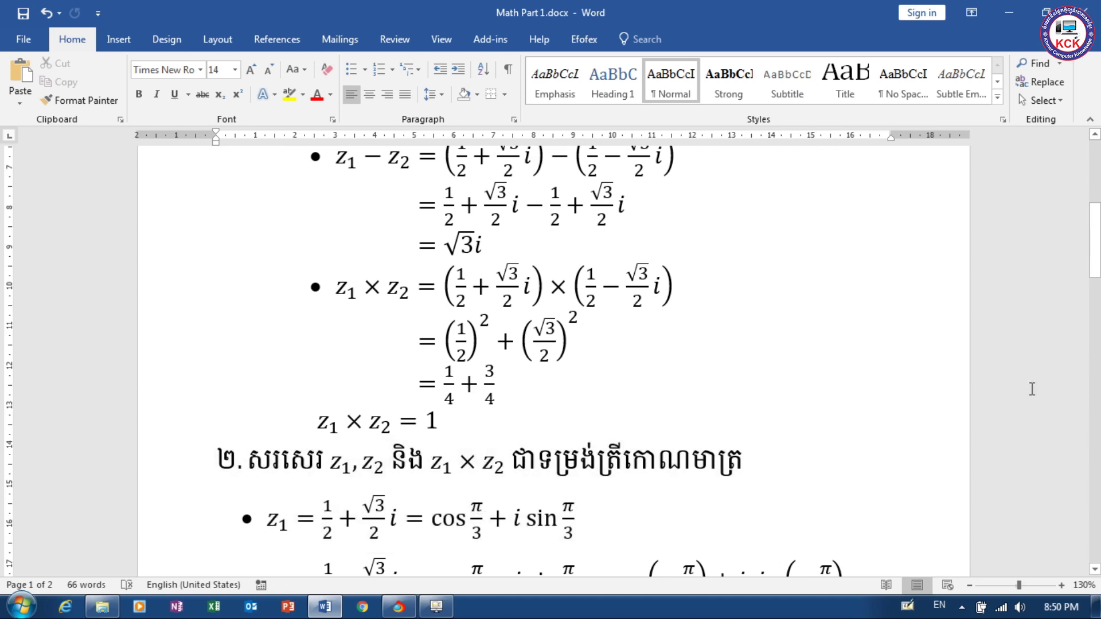
drag(1095, 270, 1094, 344)
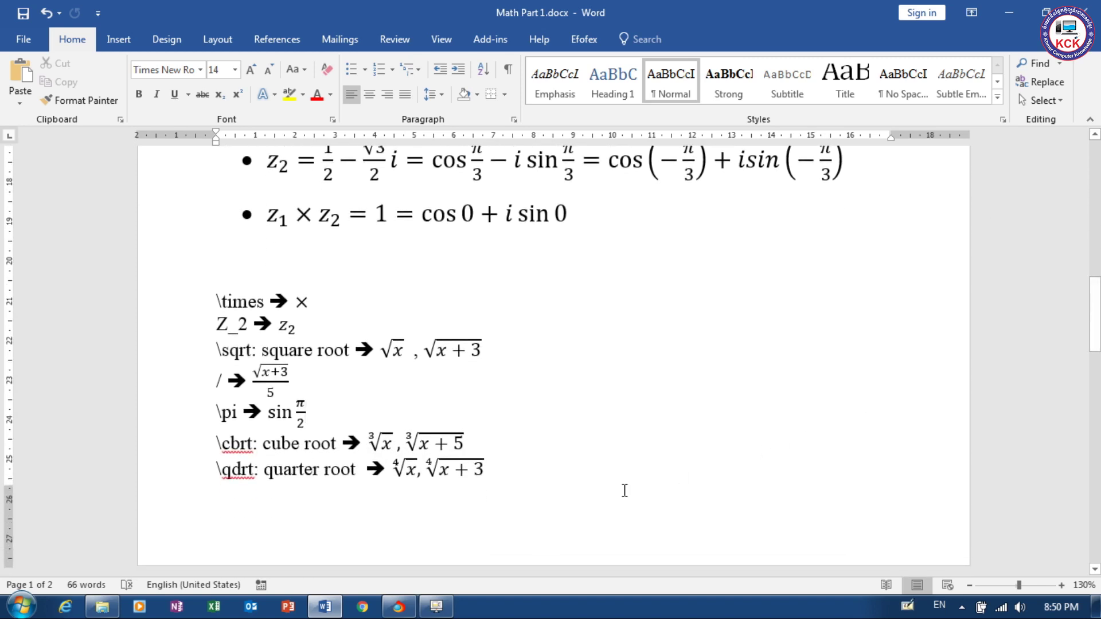
drag(1094, 342, 1095, 370)
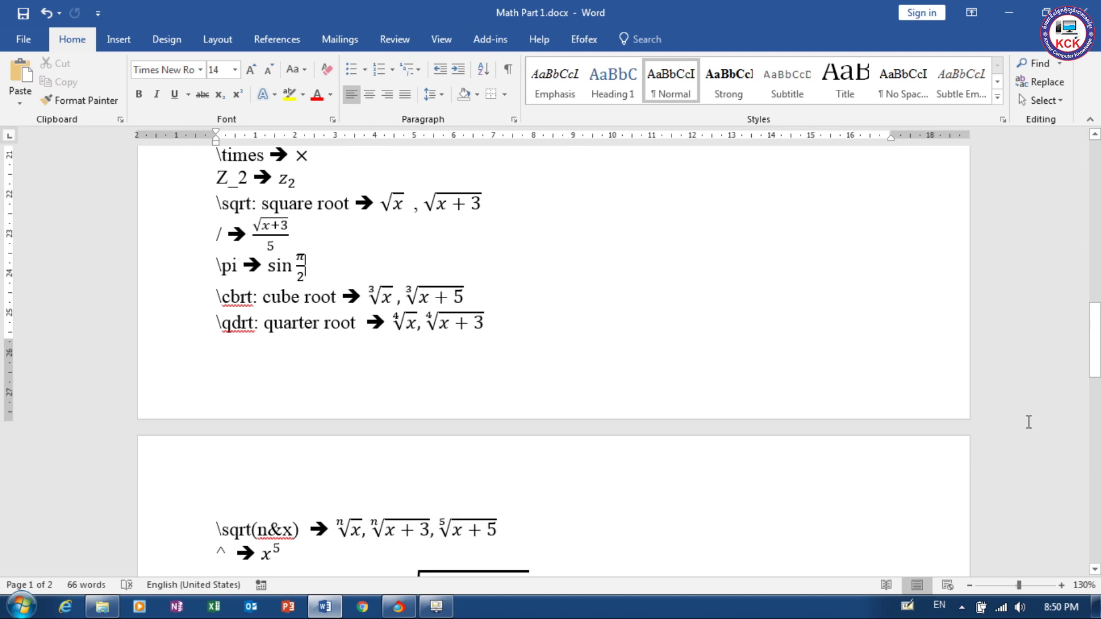
drag(1095, 367, 1095, 465)
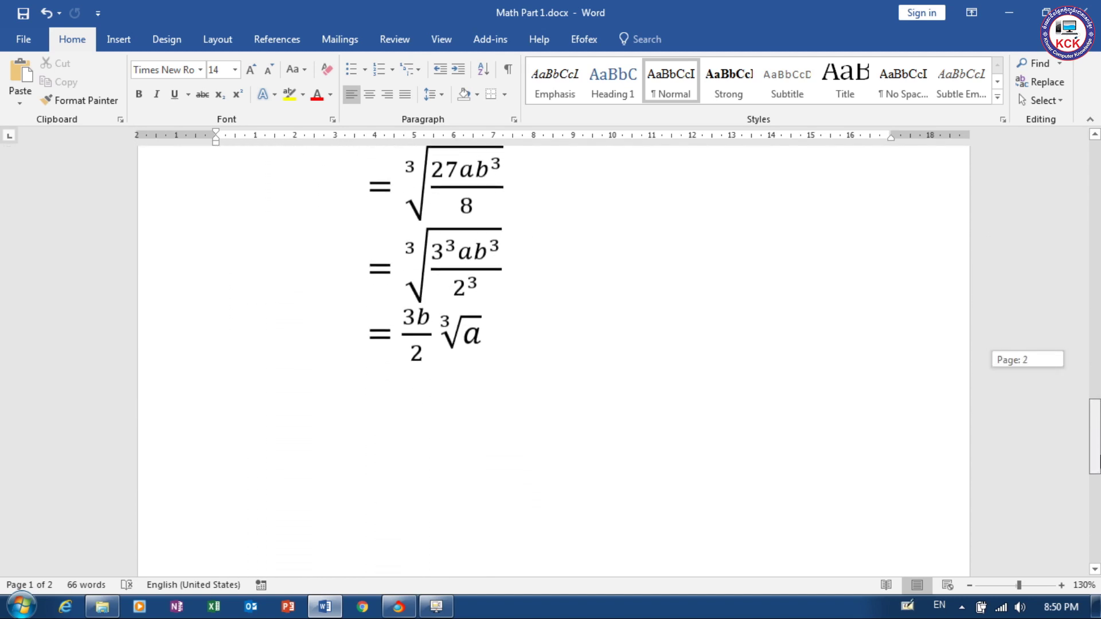
Add a page break after the equations for a blank page 3, then save and minimize Word.
click(648, 509)
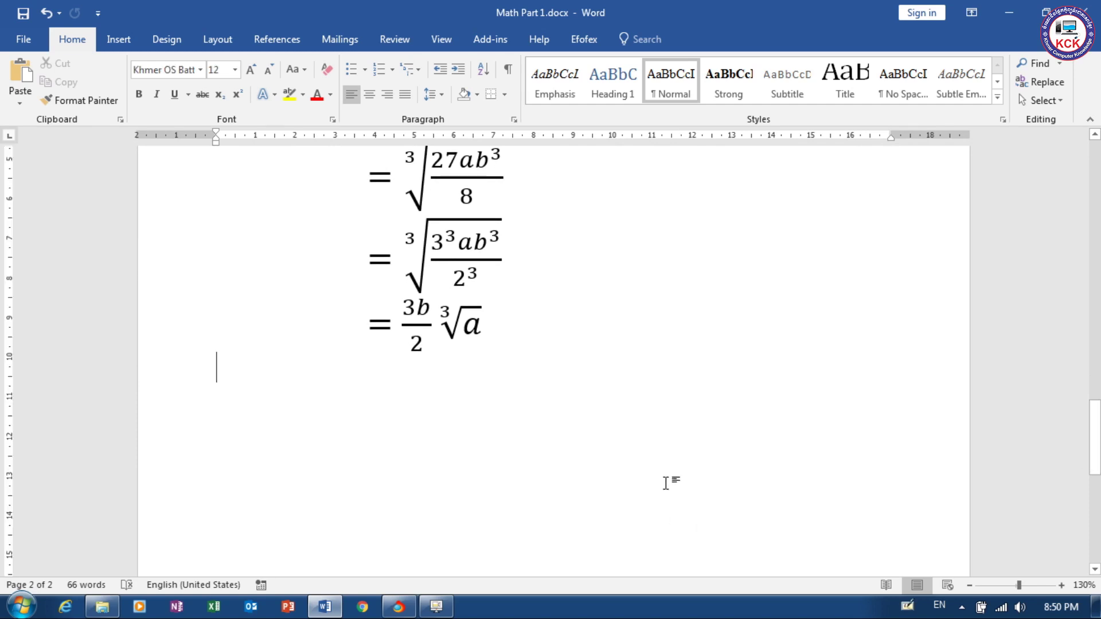
key(ctrl+Return)
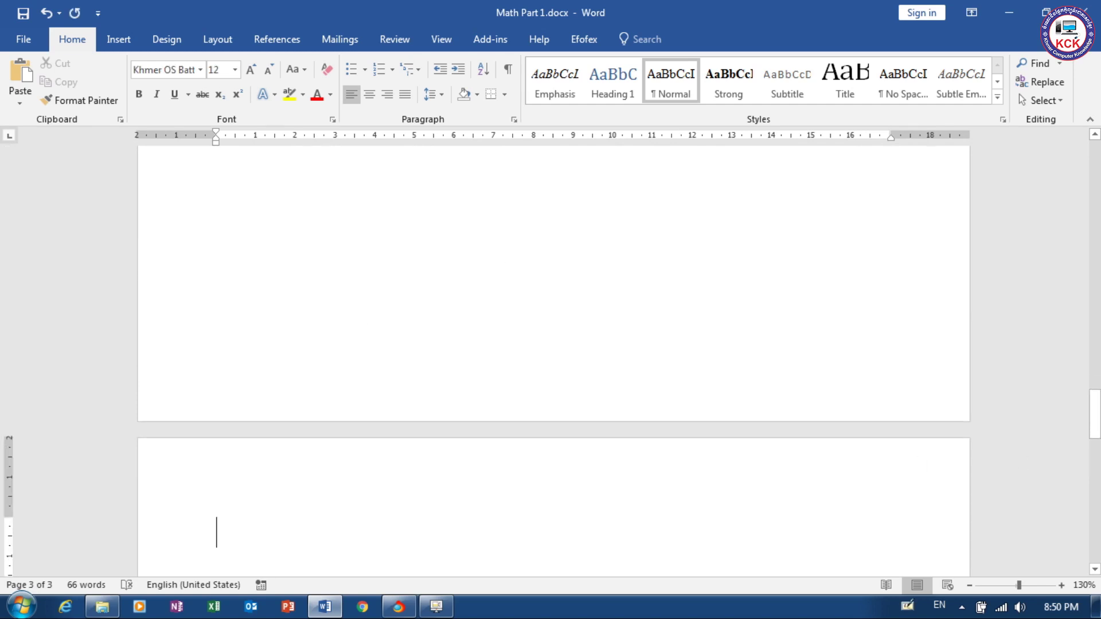
mouse_move(1092, 457)
mouse_down()
mouse_move(1095, 470)
mouse_move(1095, 441)
mouse_up()
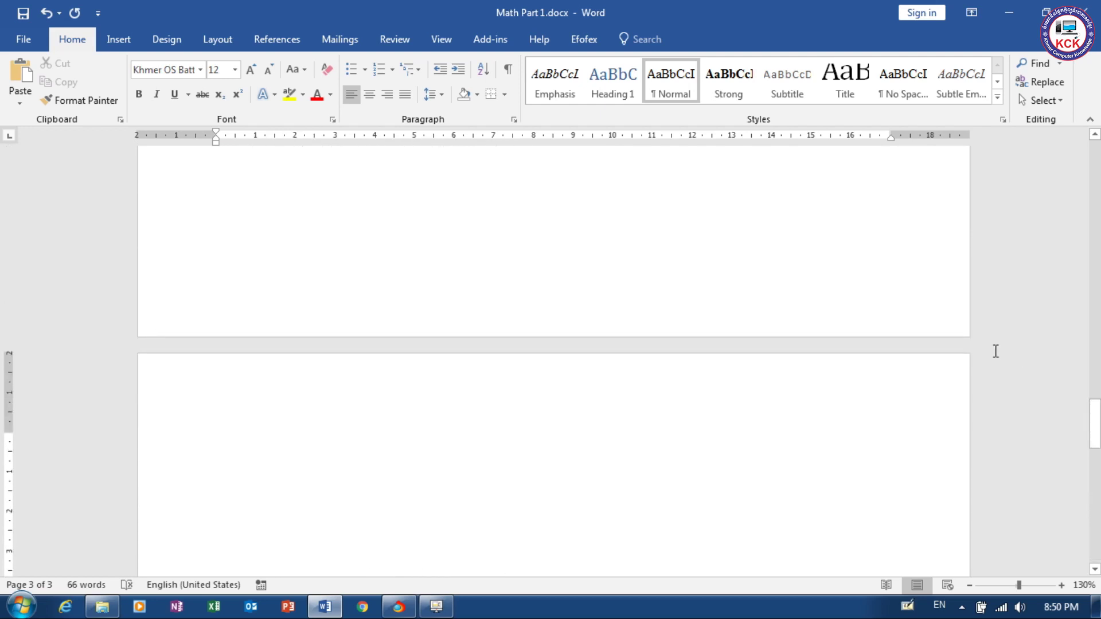
click(24, 14)
click(1009, 13)
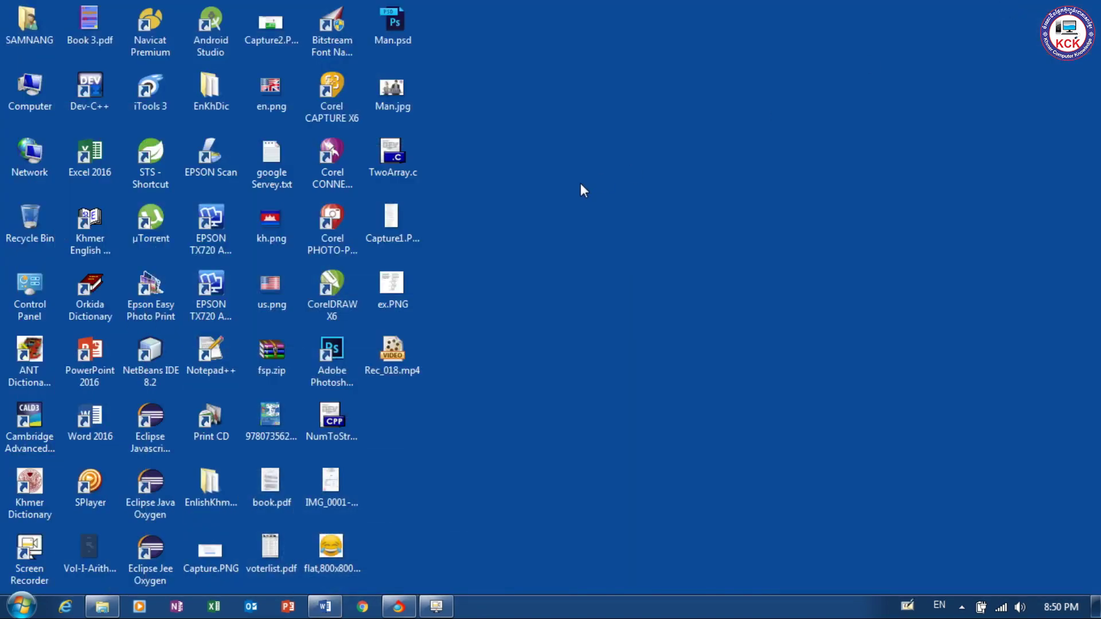
double_click(391, 221)
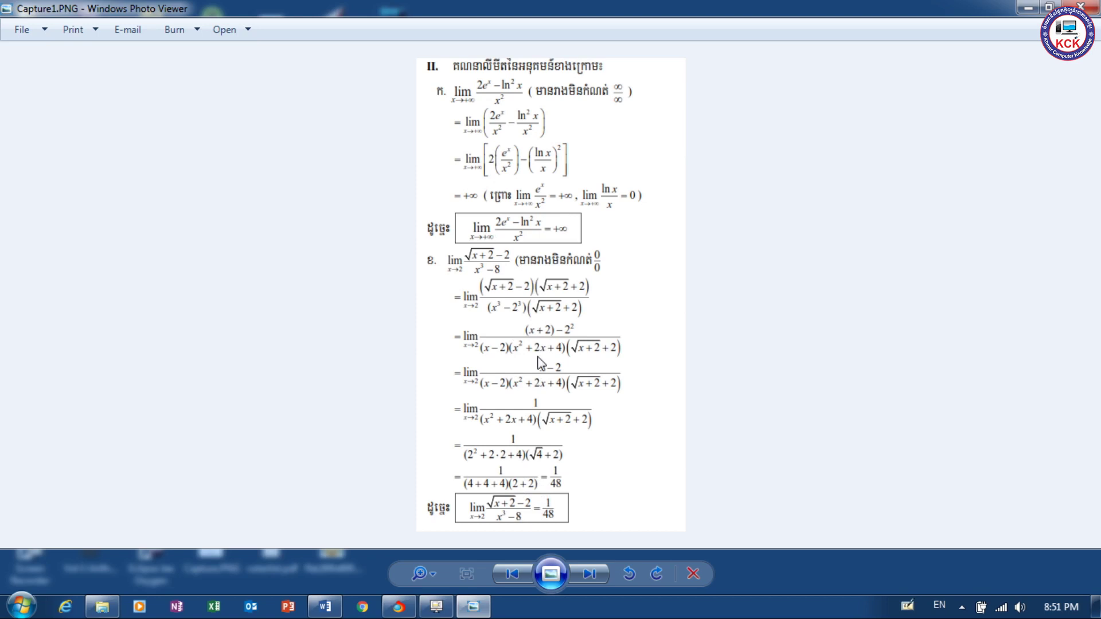
click(1085, 7)
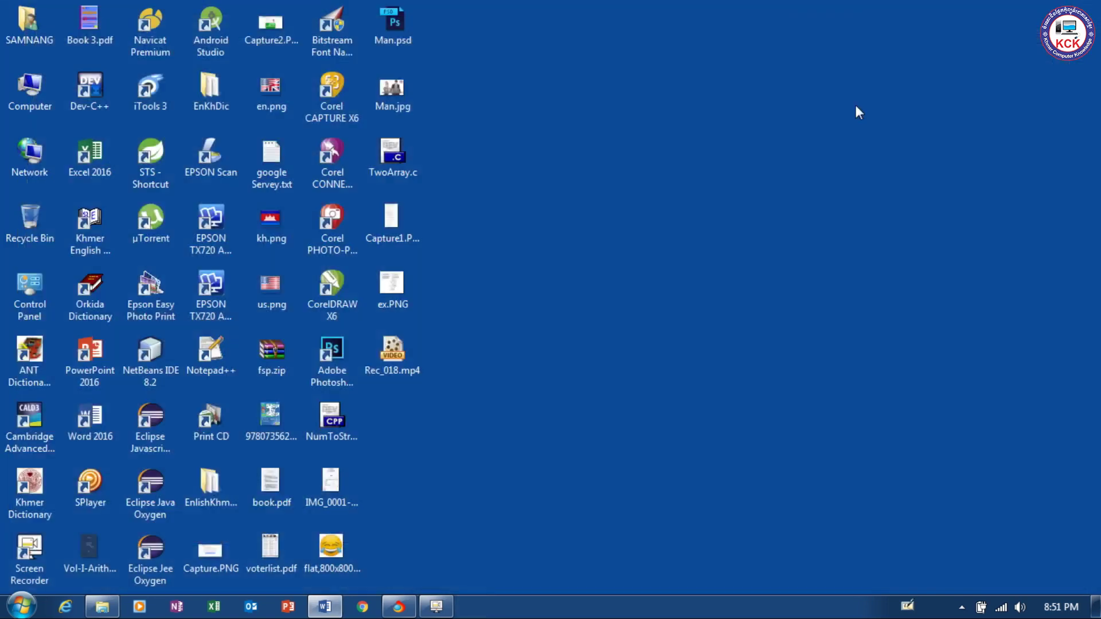
click(390, 221)
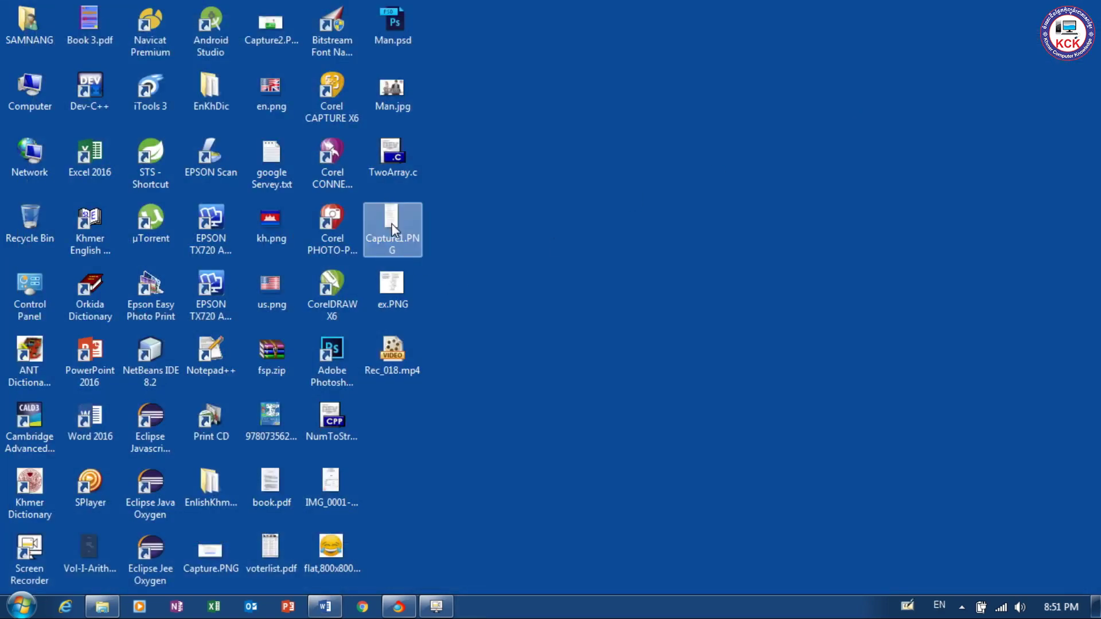
drag(393, 230, 332, 613)
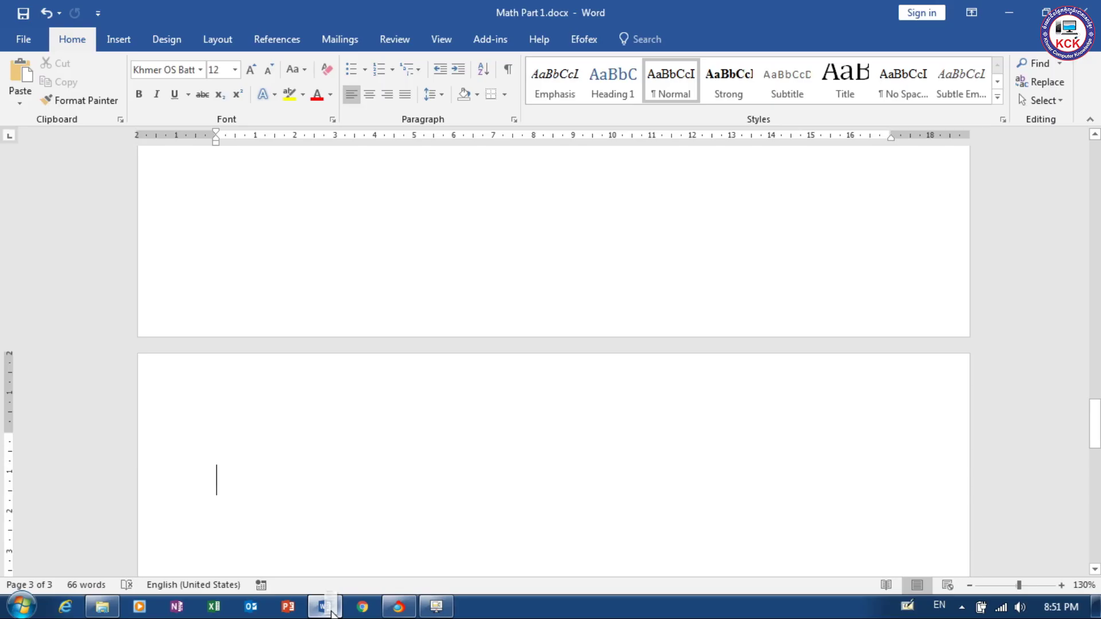
Drop Capture1.PNG onto page 3 of Math Part 1.docx and scroll to check it.
drag(332, 612, 319, 538)
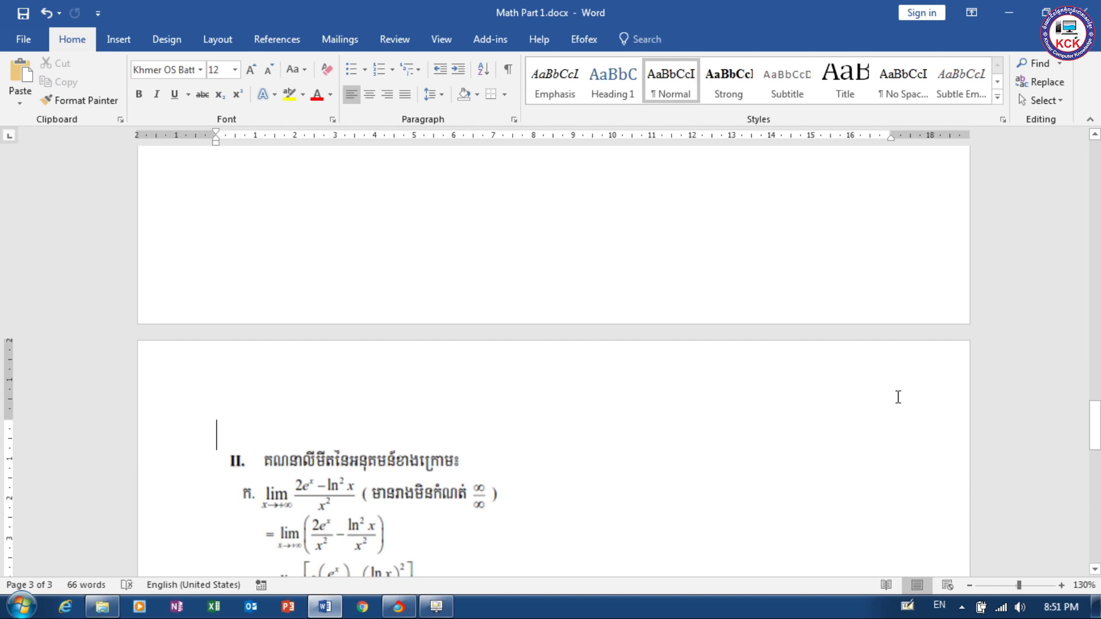
drag(1095, 424, 1094, 450)
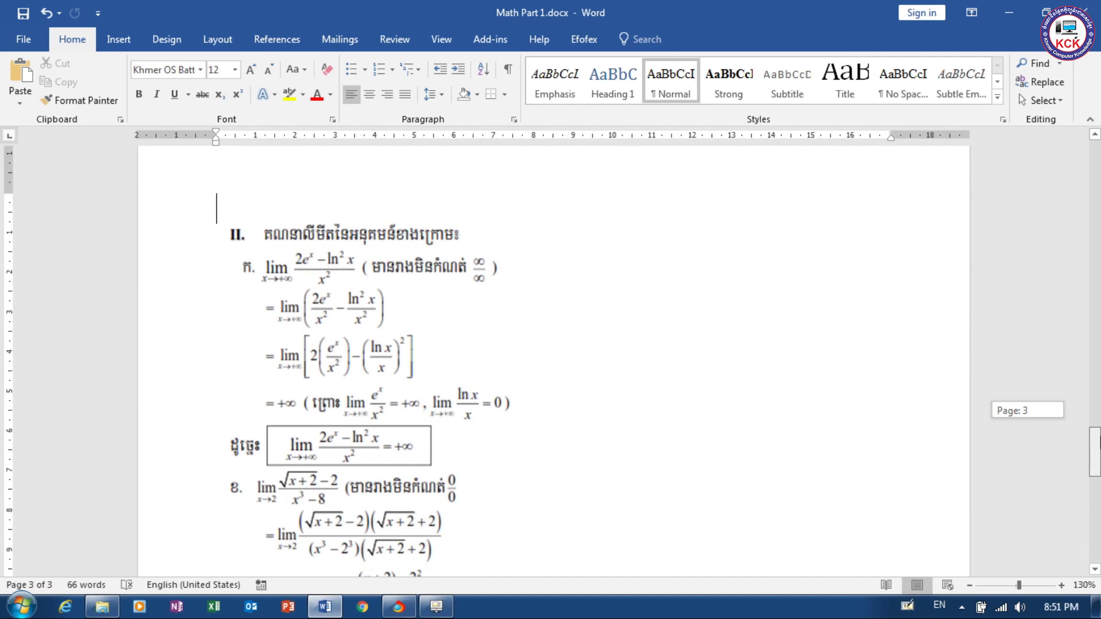
mouse_move(1095, 450)
mouse_down()
mouse_move(1081, 250)
mouse_move(1081, 260)
mouse_up()
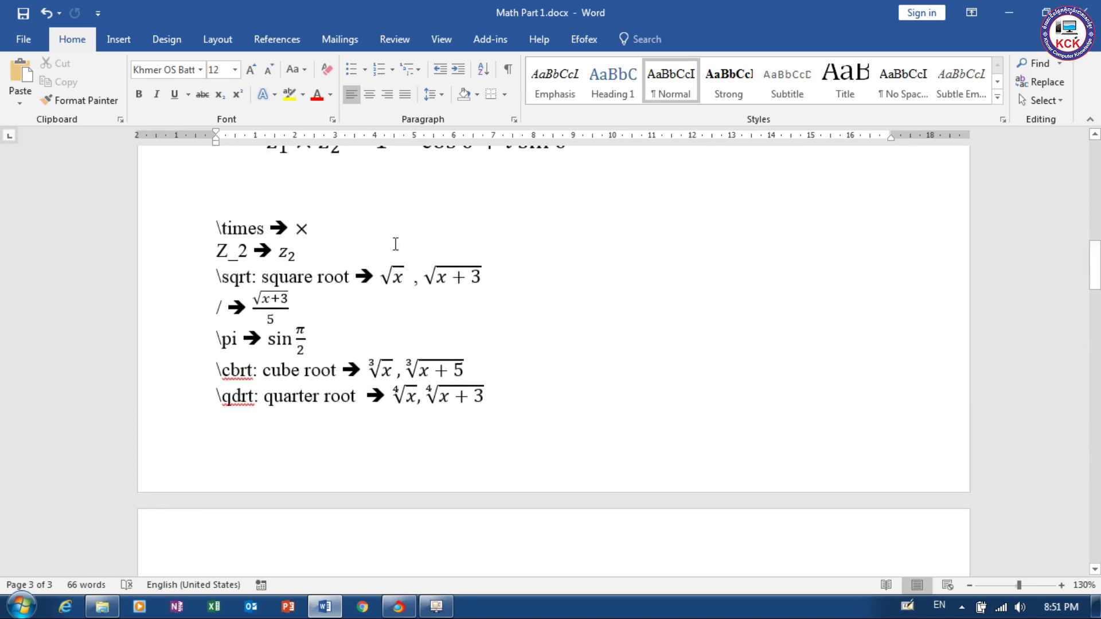
mouse_move(218, 230)
mouse_down()
mouse_move(267, 229)
mouse_move(238, 252)
mouse_up()
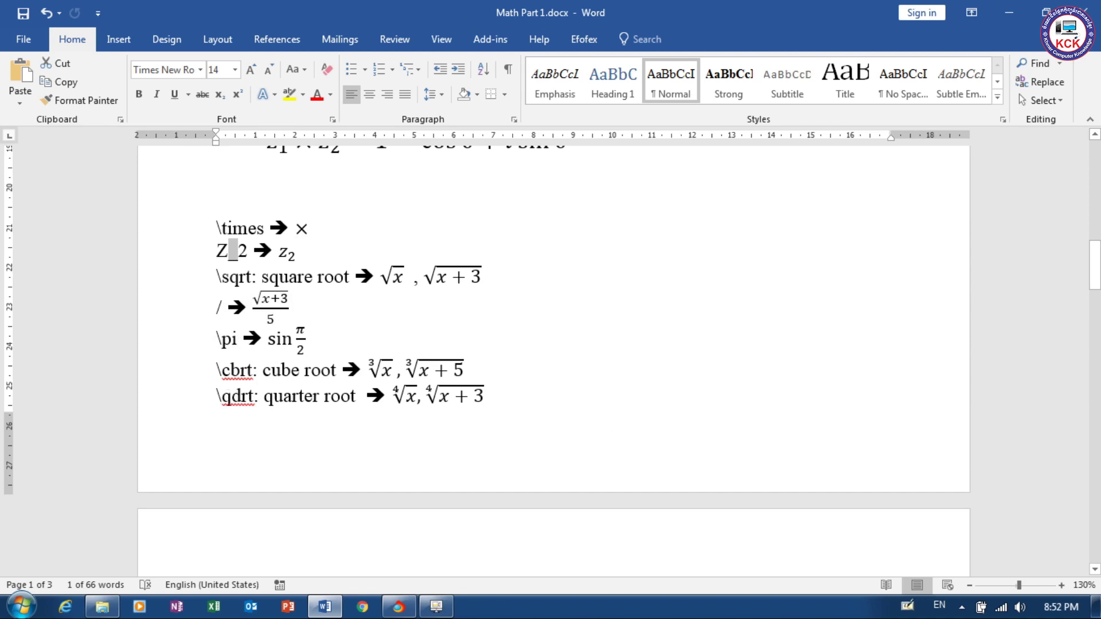
drag(1094, 265, 1094, 299)
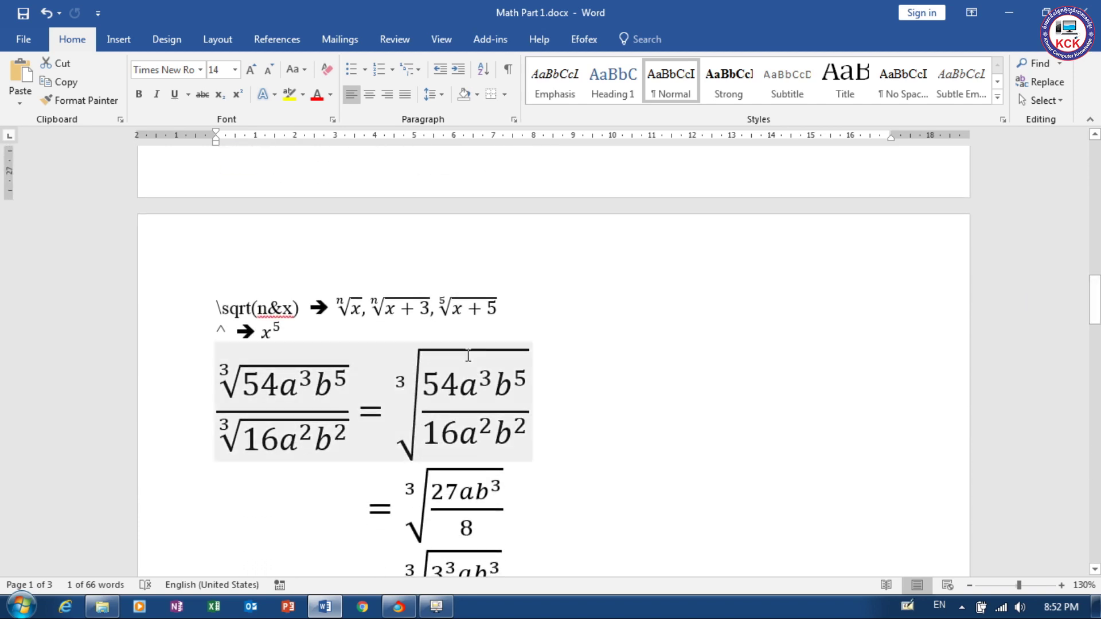
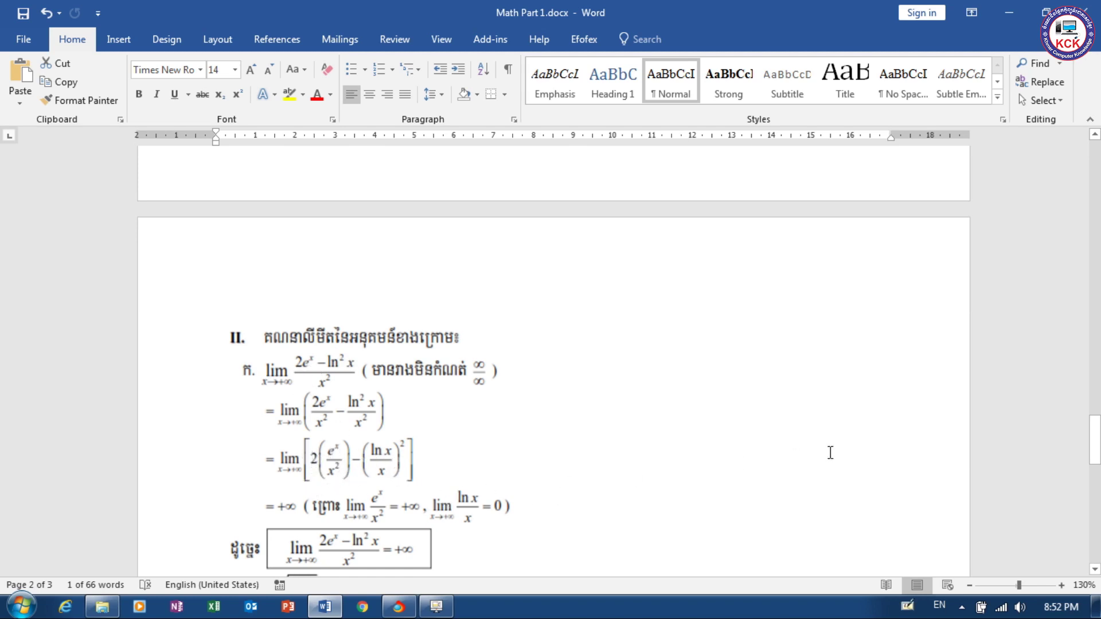
Place the cursor on a fresh line below the final equation, 3b/2 ∛a, on page 2.
drag(1095, 433, 1096, 497)
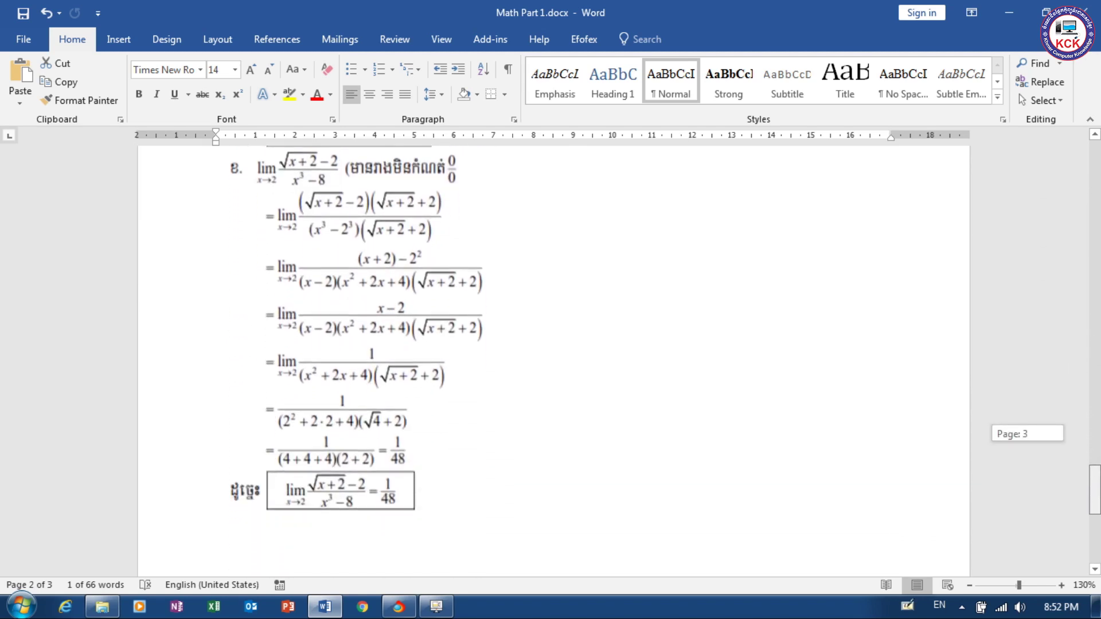
drag(1095, 497, 1095, 429)
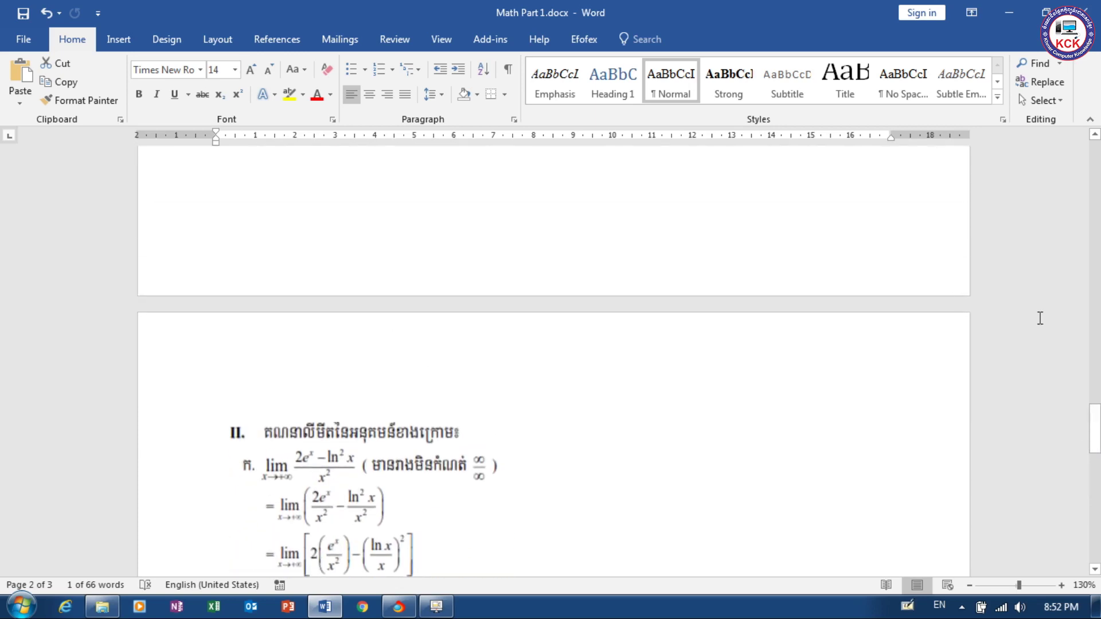
drag(1095, 410, 1080, 335)
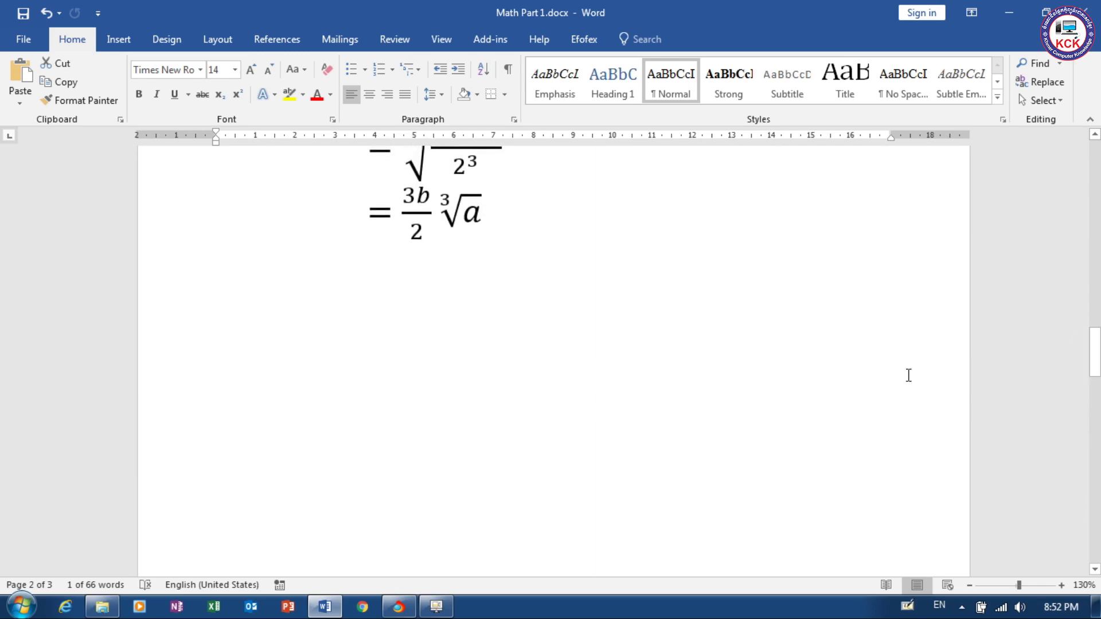
click(745, 375)
key(ctrl+z)
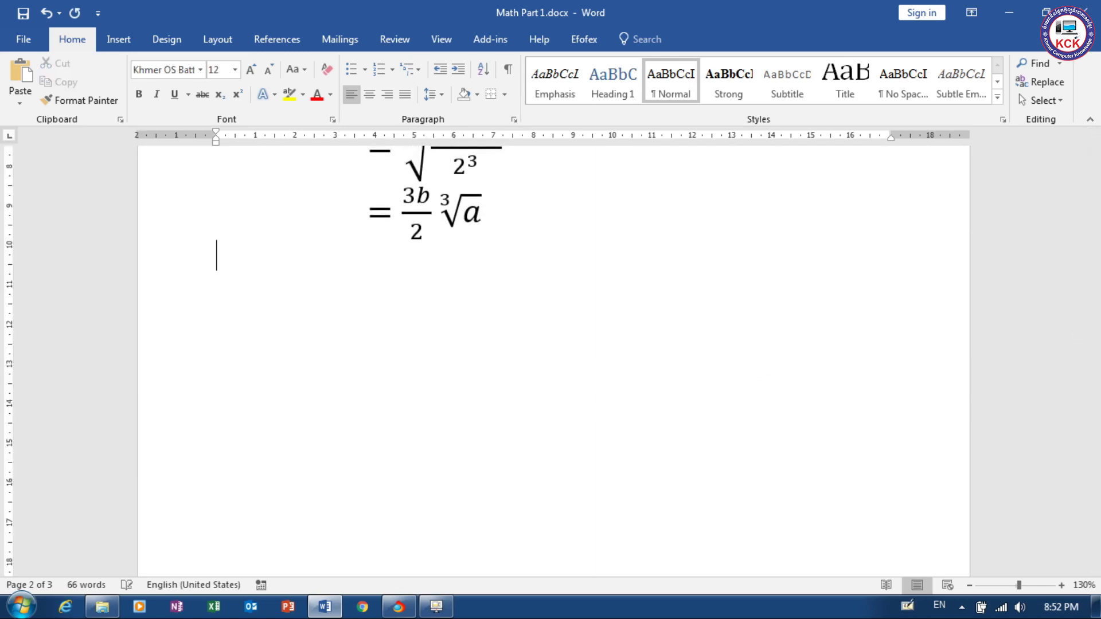
key(Down)
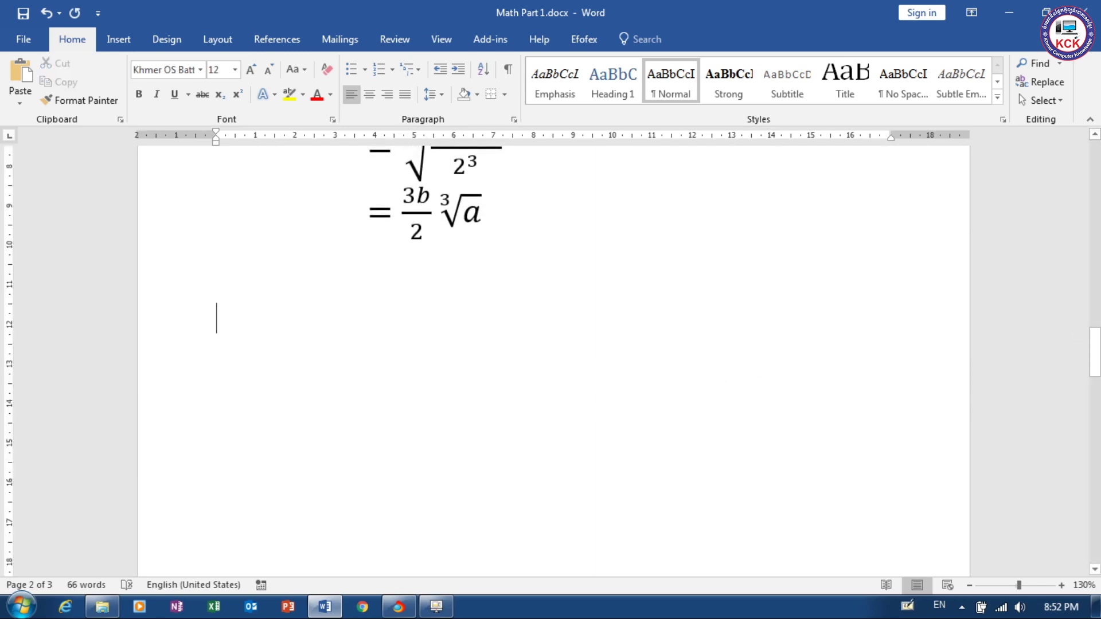
Start the new line by typing 'Len' as the label.
mouse_move(1095, 332)
mouse_down()
mouse_move(1085, 436)
mouse_move(1083, 424)
mouse_up()
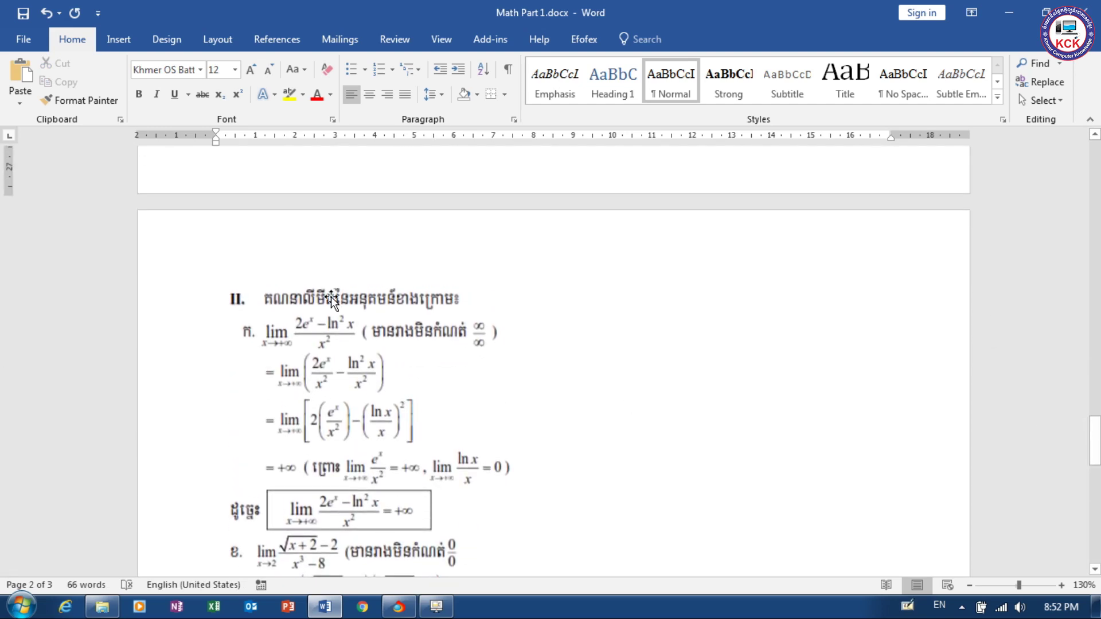
drag(1092, 438, 1087, 357)
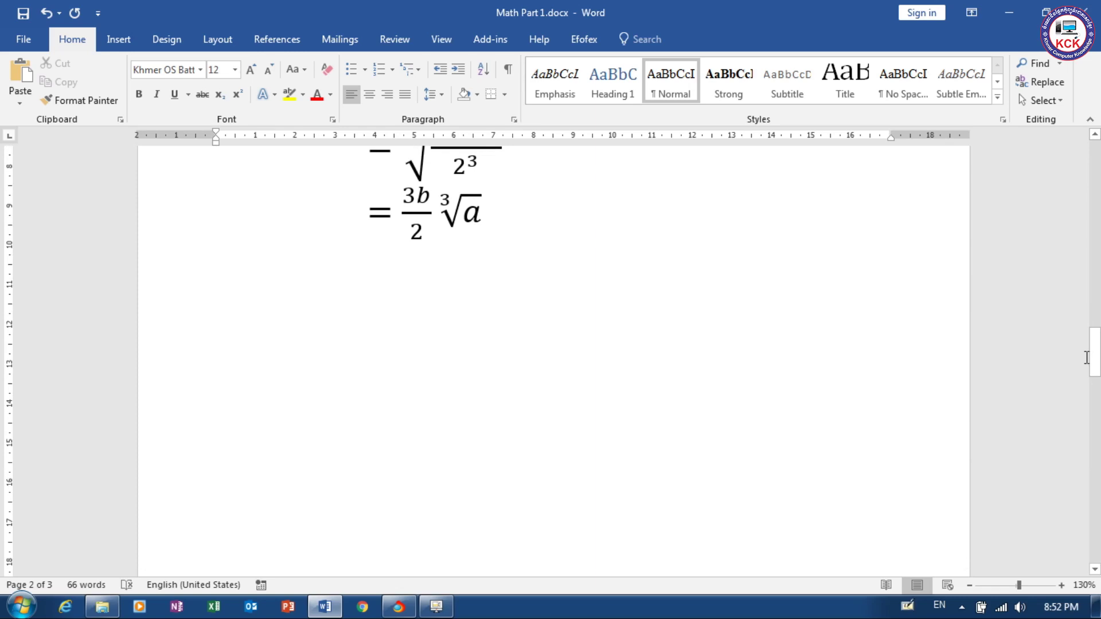
text(Len)
Correct the label to 'Ln x ==>' and start an equation with ln.
key(BackSpace)
key(BackSpace)
text(n x)
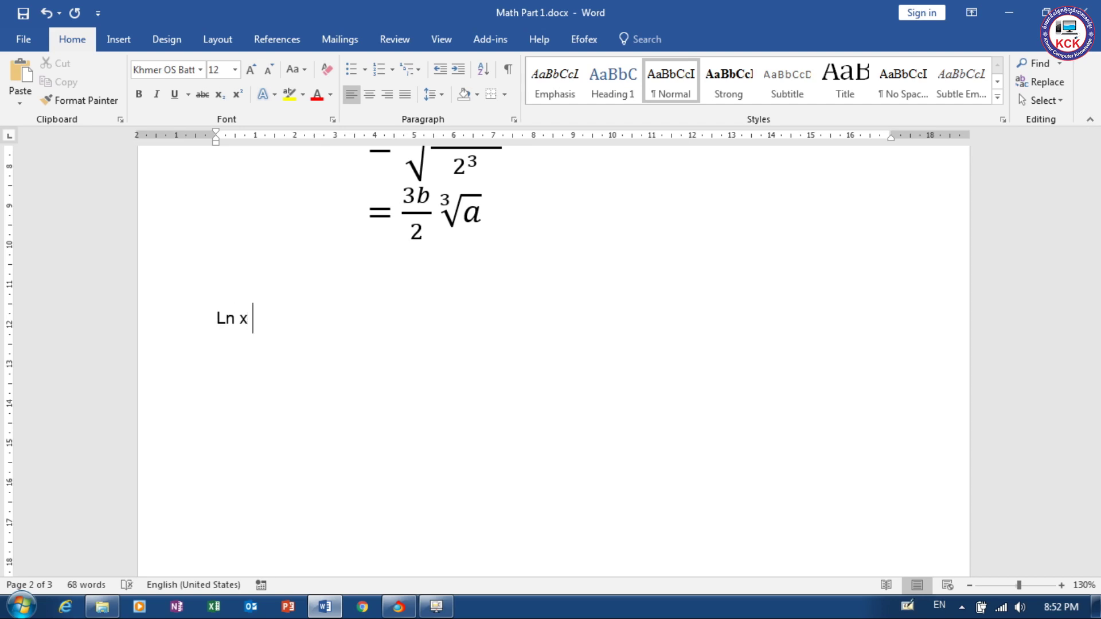
text( ==>)
key(alt+equal)
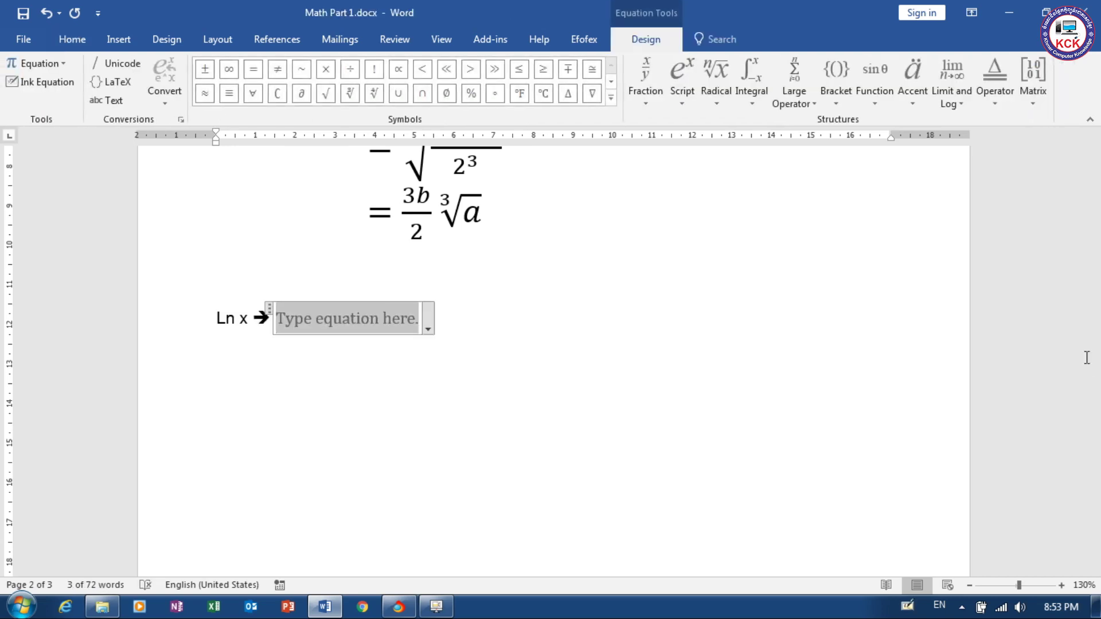
text(ln)
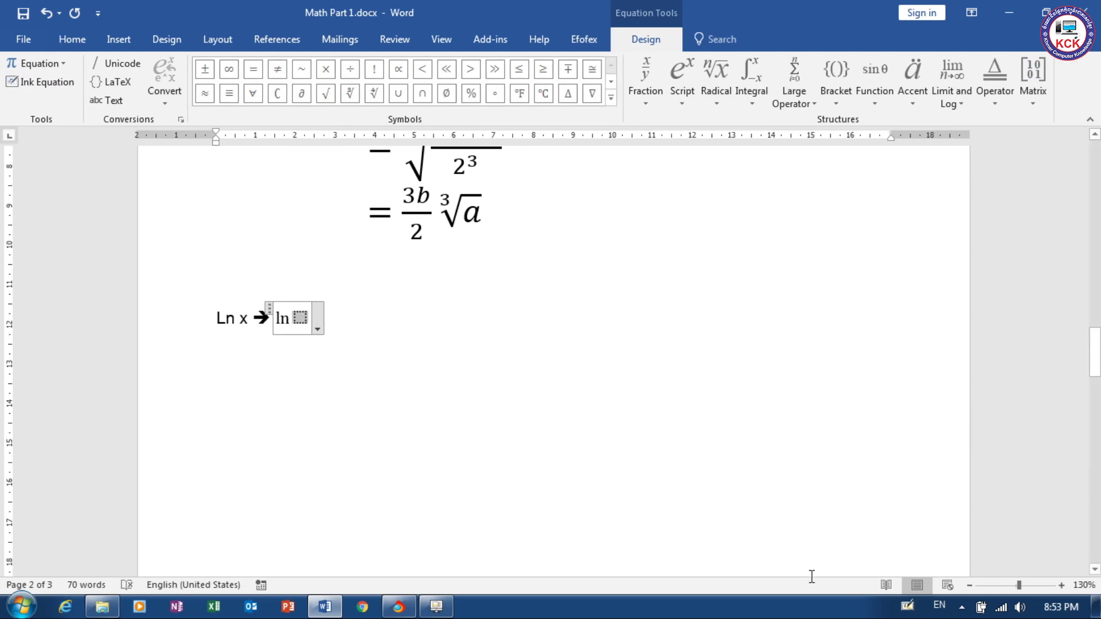
Redo the equation so it reads ln x as a function.
key(BackSpace)
key(BackSpace)
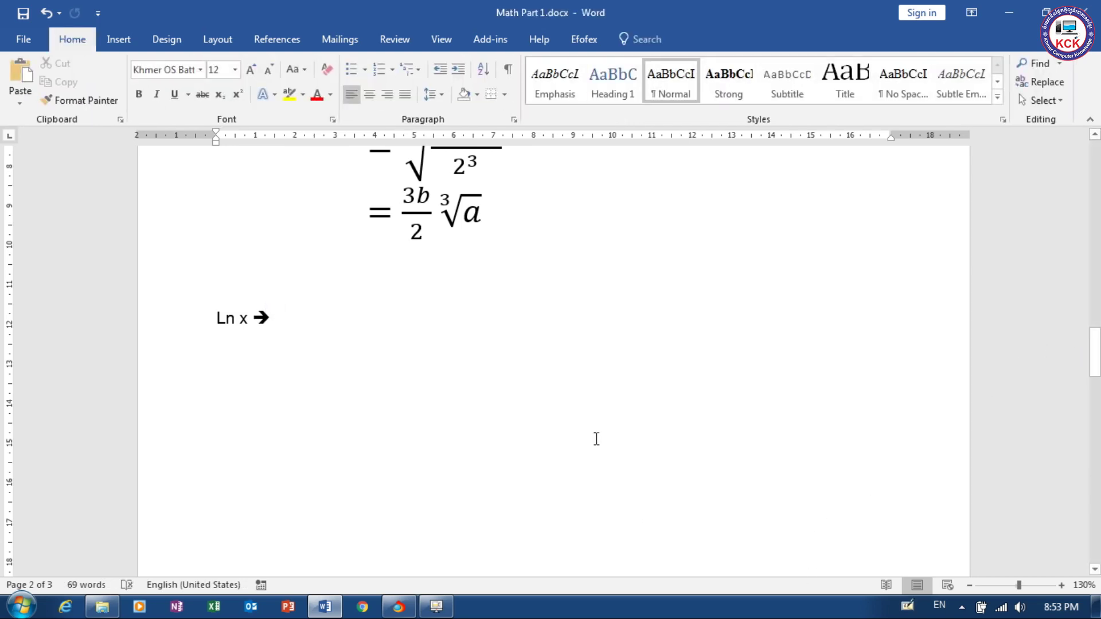
key(alt+equal)
text(lnx)
key(BackSpace)
key(space)
text(x)
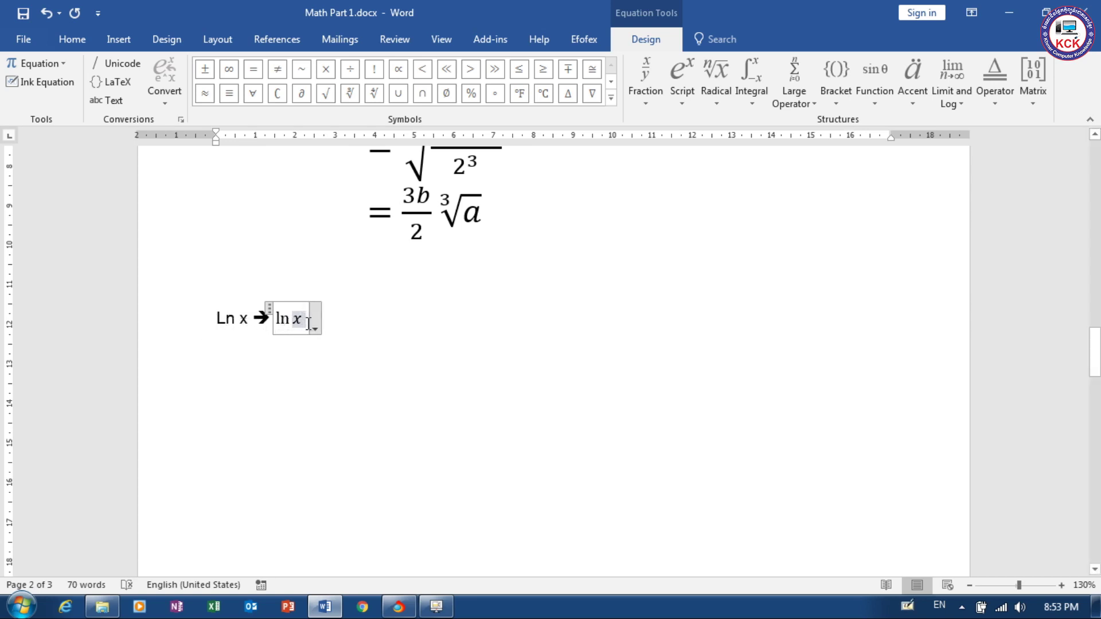
Add ln(x + 1) to the equation, then a comma after it.
text(,)
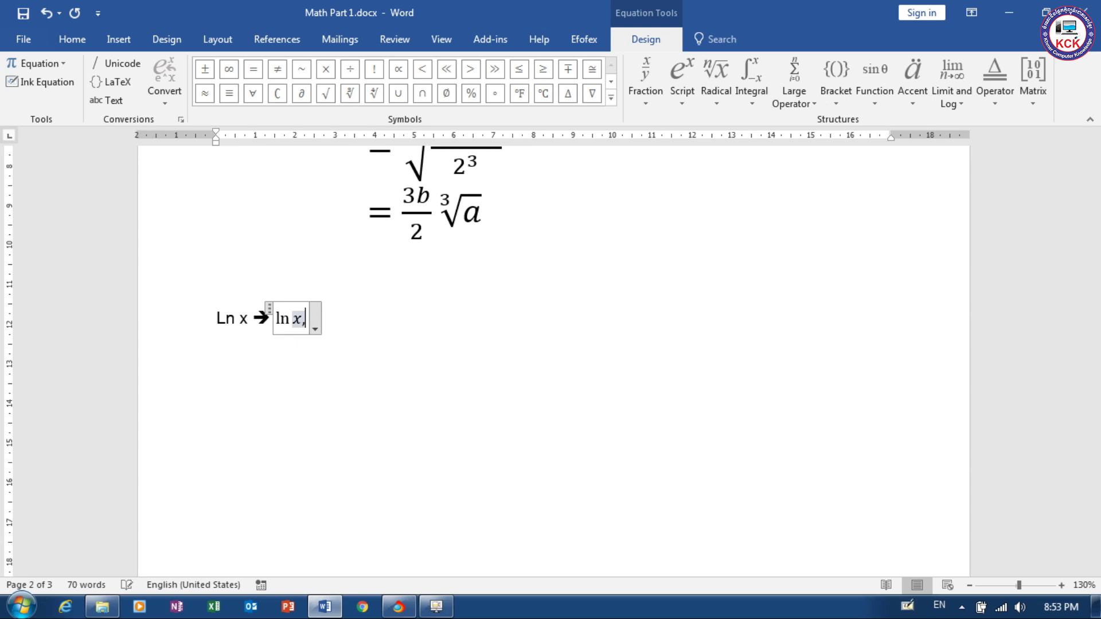
text( l)
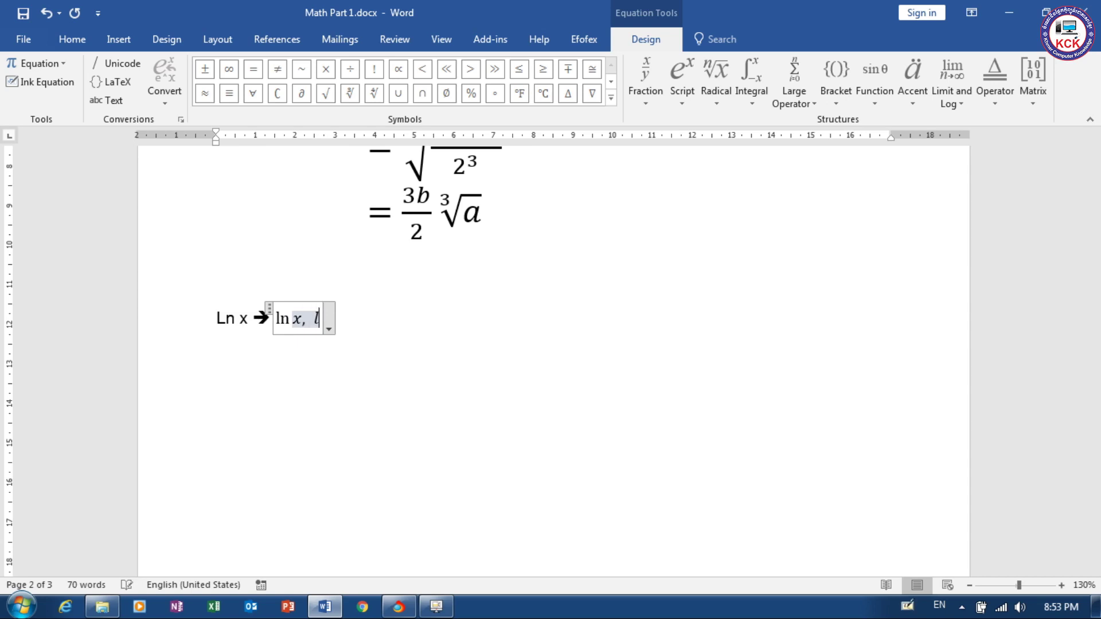
text(n)
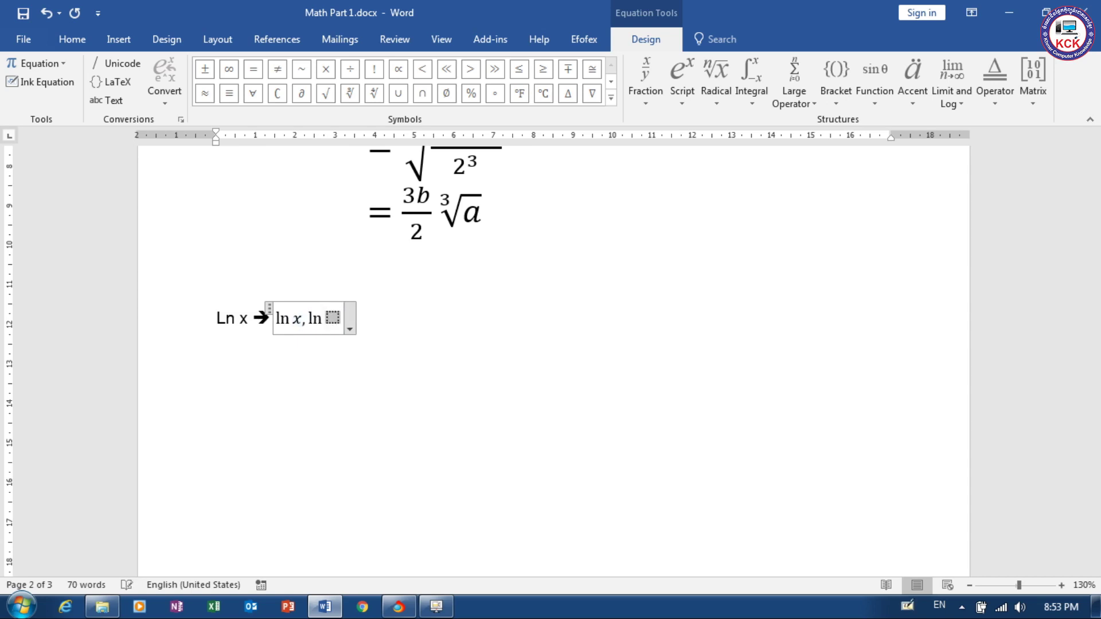
text( x + )
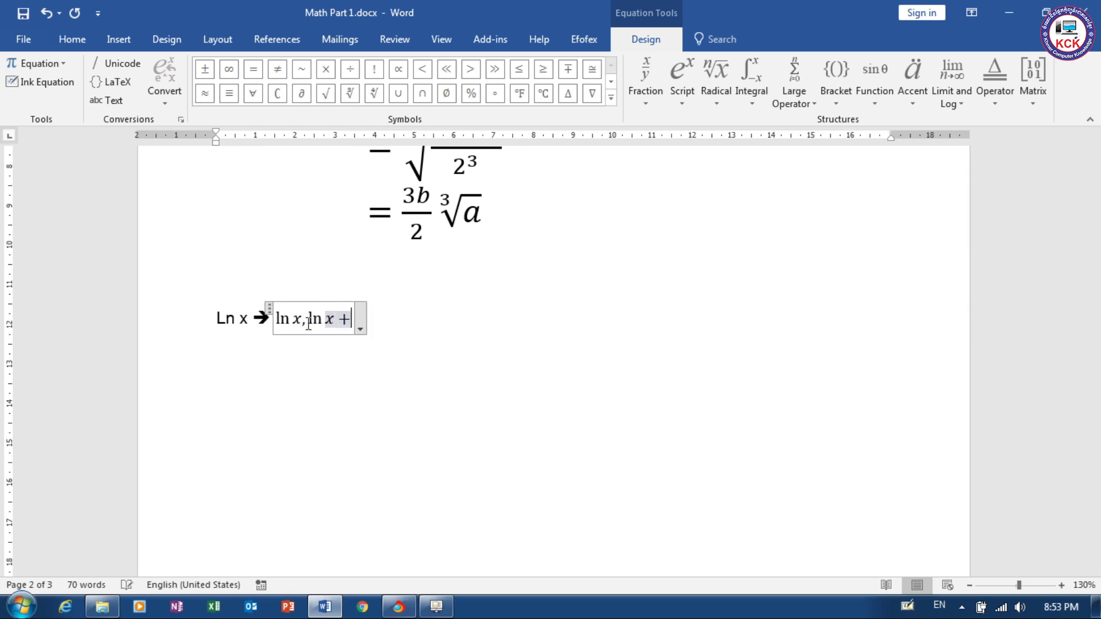
text(1)
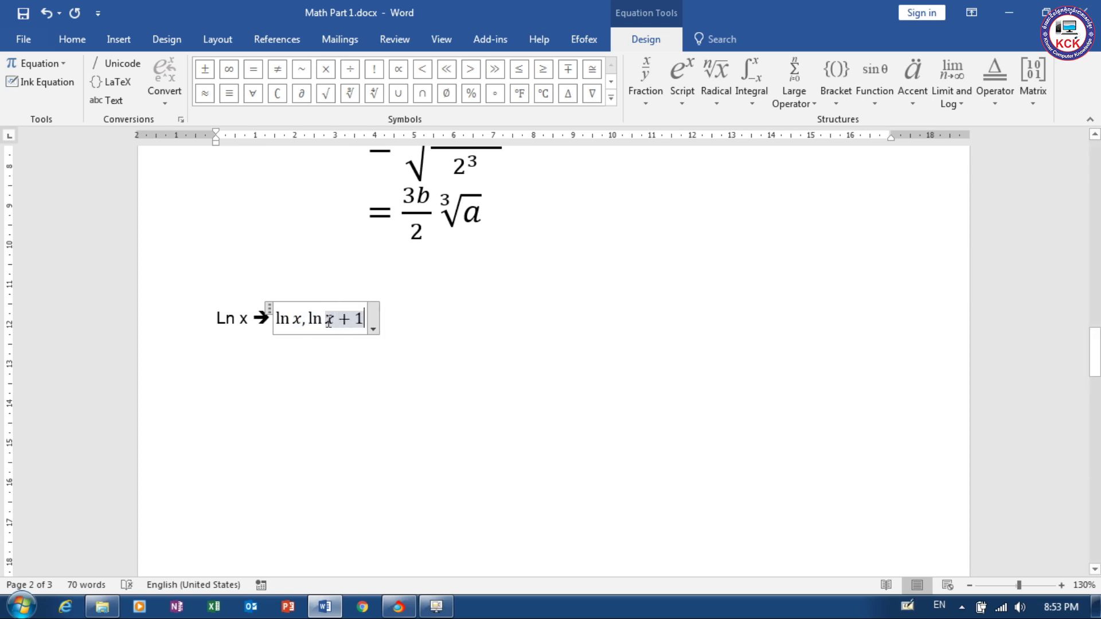
text(()
text())
click(406, 318)
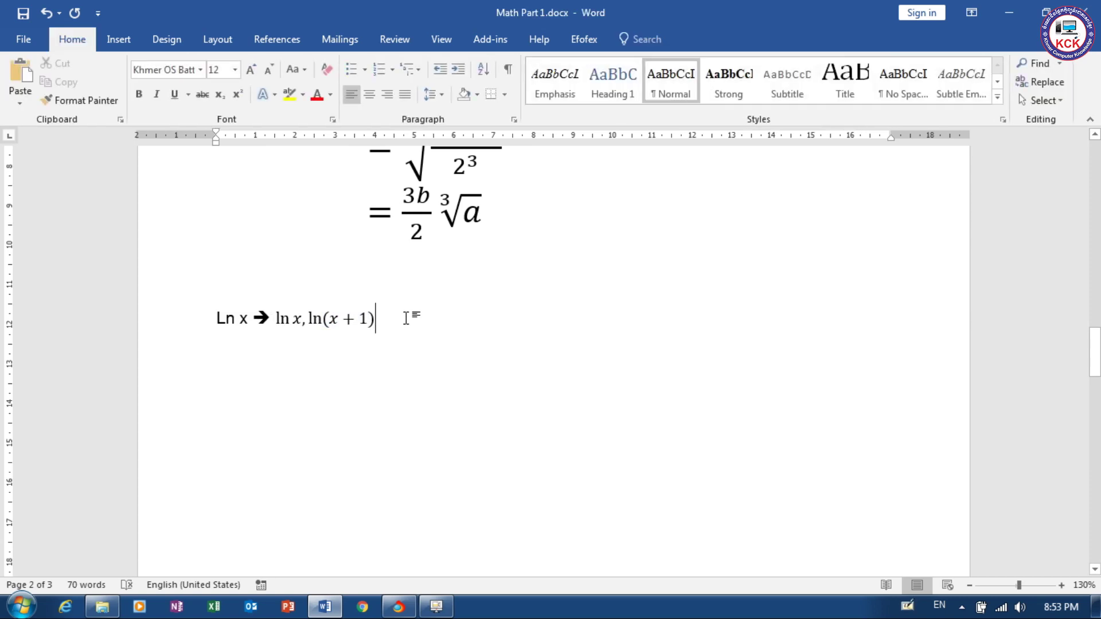
text(,)
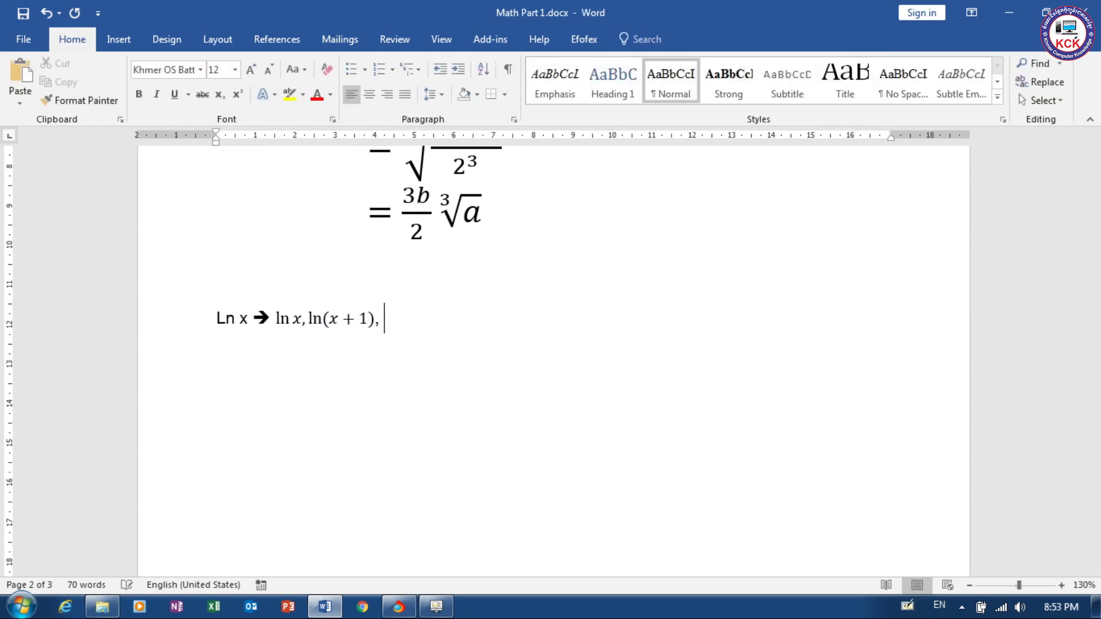
key(alt+equal)
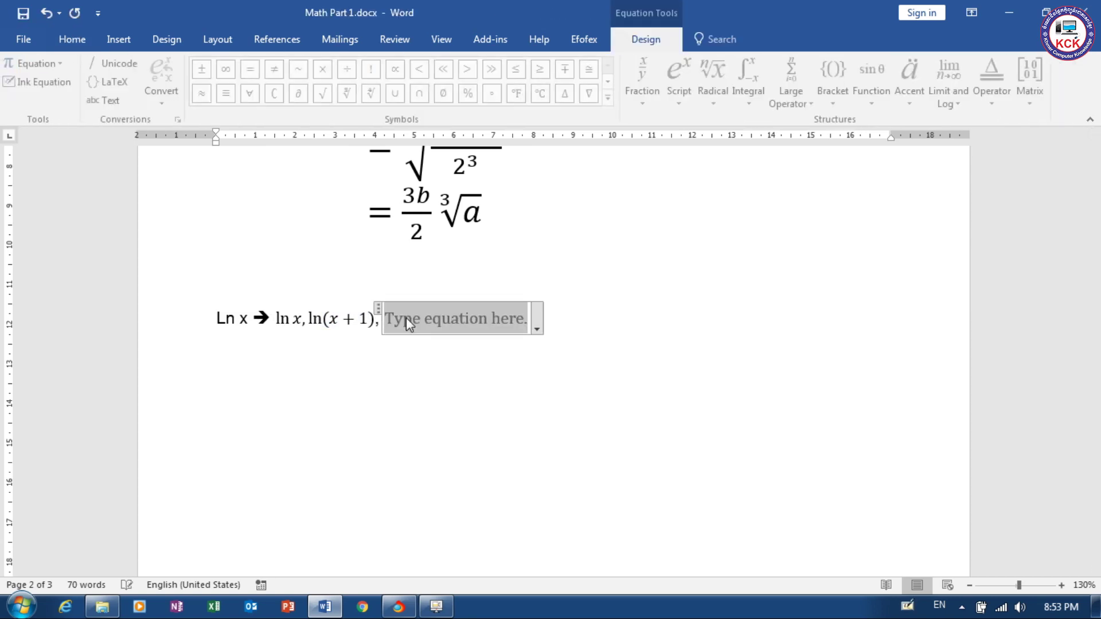
Enter ln eˣ in the new equation, with x raised as an exponent.
text(ln)
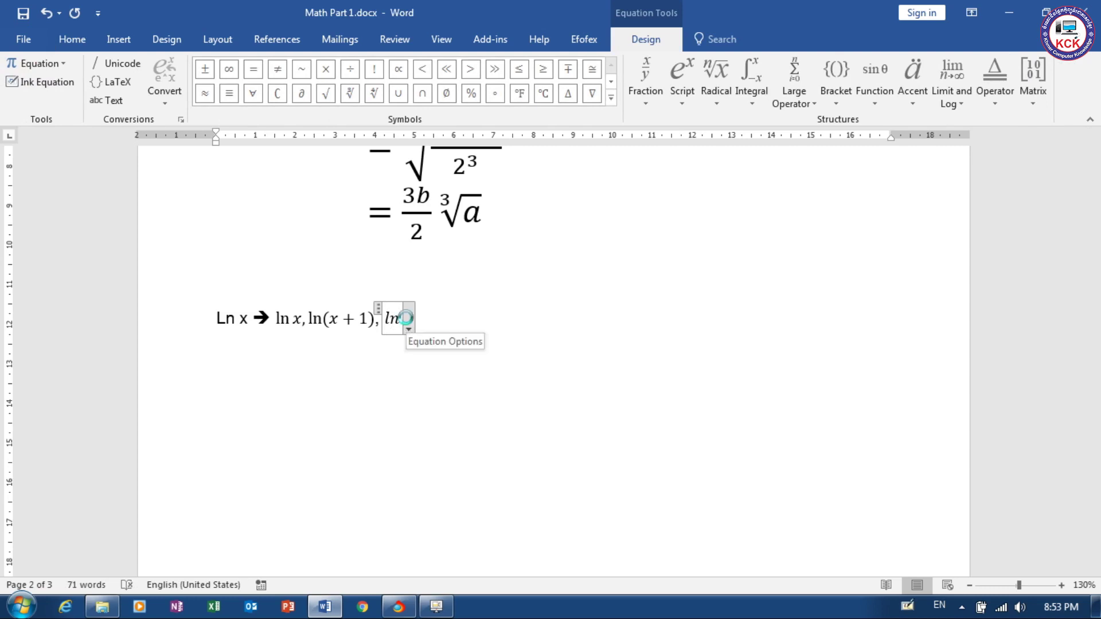
key(space)
text( e)
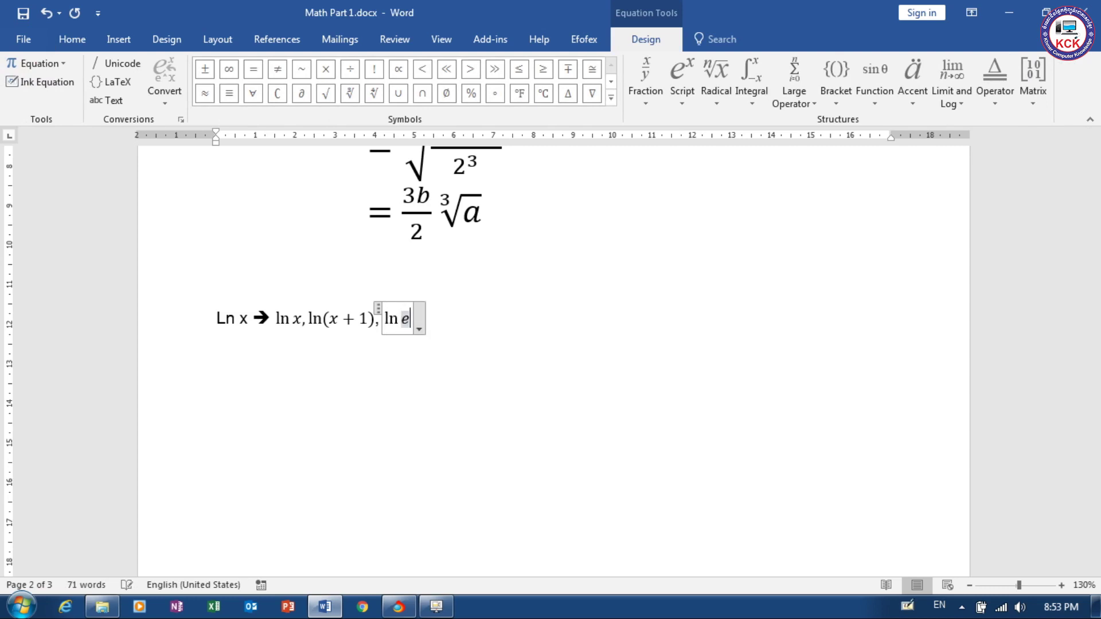
text(^x)
key(space)
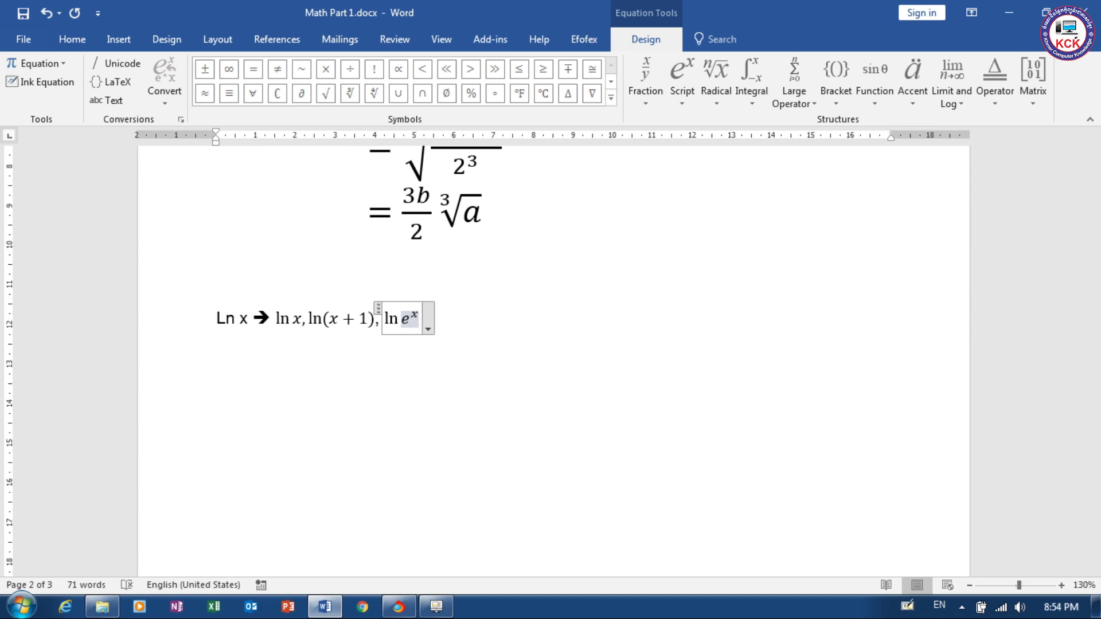
click(491, 332)
Add a new line below the ln examples that begins with \infty.
drag(1094, 344, 1095, 455)
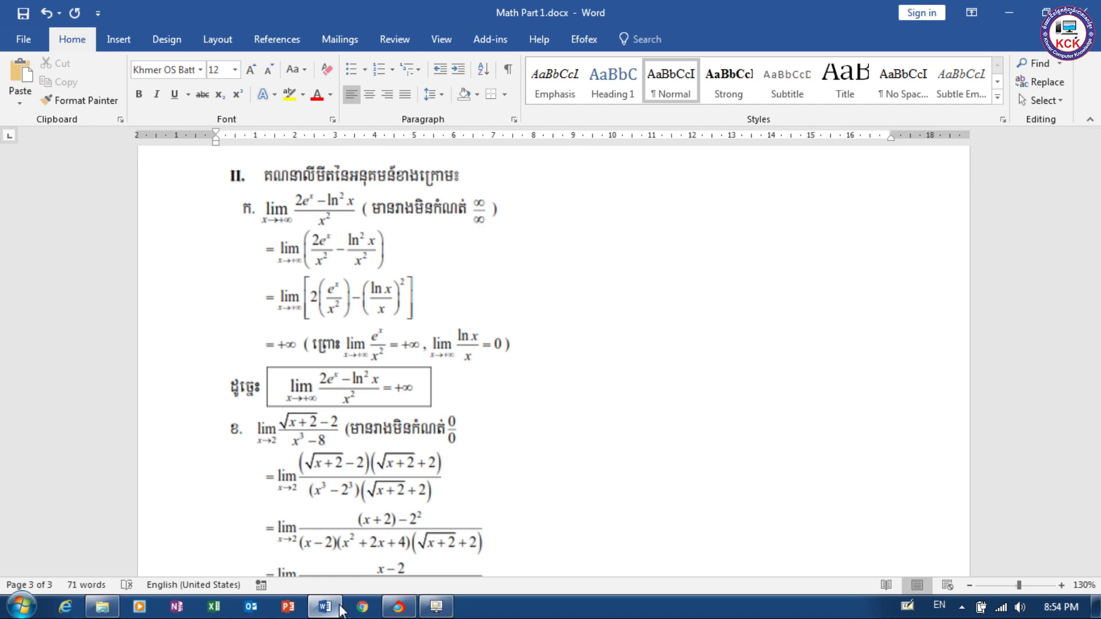
drag(1097, 493, 1097, 368)
key(Return)
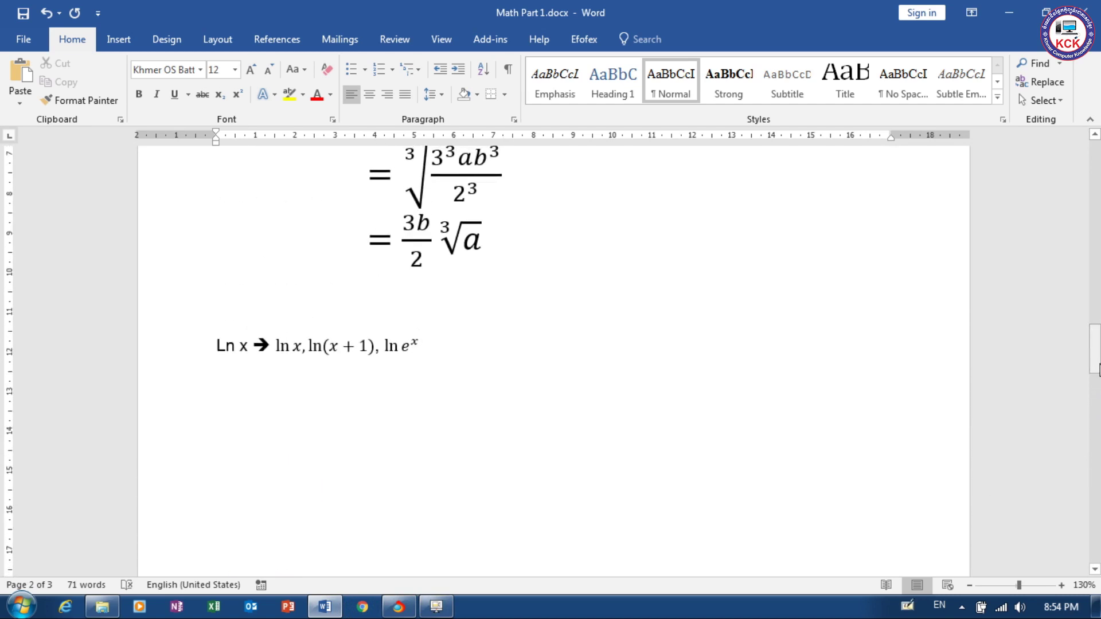
text(\inf)
text(ty)
key(BackSpace)
key(BackSpace)
Extend the line to '\infty: infinity' followed by ∞ and an arrow.
text(: infinity)
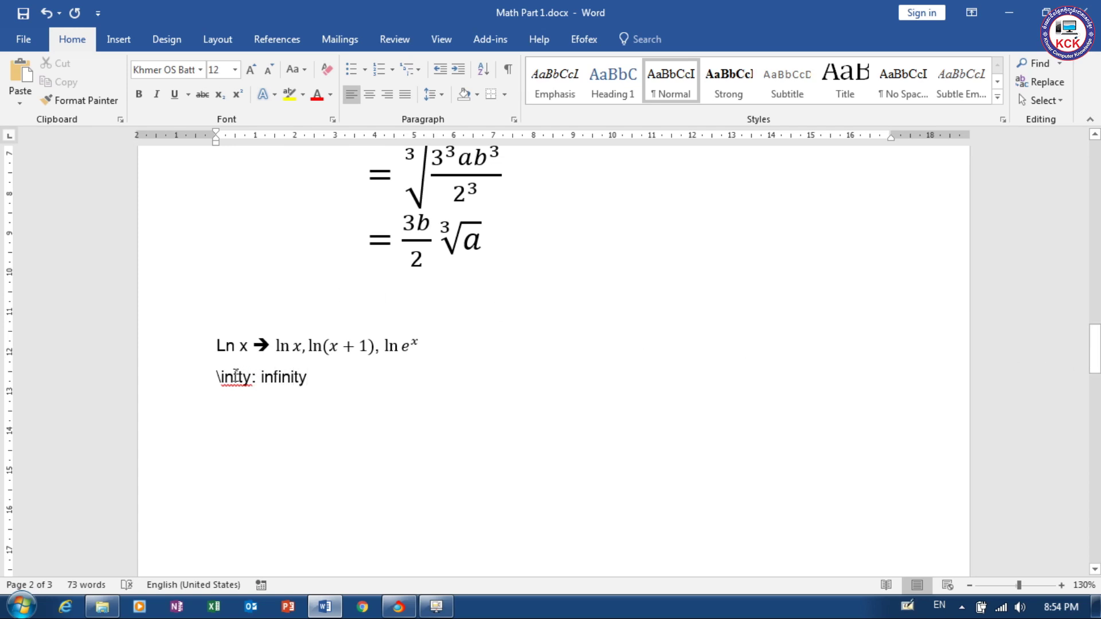
drag(238, 377, 222, 376)
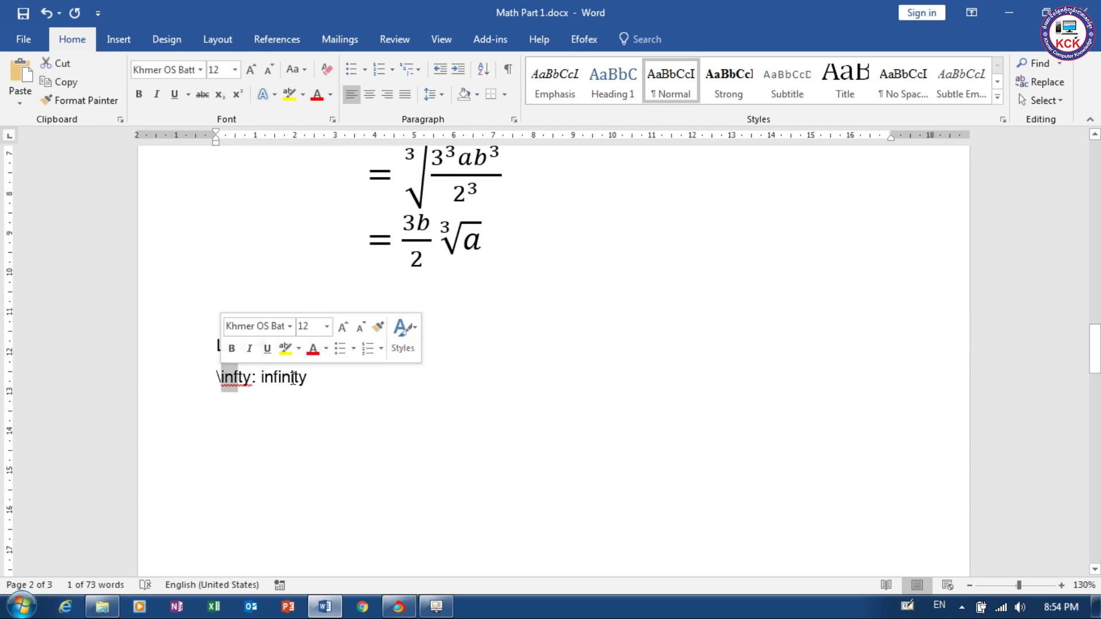
double_click(293, 378)
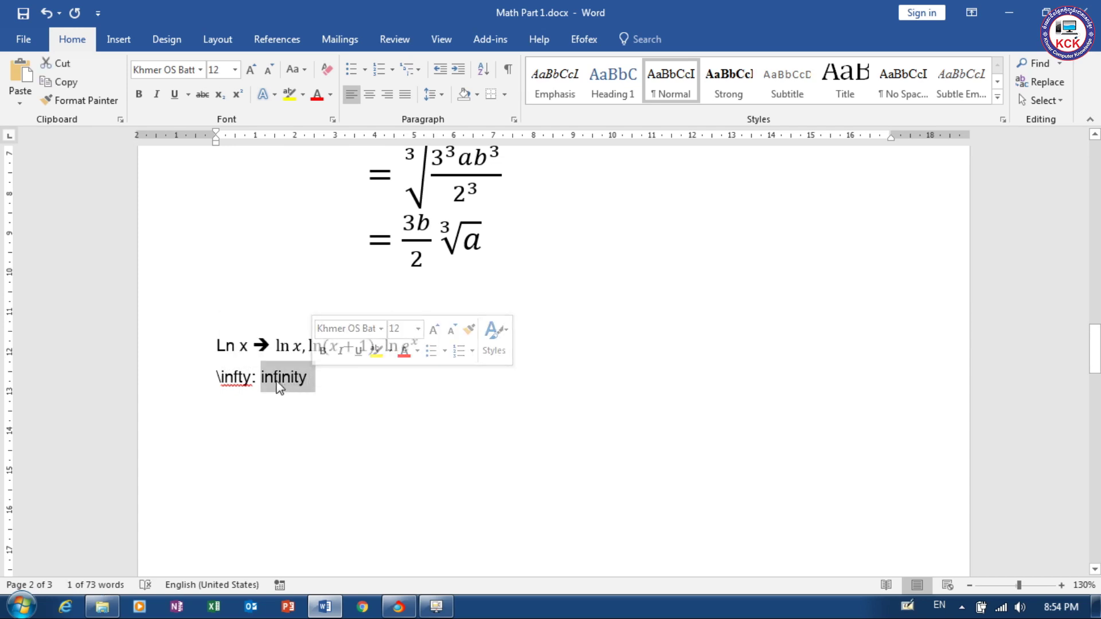
drag(241, 378, 221, 378)
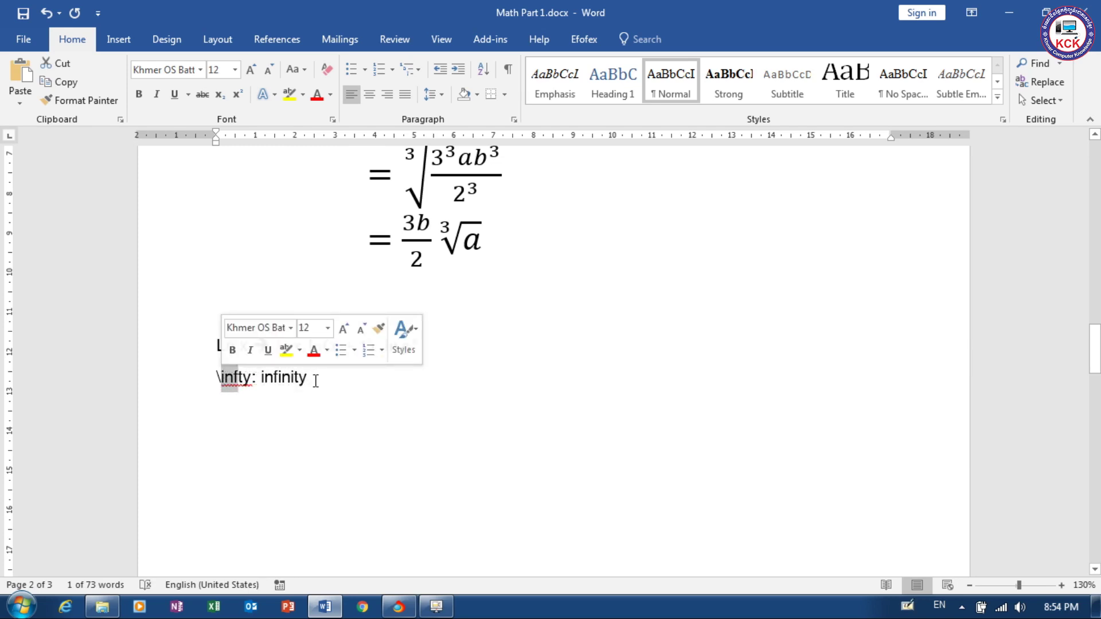
click(318, 381)
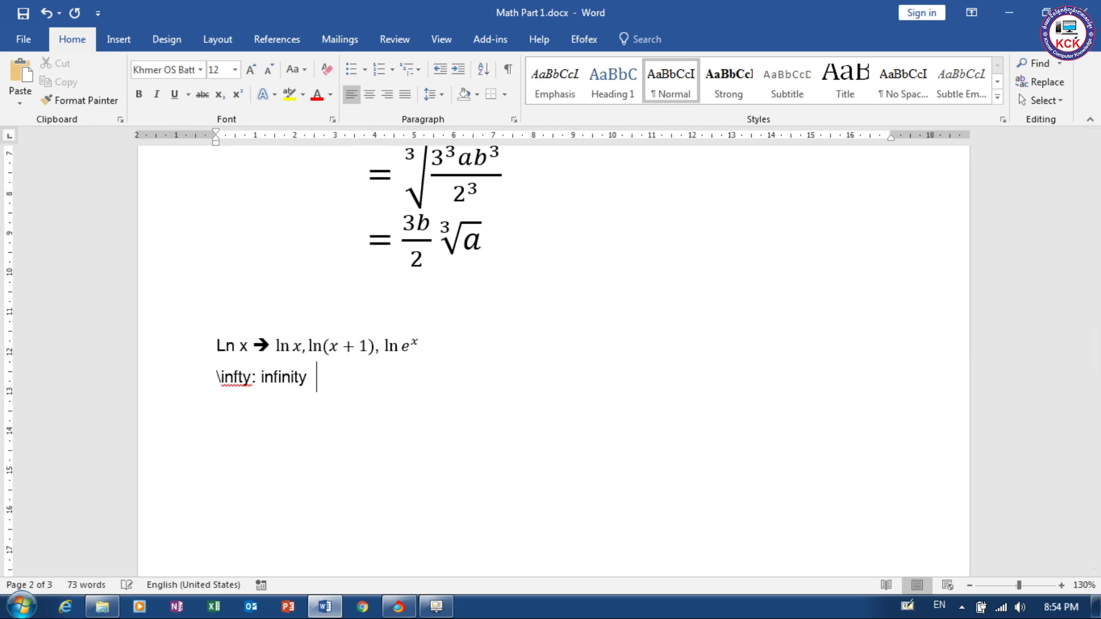
text(∞==>)
key(alt+equal)
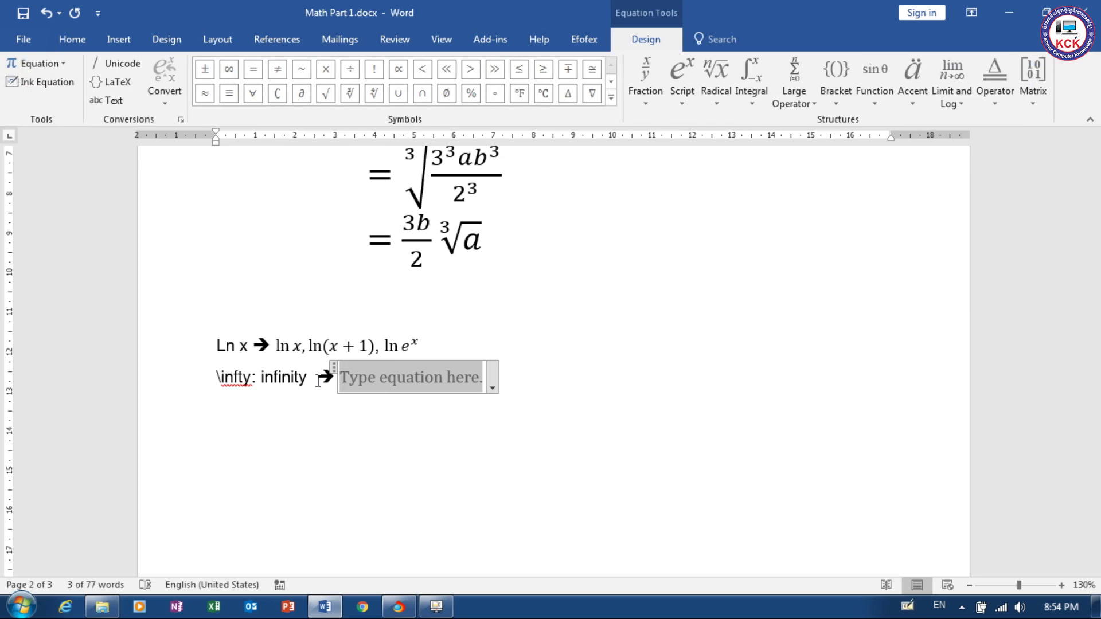
Write ∞, +∞ and −∞ in the equation, separated by commas.
text(\infty)
key(space)
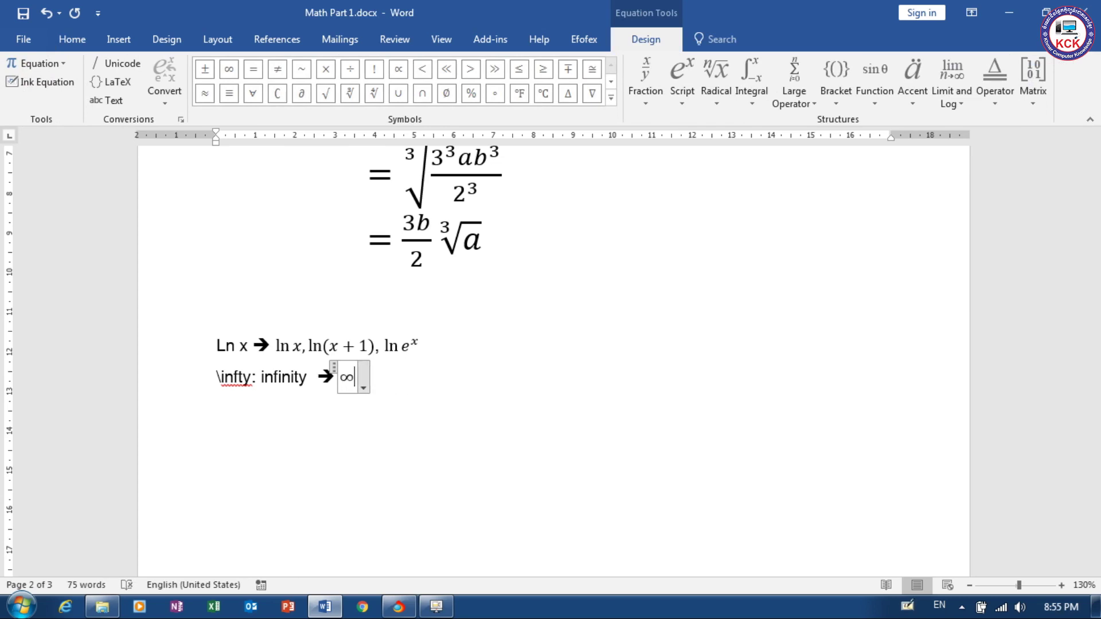
text(, )
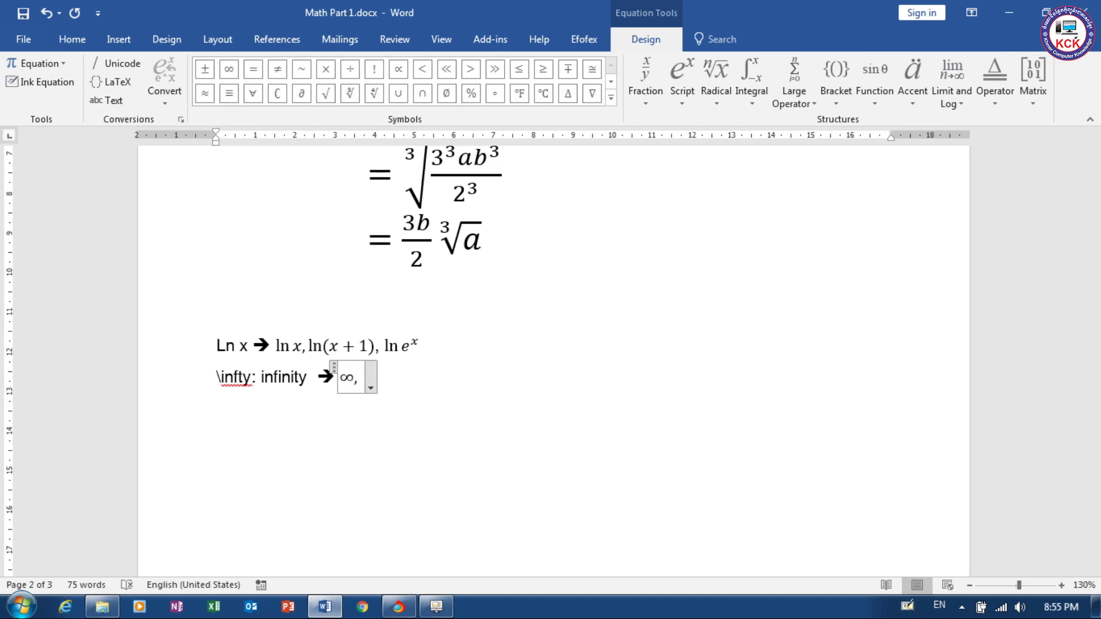
text(+\infty)
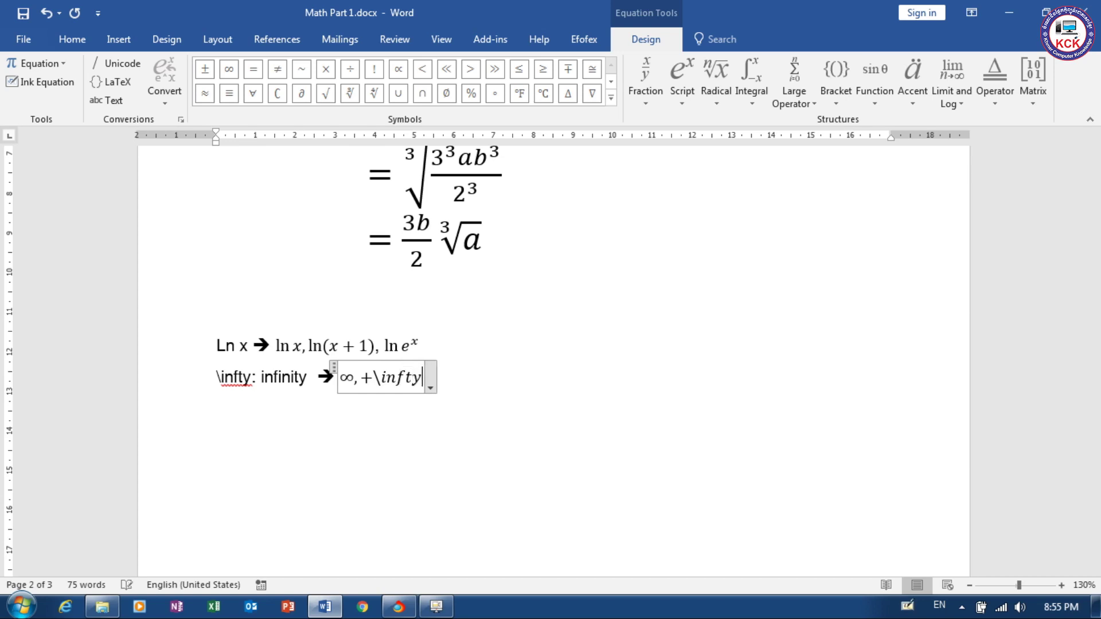
key(space)
text(, +∞,)
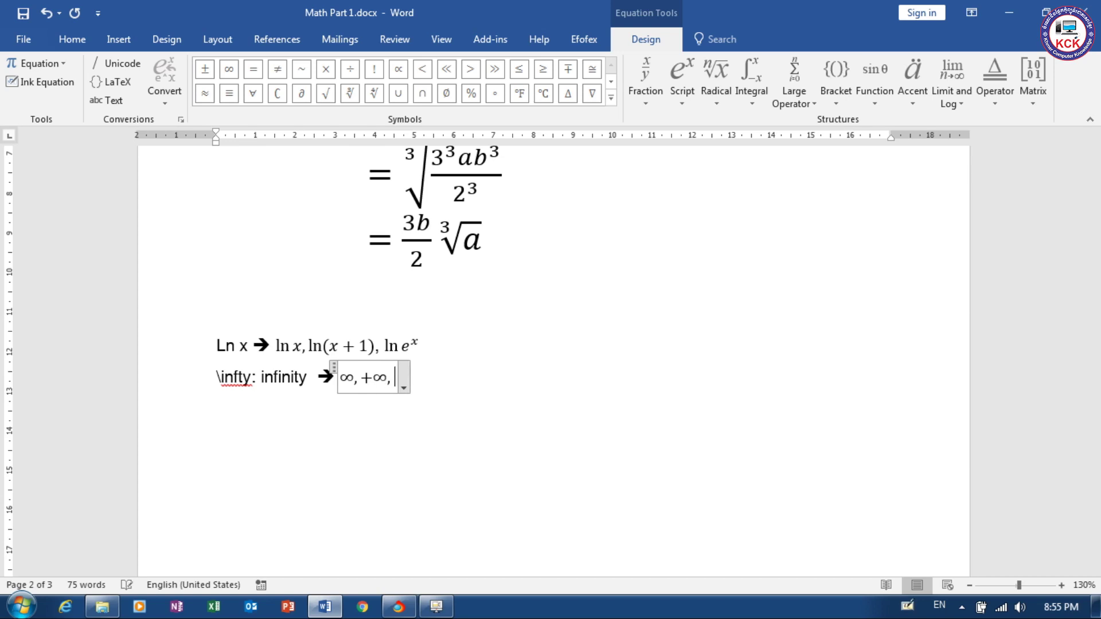
text(-)
text(\in)
text(fty)
key(space)
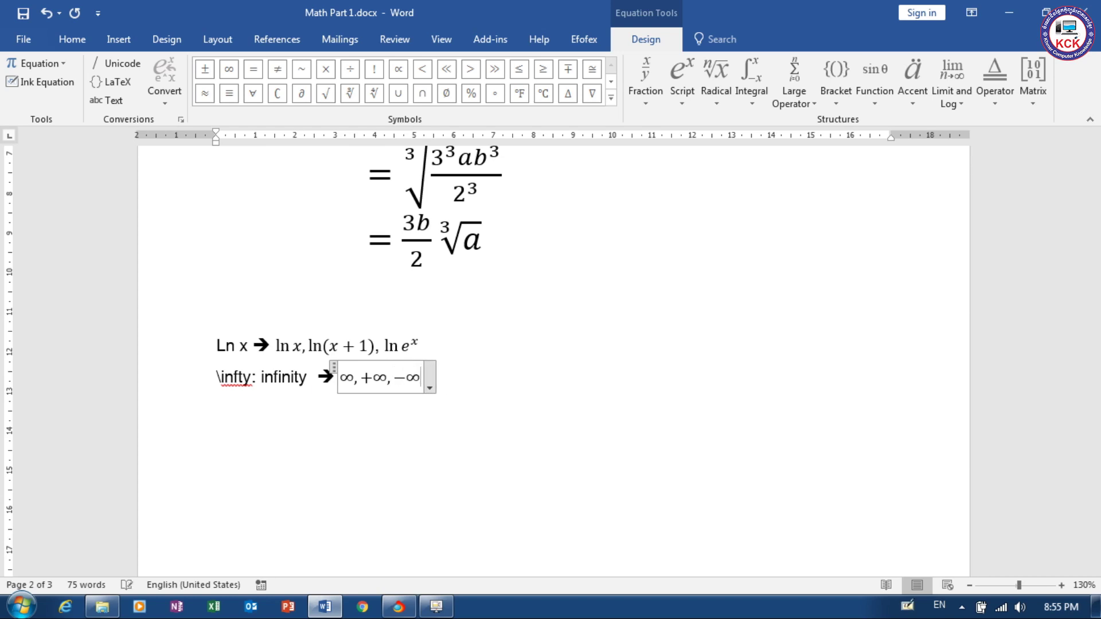
Add ∞/∞ as a fraction after −∞.
text(,)
text(\in)
text(fty/)
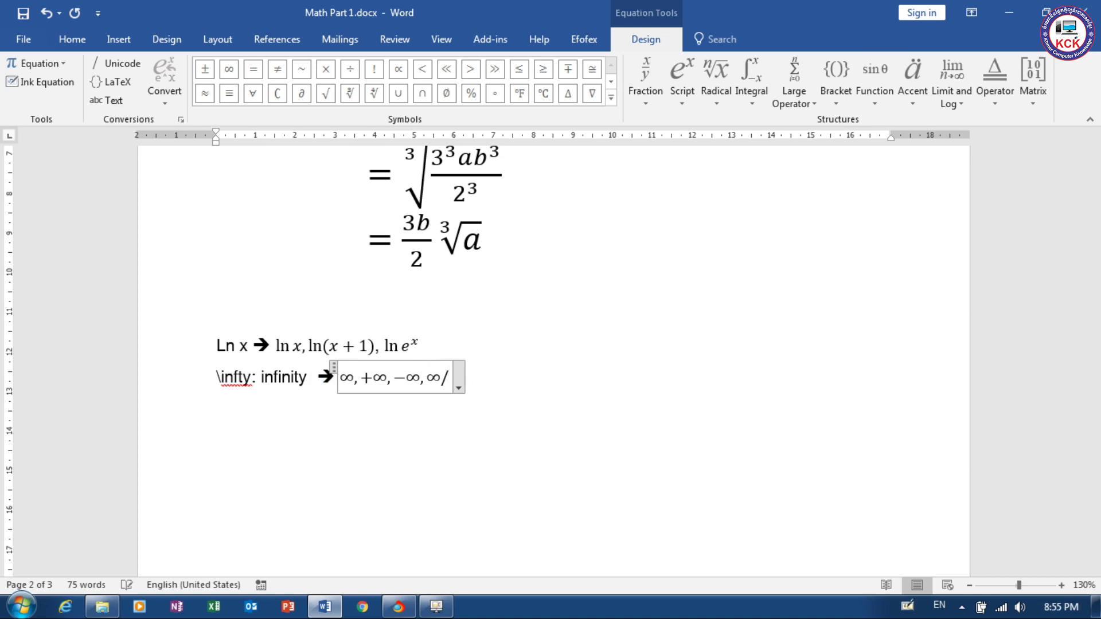
text(infty)
key(space)
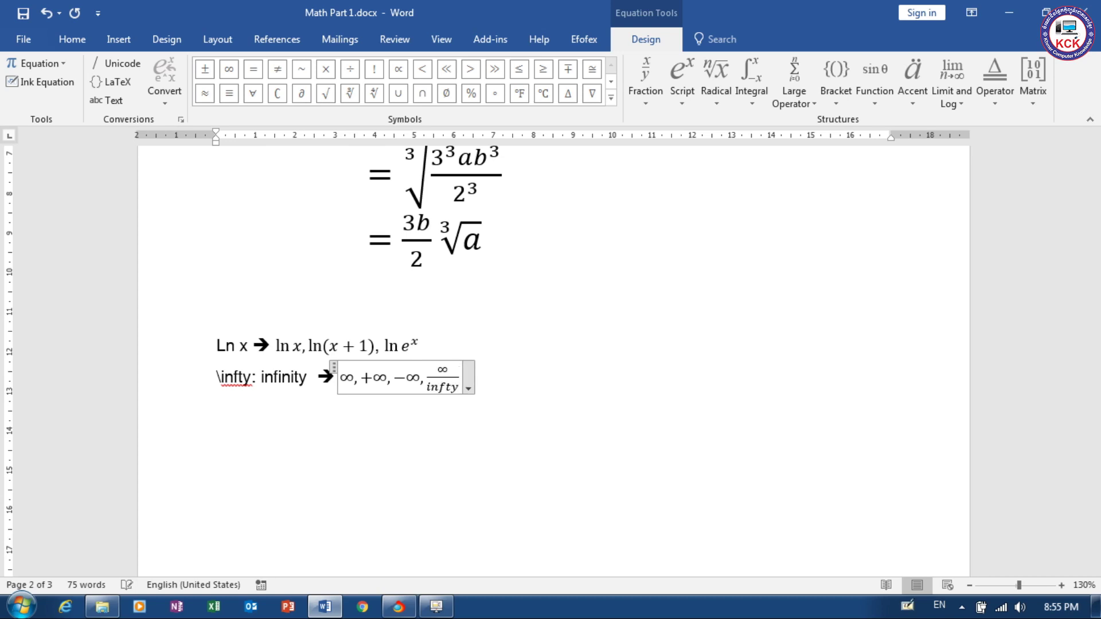
key(ctrl+z)
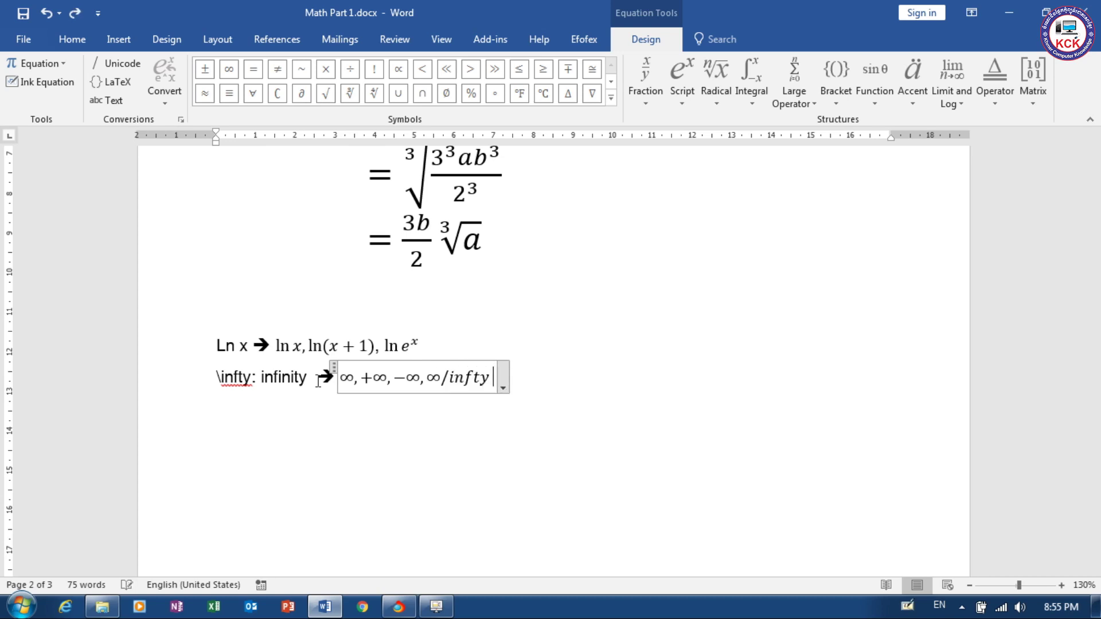
click(450, 378)
text(\)
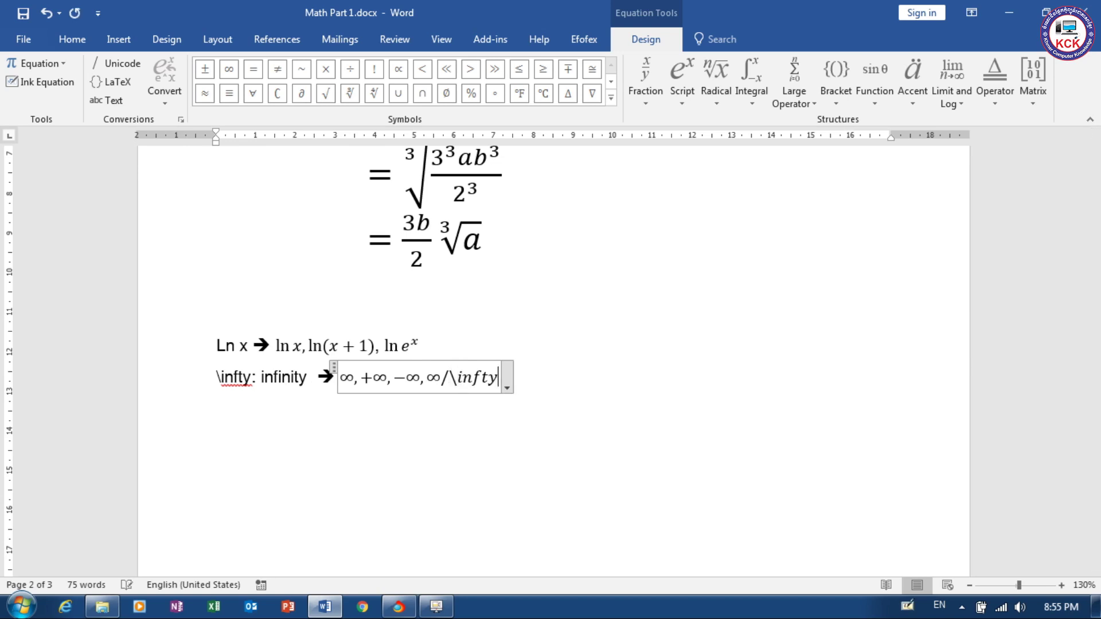
key(space)
key(space)
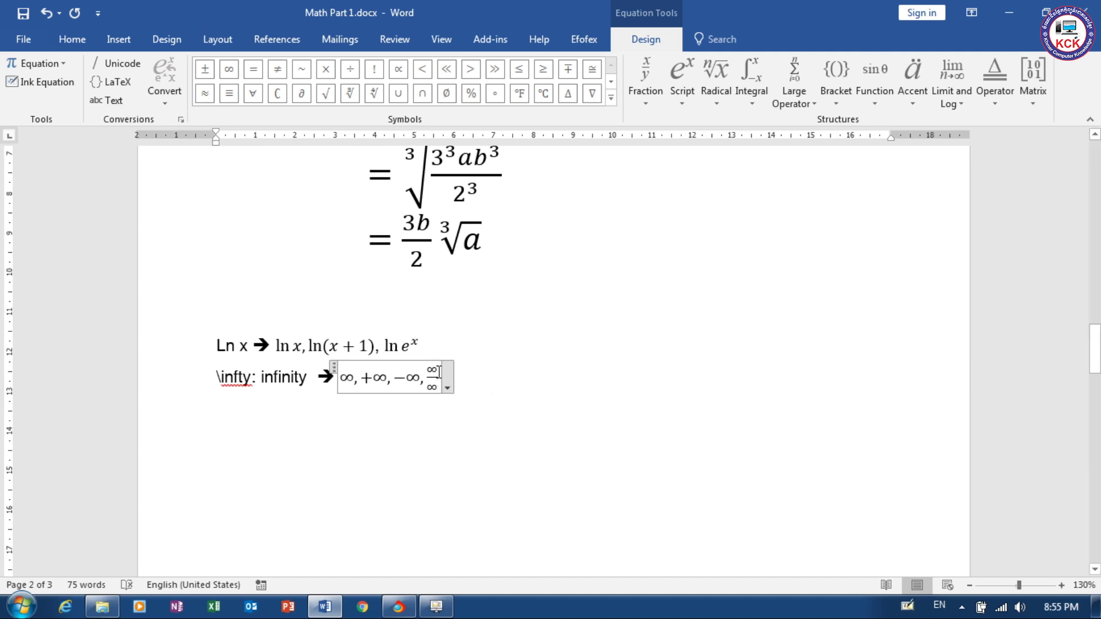
key(ctrl+z)
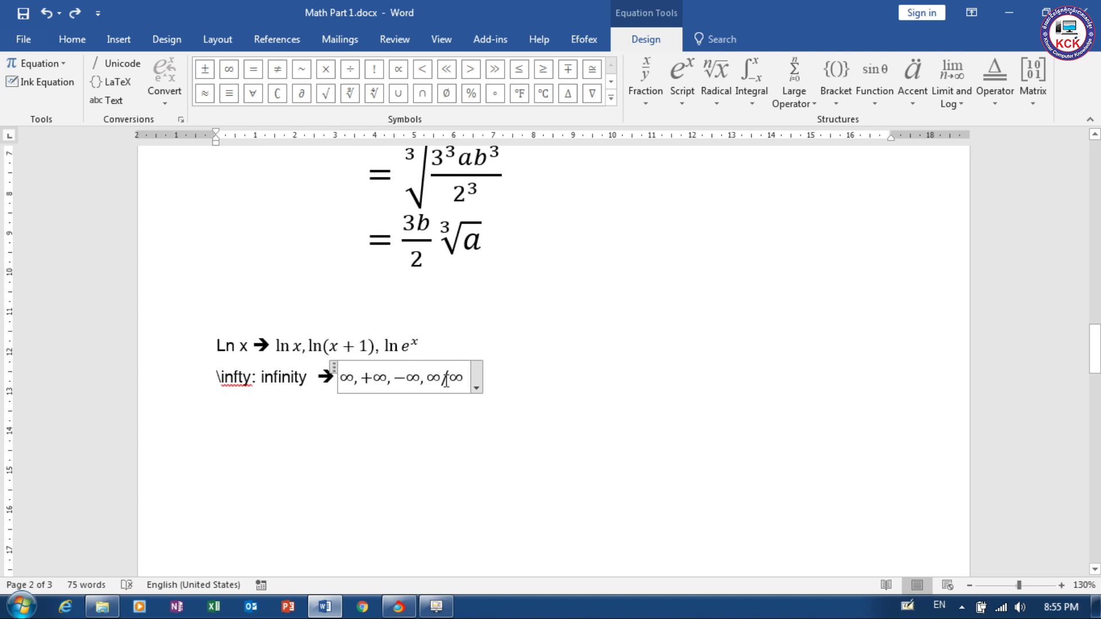
key(BackSpace)
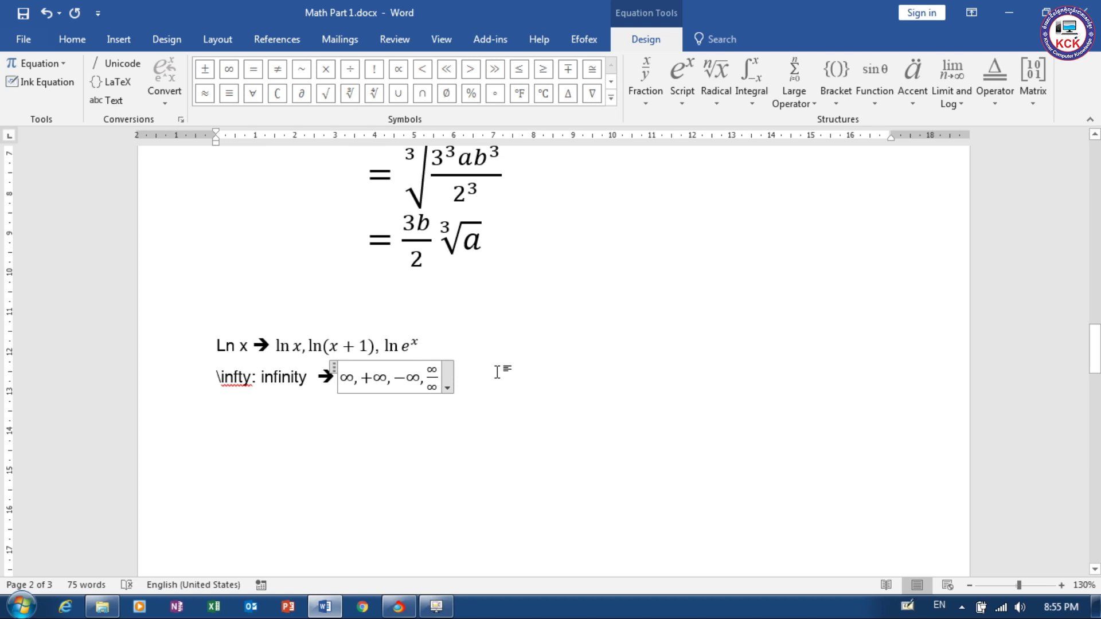
Add +∞/−∞ as the last fraction, correcting the misplaced plus sign.
text(, )
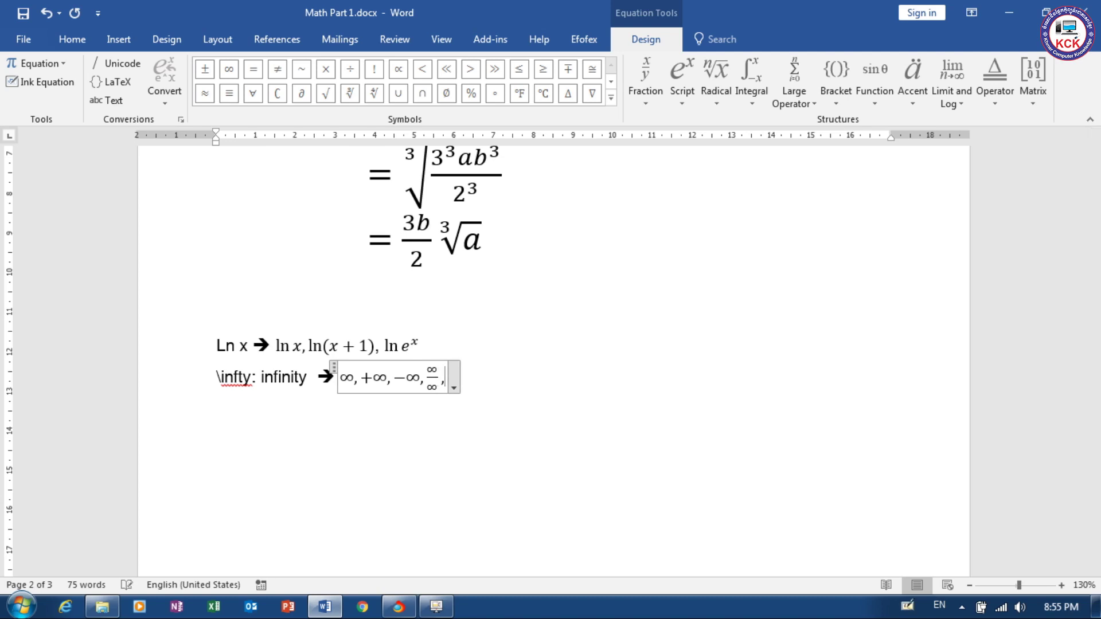
text(+)
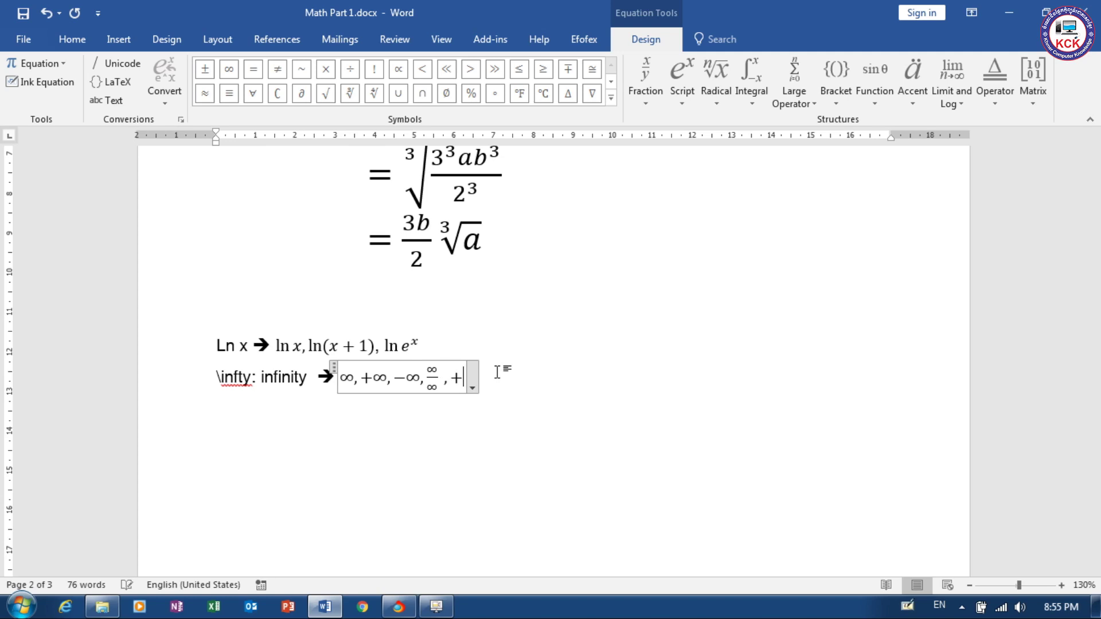
text(\inf)
text(ty)
key(space)
text(/)
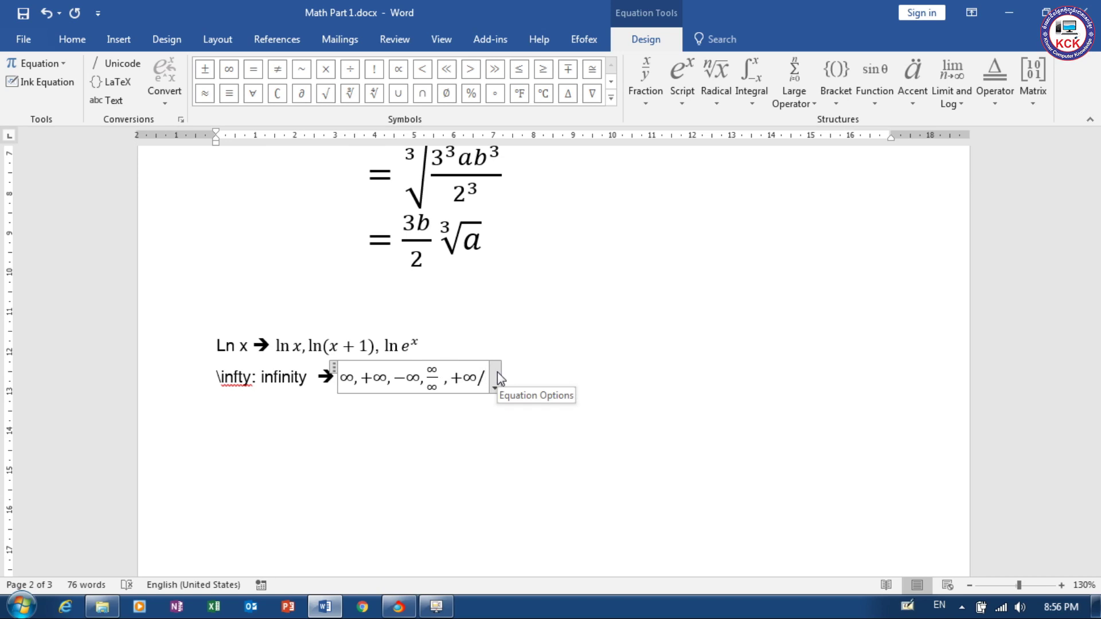
text(-\i)
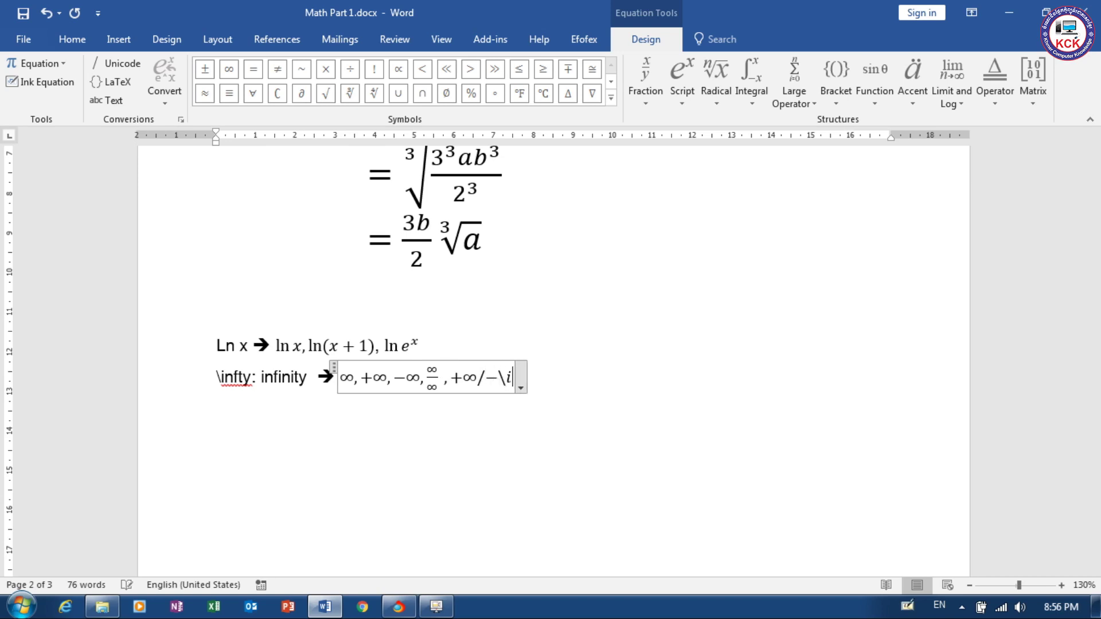
text(ntf)
key(BackSpace)
key(BackSpace)
text(fty)
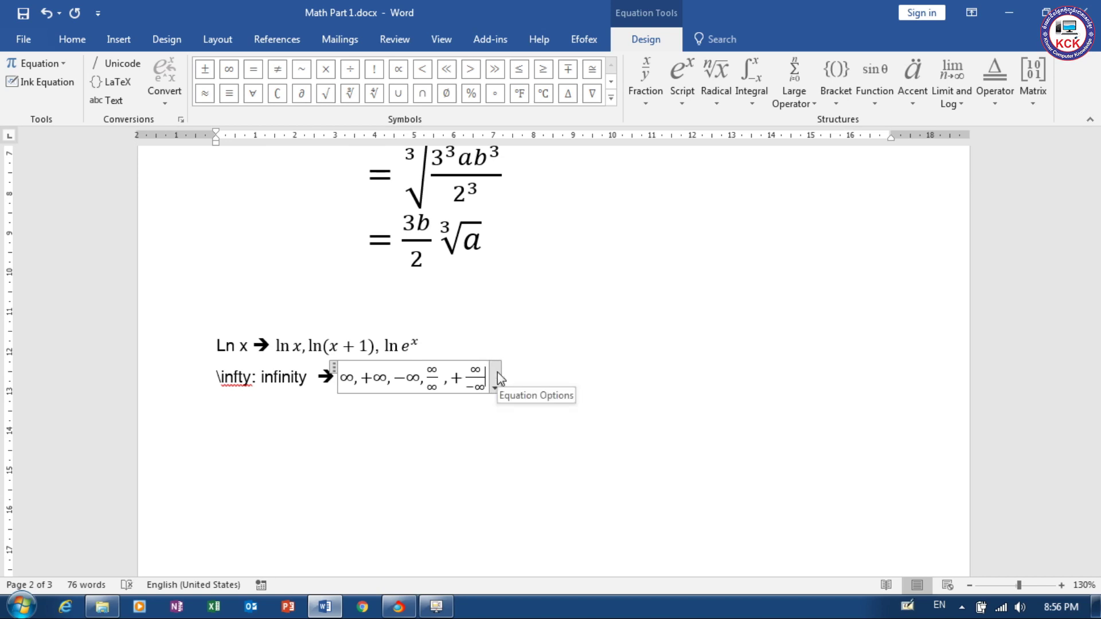
click(464, 379)
key(BackSpace)
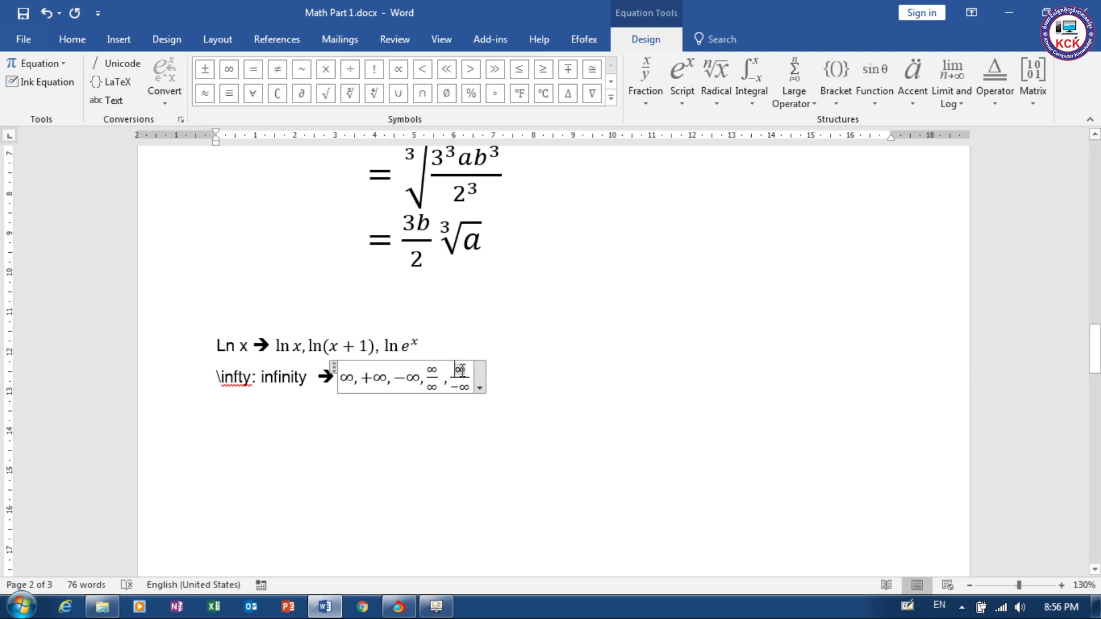
text(+)
click(506, 381)
Set the ln and infinity lines to Times New Roman at size 18.
key(Return)
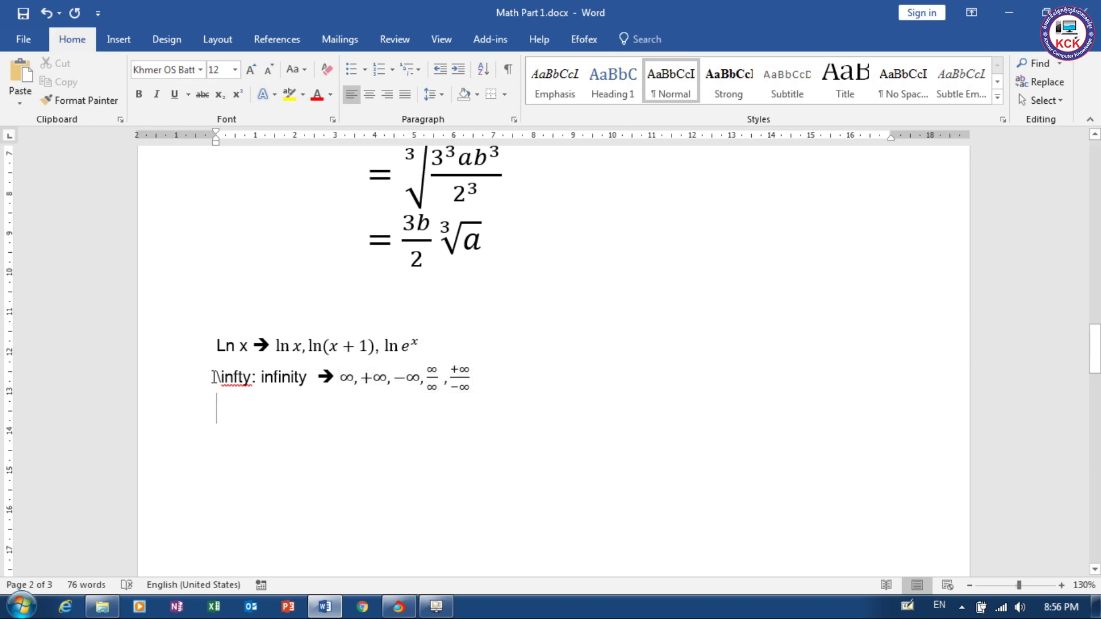
drag(442, 367, 216, 347)
click(200, 69)
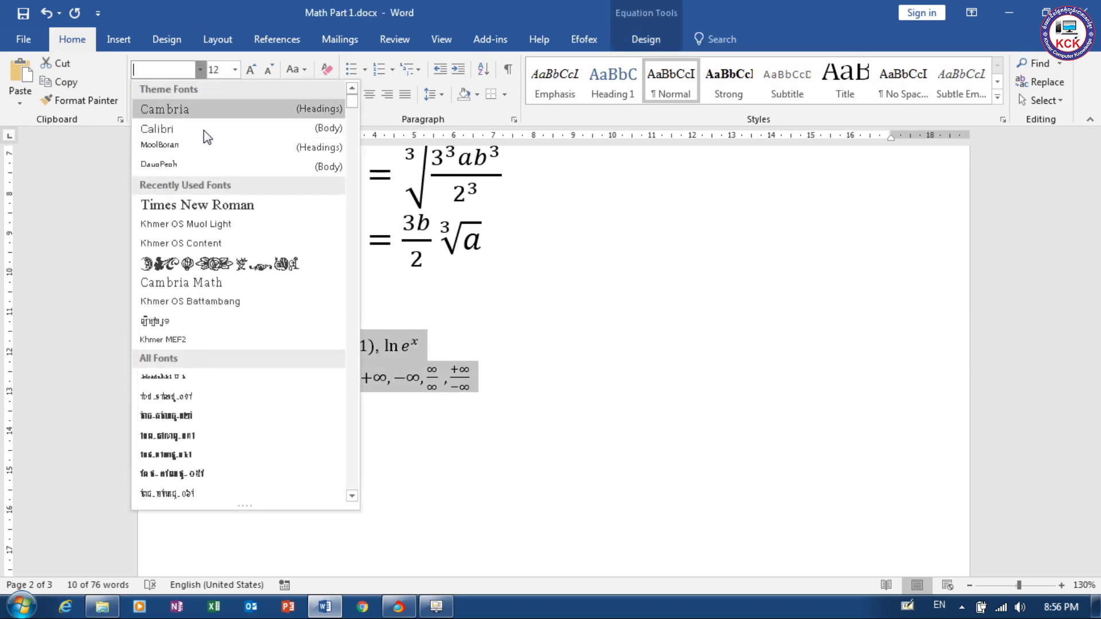
click(195, 204)
click(247, 70)
click(251, 70)
click(251, 70)
Add an empty line below the infinity line, then minimize and restore Word.
click(677, 383)
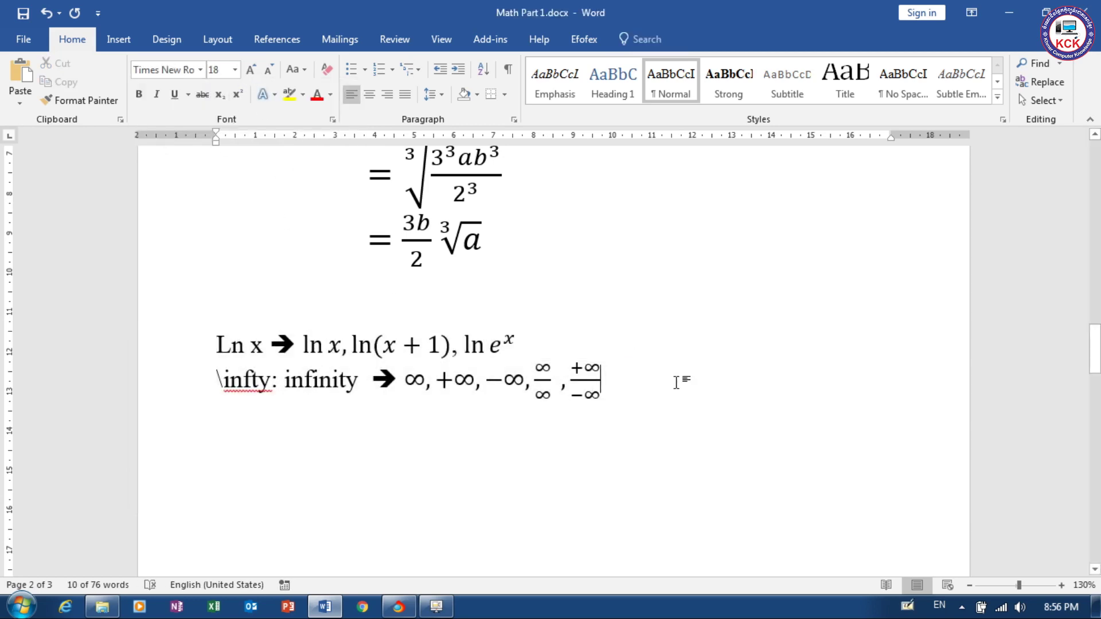
key(Return)
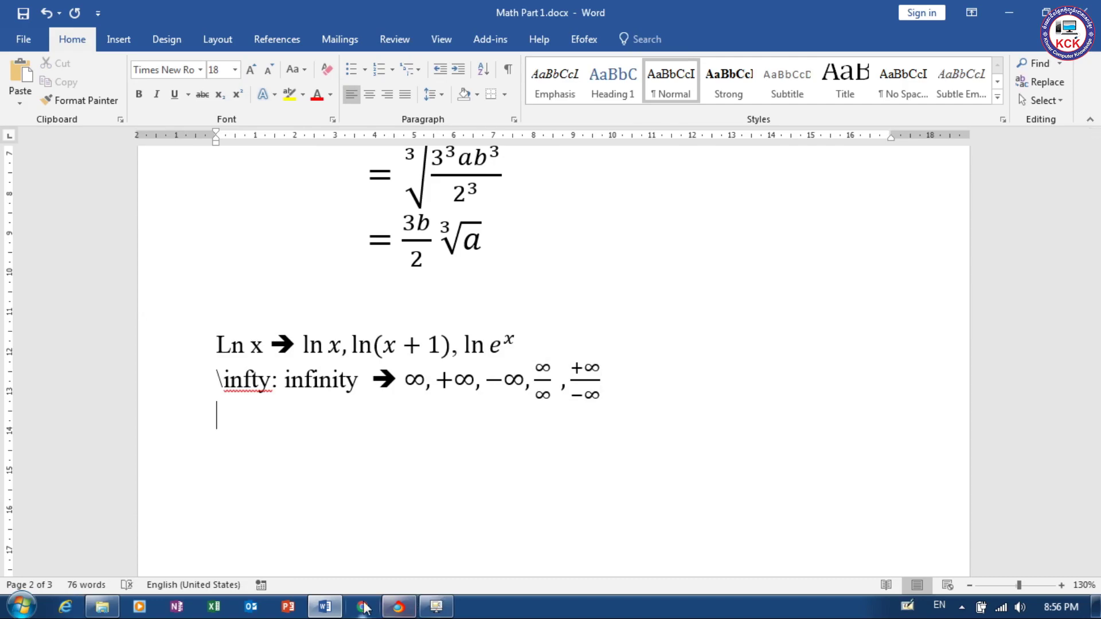
click(335, 606)
click(340, 605)
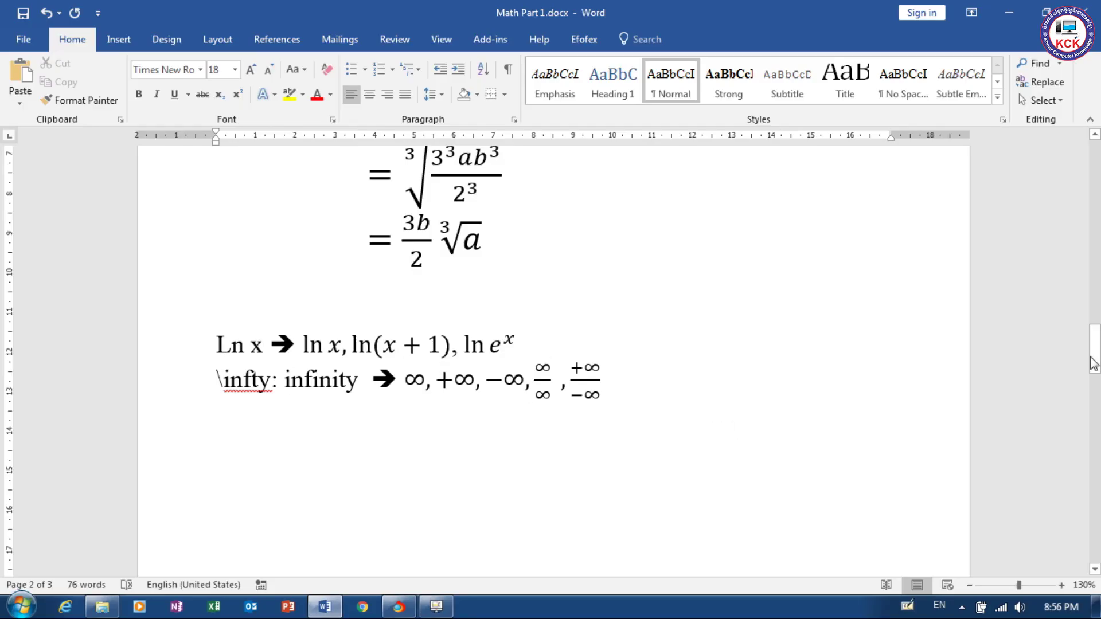
Type 'Lim' on the empty line and review the limit examples on page 3.
mouse_move(1094, 363)
mouse_down()
mouse_move(1093, 471)
mouse_move(1094, 458)
mouse_up()
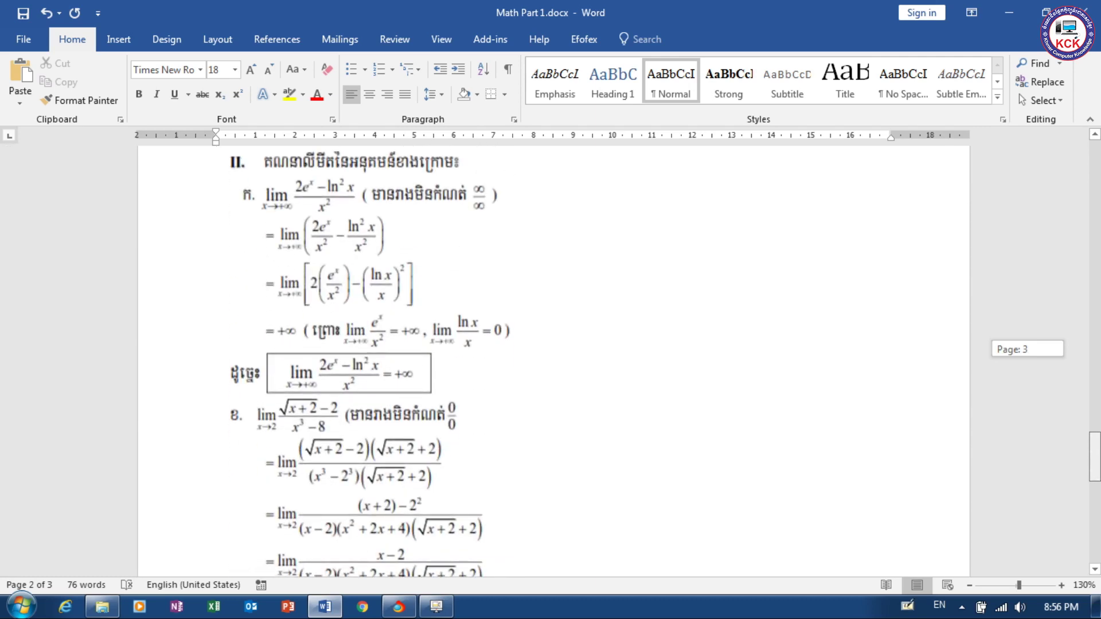
drag(1093, 457, 1093, 479)
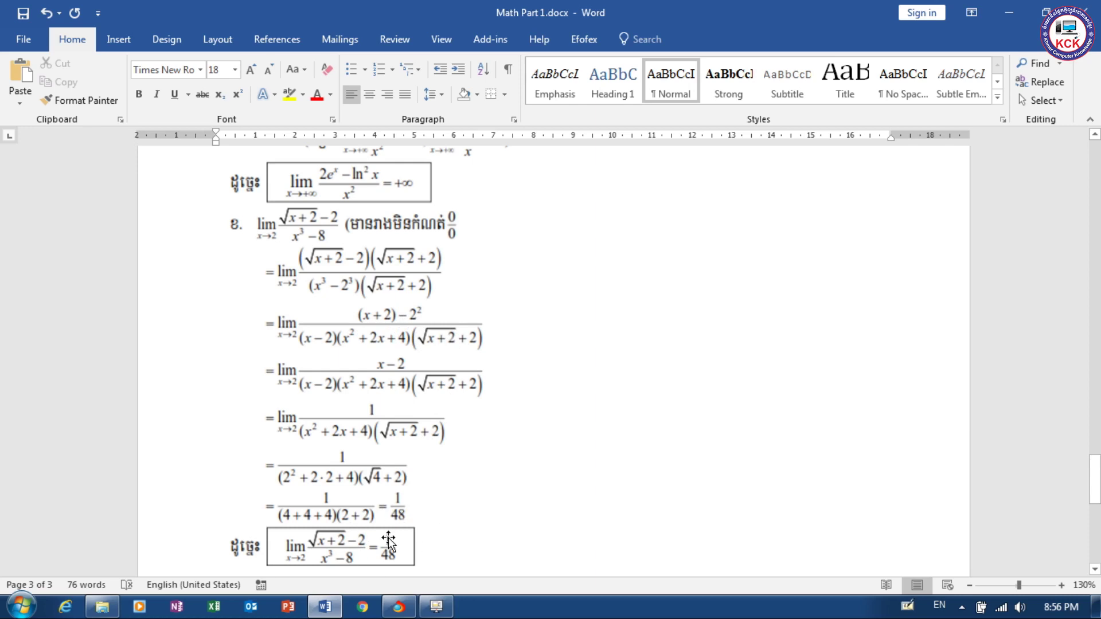
mouse_move(1095, 486)
mouse_down()
mouse_move(1095, 499)
mouse_move(1036, 353)
mouse_up()
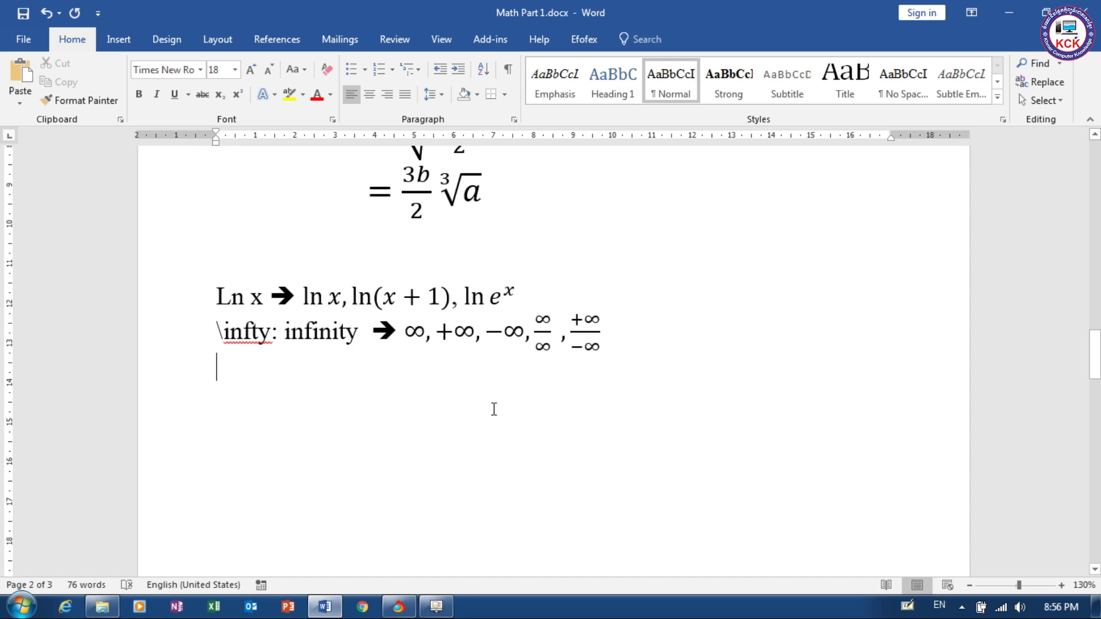
text(lin)
key(BackSpace)
text(m)
drag(1093, 357, 1095, 458)
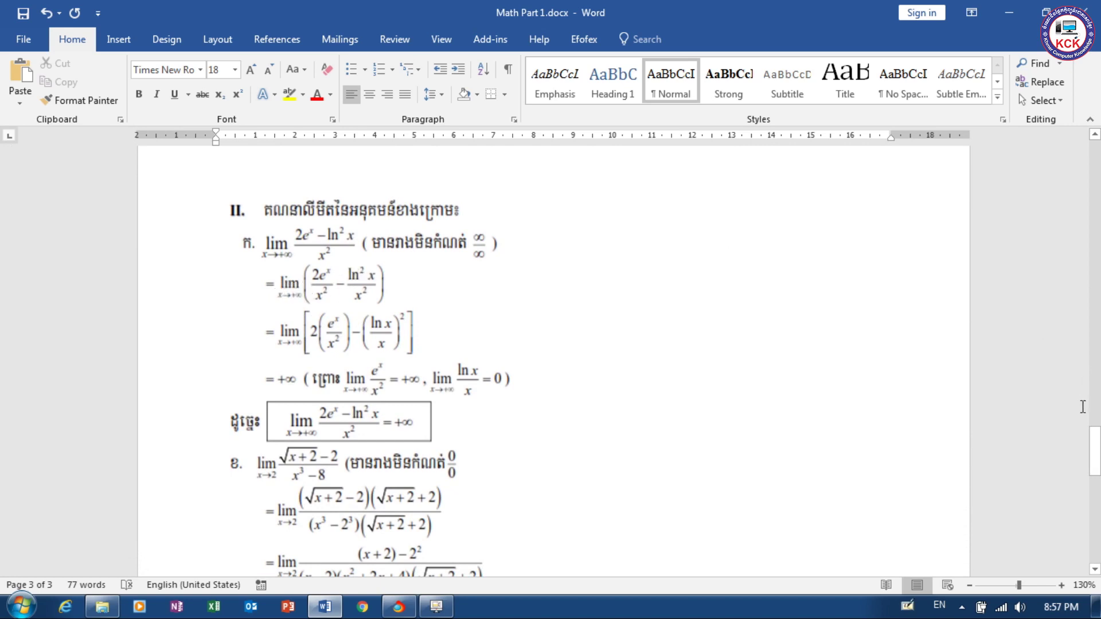
drag(1094, 450, 1071, 353)
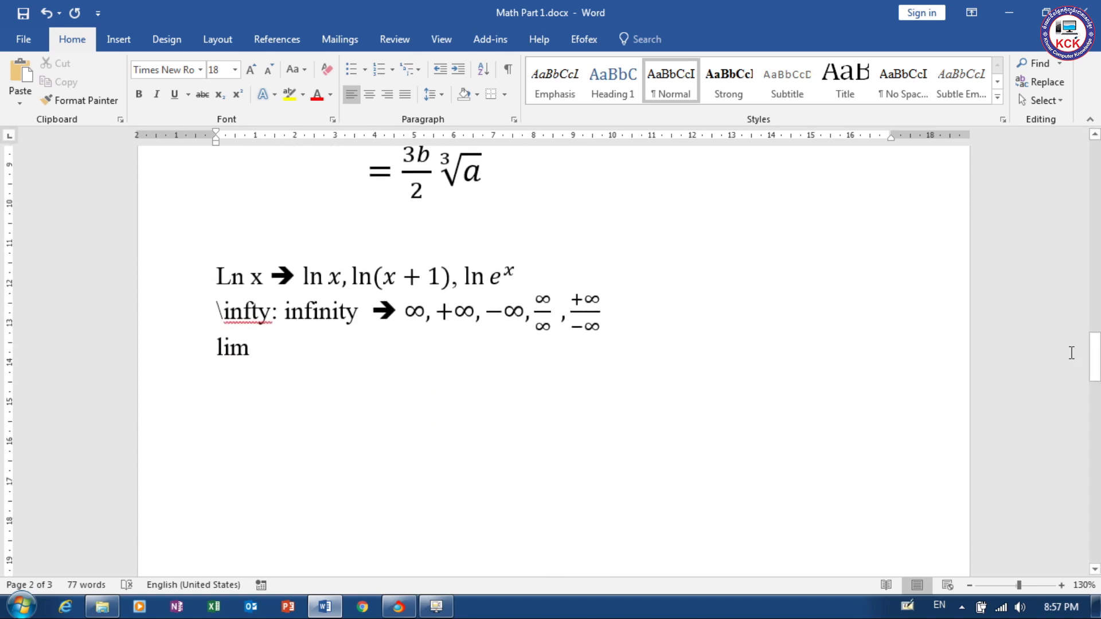
drag(1094, 353, 1094, 432)
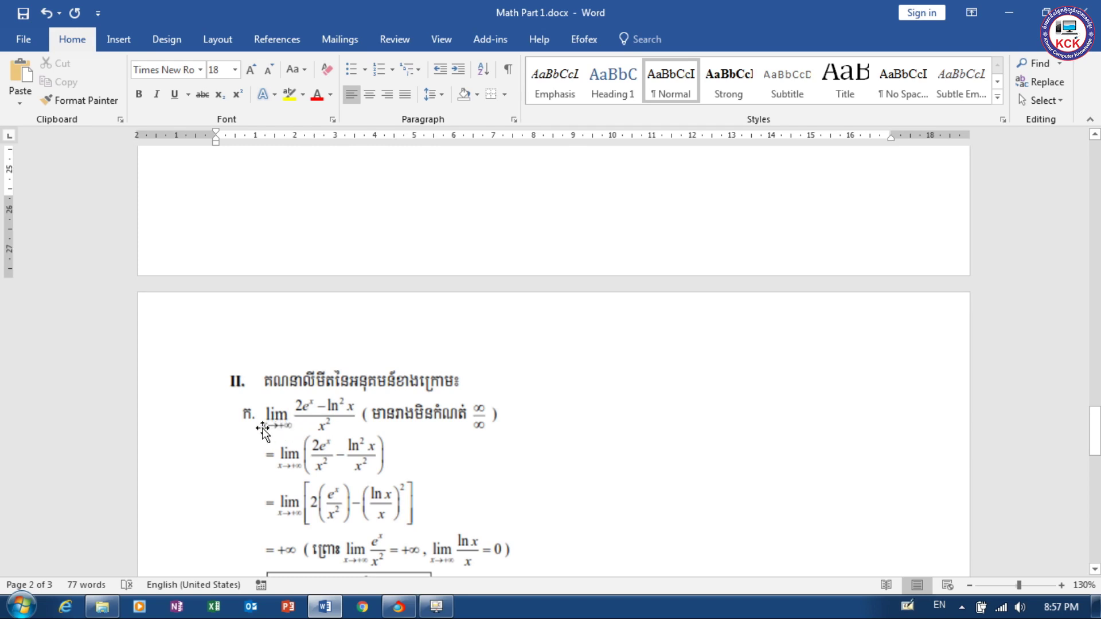
drag(1092, 433, 1095, 352)
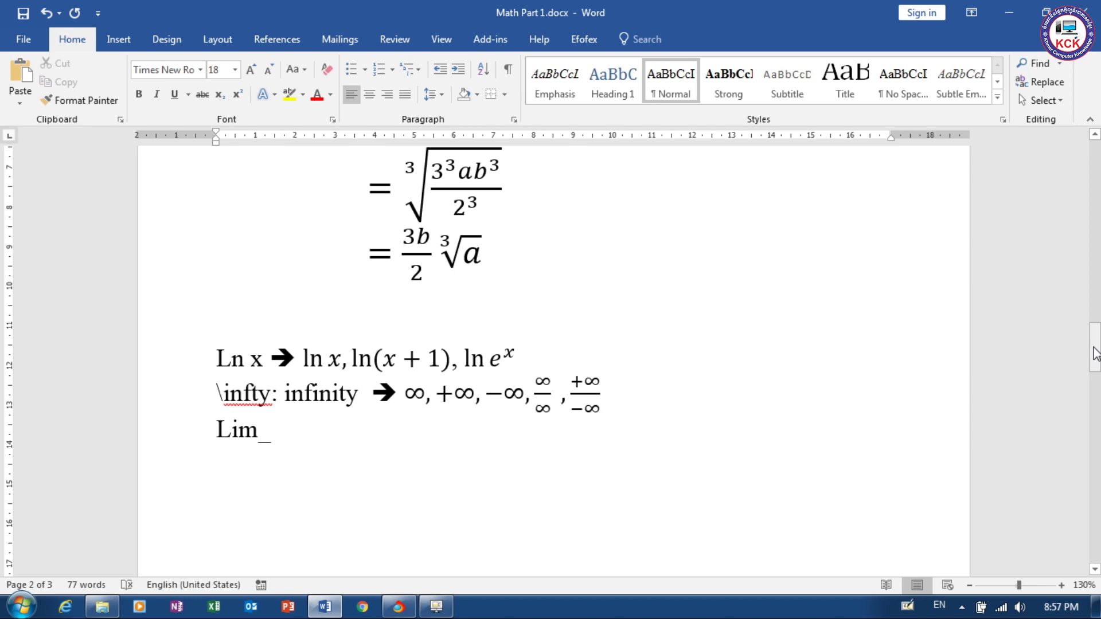
Continue the limit line with '(x->0) ==>' so an arrow follows.
text(x)
key(BackSpace)
text((x)
text(-)
key(BackSpace)
key(BackSpace)
text(>)
text(0)
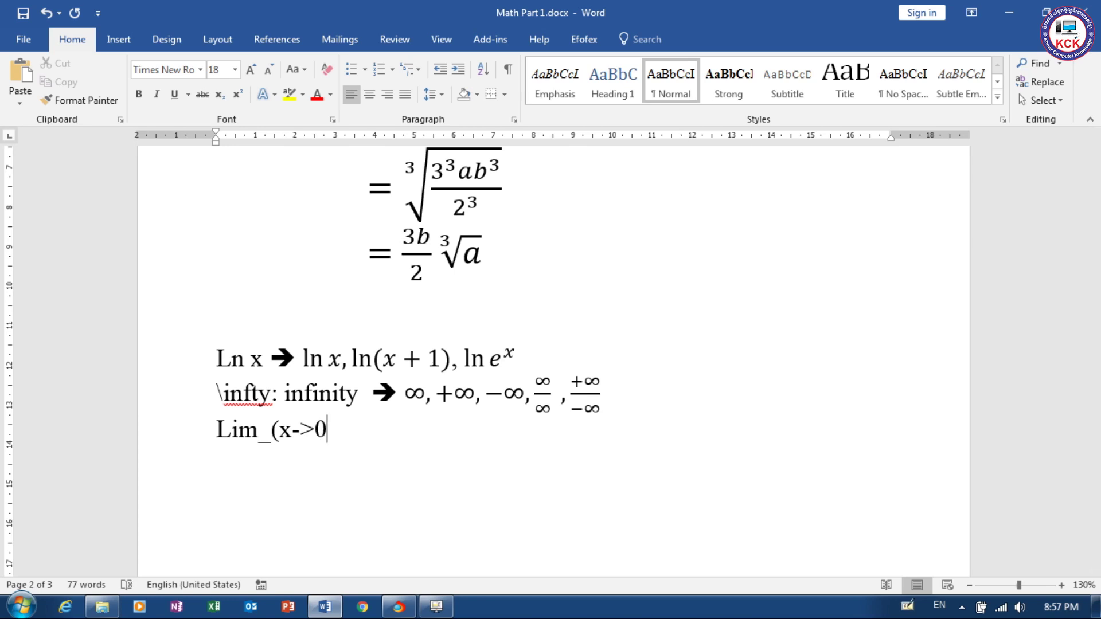
text())
text( ==>)
Insert an equation showing lim x with x→0 beneath it.
key(alt+equal)
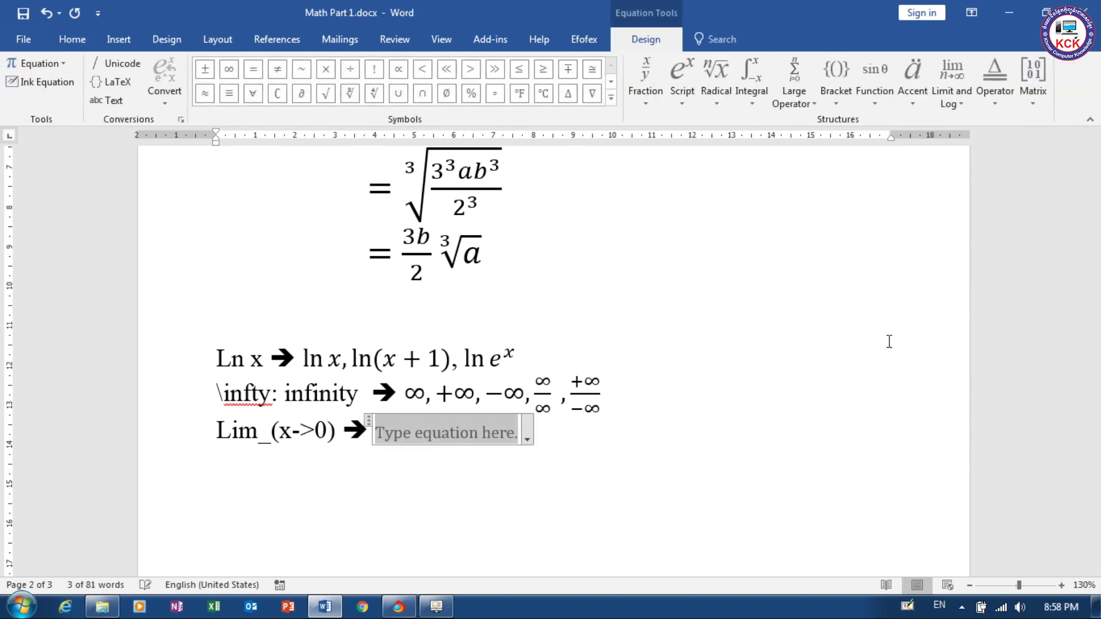
text(li)
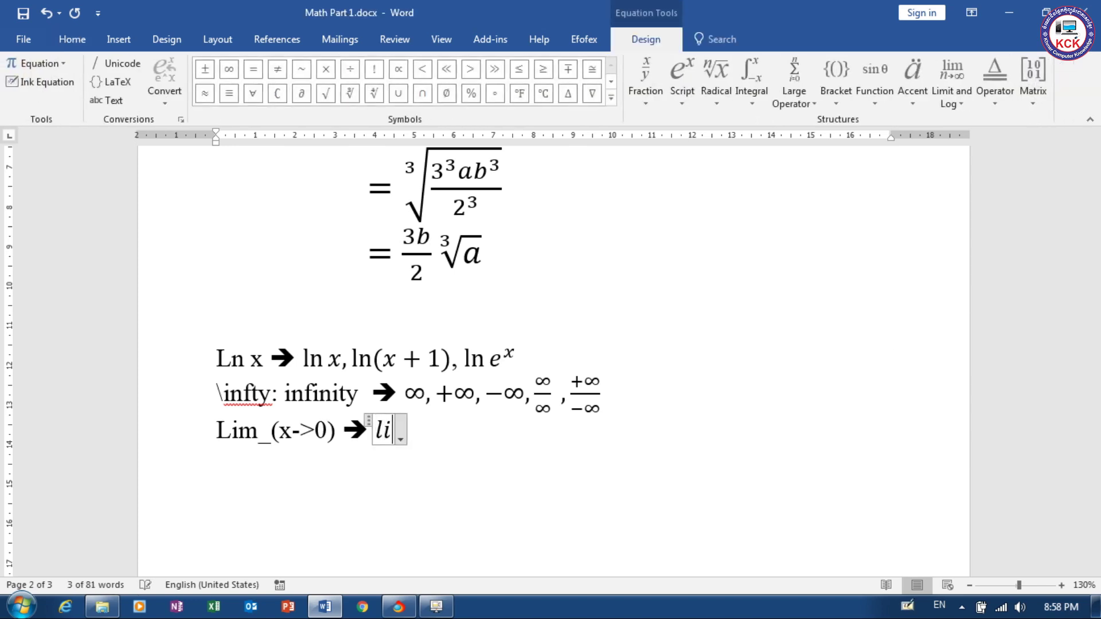
text(m)
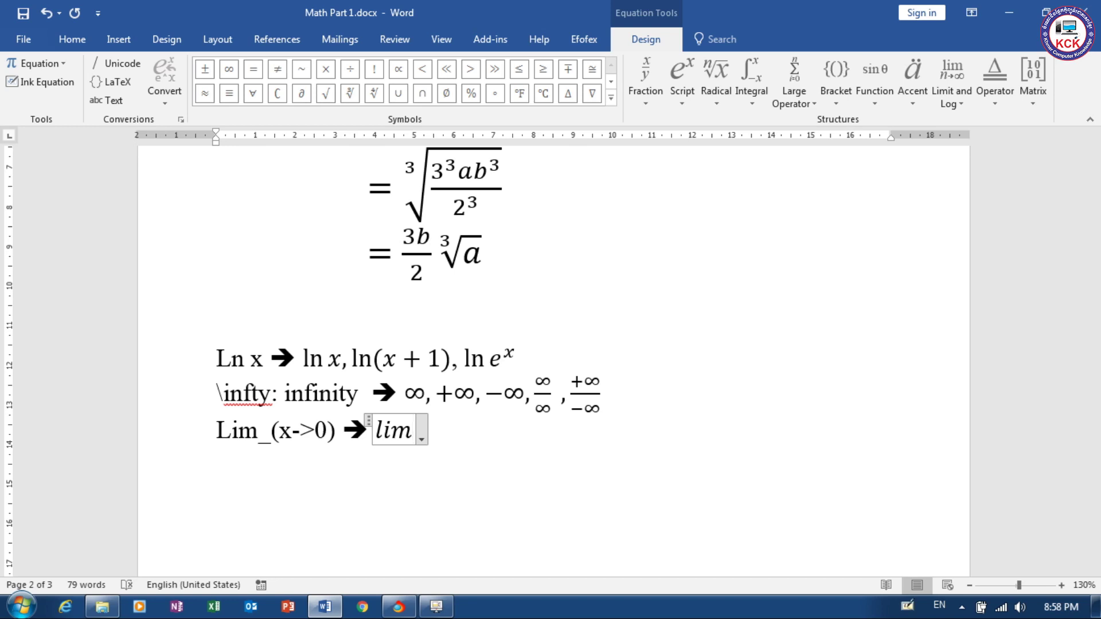
text( _)
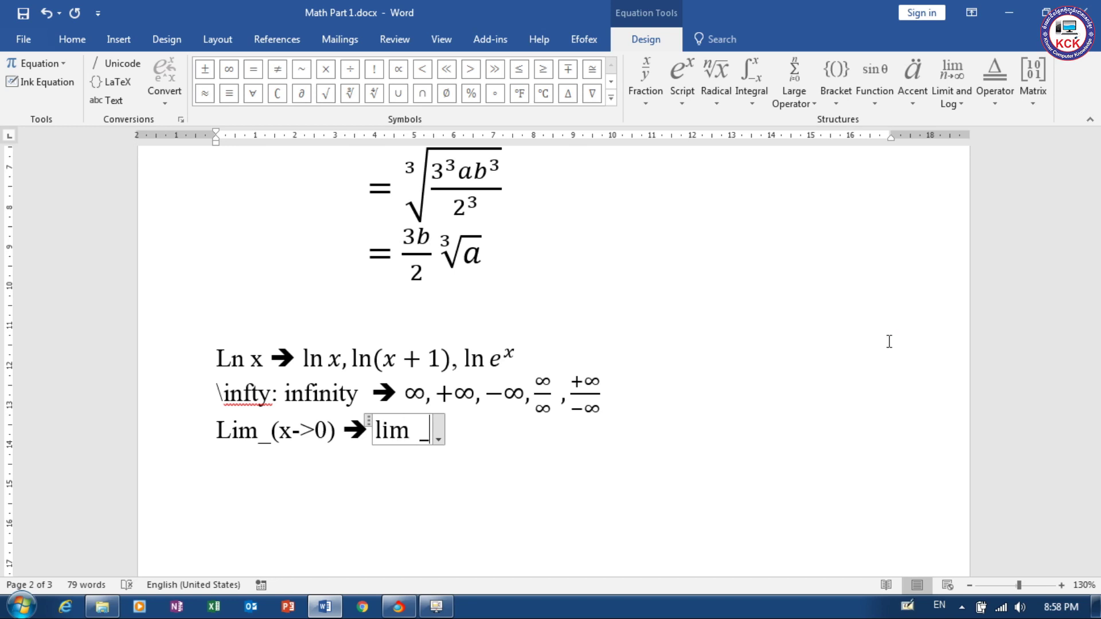
text((x)
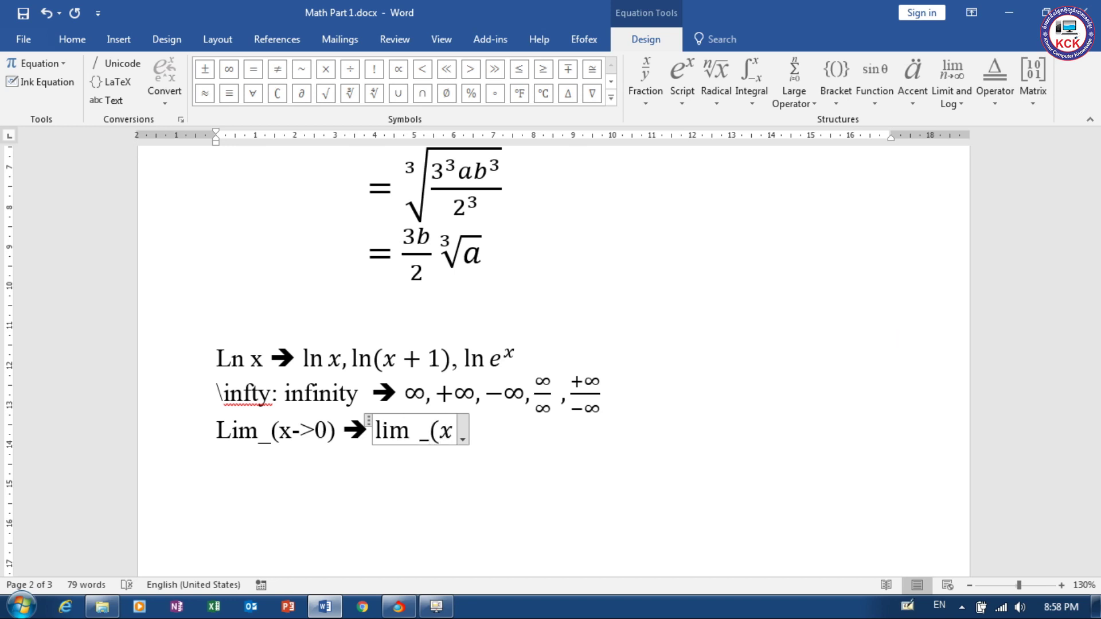
text(-)
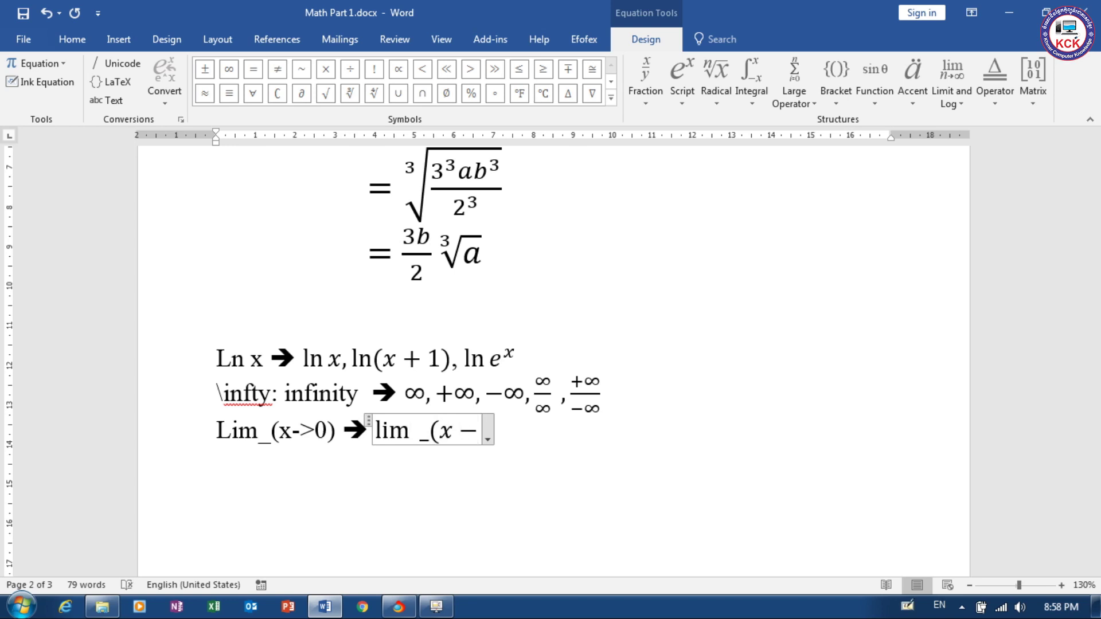
text(>)
text(0))
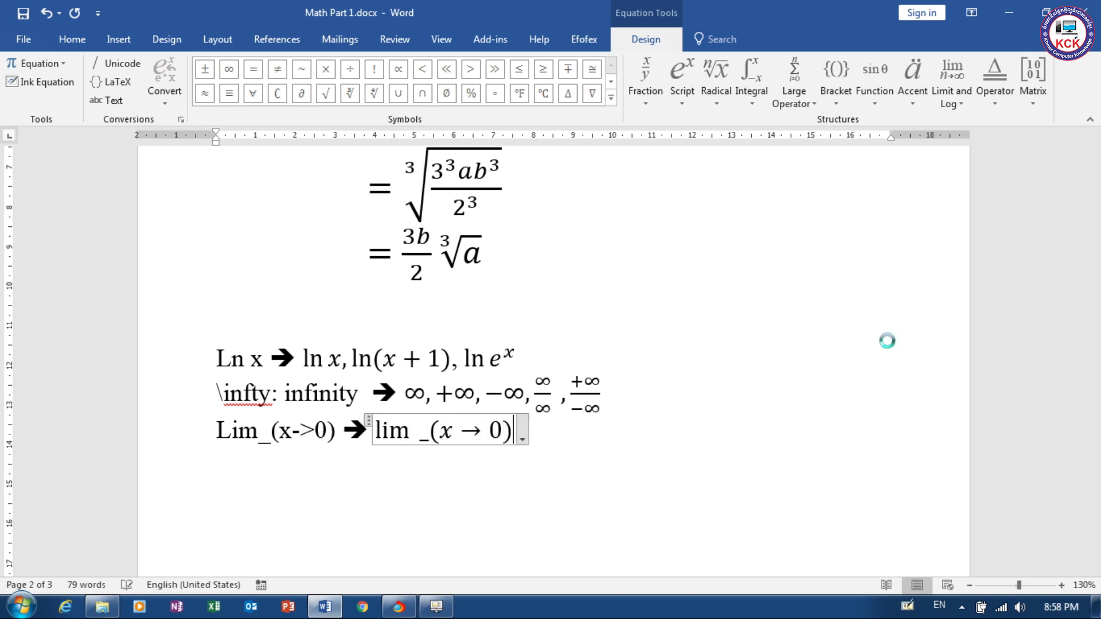
key(space)
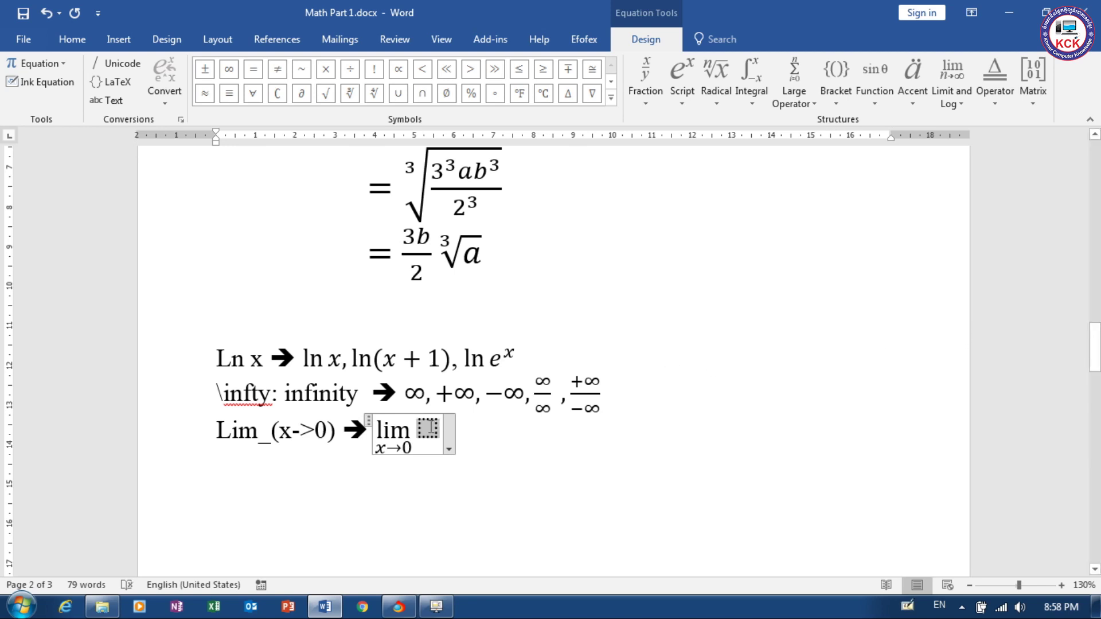
text(x)
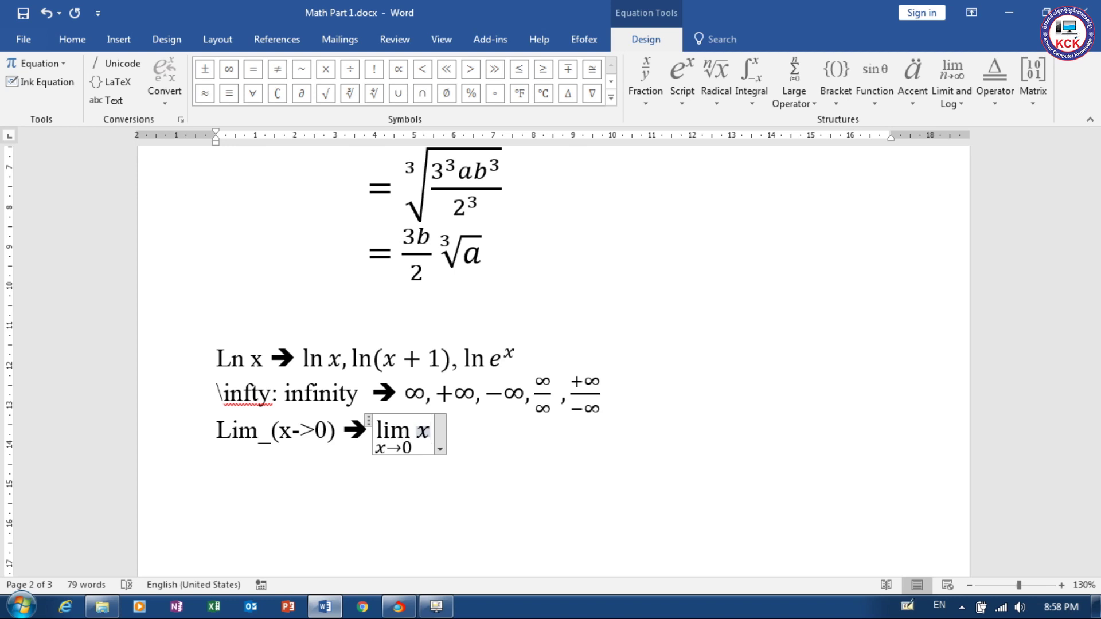
click(477, 432)
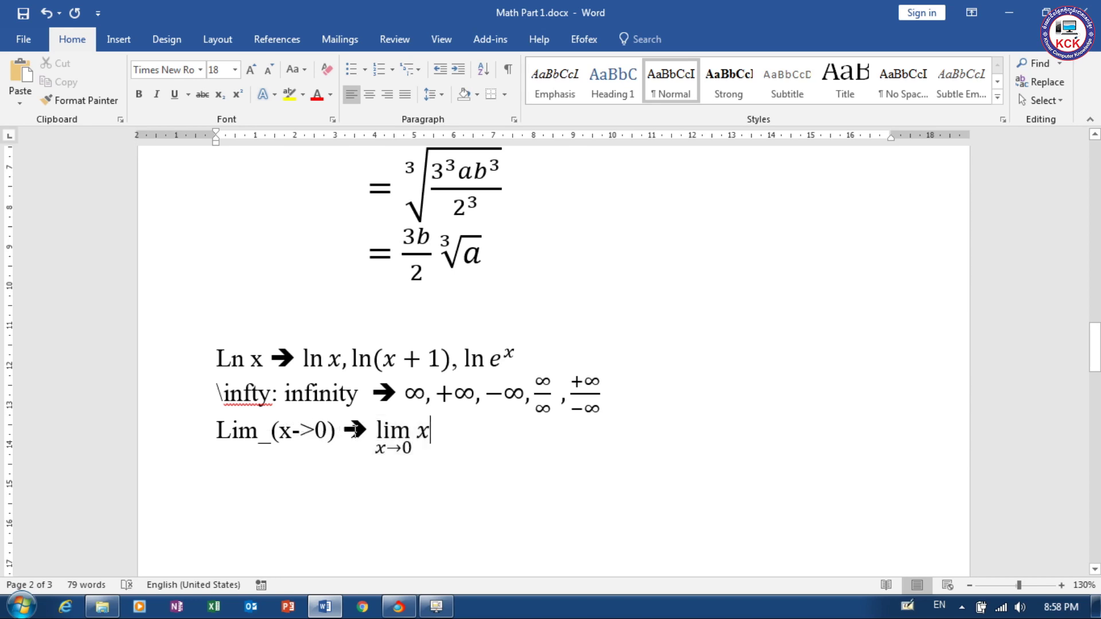
Add x before the arrow so the text reads 'Lim_(x->0) x', then start a new line.
click(342, 430)
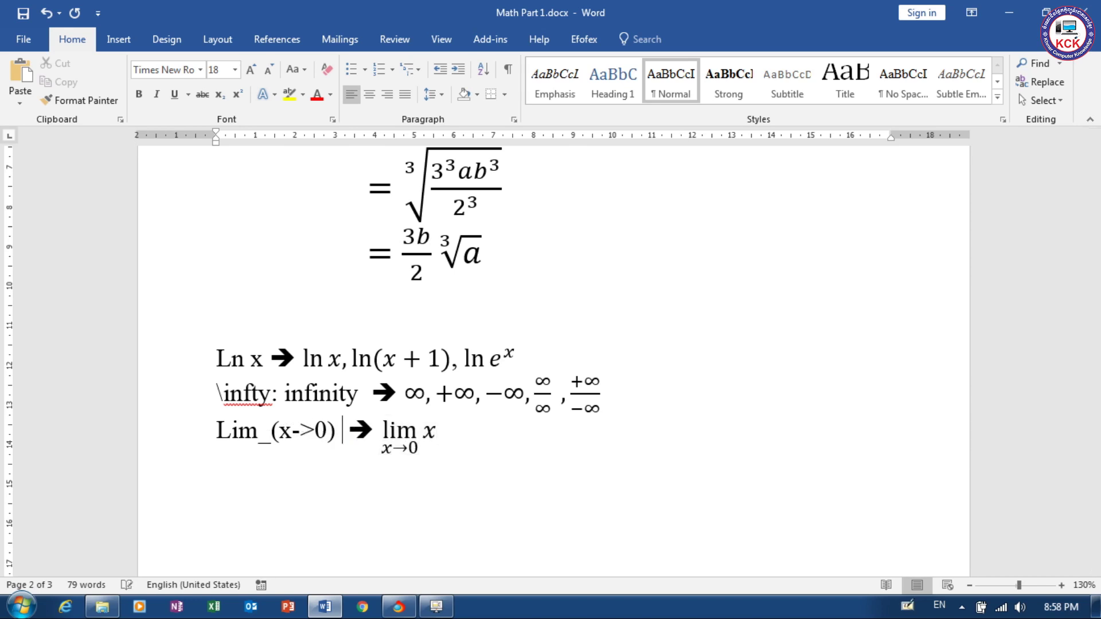
text(x)
click(479, 439)
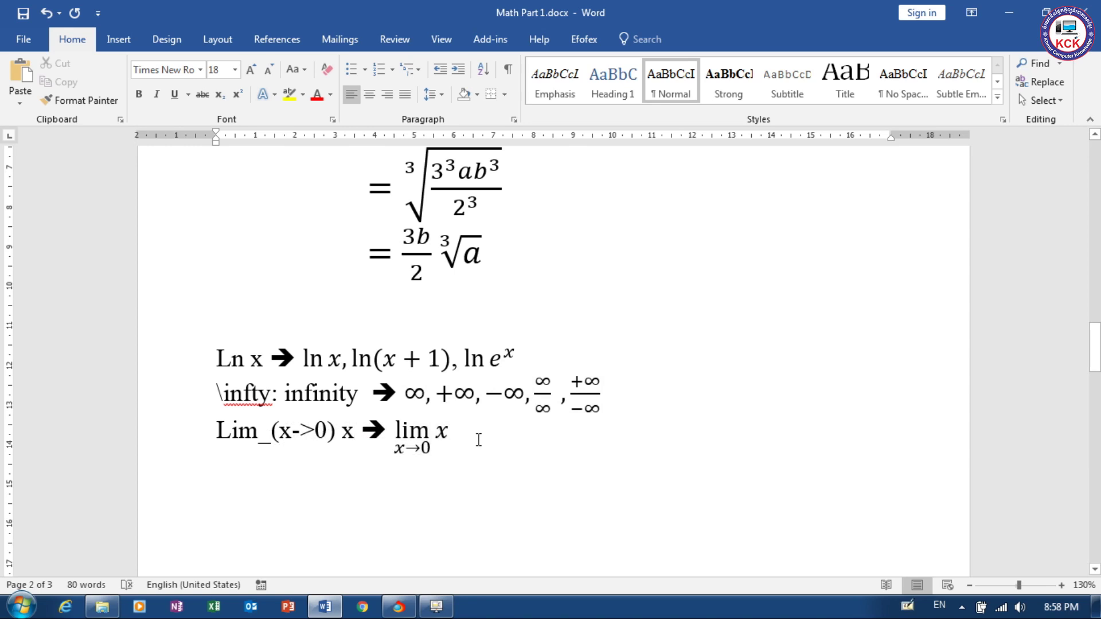
key(Return)
Check the underscore and -> characters, then begin a fourth line with a dash.
drag(258, 442, 276, 442)
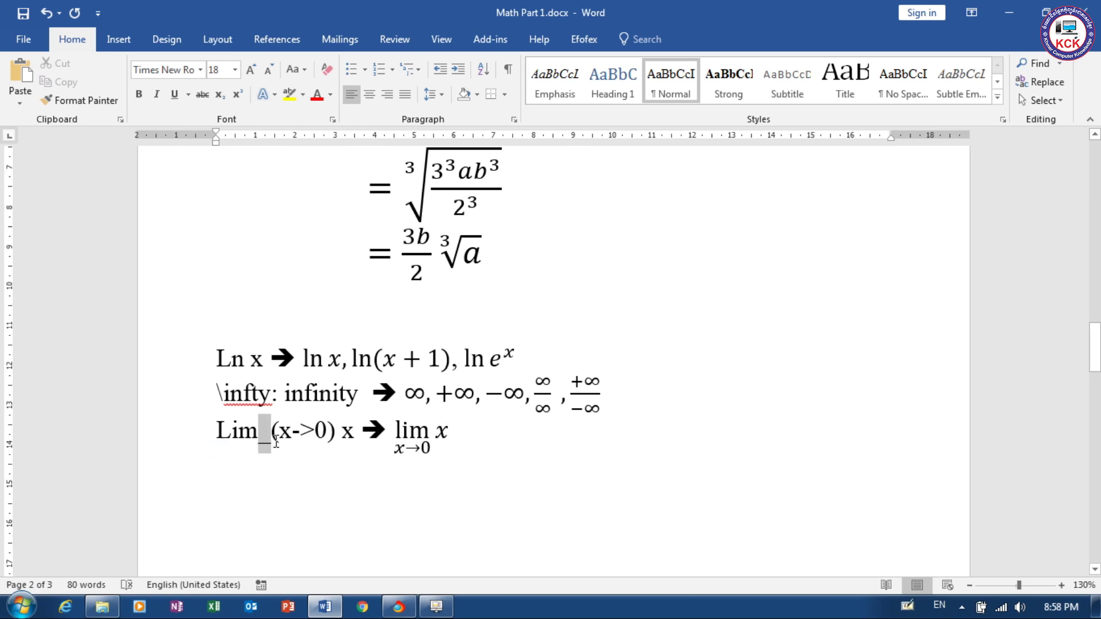
drag(406, 449, 419, 449)
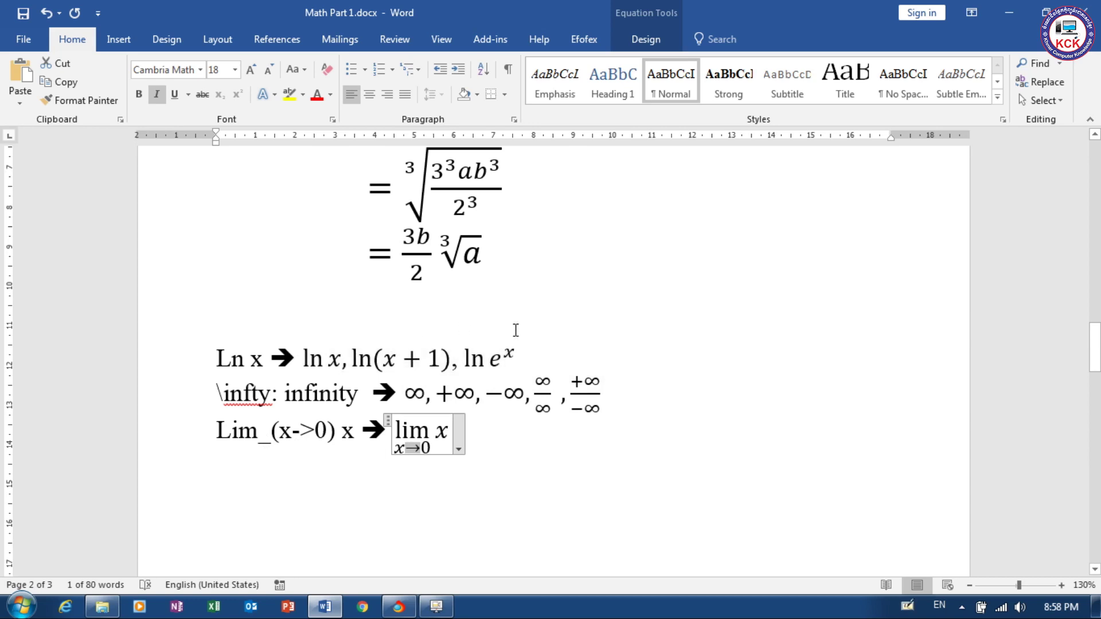
click(512, 419)
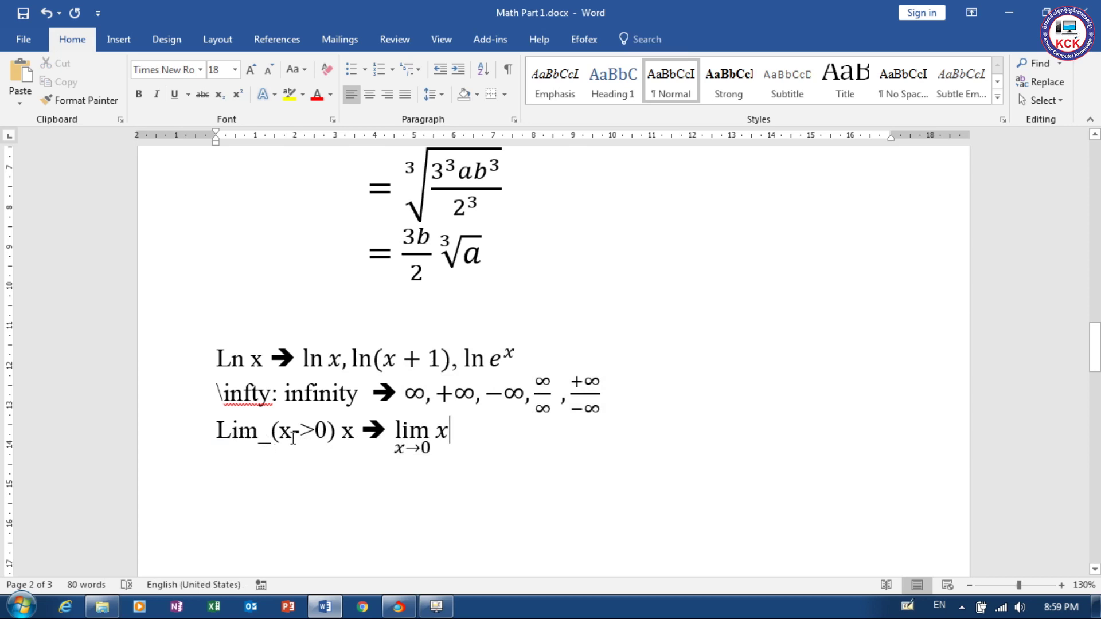
click(265, 440)
double_click(264, 441)
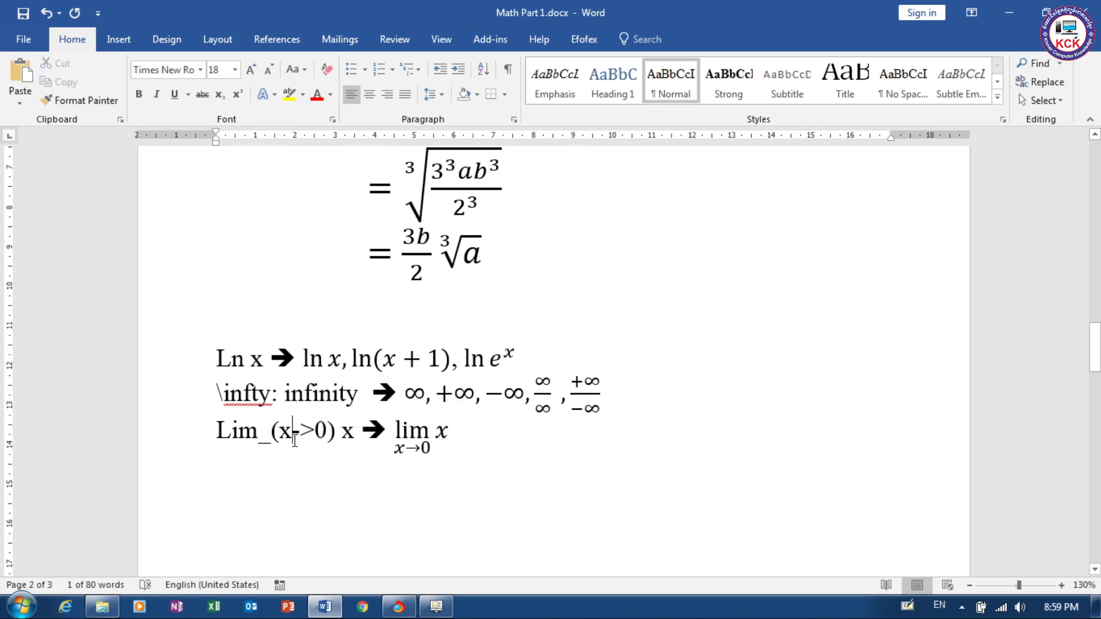
drag(298, 437, 315, 437)
key(Right)
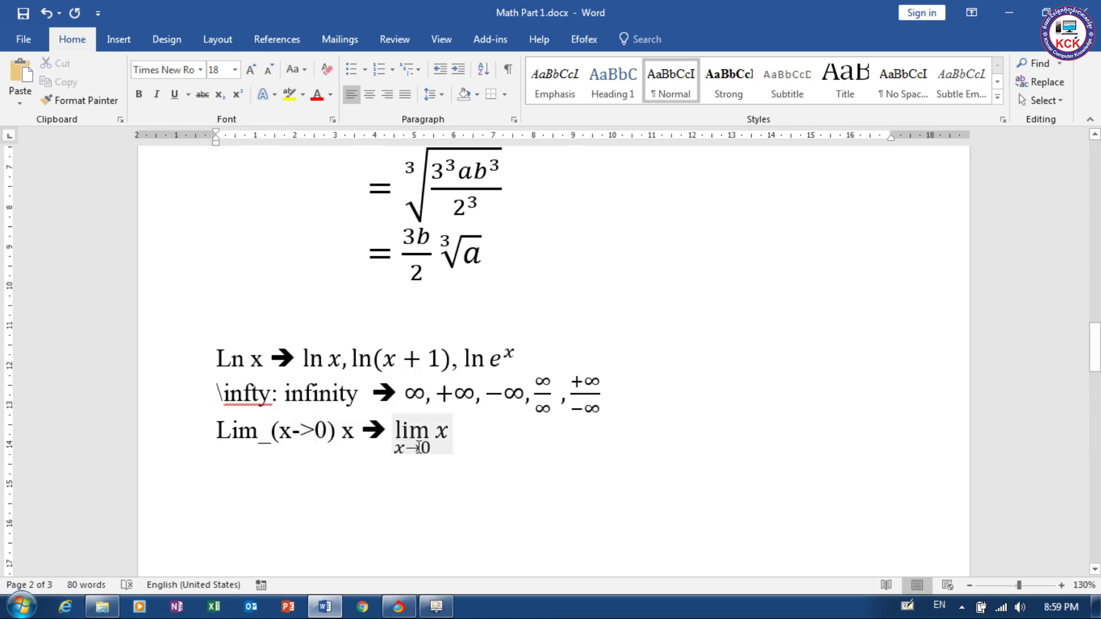
key(Return)
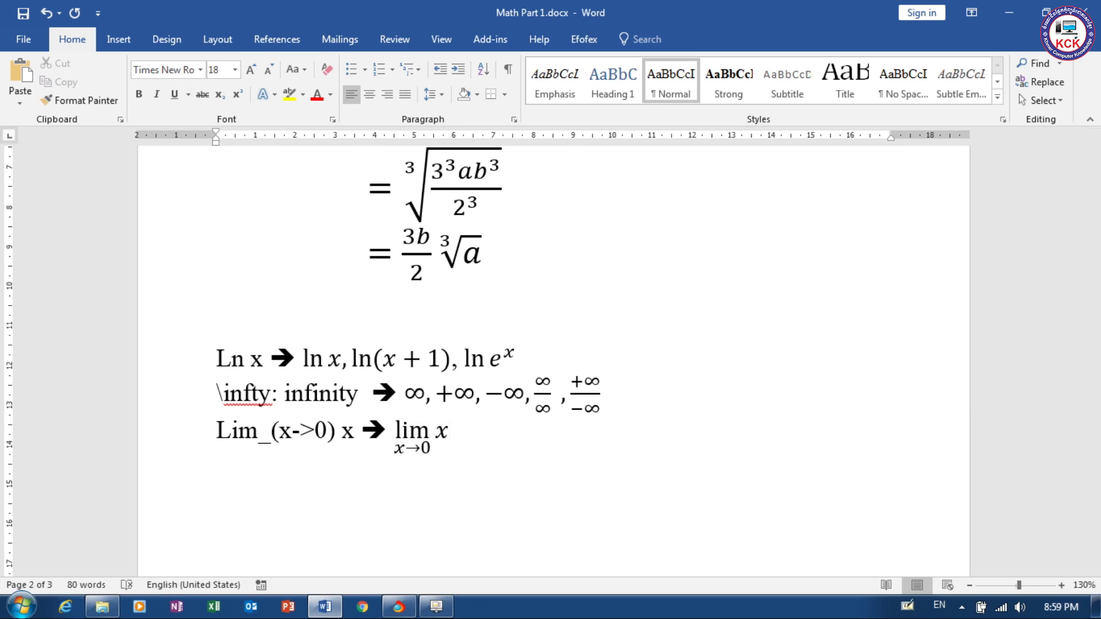
text(-)
Retype '->' at the start of the line, undoing Word's automatic arrow bullet.
key(BackSpace)
text(>)
key(Tab)
key(BackSpace)
key(BackSpace)
text(>)
key(space)
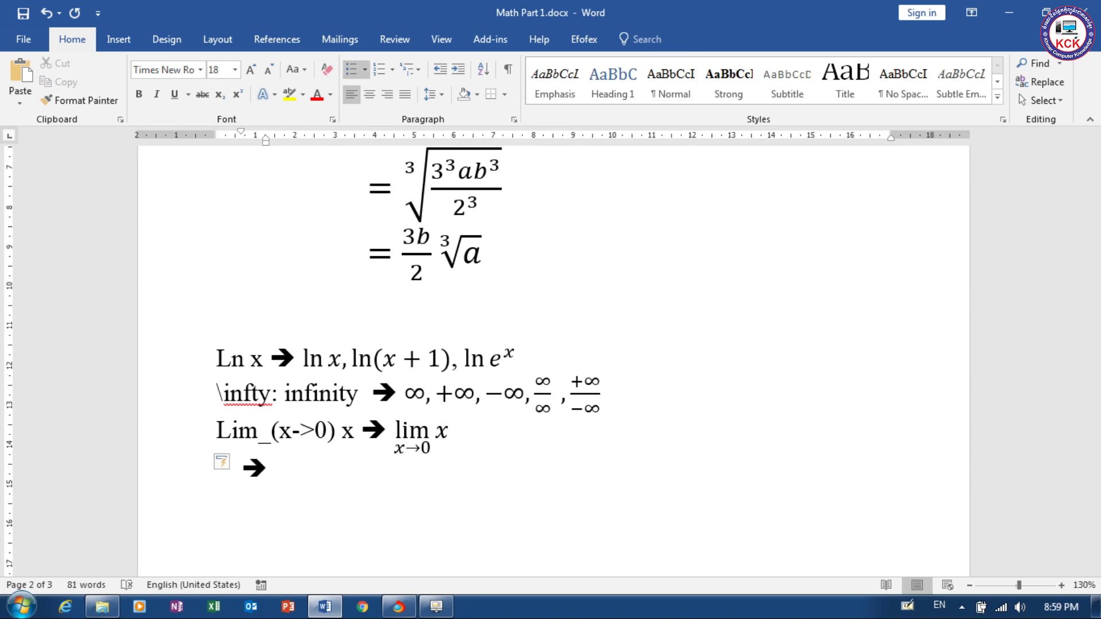
key(ctrl+z)
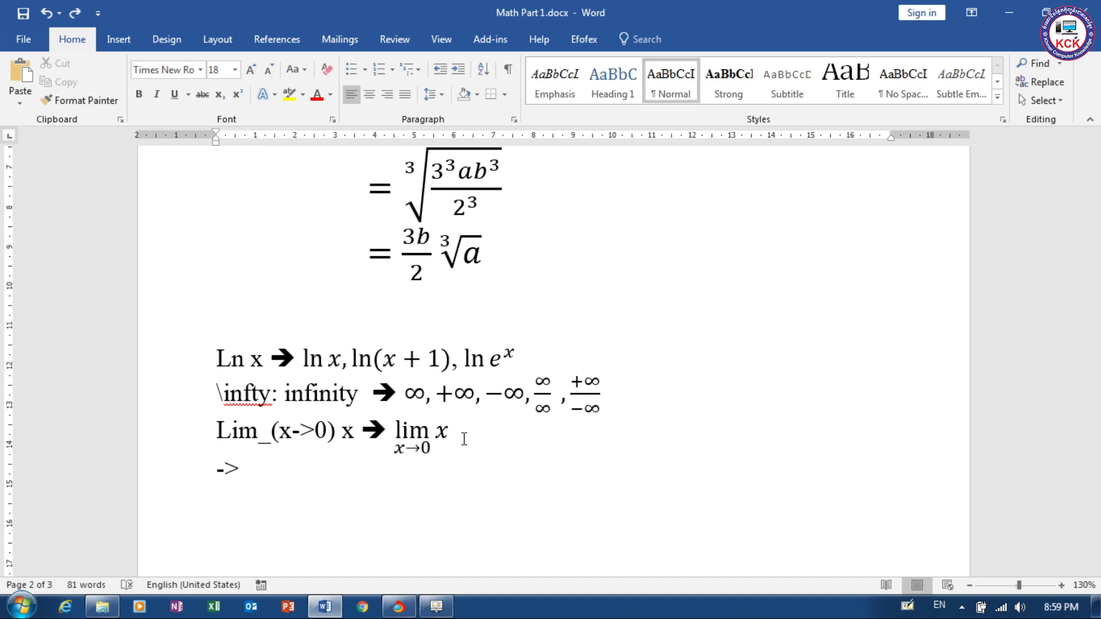
Follow '->' with ' : ==>' so Word renders the bold ➔ arrow.
text(:)
text(==)
text(>)
key(ctrl+z)
key(BackSpace)
key(BackSpace)
text(>)
key(BackSpace)
text(>)
key(BackSpace)
key(BackSpace)
key(BackSpace)
text(==)
text(>)
Insert an equation showing → followed by a comma, then start a new empty line.
key(alt+equal)
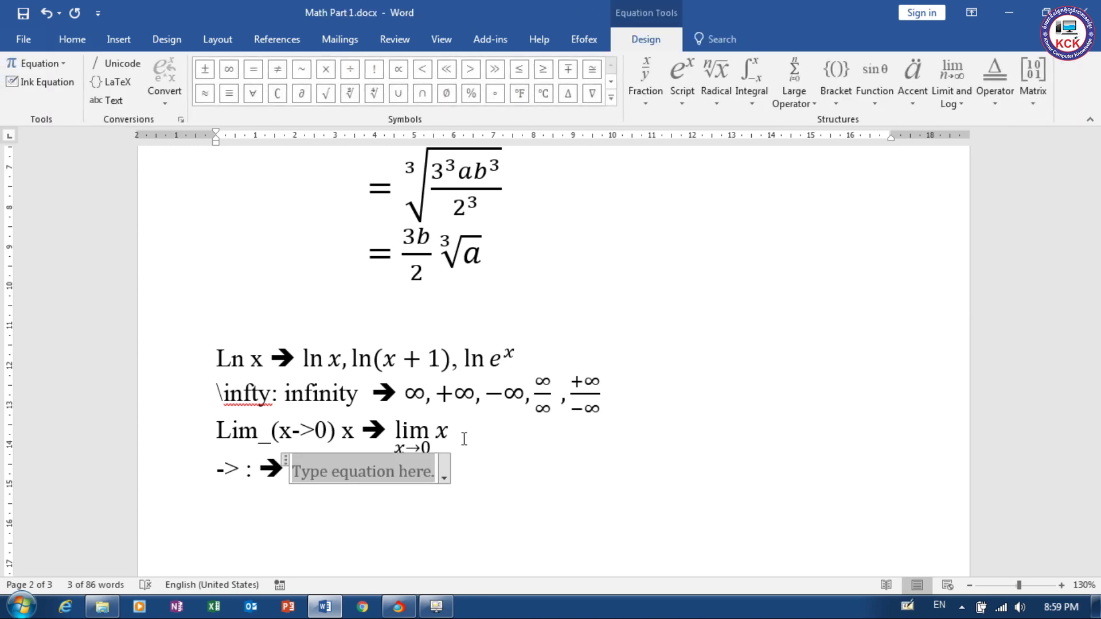
text(->)
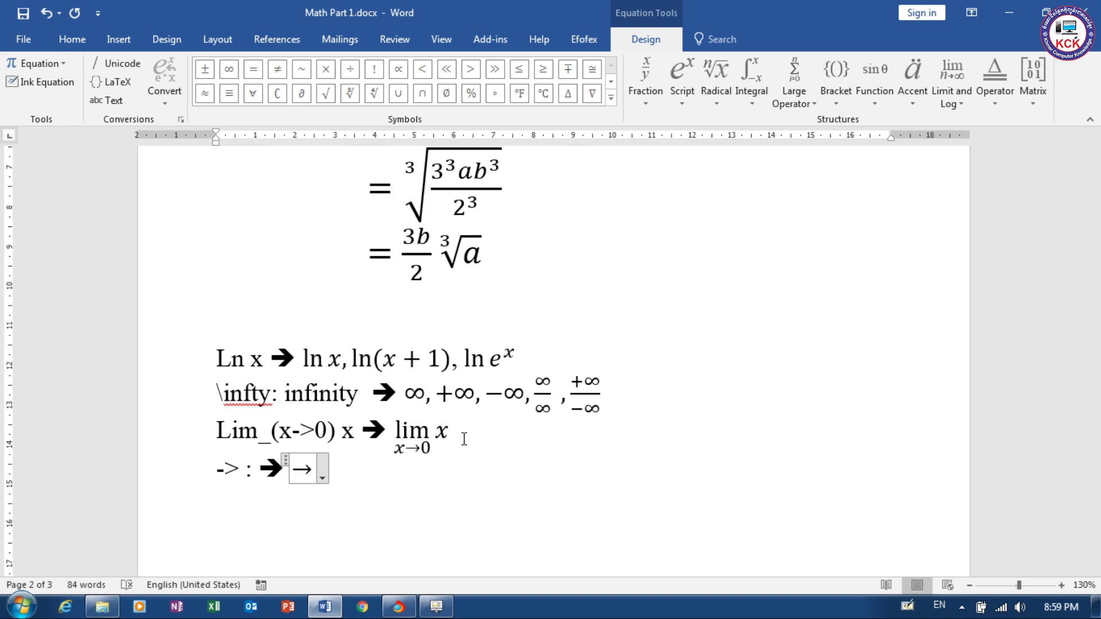
text( ,)
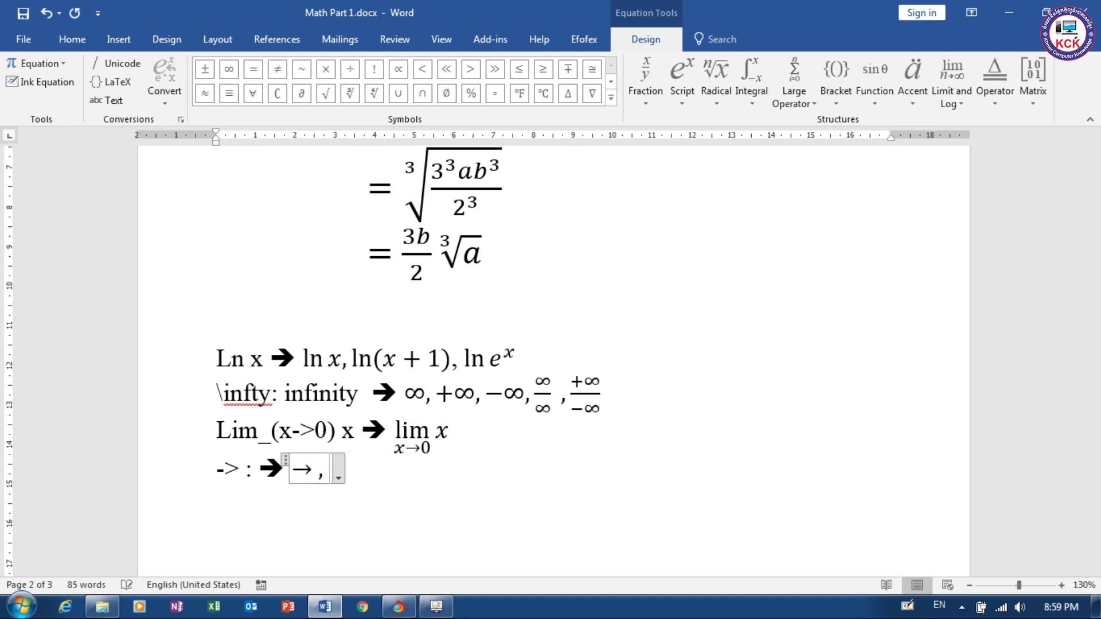
text(<-)
key(BackSpace)
key(BackSpace)
text(<)
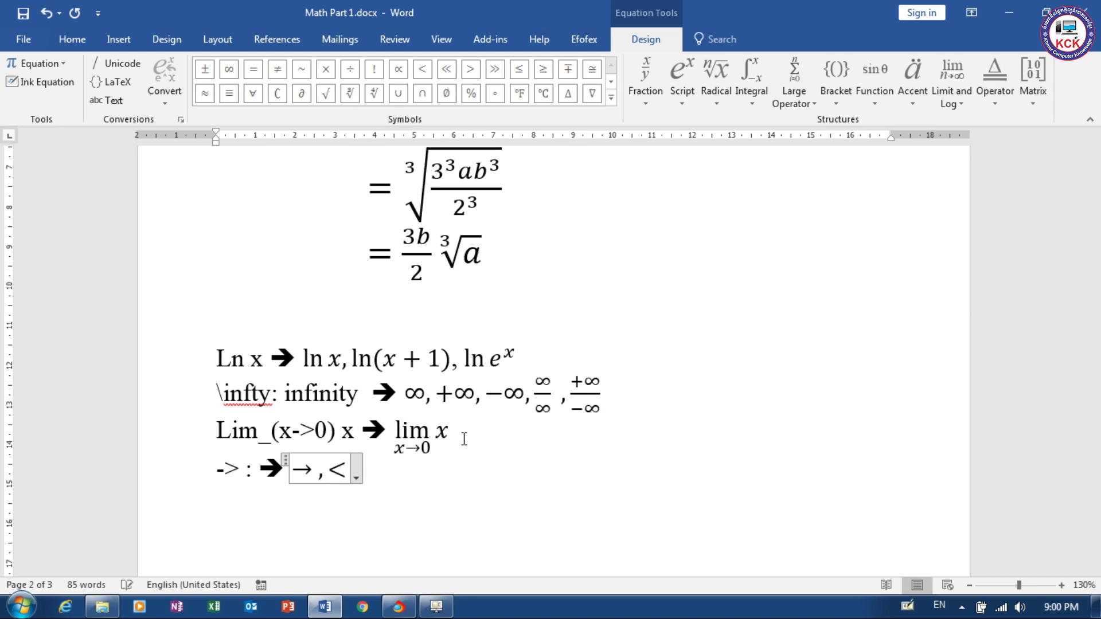
text(-)
key(BackSpace)
key(BackSpace)
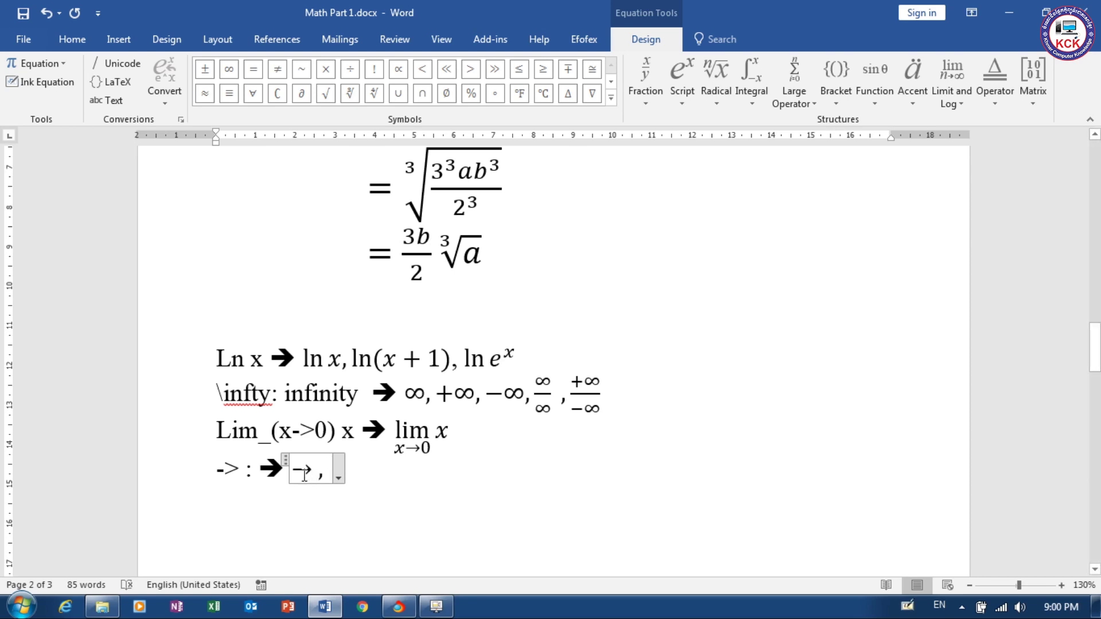
click(408, 473)
key(Return)
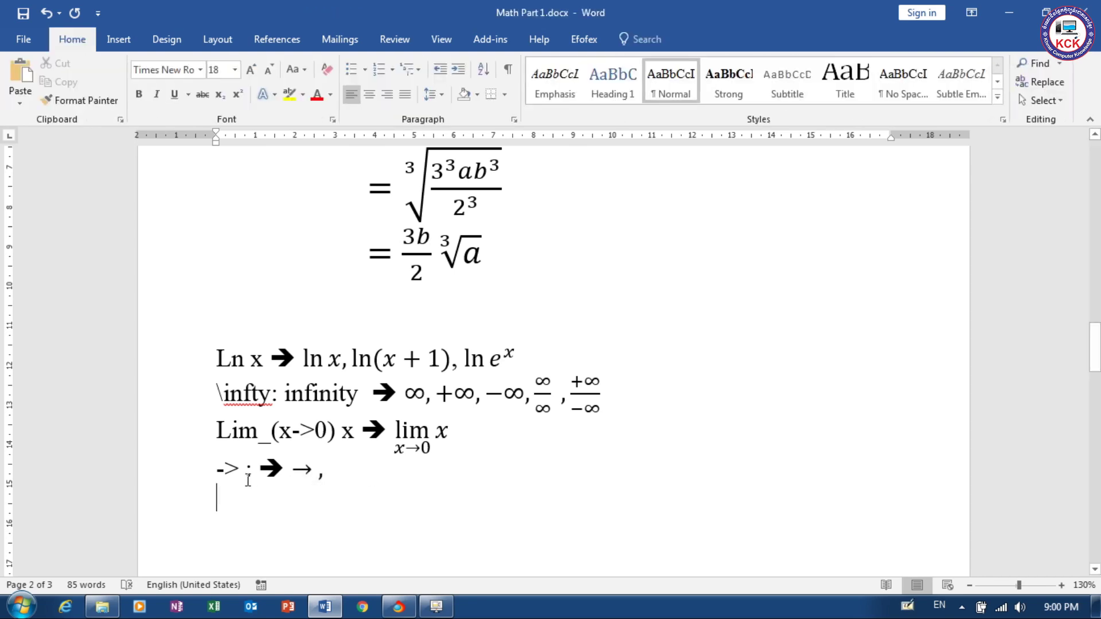
Move the \rightarrow label onto the empty line below and follow it with ==> for ➔.
click(382, 473)
text(\)
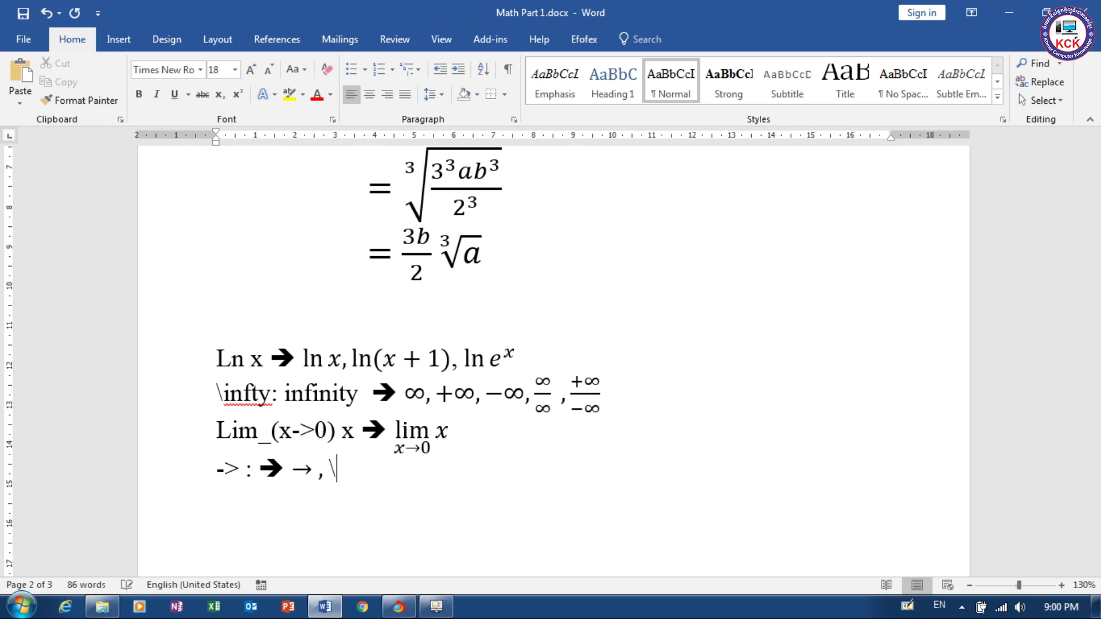
text(right)
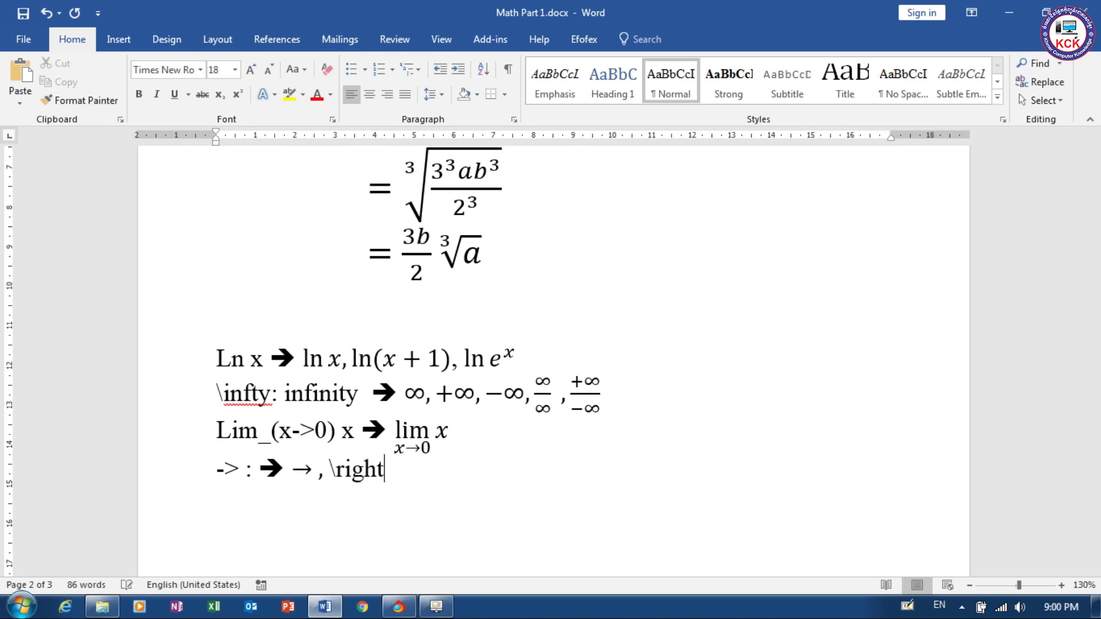
text(r)
text(arrow)
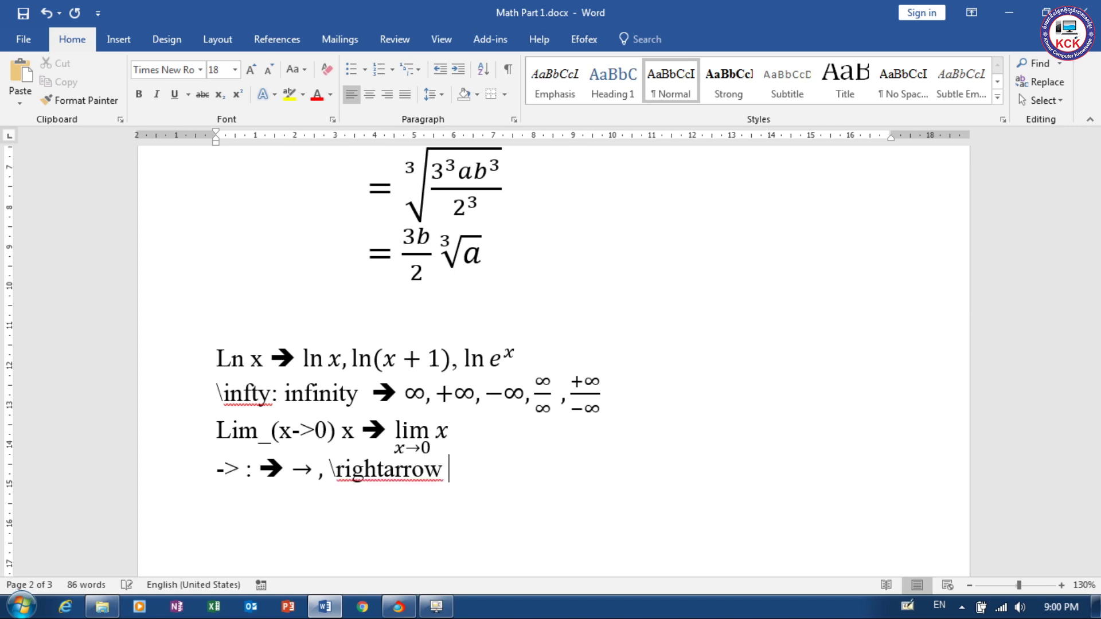
key(BackSpace)
drag(445, 469, 332, 474)
key(ctrl+c)
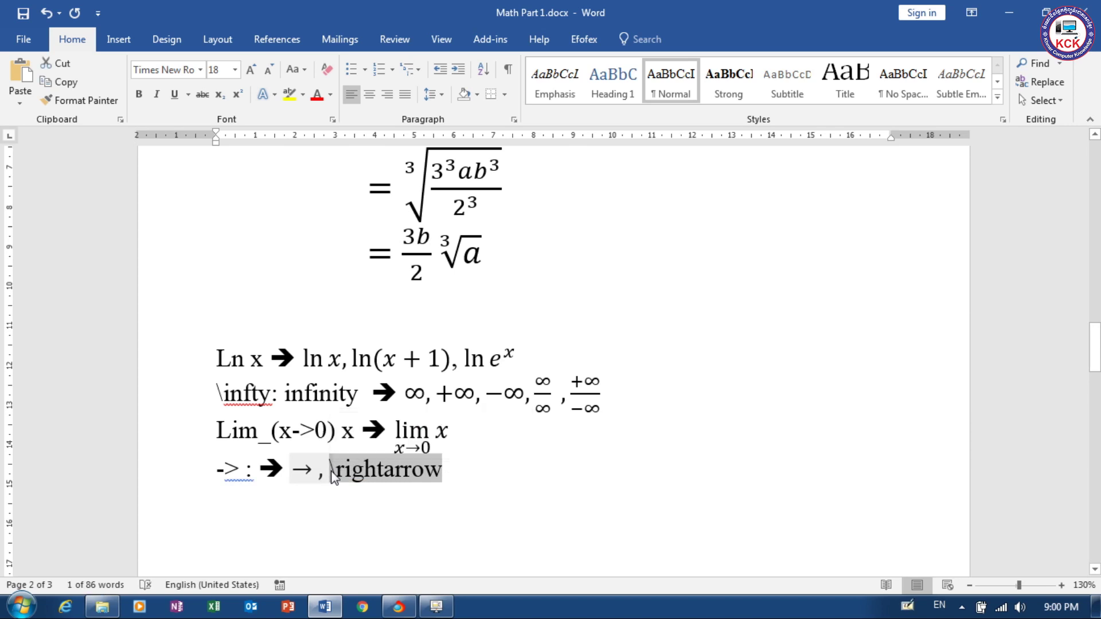
key(BackSpace)
click(400, 486)
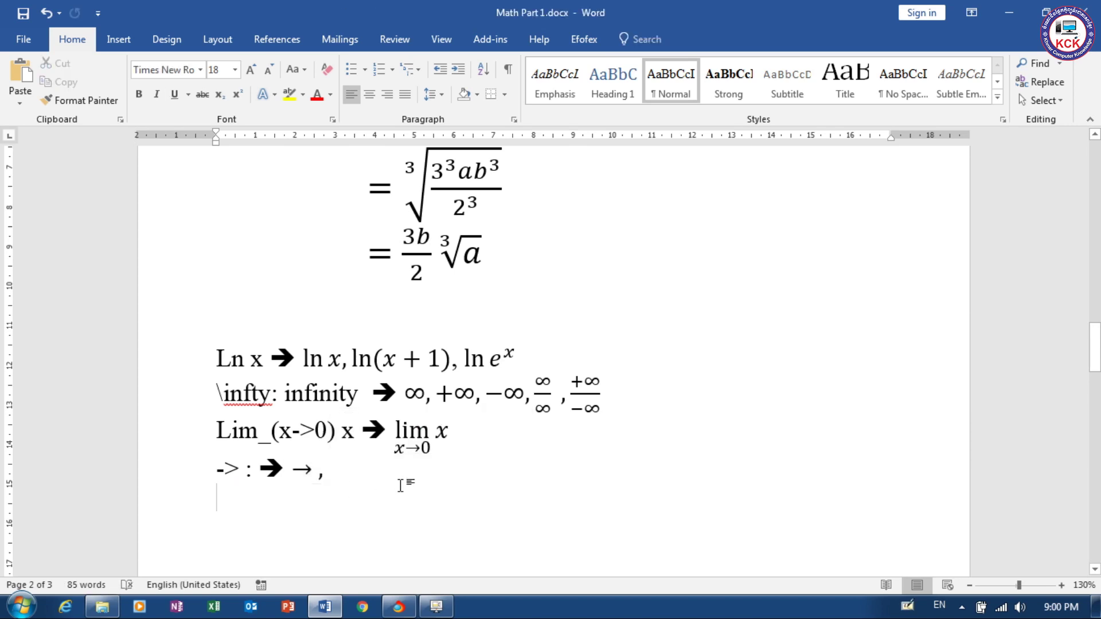
key(ctrl+v)
text(:)
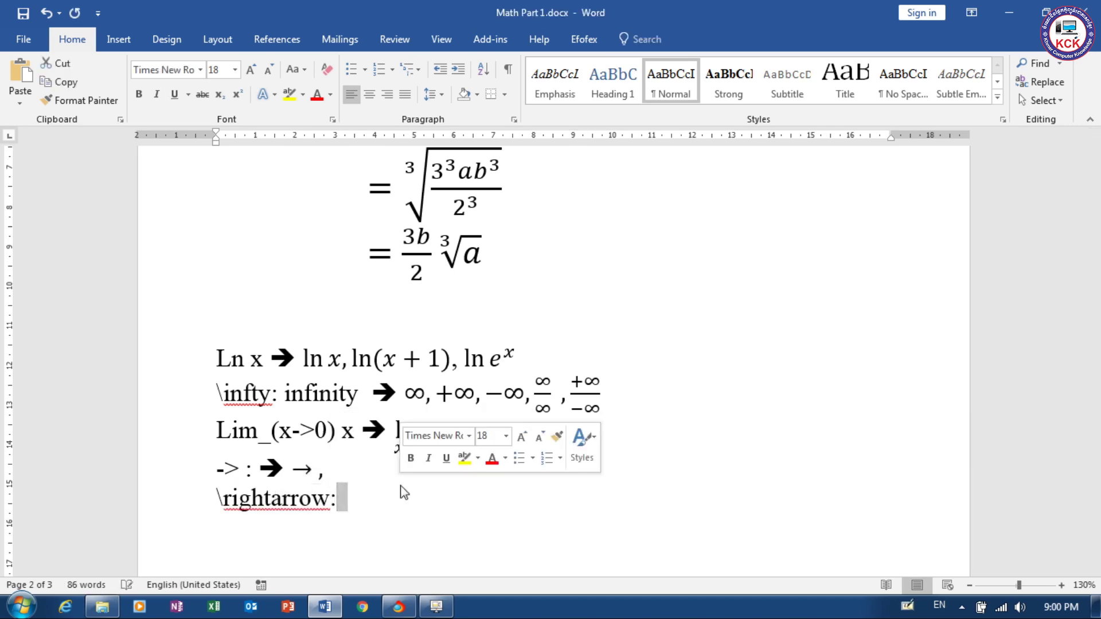
key(BackSpace)
text(==>)
key(BackSpace)
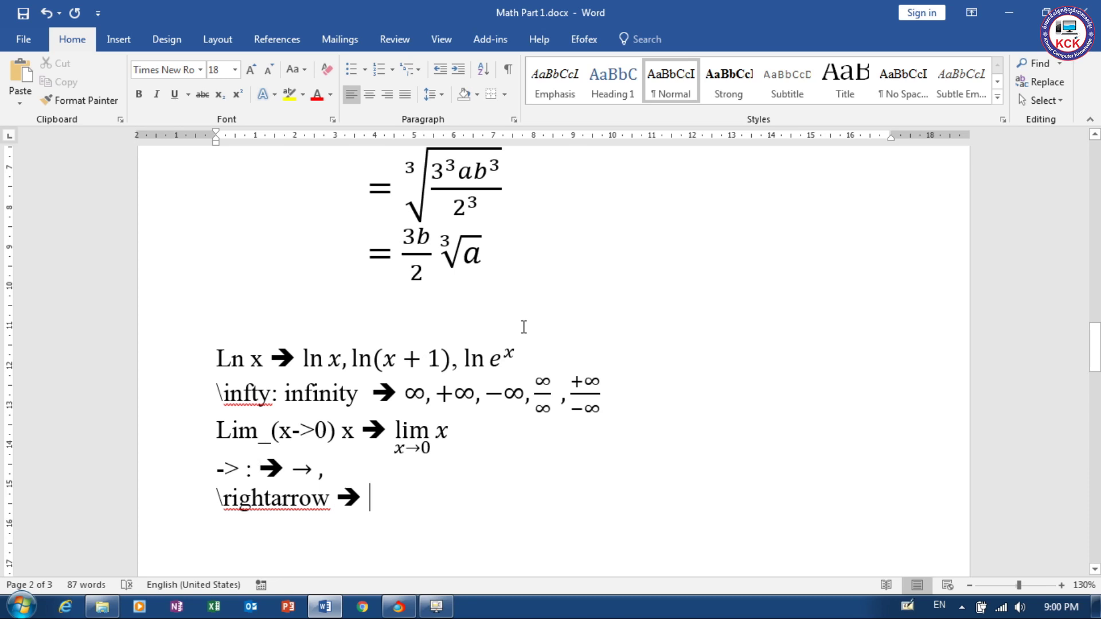
Add an equation converting \rightarrow to →, then begin a new line '\leftarrow ==>'.
key(alt+equal)
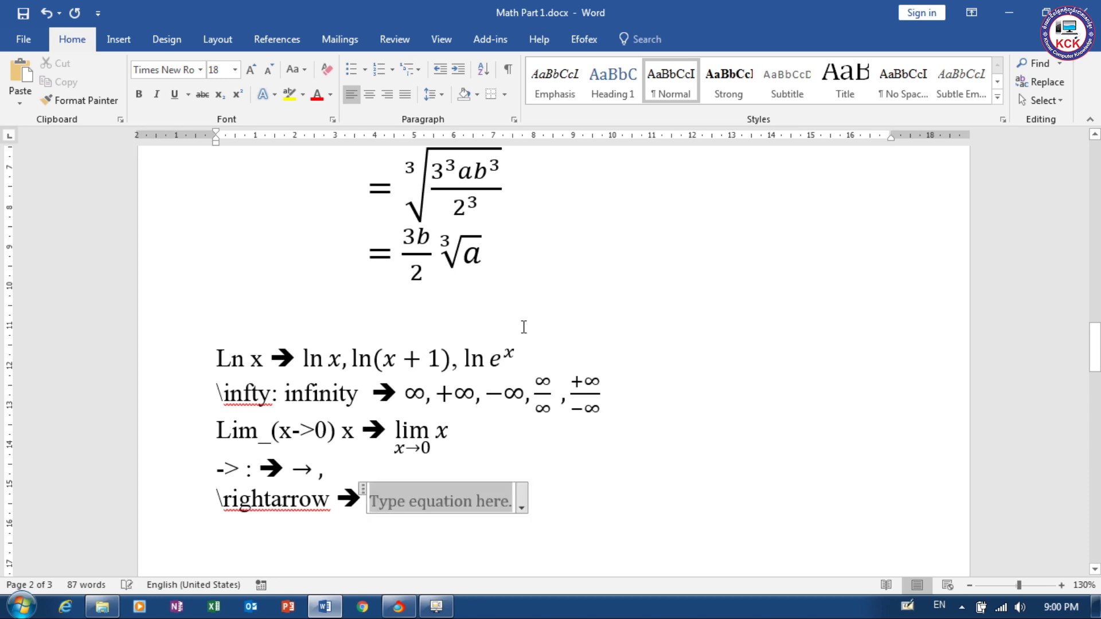
text(\rightarrow)
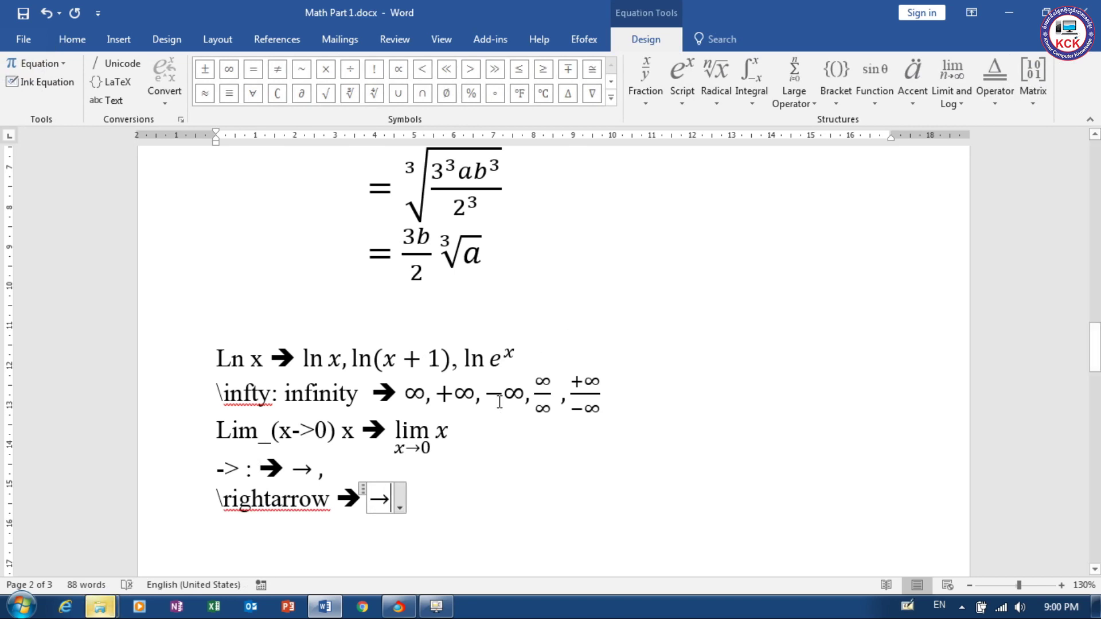
click(440, 500)
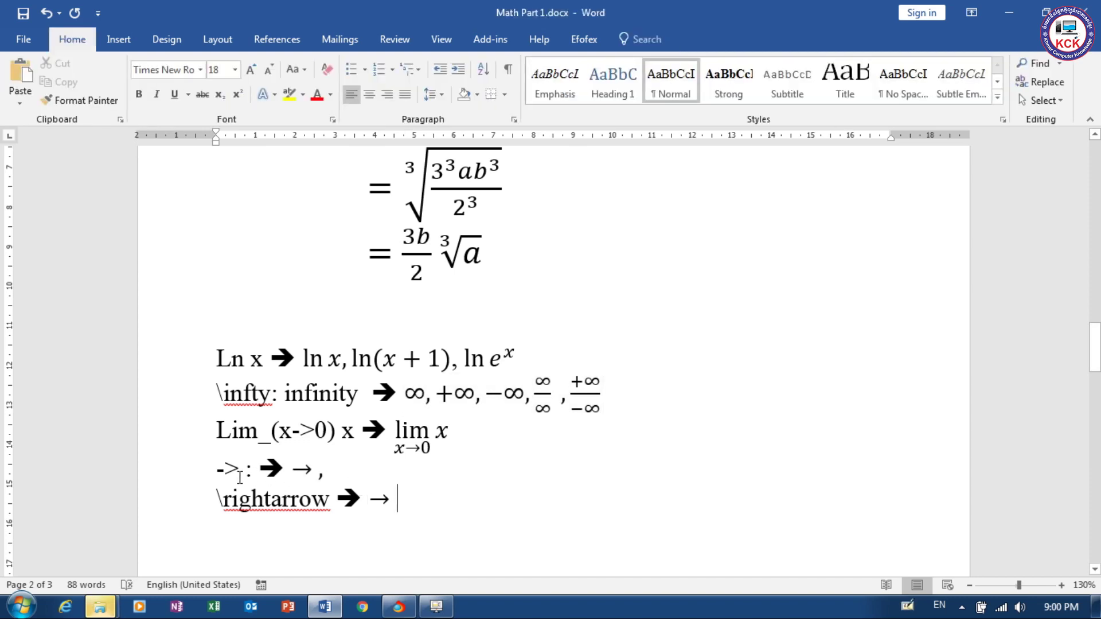
click(99, 606)
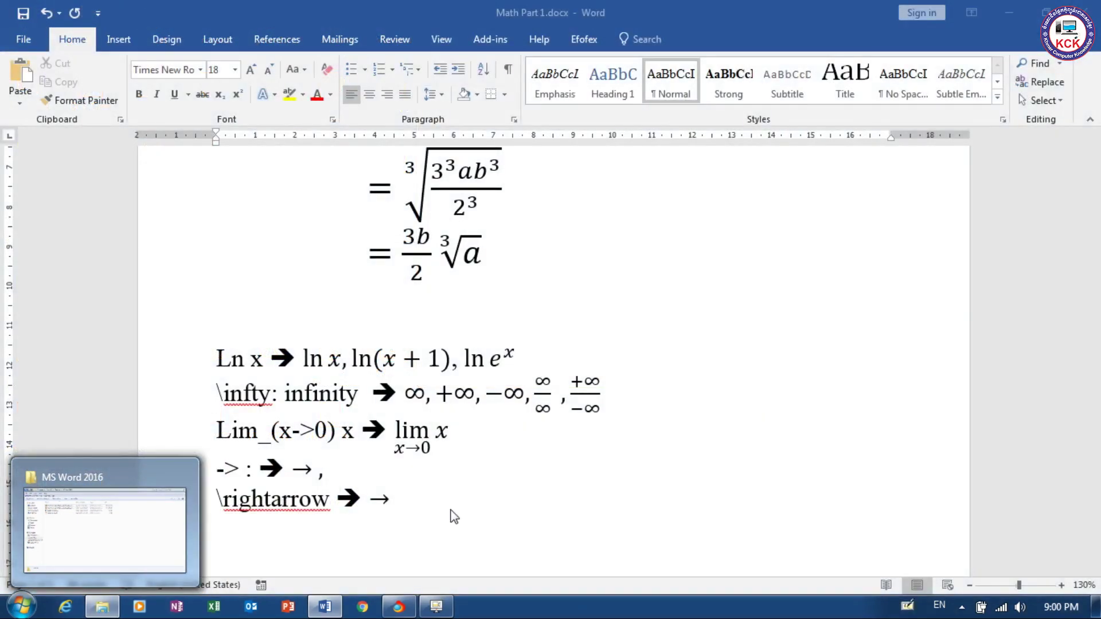
click(459, 505)
click(306, 558)
click(276, 541)
text(\)
text(lefta)
text(rrow)
text( ==>)
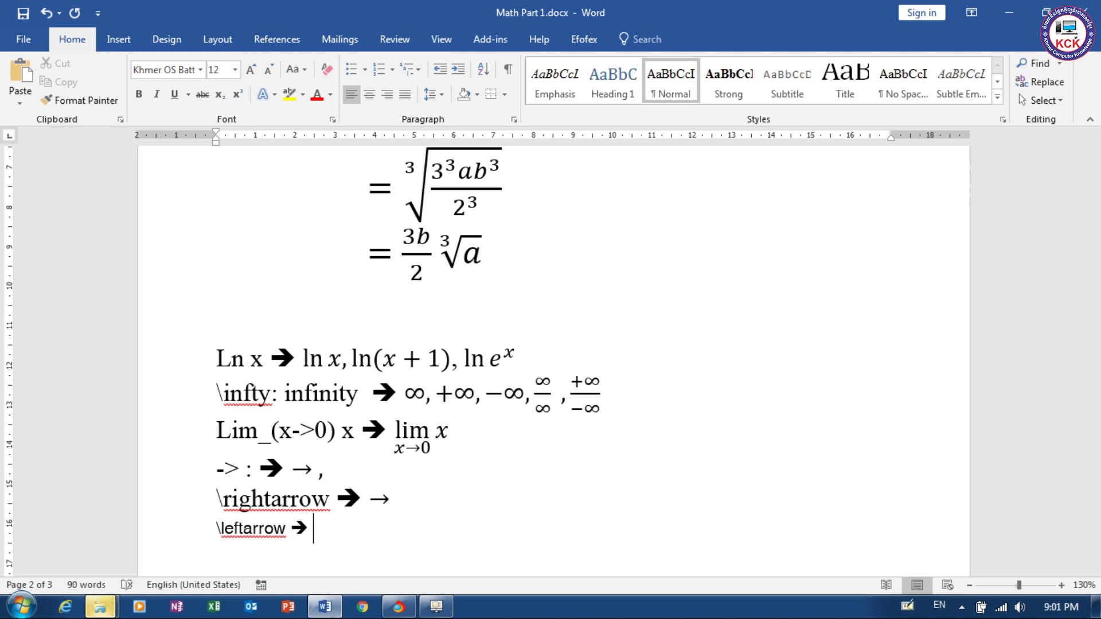
Insert an equation where \leftarrow converts to the ← symbol.
key(alt+equal)
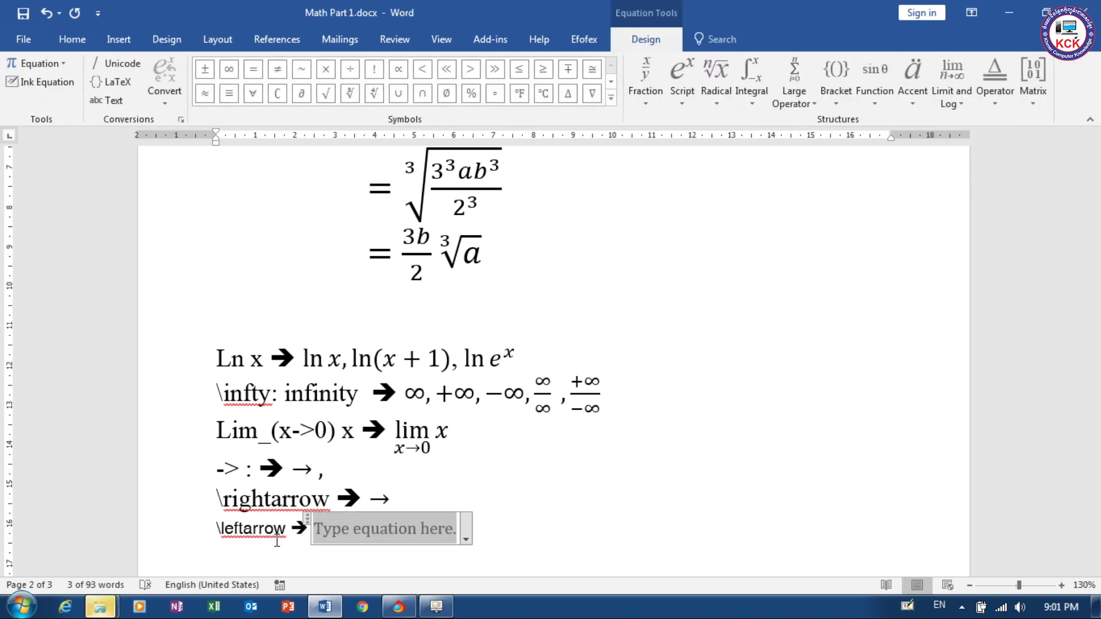
text(\leftarrow)
key(space)
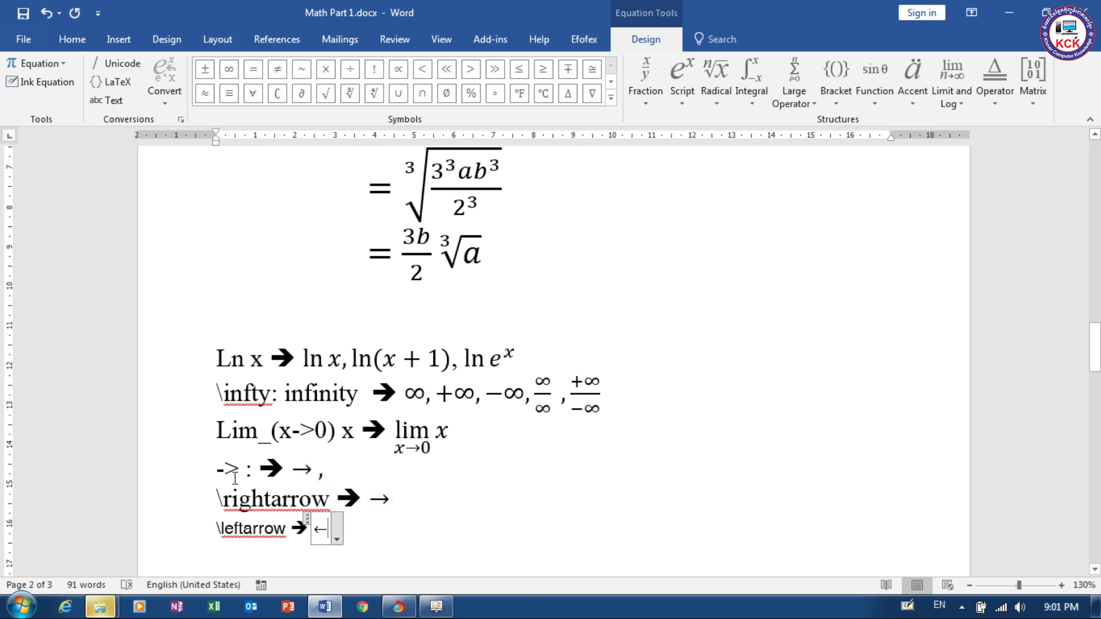
drag(218, 470, 229, 471)
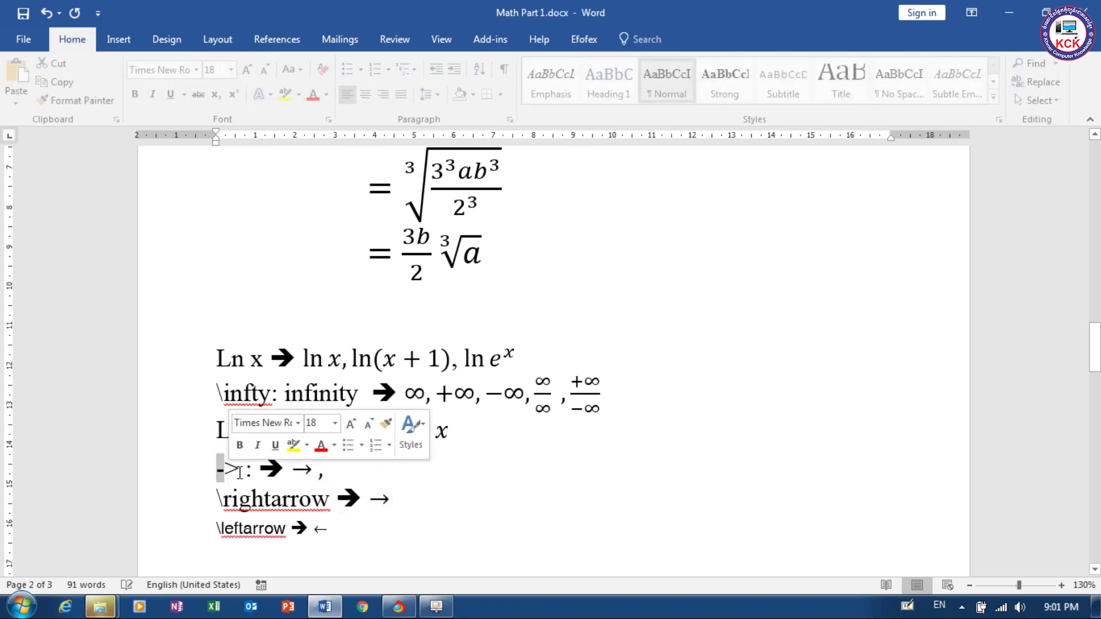
click(238, 469)
mouse_move(100, 606)
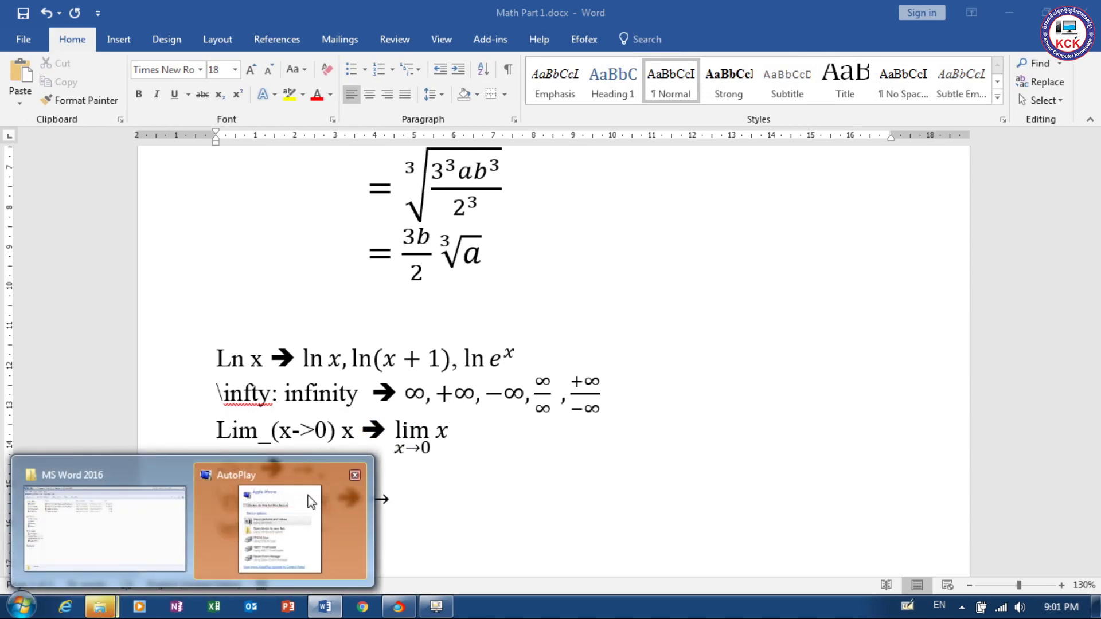
Close the AutoPlay window and expand the equation's full basic math symbols set.
click(356, 477)
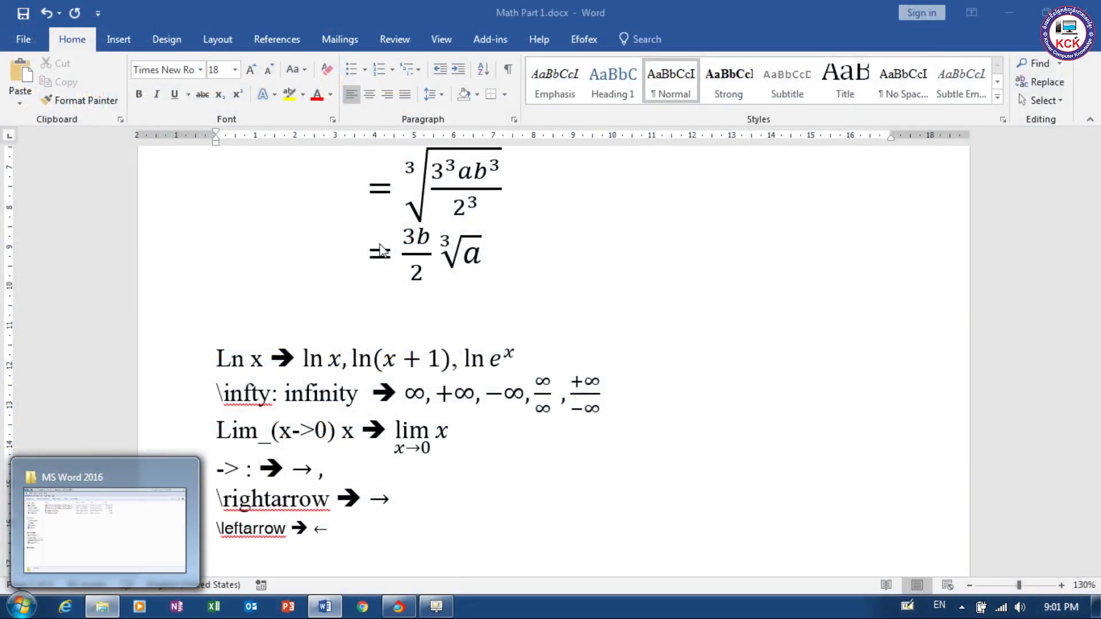
click(385, 499)
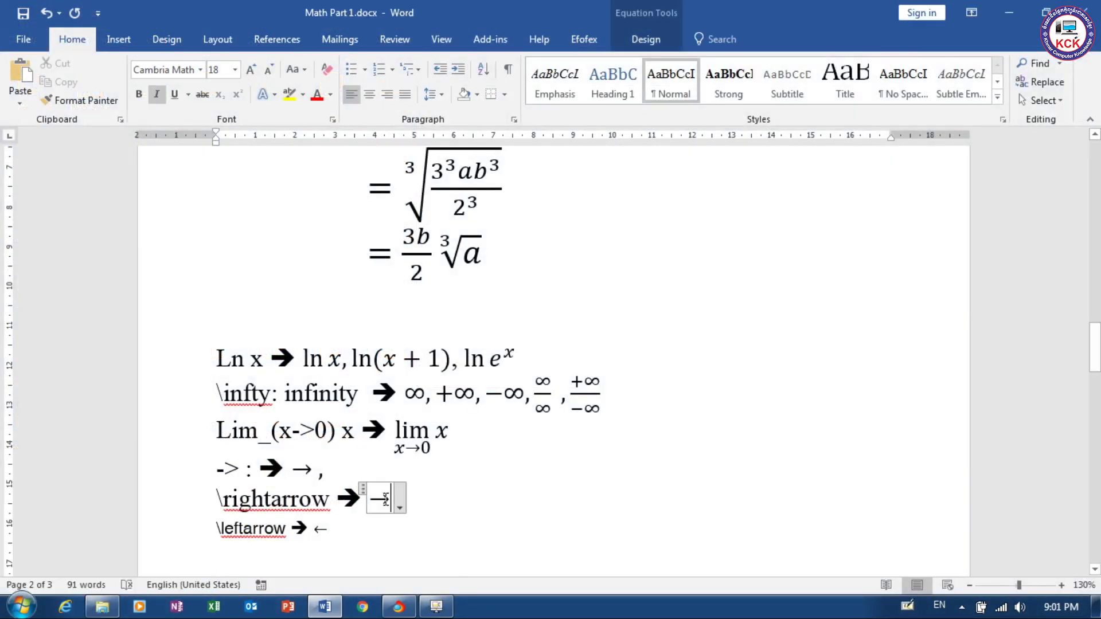
click(646, 39)
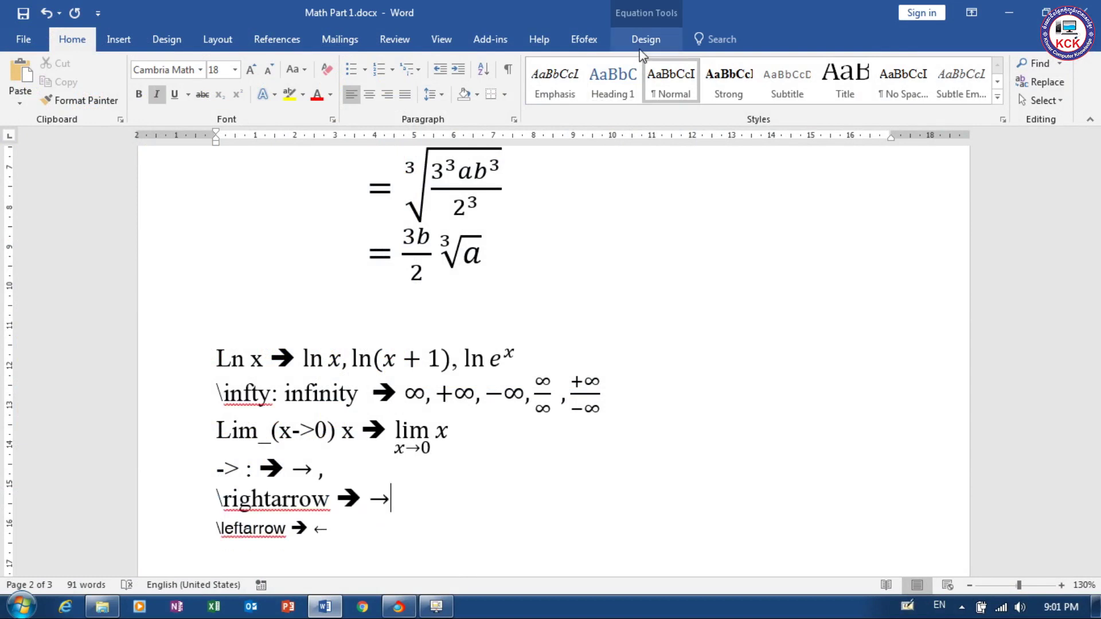
click(611, 99)
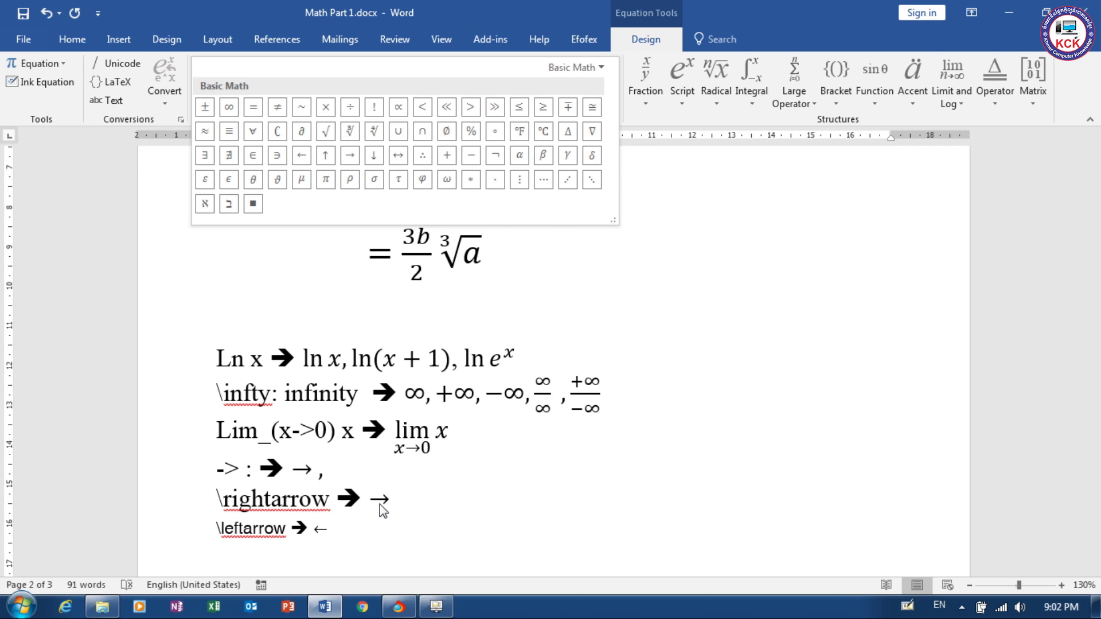
click(352, 477)
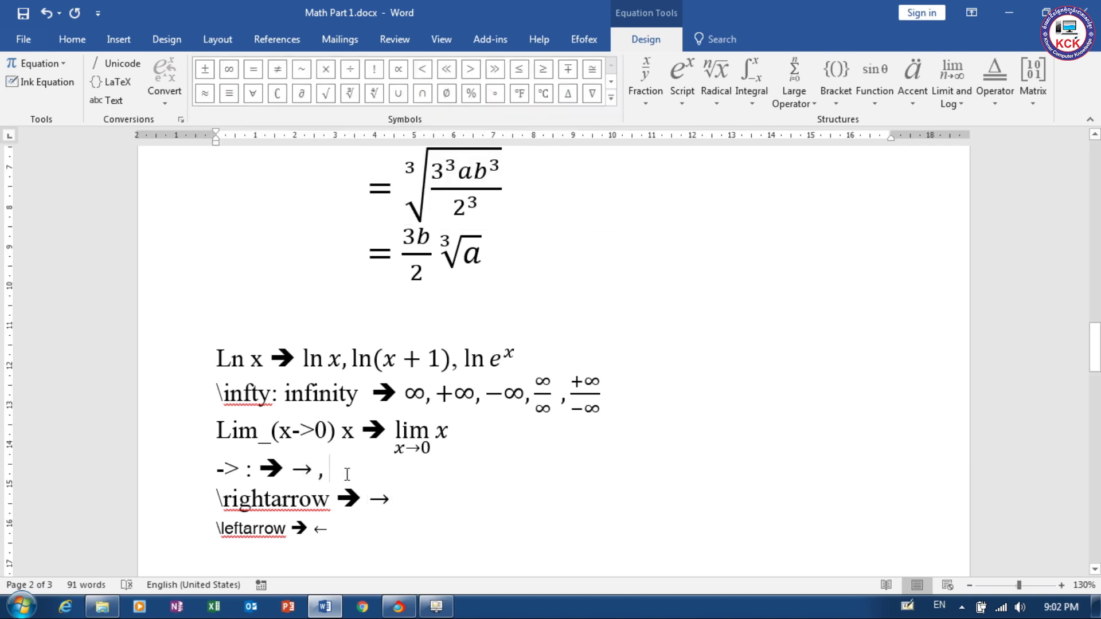
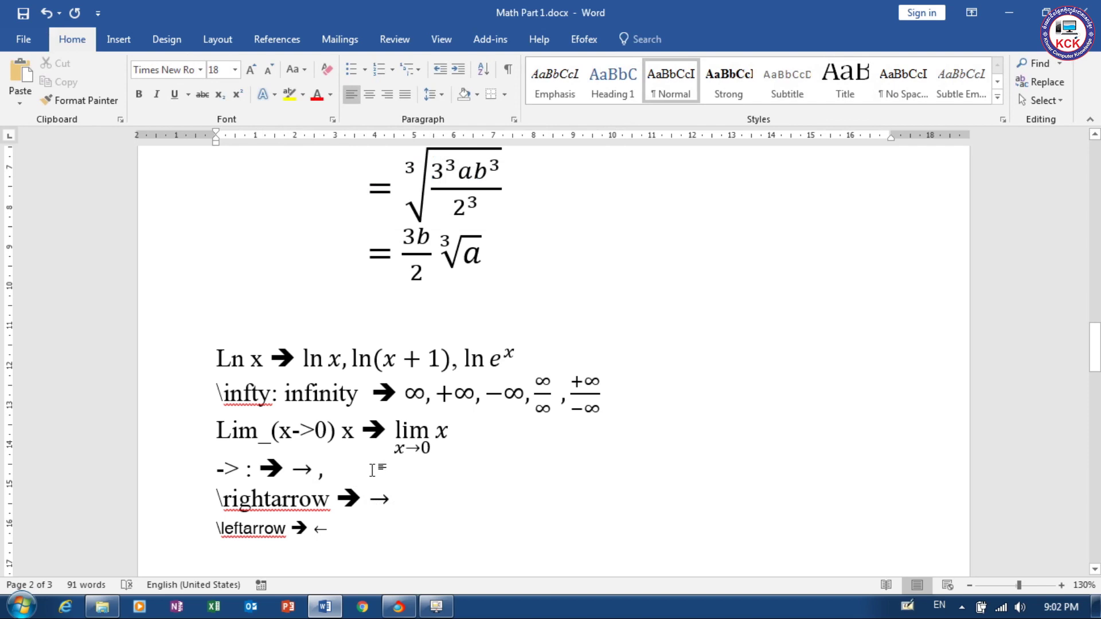
Fill the right-arrow equation with comma-separated arrows by converting \to and \rightarrow into →.
key(Left)
text(\to)
key(space)
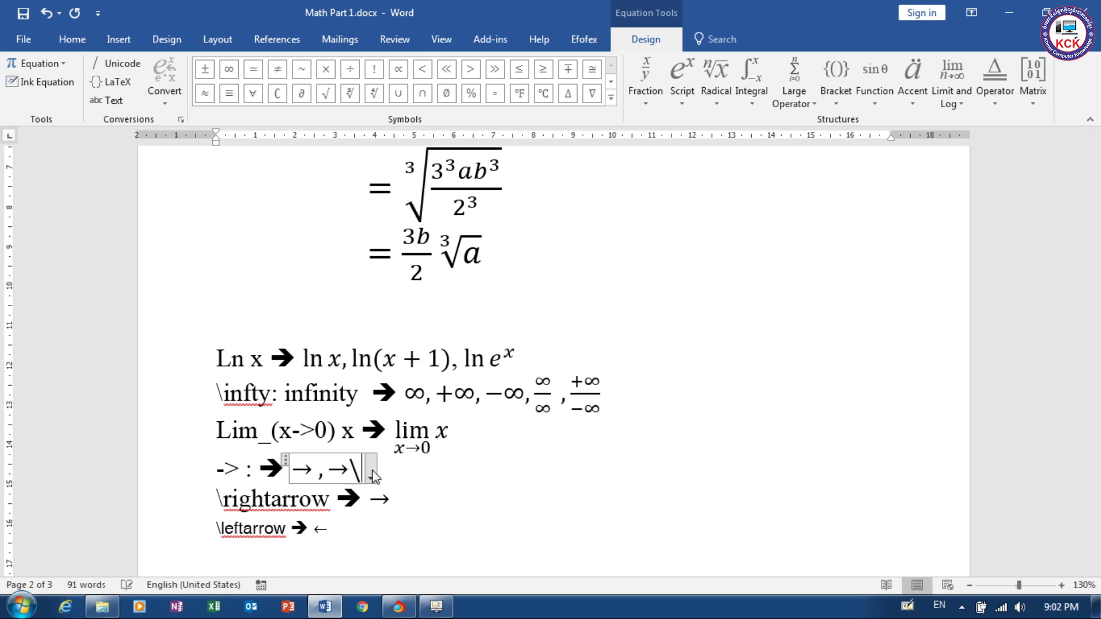
text(,)
text(ightarro)
text(w)
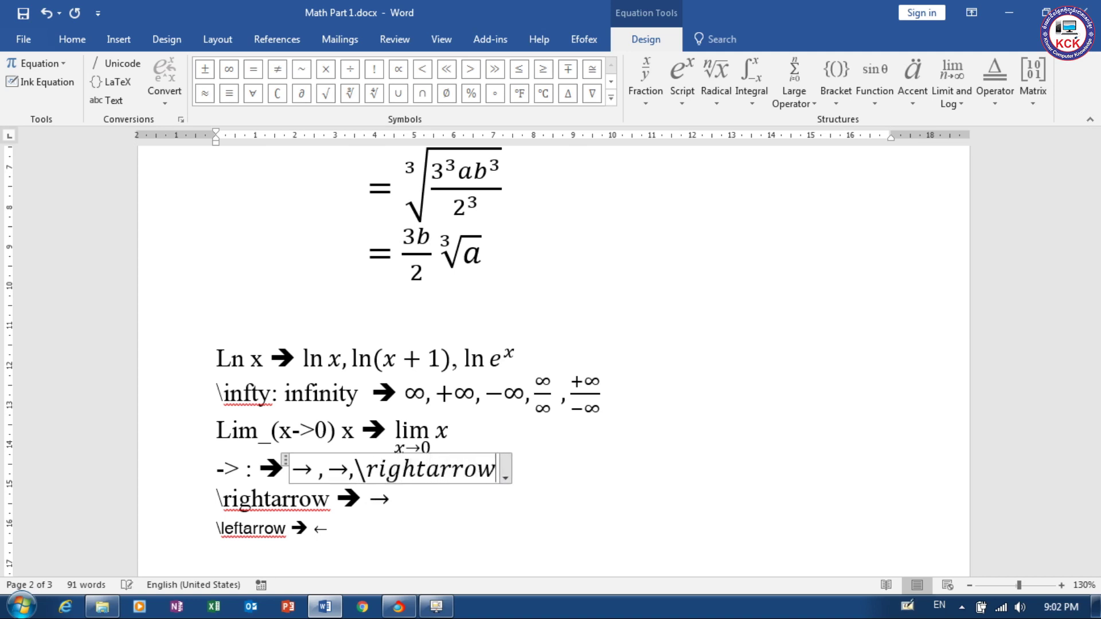
key(space)
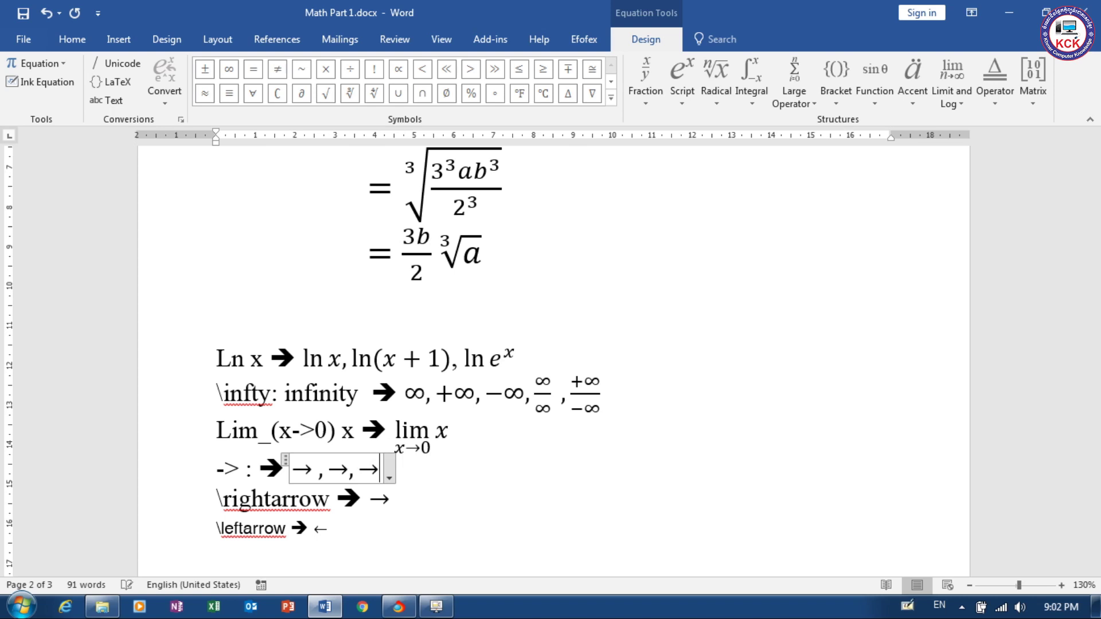
text(,)
text(-)
text(>)
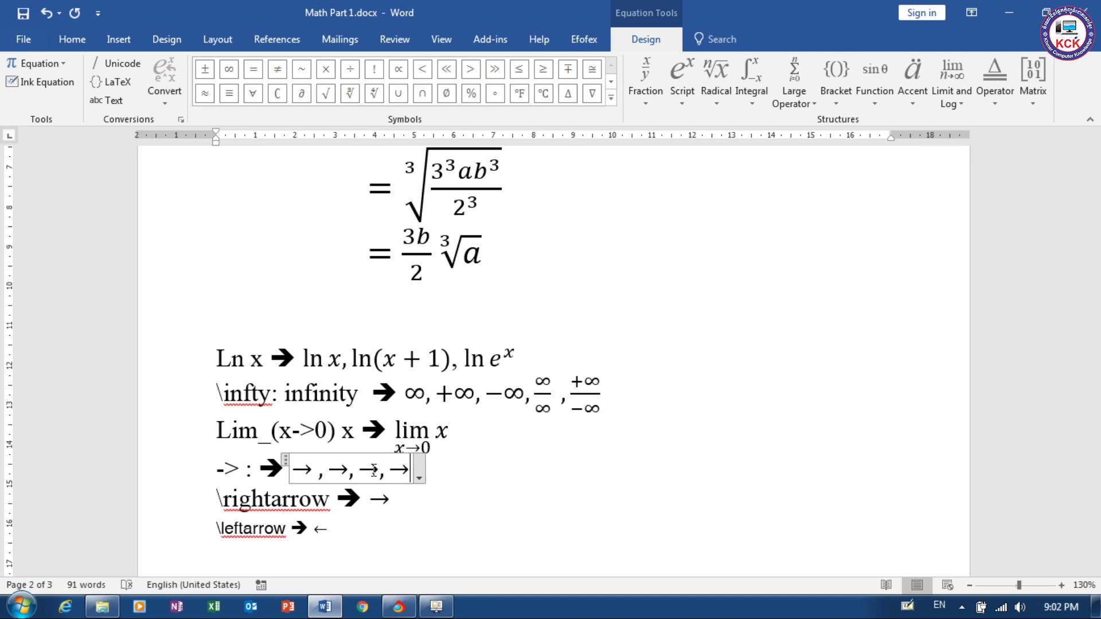
click(397, 499)
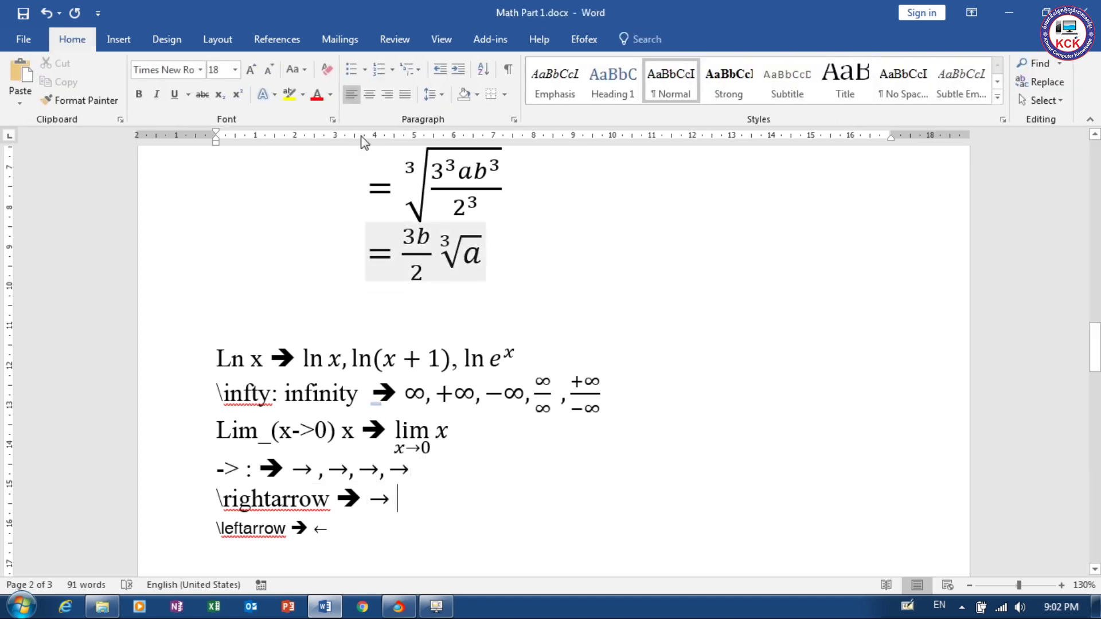
Expand the full Basic Math symbol set, then move into the left-arrow equation.
click(380, 469)
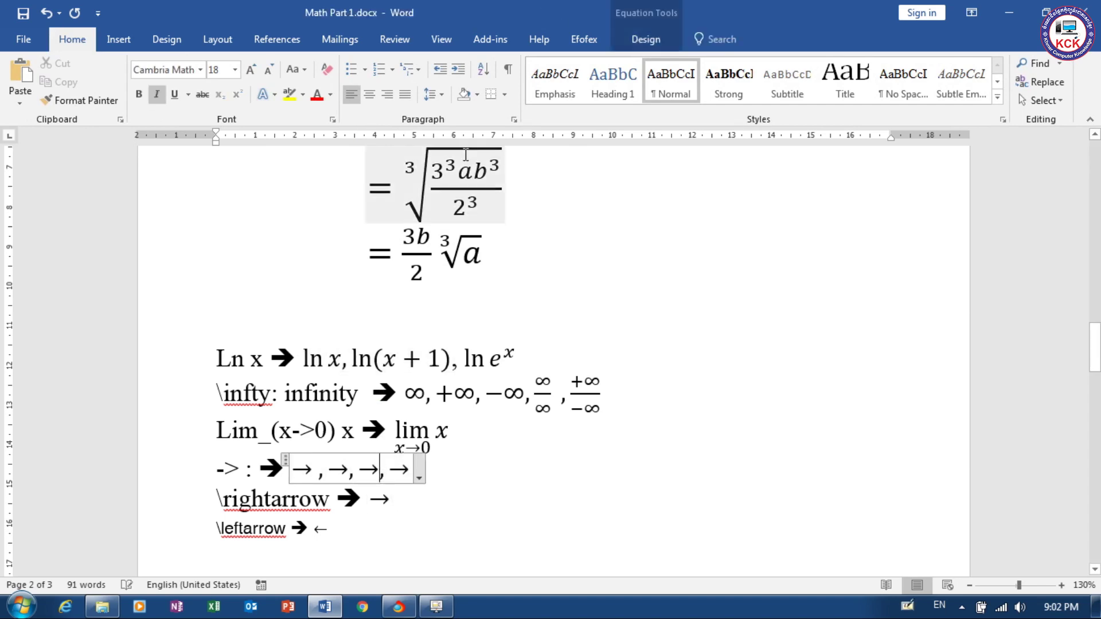
click(637, 40)
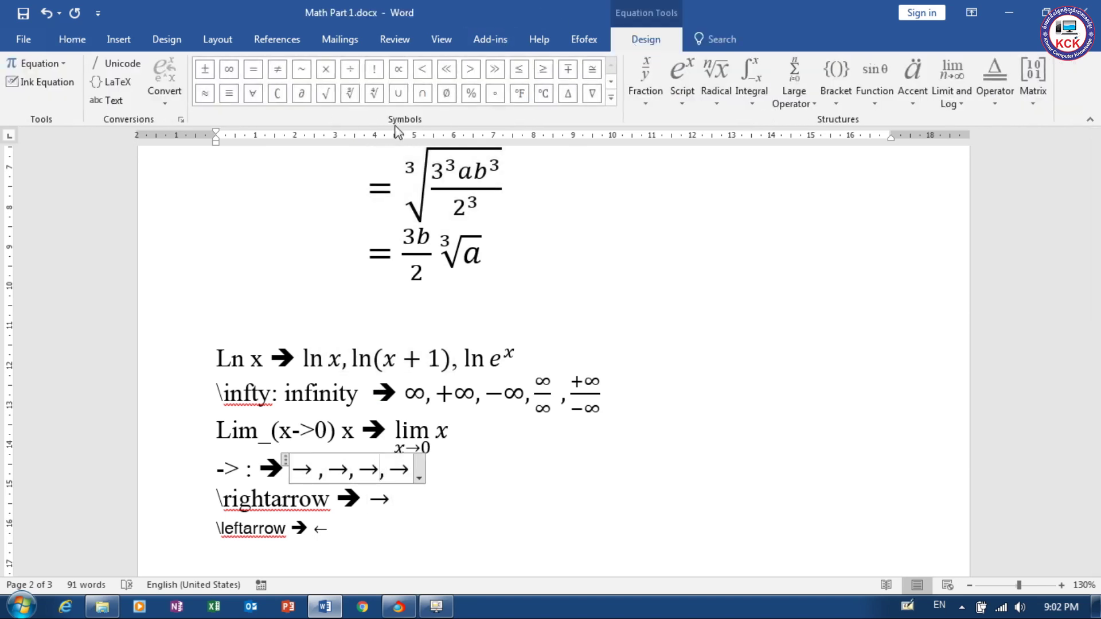
click(611, 98)
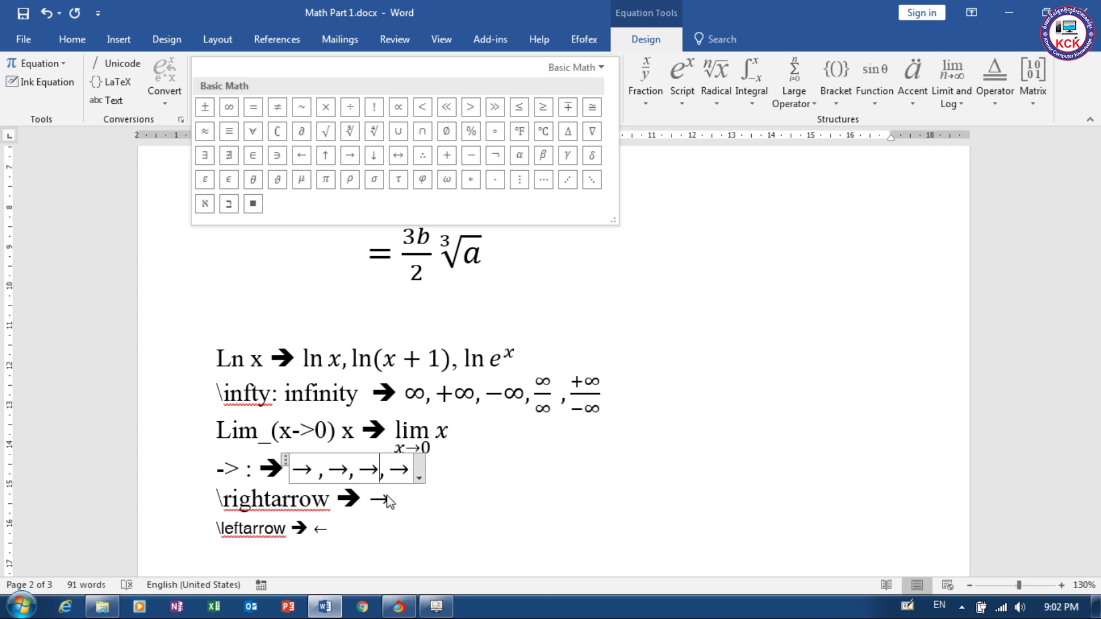
click(328, 528)
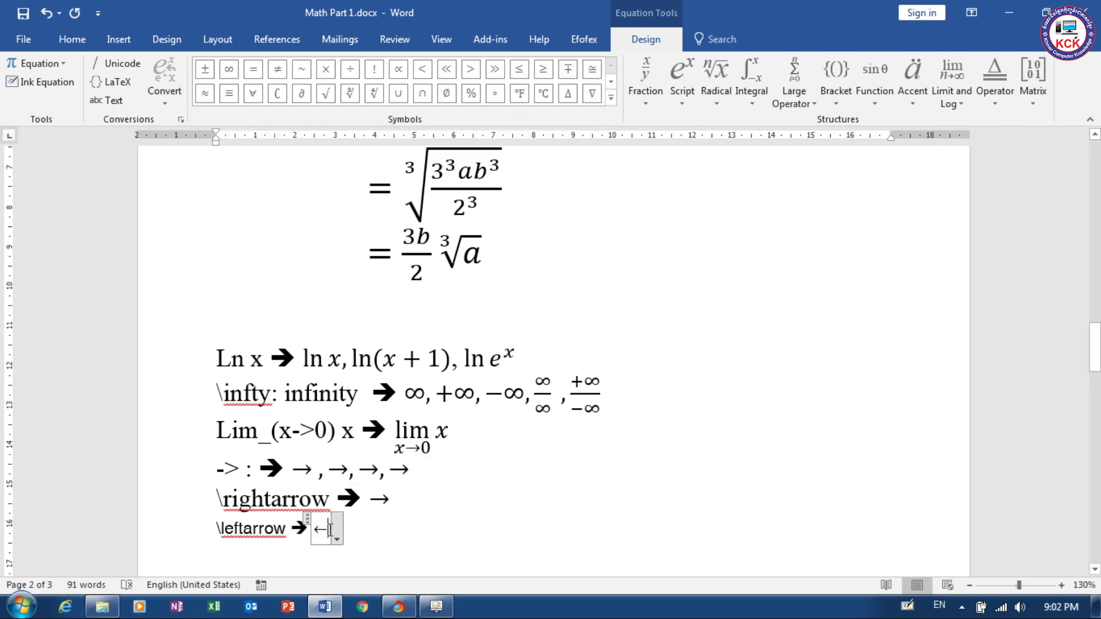
Extend the \leftarrow equation to three comma-separated ← arrows, fixing a typo, then minimize Word.
text(,)
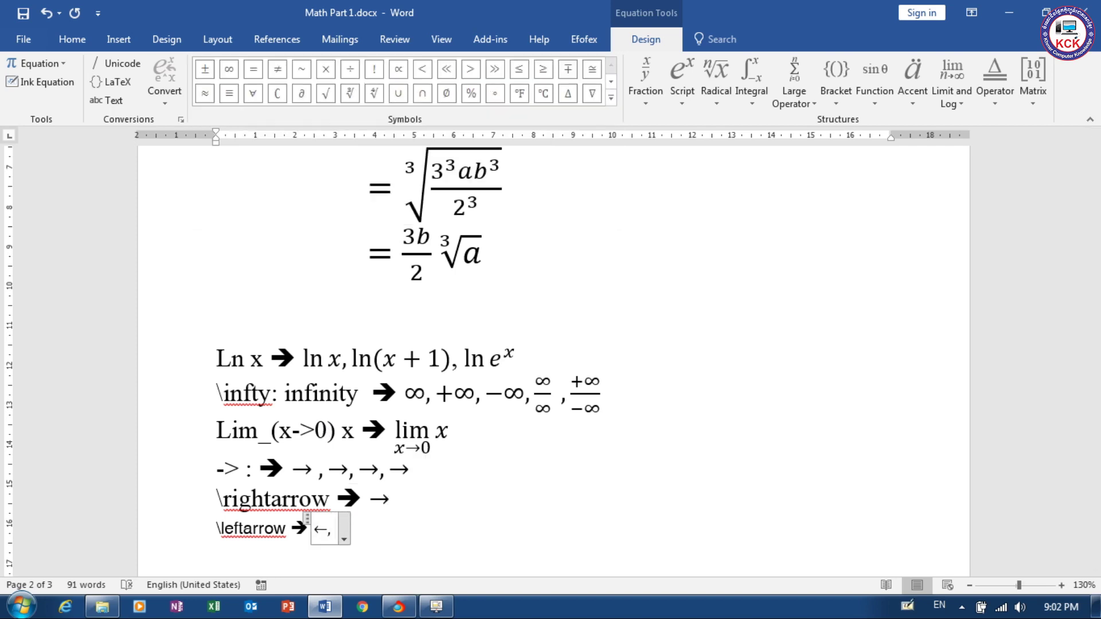
text(\le)
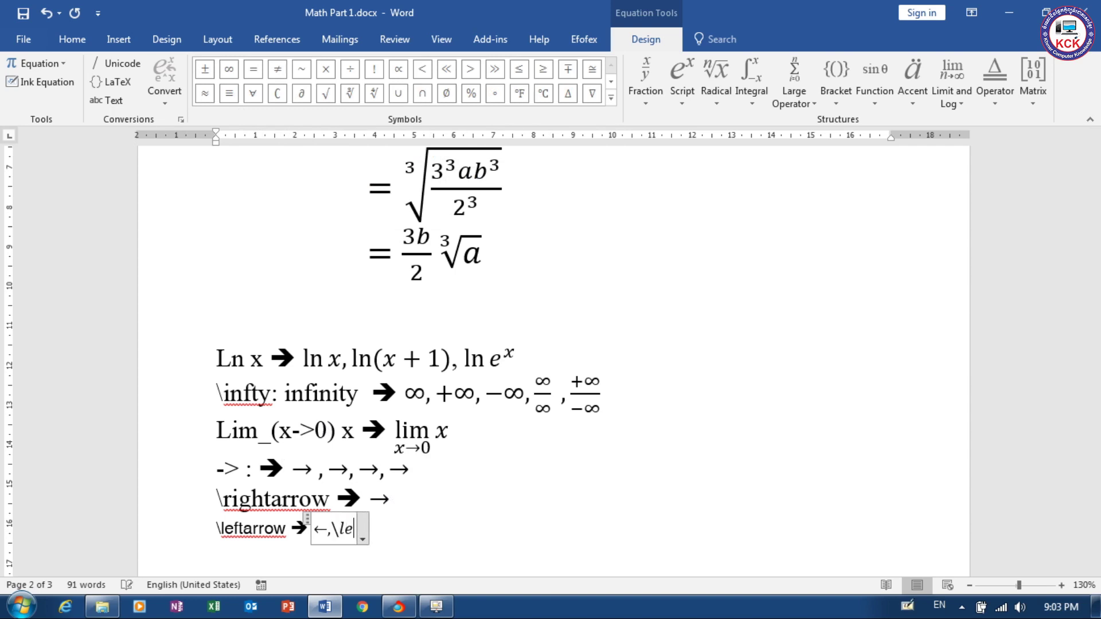
text(ft)
text(arraow )
text(,)
text(get)
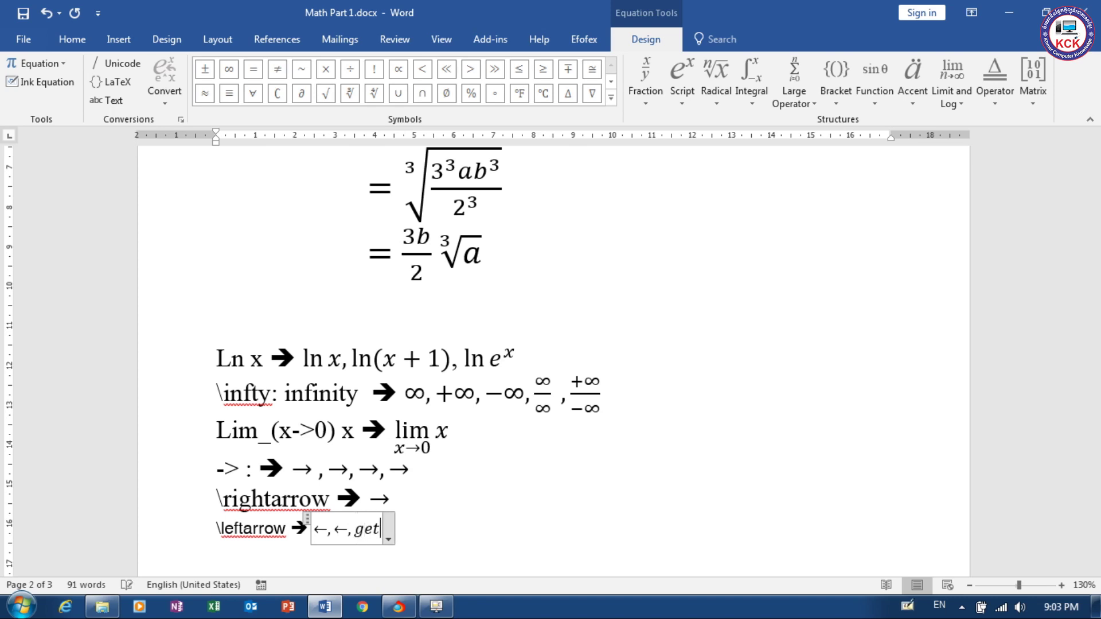
key(BackSpace)
key(BackSpace)
key(BackSpace)
text(\leftarrow)
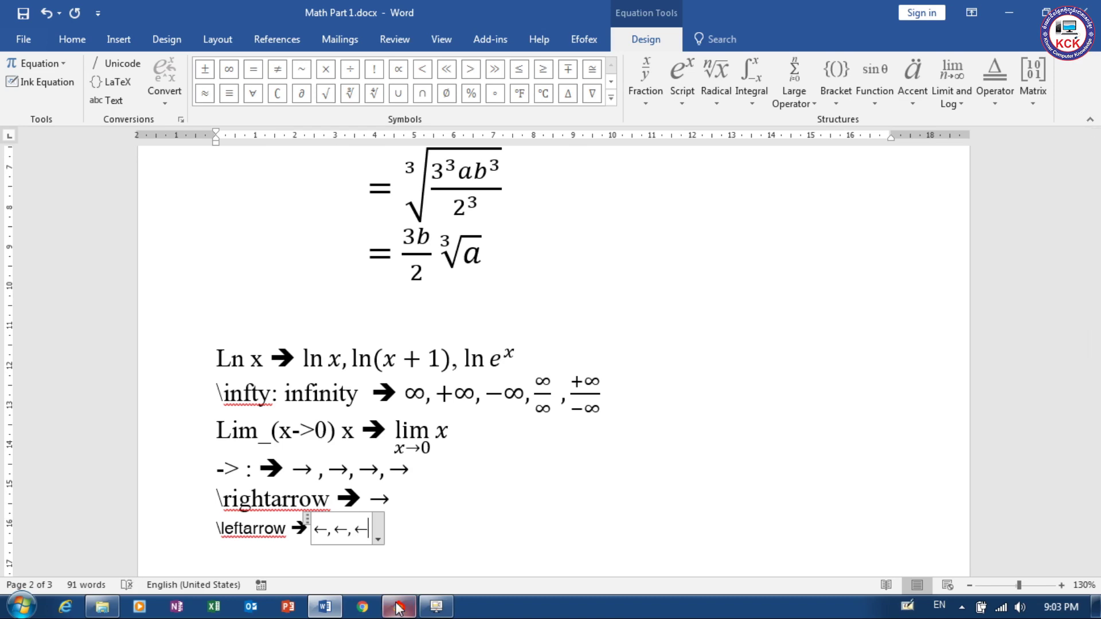
click(323, 608)
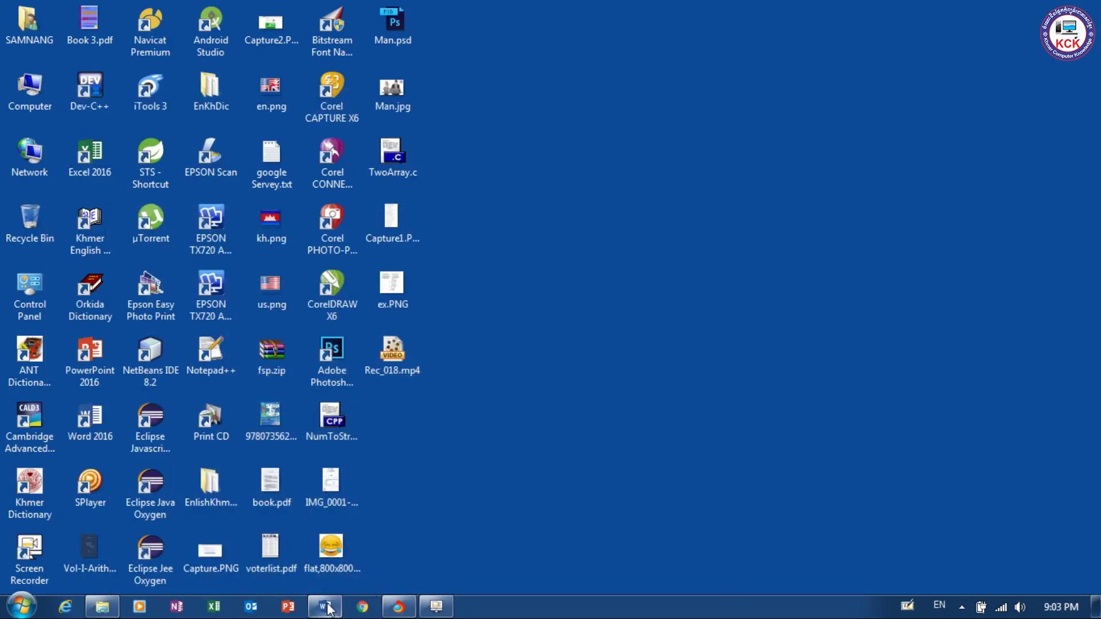
Format the lines from Ln x through \leftarrow as Times New Roman, size 18.
click(323, 608)
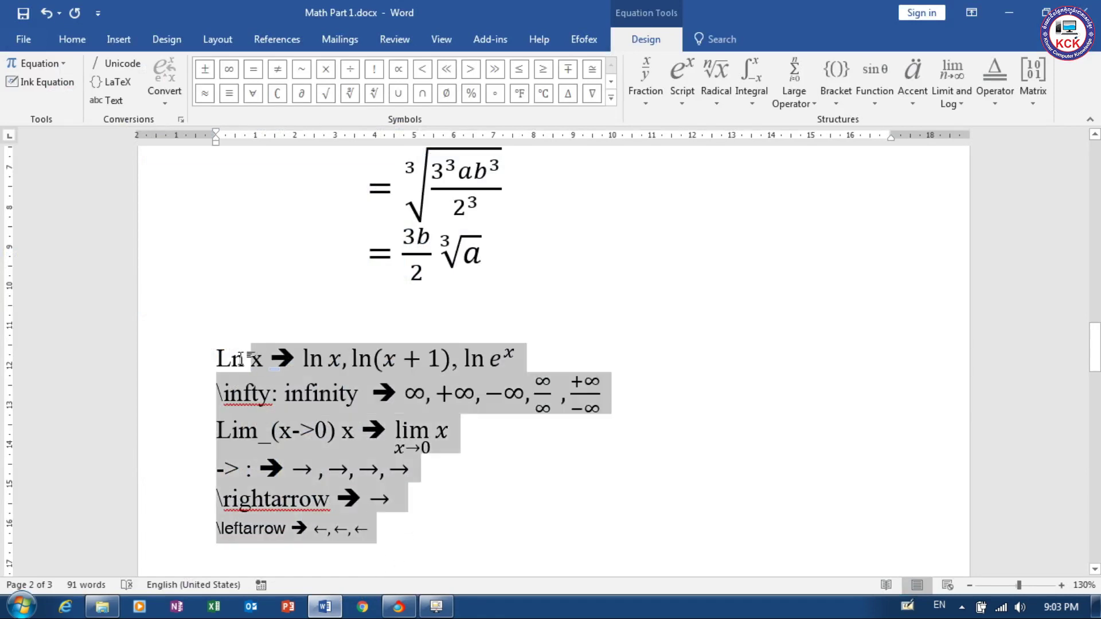
drag(399, 545, 218, 353)
click(71, 39)
click(200, 69)
click(197, 204)
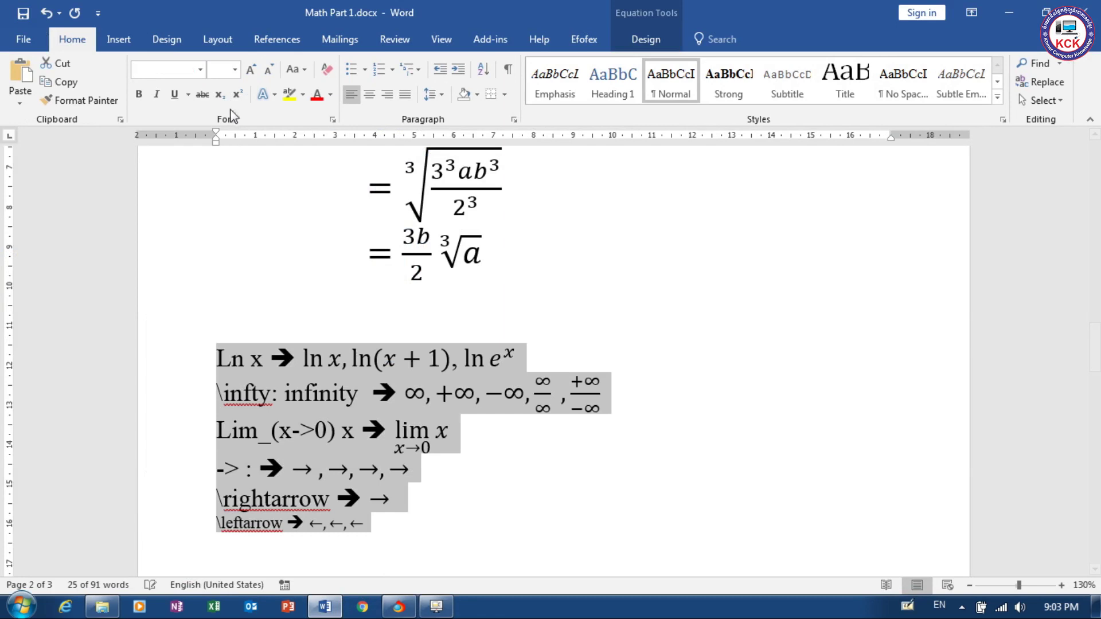
click(235, 69)
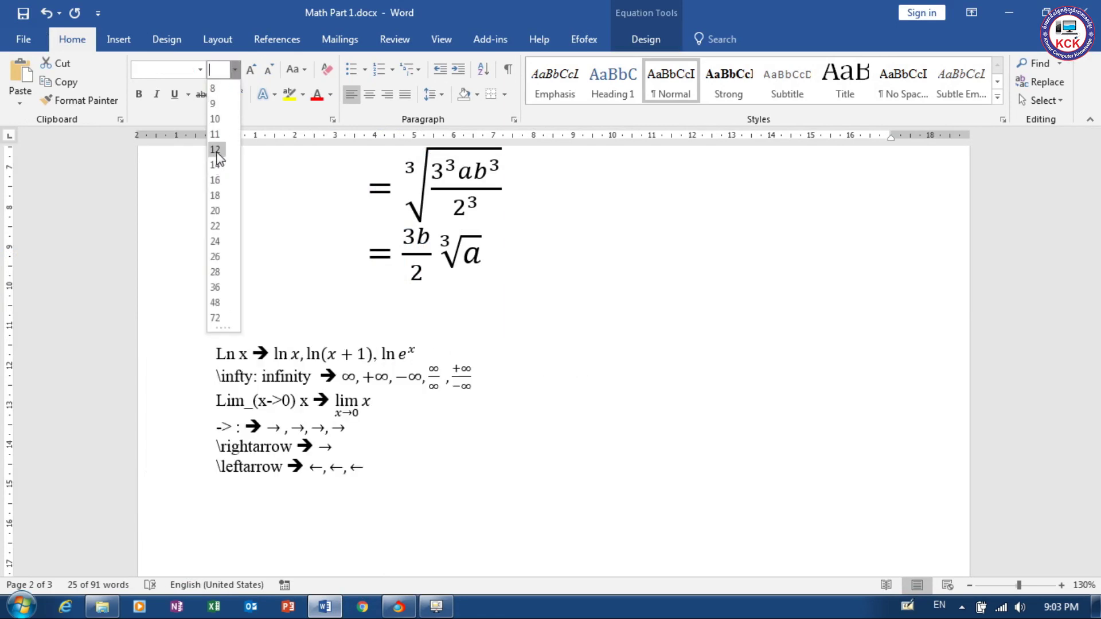
click(215, 195)
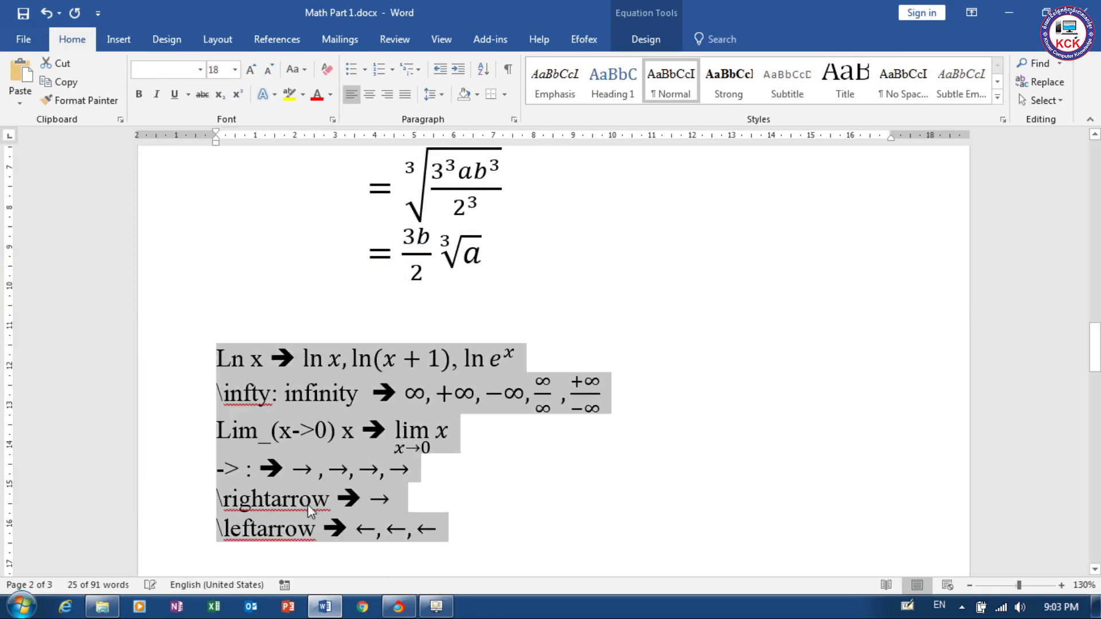
click(506, 521)
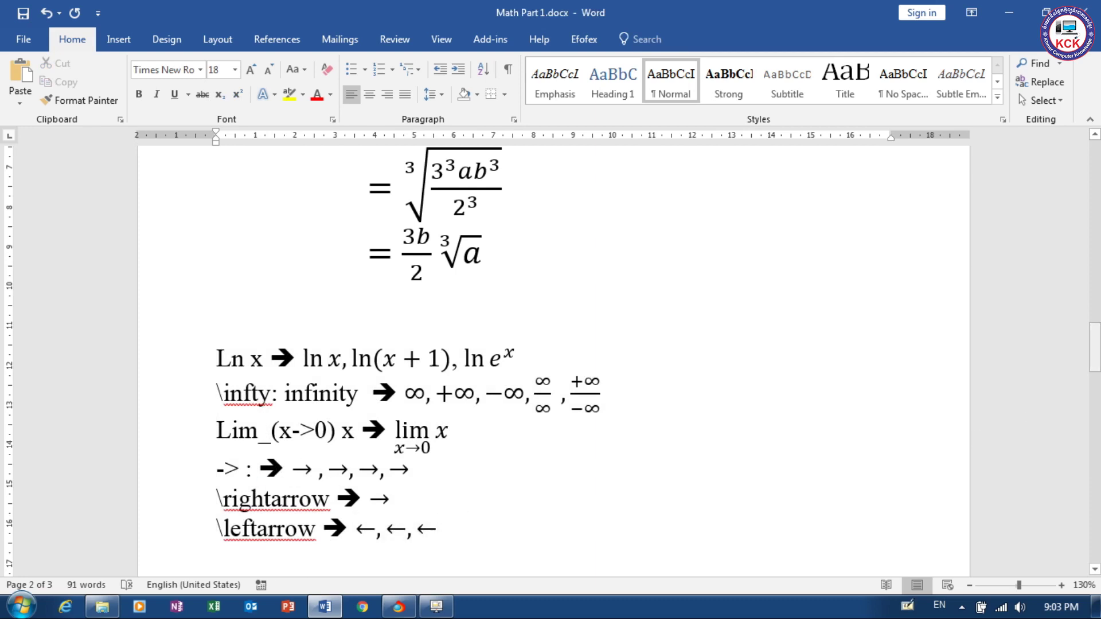
drag(1094, 361, 1096, 483)
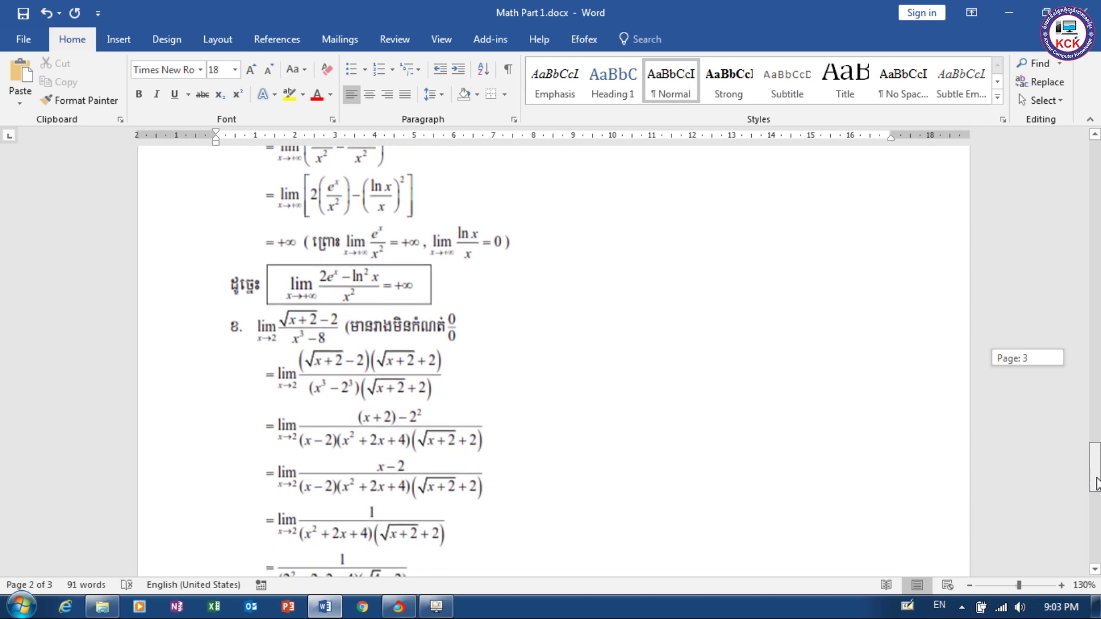
Add a blank line after the scanned limits exercise picture on page 3.
mouse_move(1095, 483)
mouse_down()
mouse_move(1095, 533)
mouse_move(1073, 373)
mouse_move(1082, 437)
mouse_up()
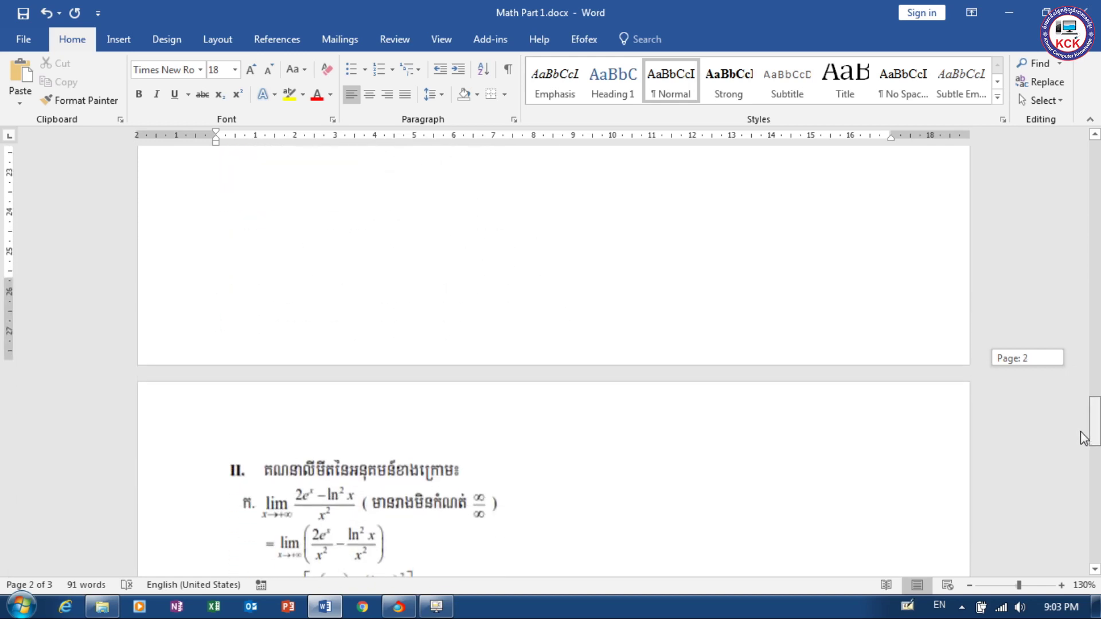
click(416, 459)
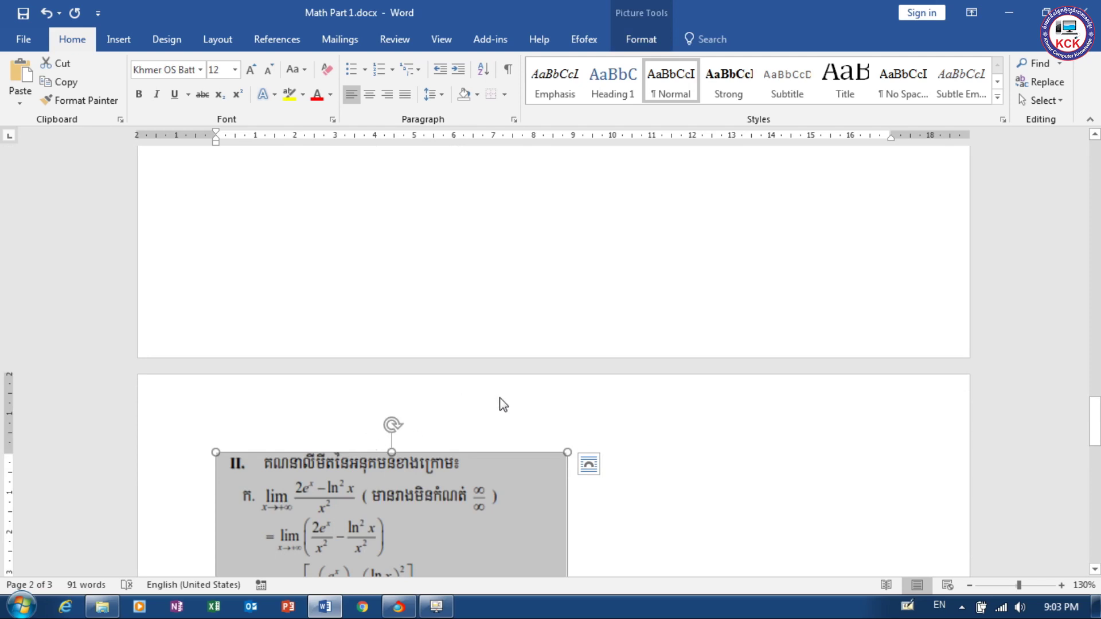
click(625, 480)
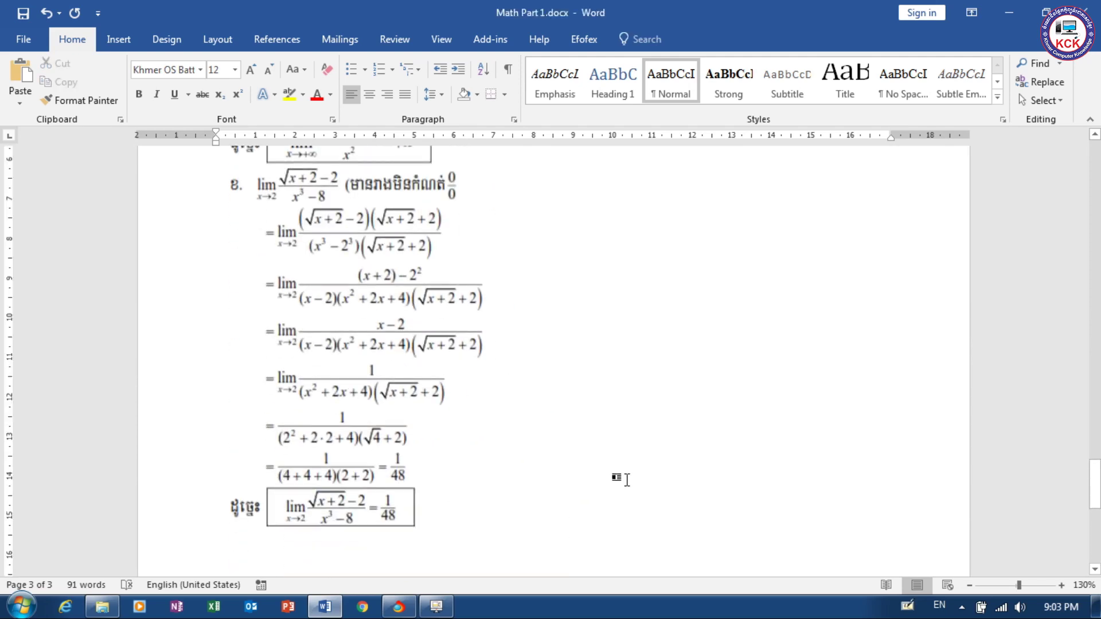
key(Return)
key(Return)
key(Return)
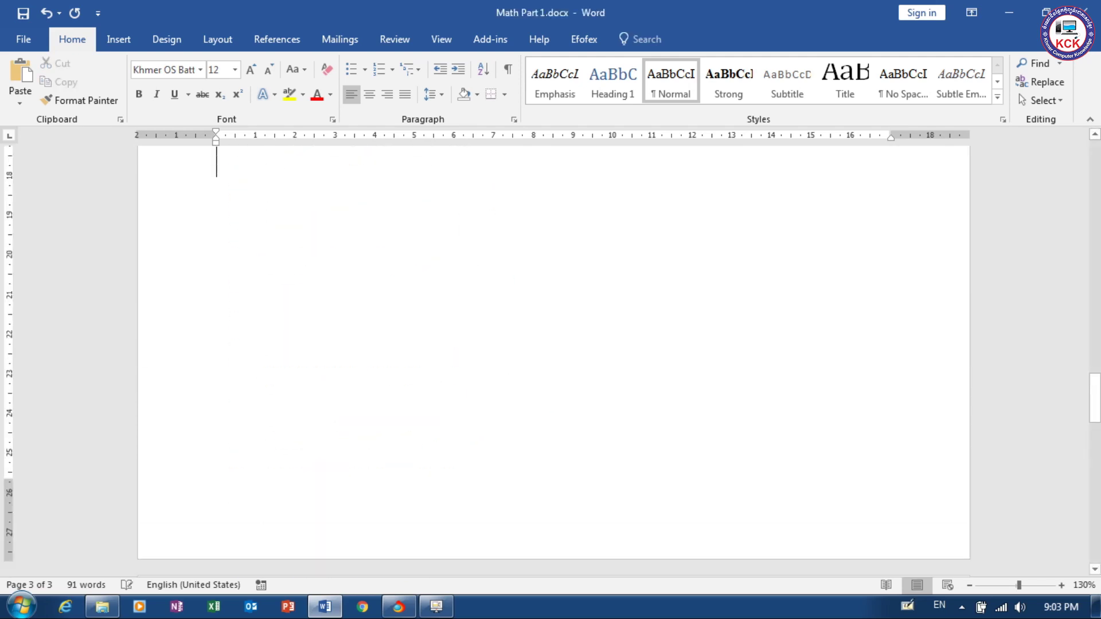
mouse_move(1095, 416)
mouse_down()
mouse_move(1096, 406)
mouse_move(1096, 474)
mouse_up()
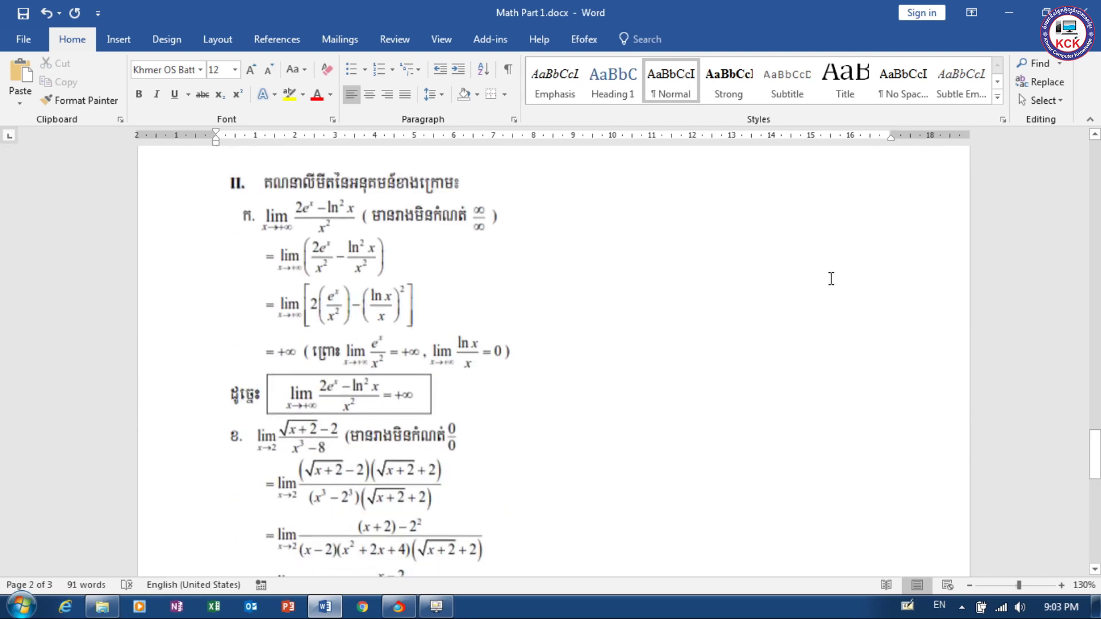
drag(1095, 454, 1095, 435)
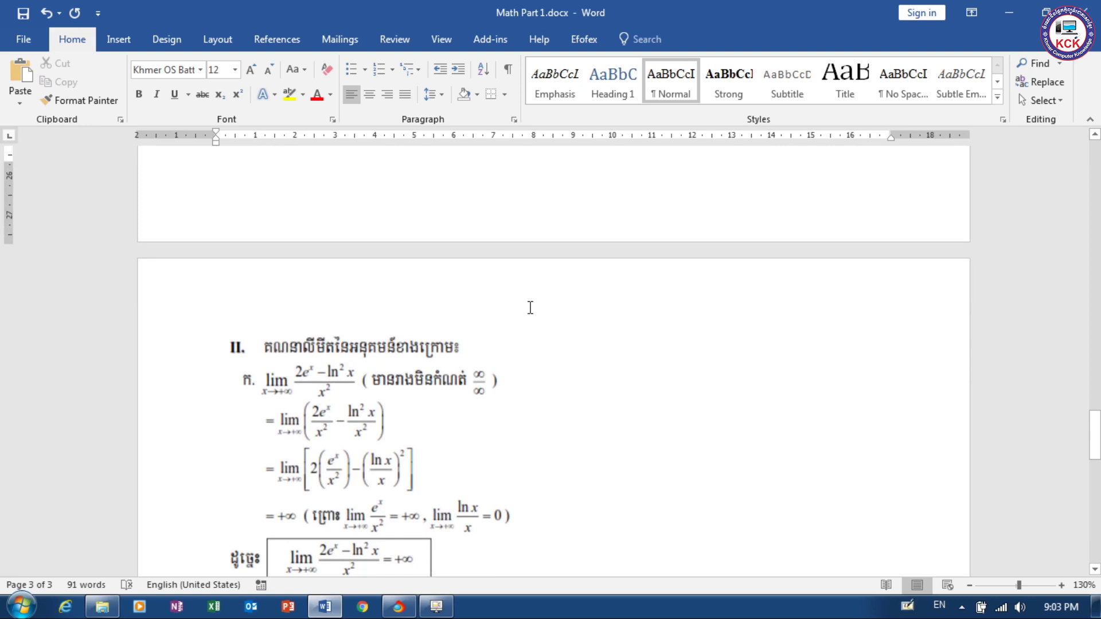
click(531, 338)
click(531, 338)
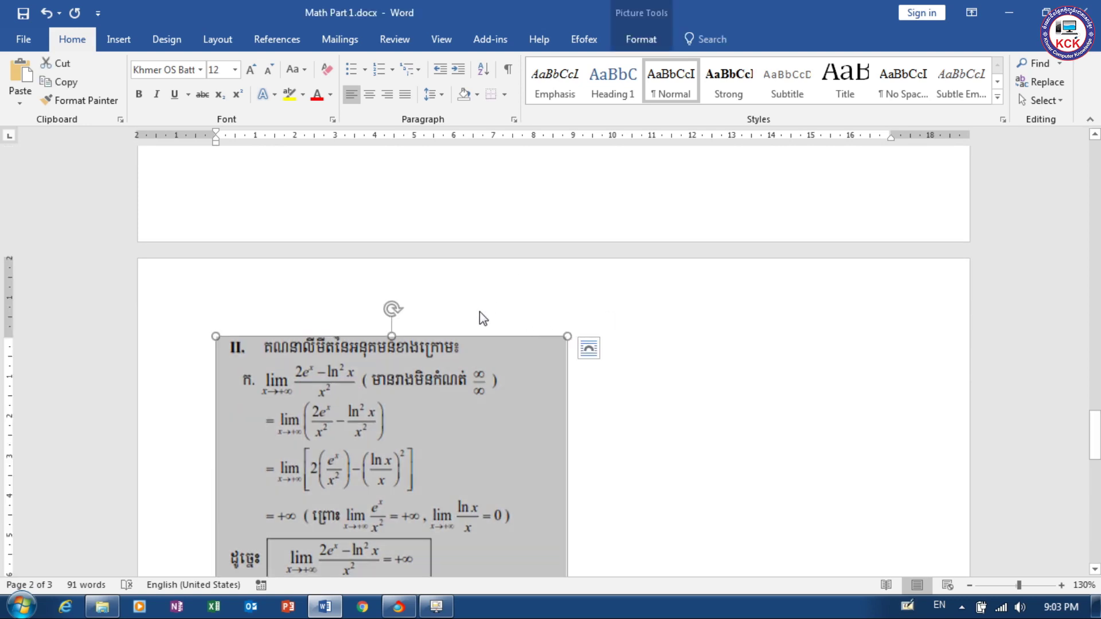
click(646, 356)
scroll(647, 356, down, 10)
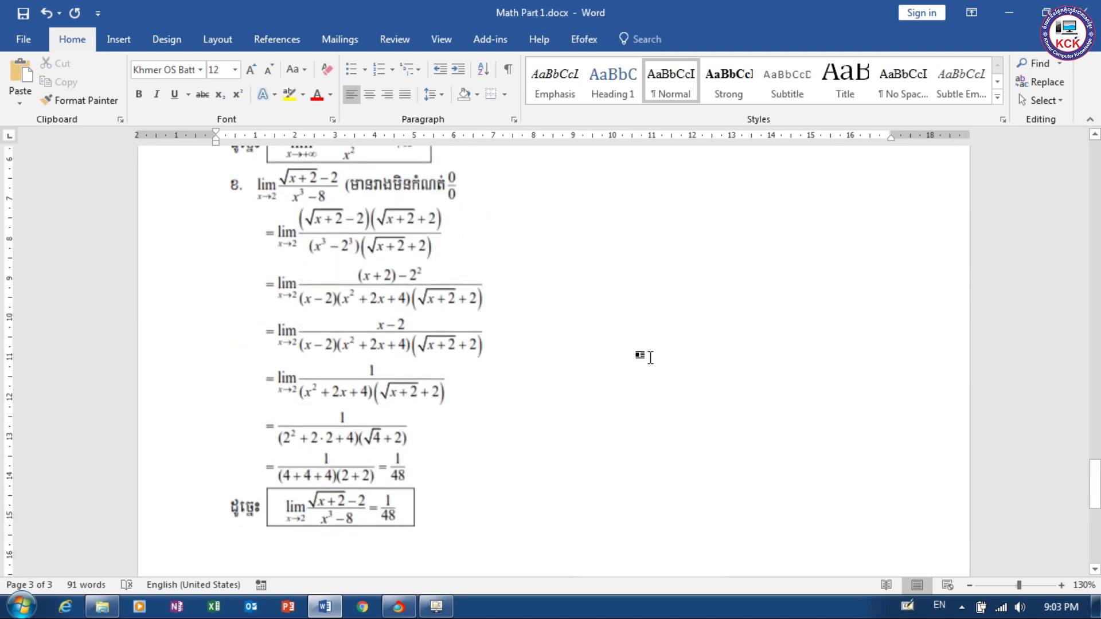
key(Home)
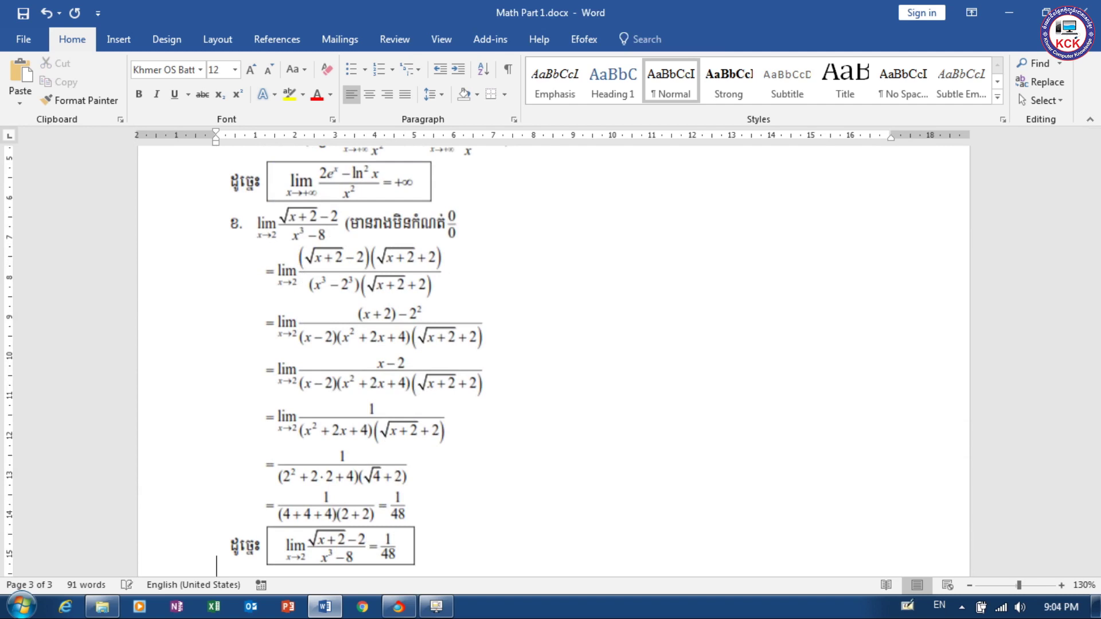
Insert a new empty equation placeholder above heading II and the scanned exercise.
drag(1093, 459, 1089, 443)
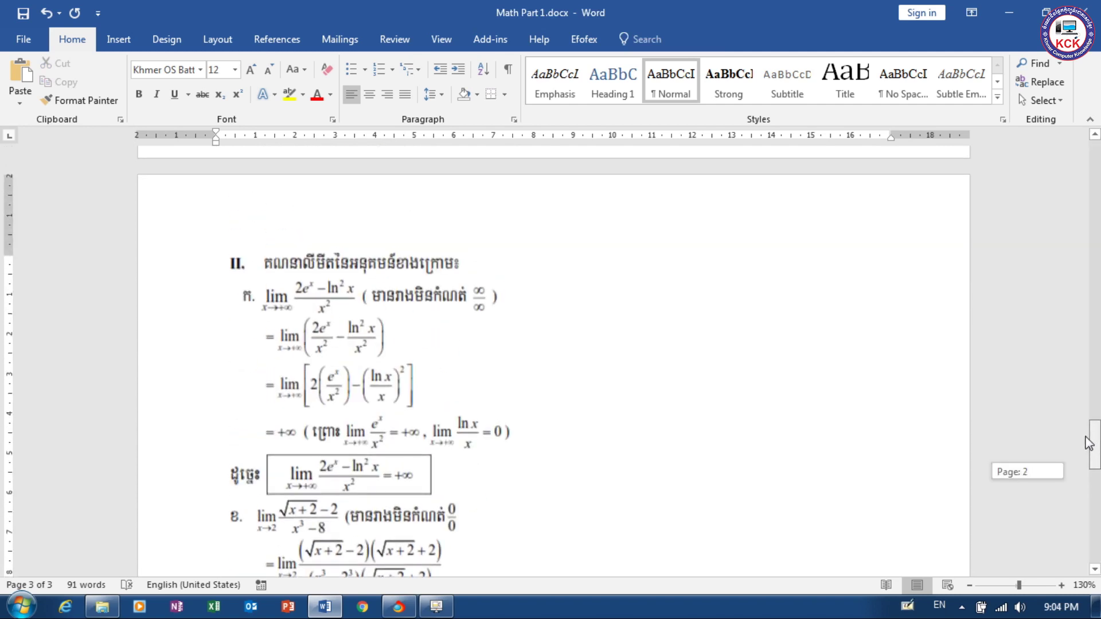
click(361, 307)
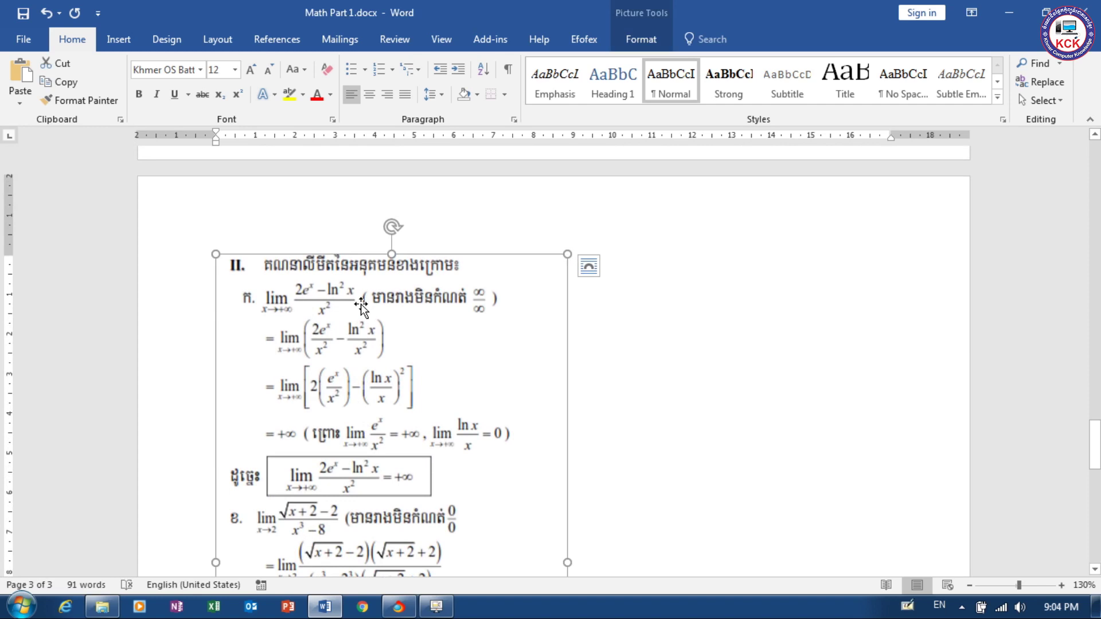
drag(361, 307, 367, 373)
drag(1094, 444, 1094, 401)
click(753, 397)
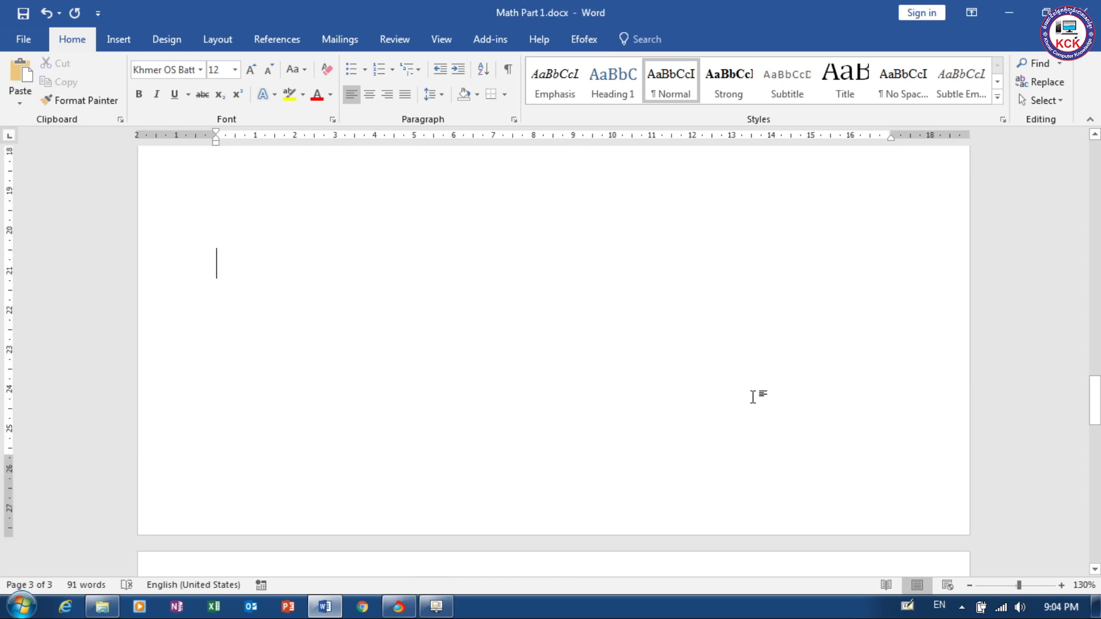
scroll(752, 397, down, 2)
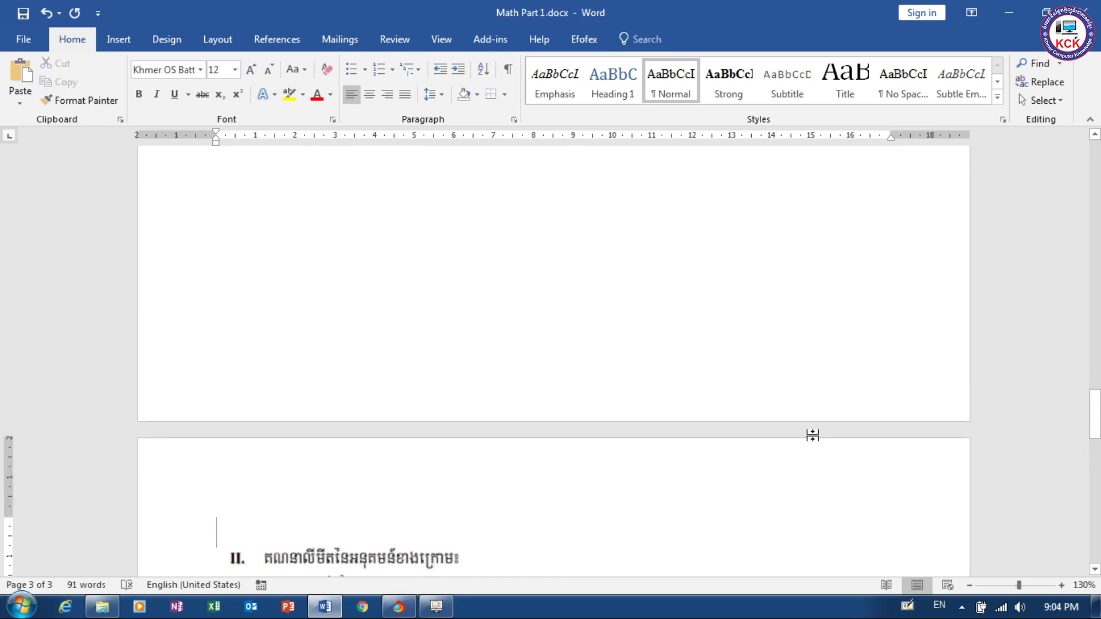
drag(1095, 414, 1094, 447)
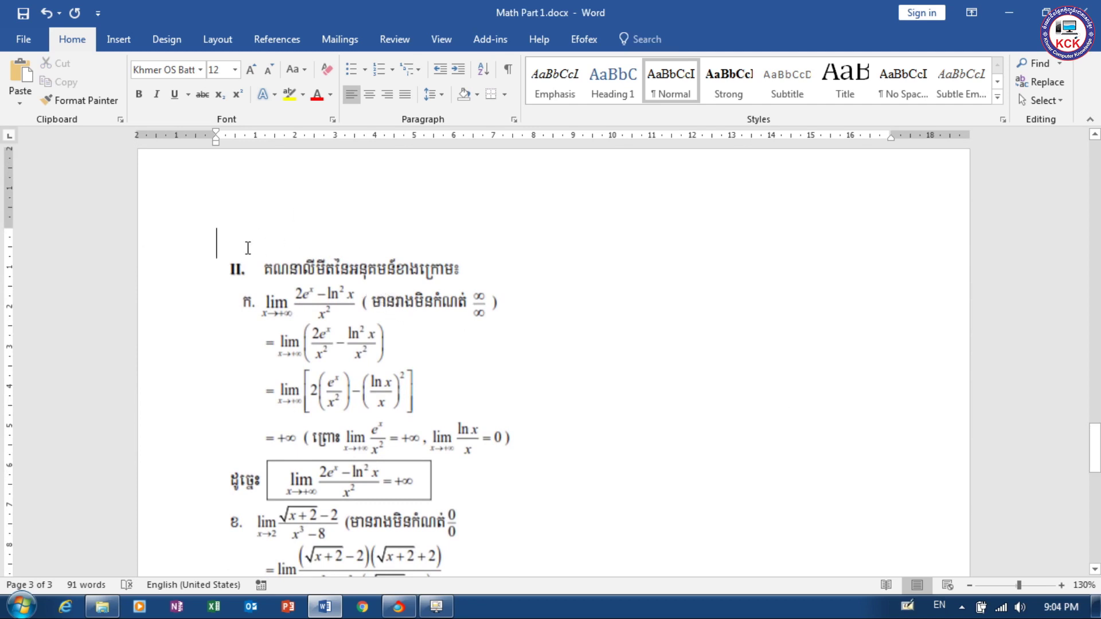
key(alt+equal)
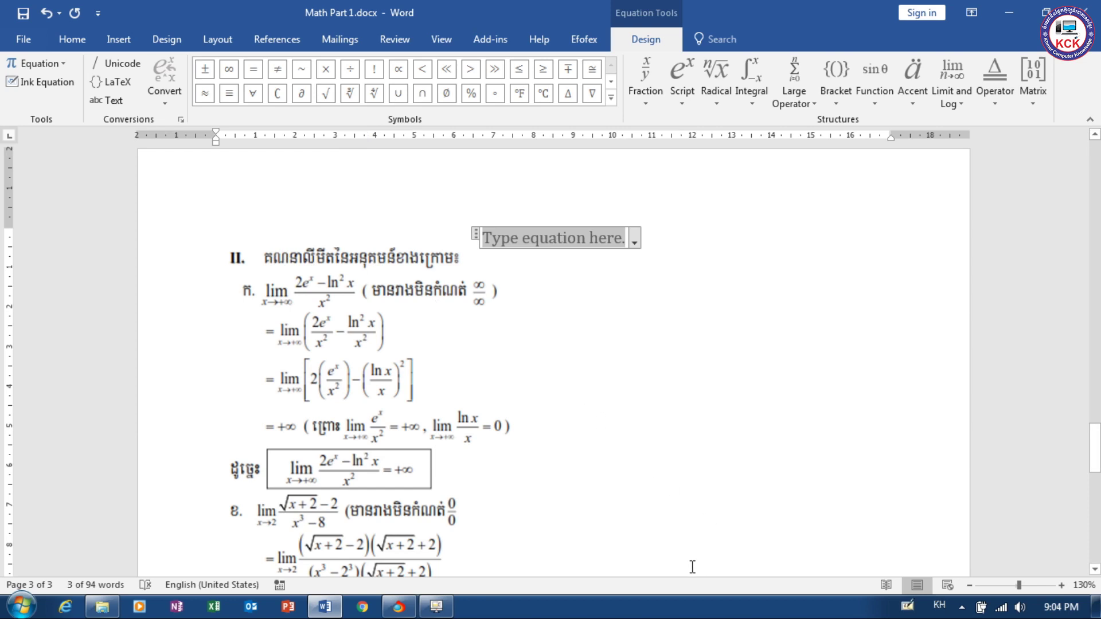
Type the Khmer heading គណនាលីមីតនៃអនុគមន៍ខាងក្រោម៖ into the equation.
text(គ)
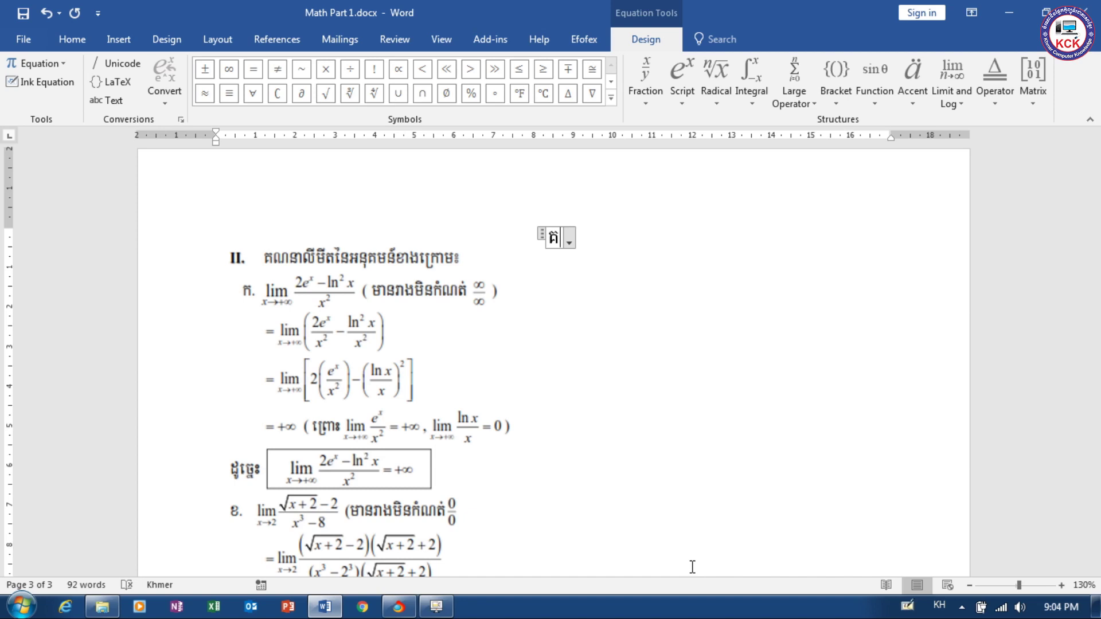
text(ណនា)
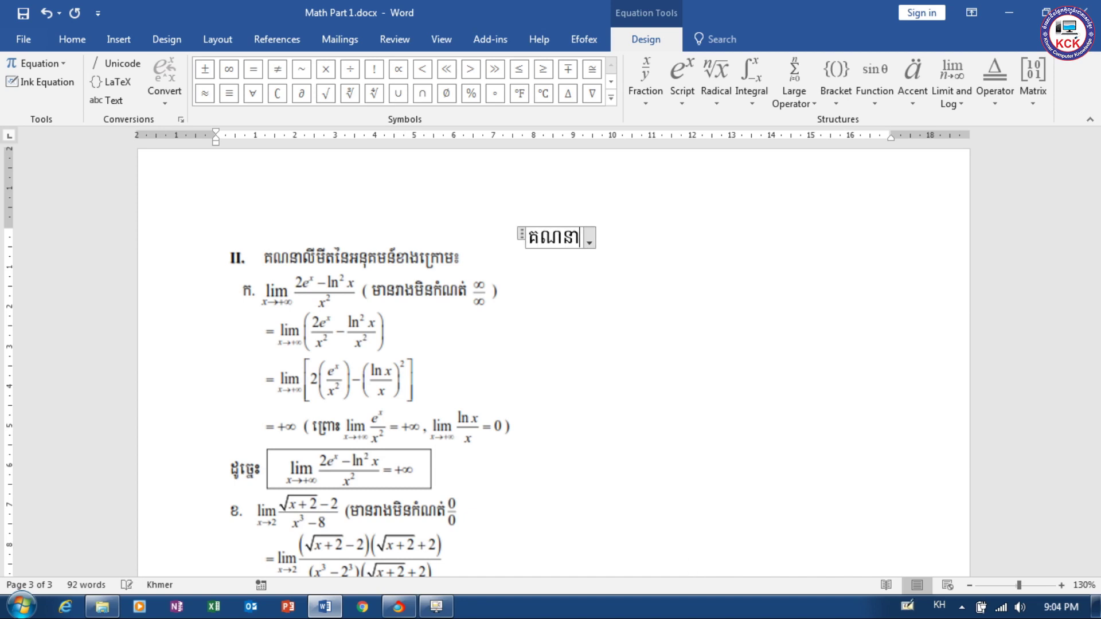
text(លីមី)
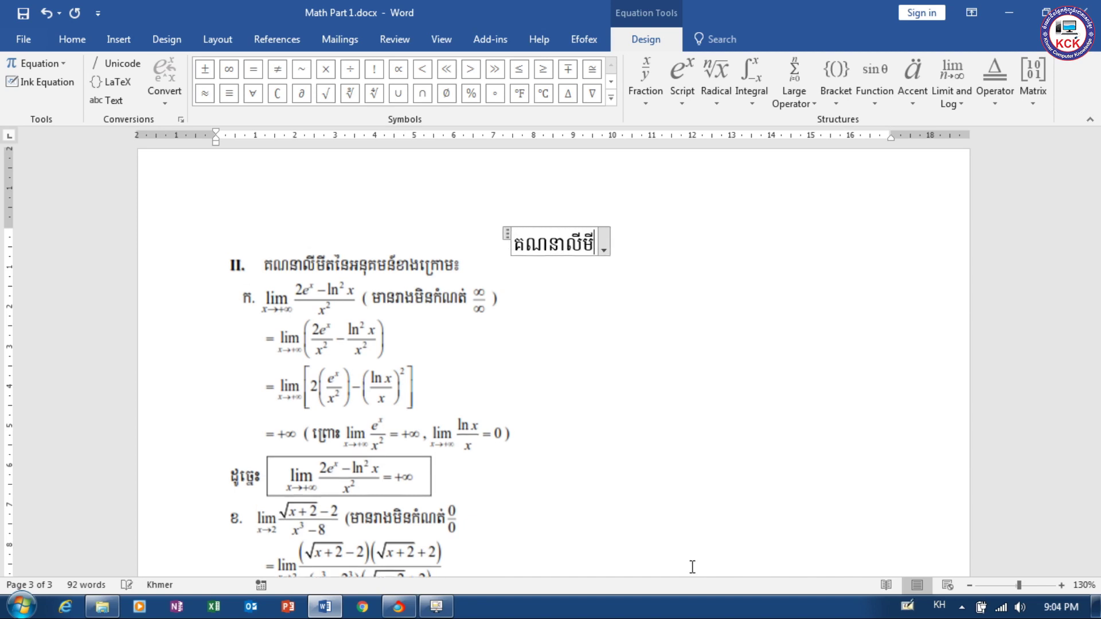
text(តនៃអនុគមន៍)
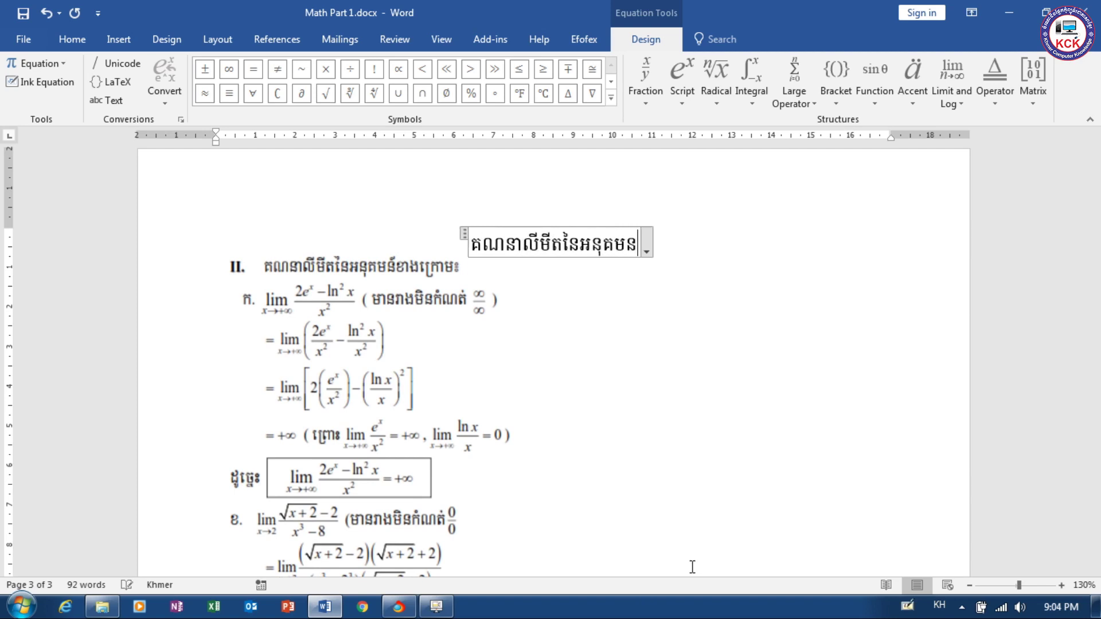
text(ខាងក្រោម)
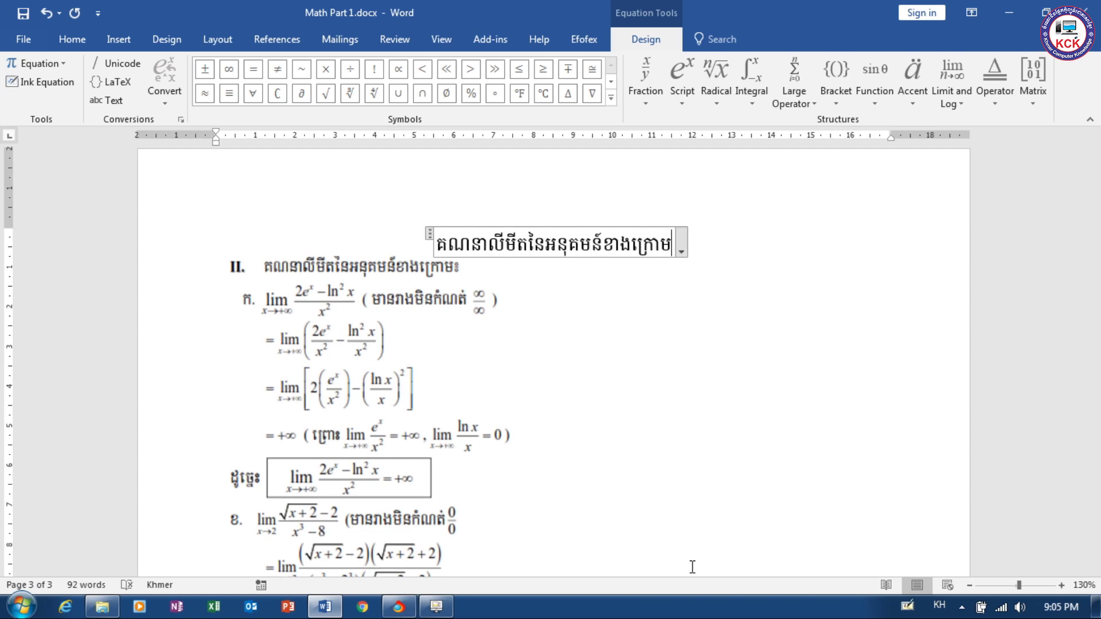
text(៖)
key(Return)
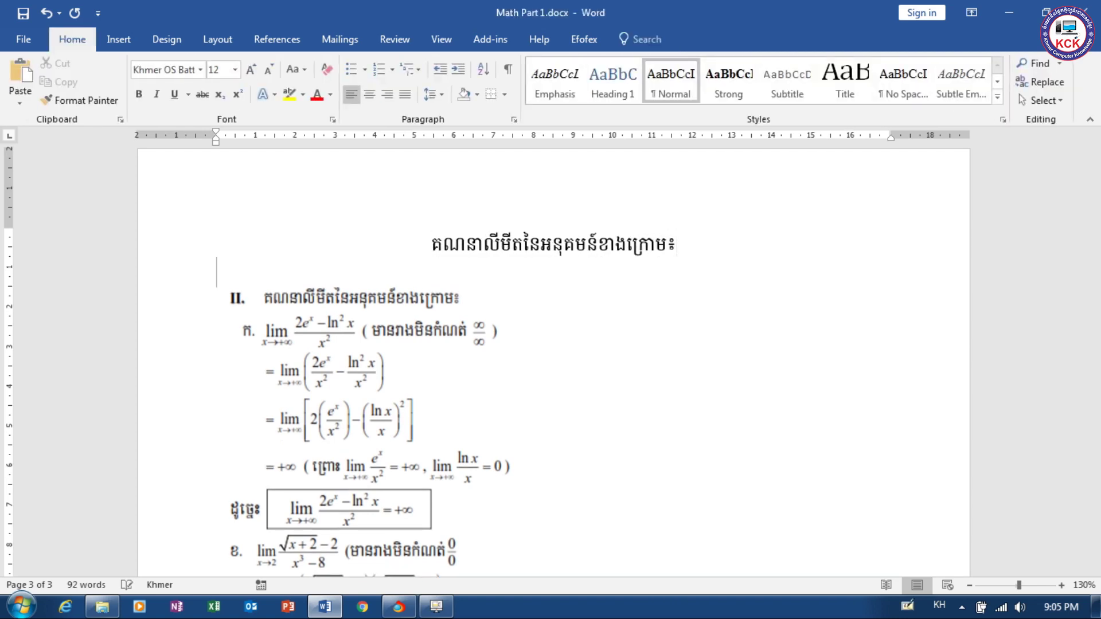
Start a second empty equation on the line below the Khmer heading.
click(586, 252)
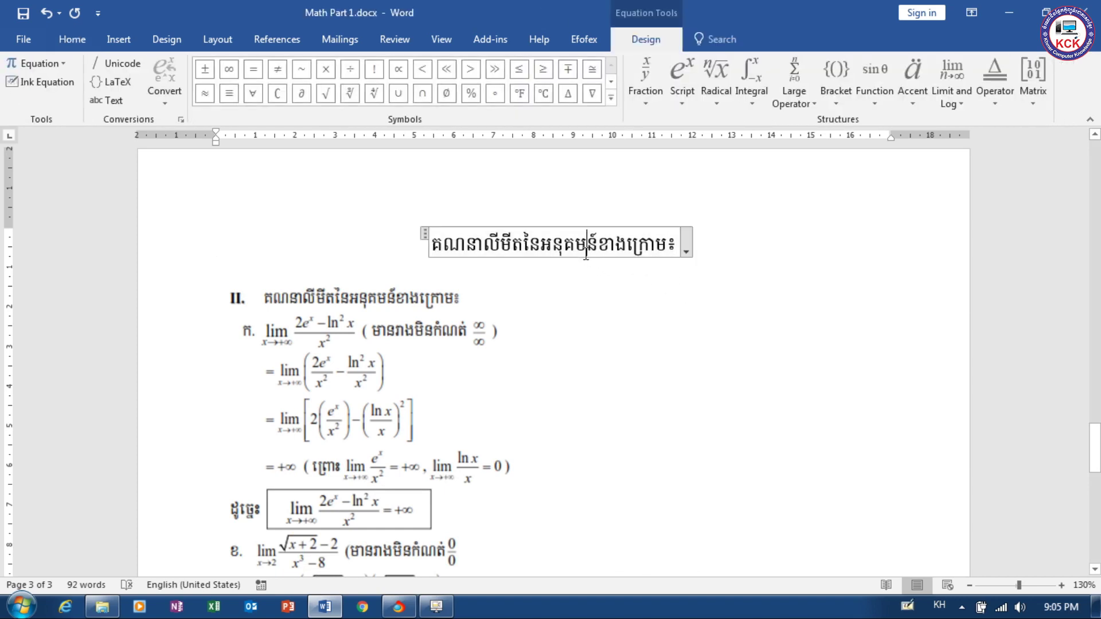
click(482, 284)
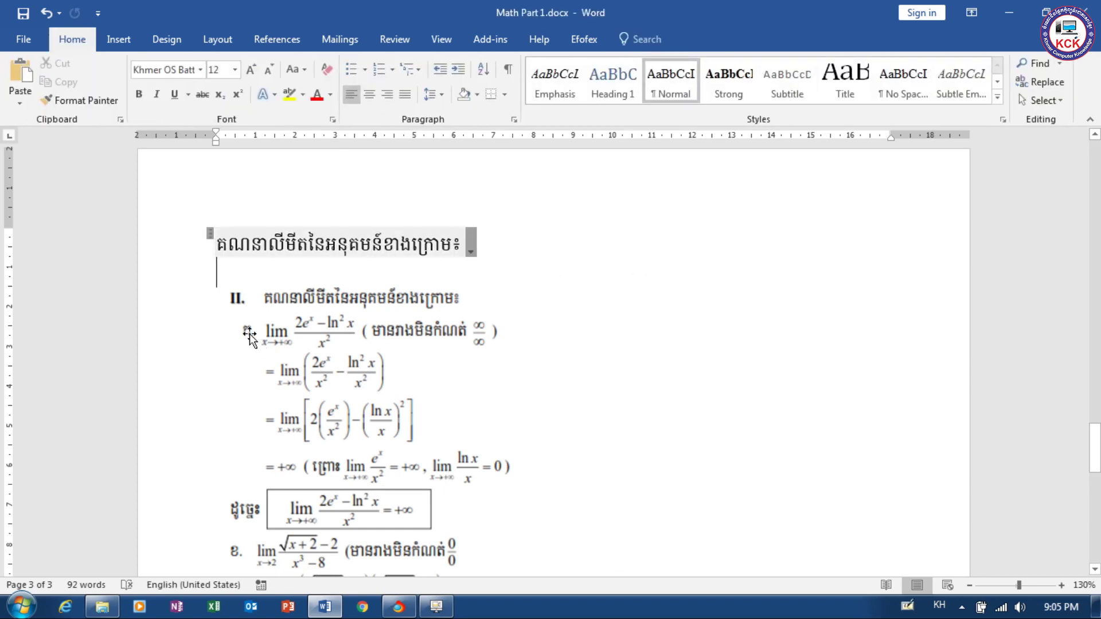
key(alt+equal)
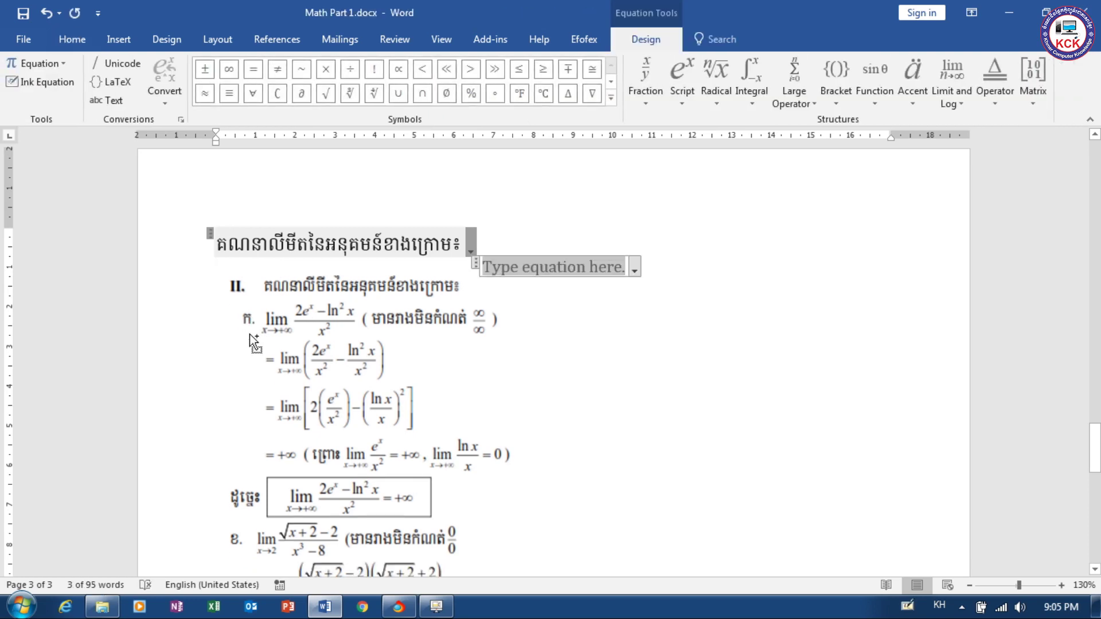
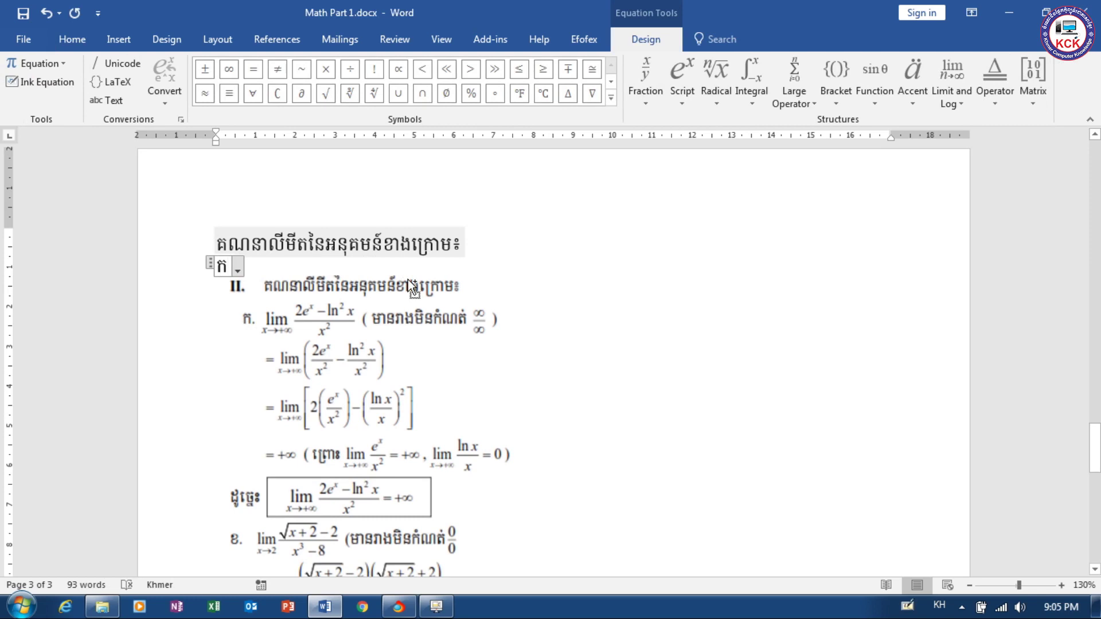
Type 'ក.', then enter lim_(x→+∞) in English and build it up as a limit.
text(.)
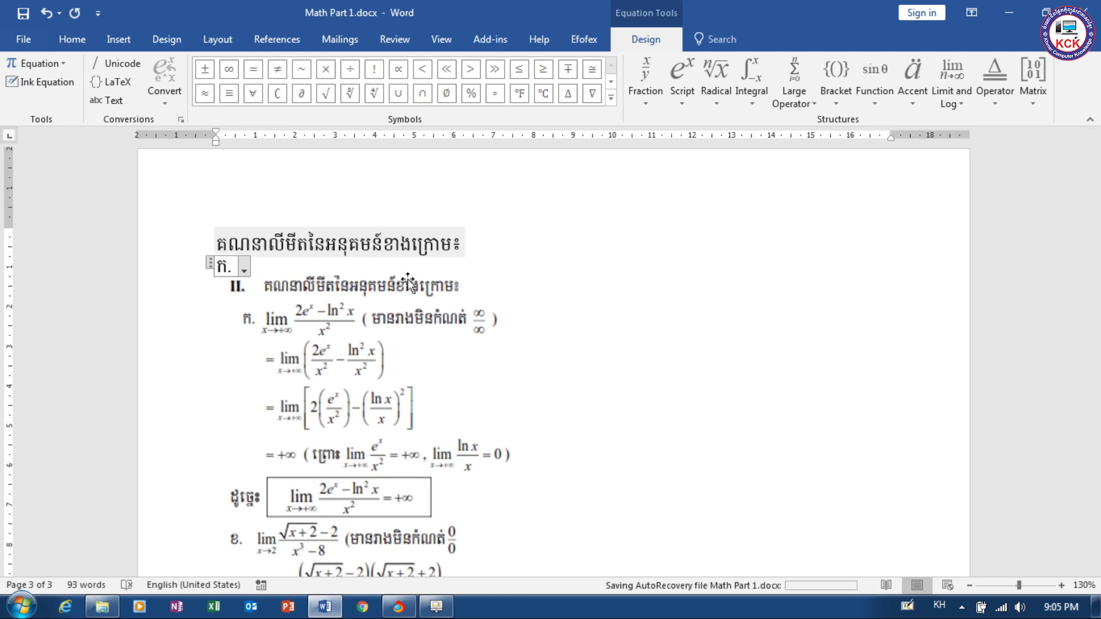
key(alt+shift)
text( lim)
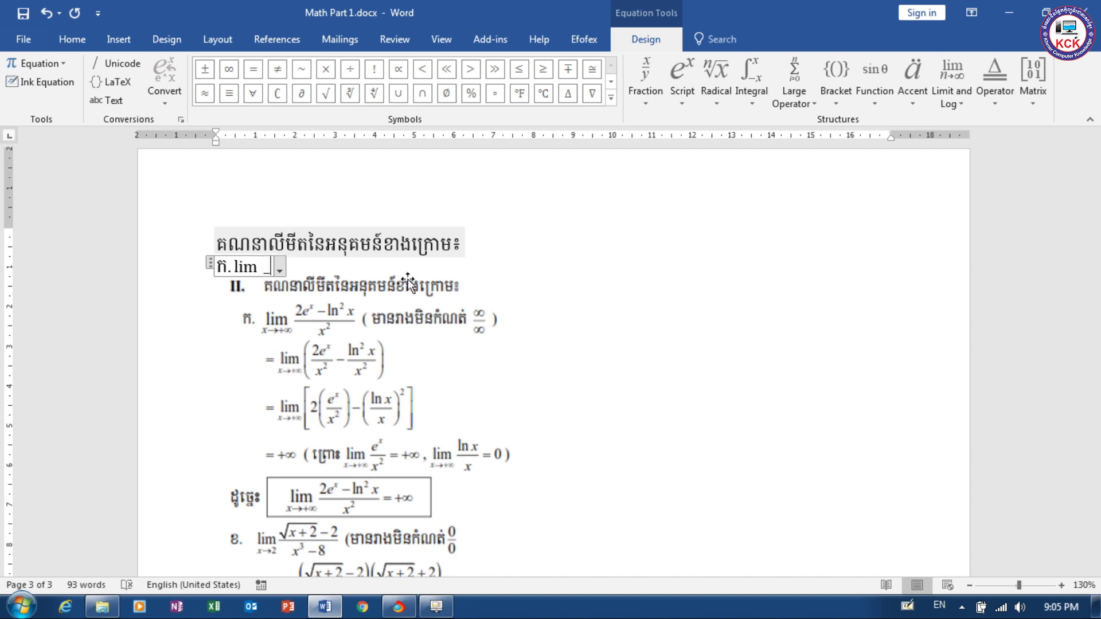
text( ()
text(x-)
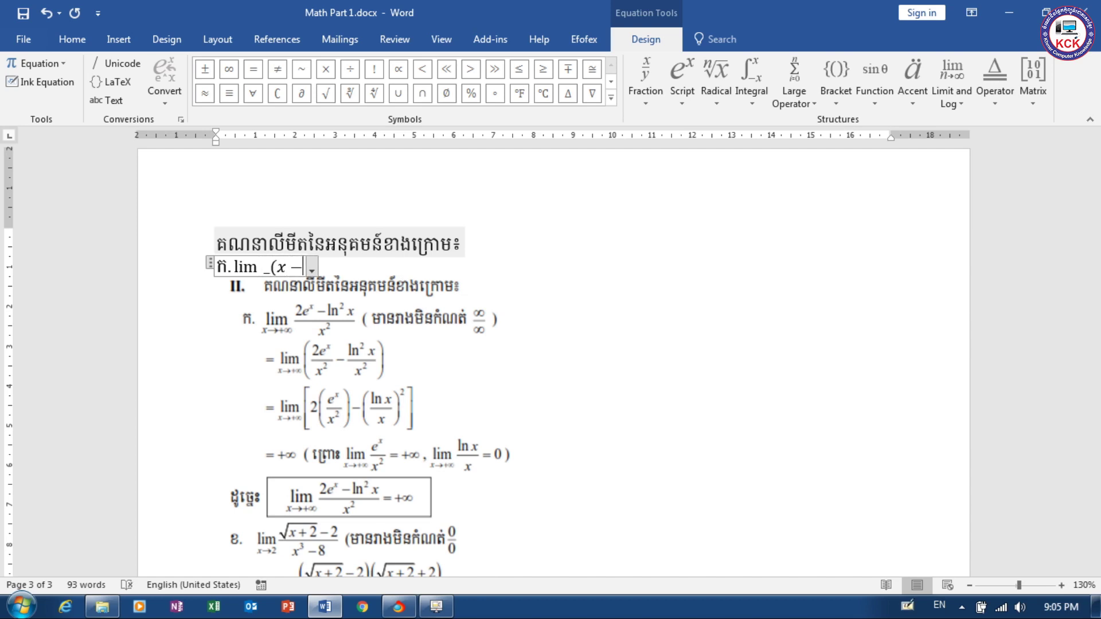
text(>)
text(+)
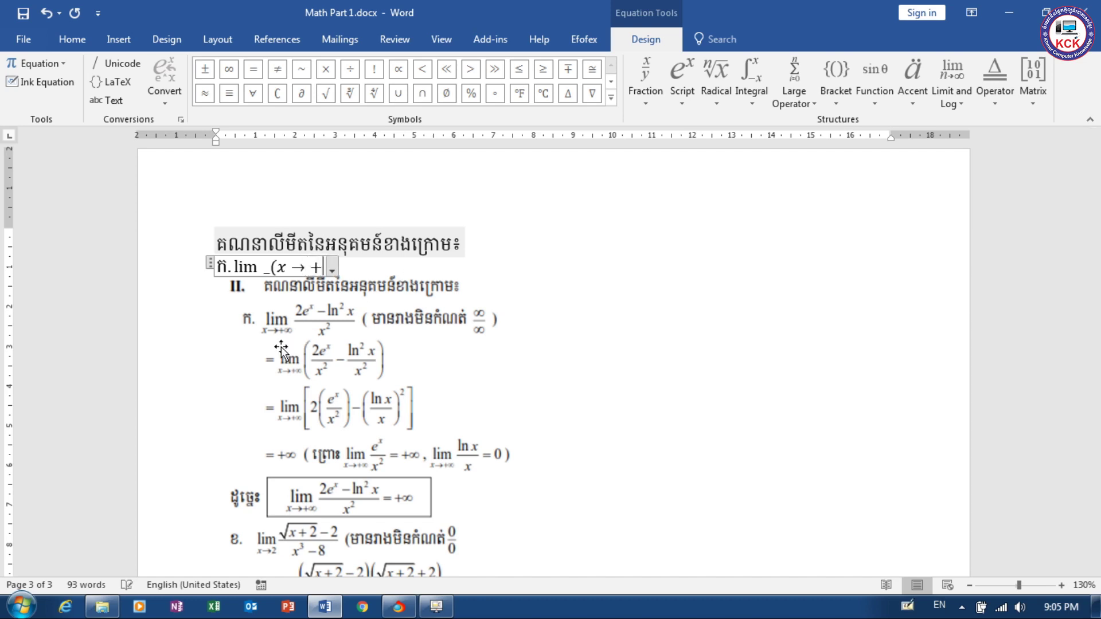
text(\infty)
key(space)
text())
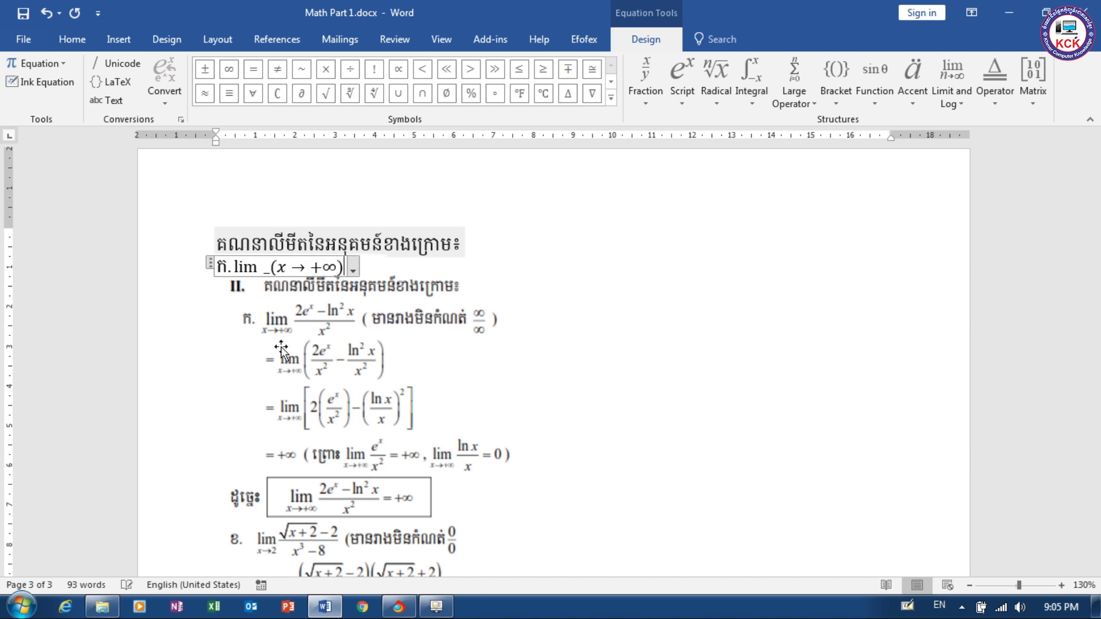
key(space)
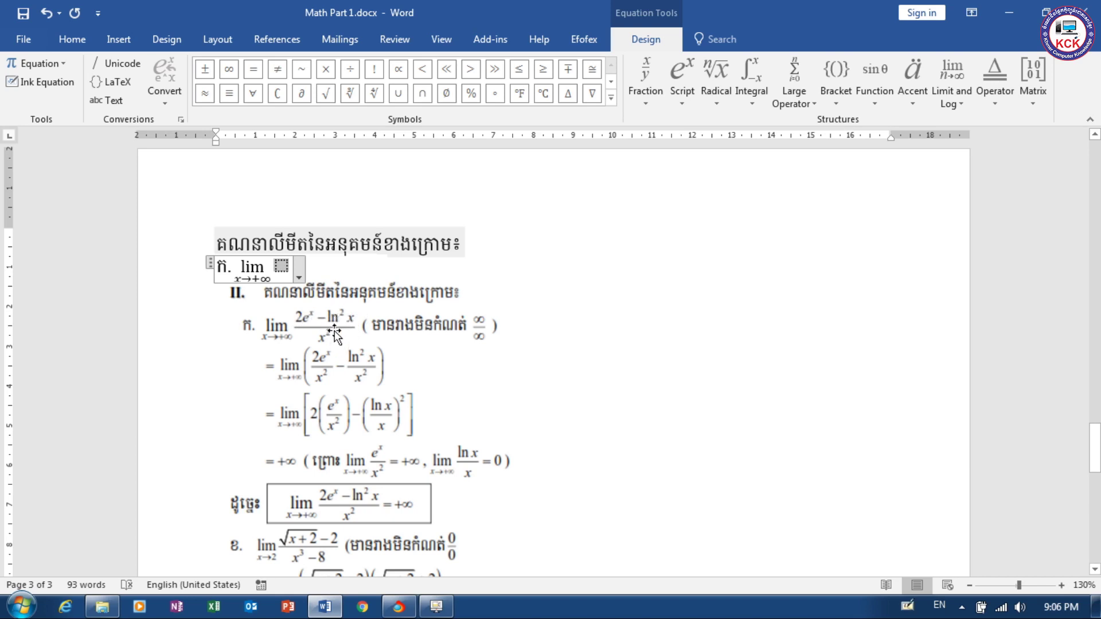
Enter (2eˣ − ln² x)/x² after the limit, building x² and undoing the empty-numerator fraction.
text(()
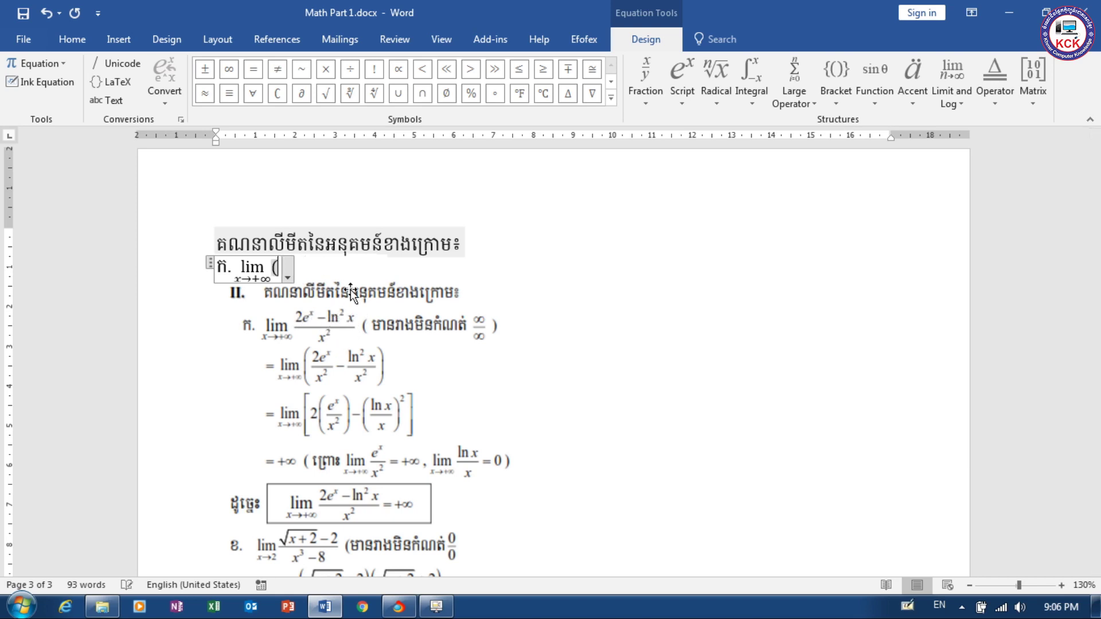
text(2e)
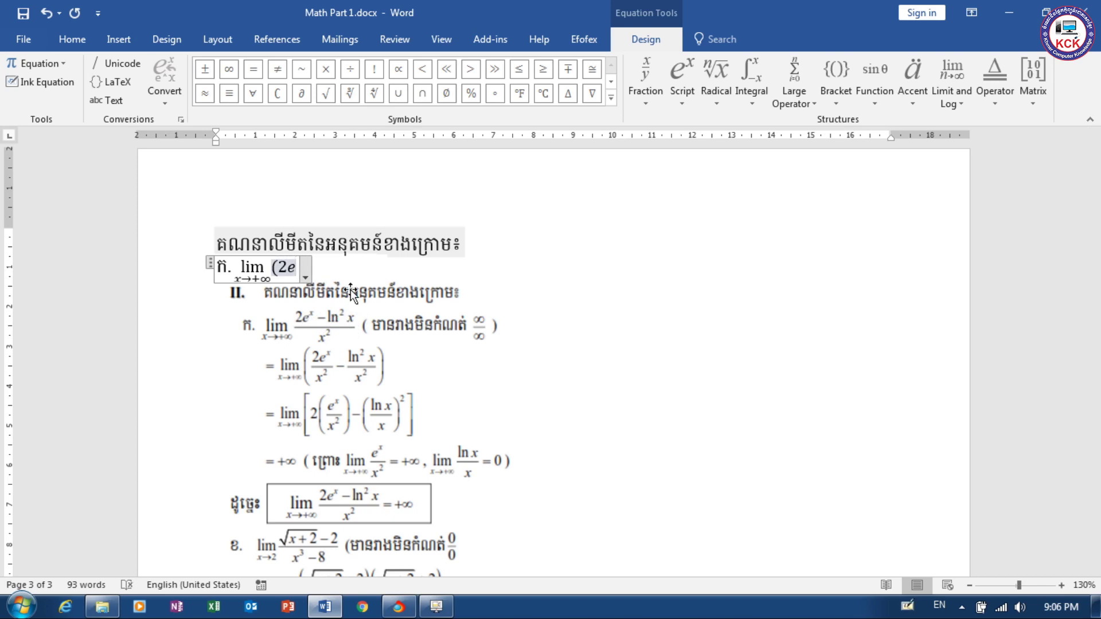
text(^)
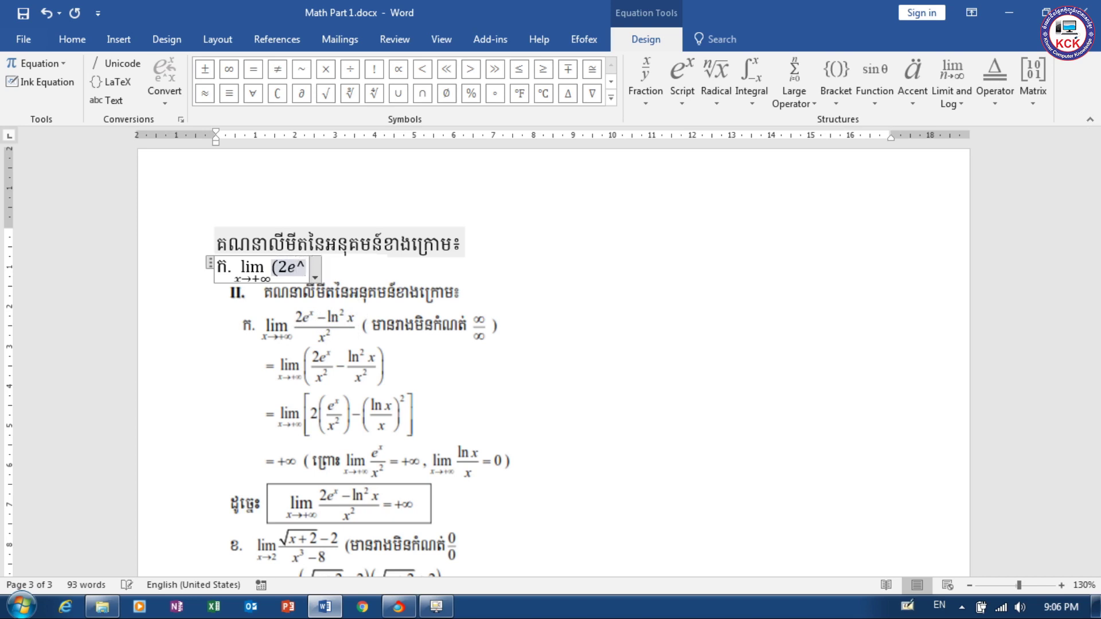
text(x)
text(-ln)
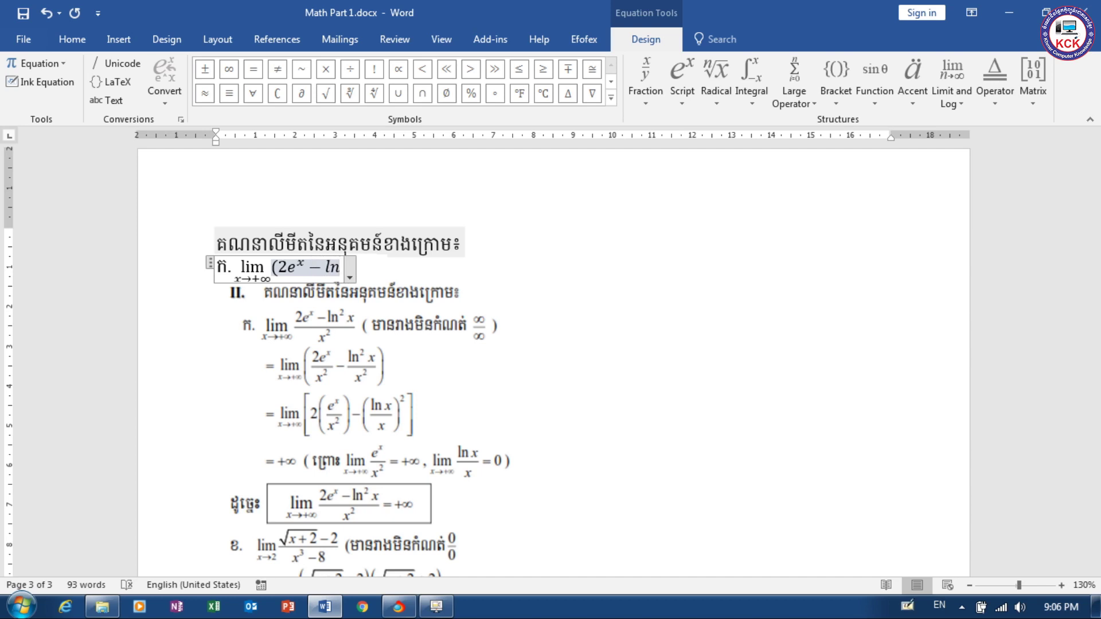
text(ln^)
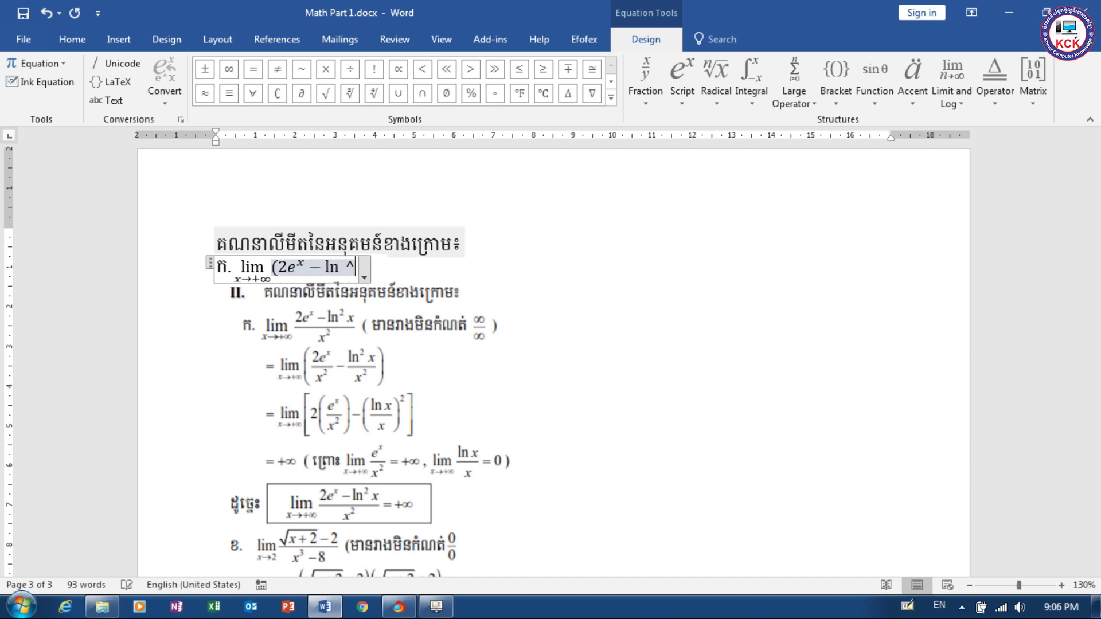
text(2 )
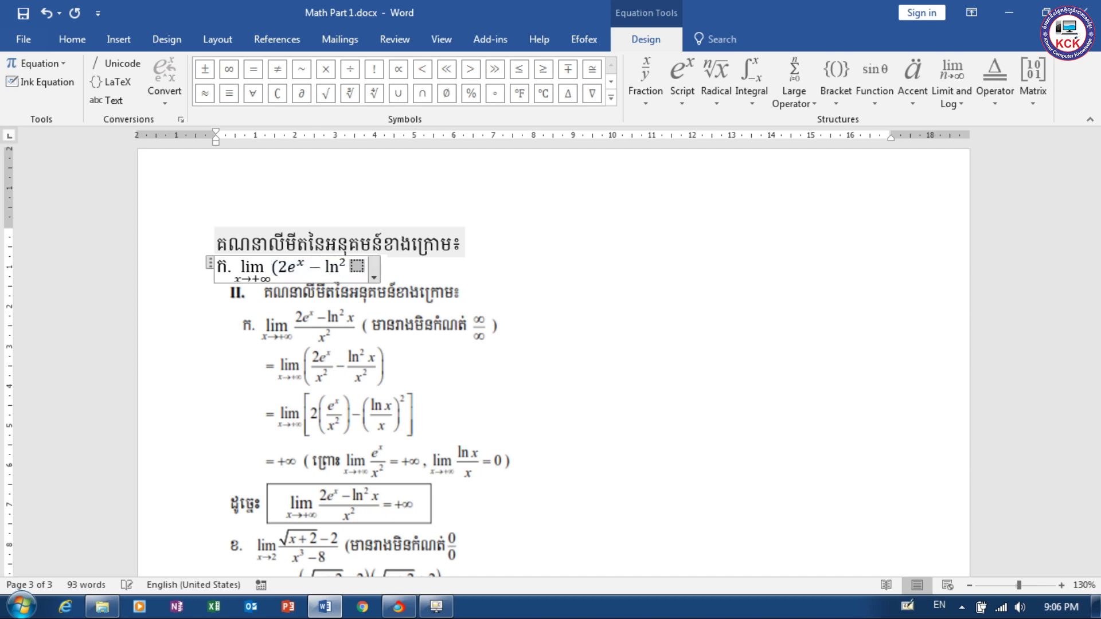
text(x)
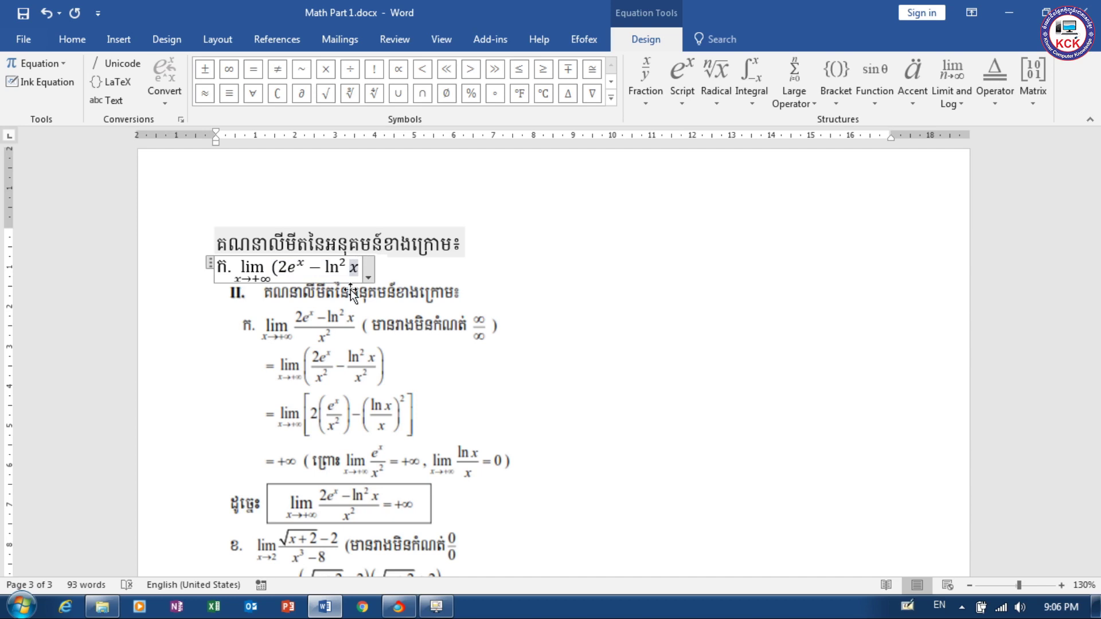
text()/x)
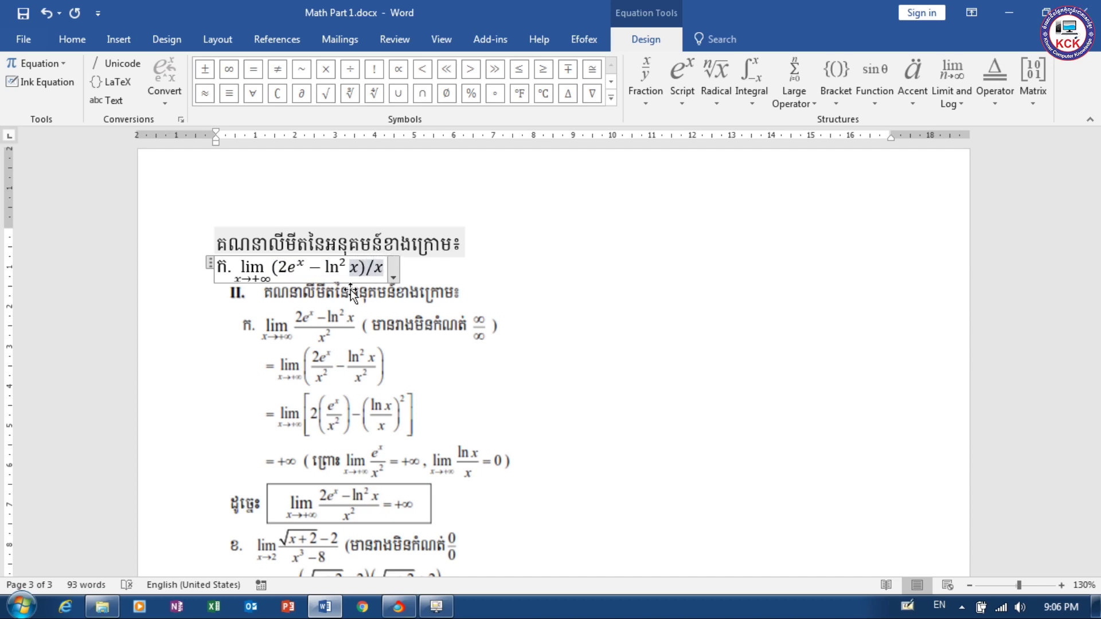
text(^2)
key(space)
key(space)
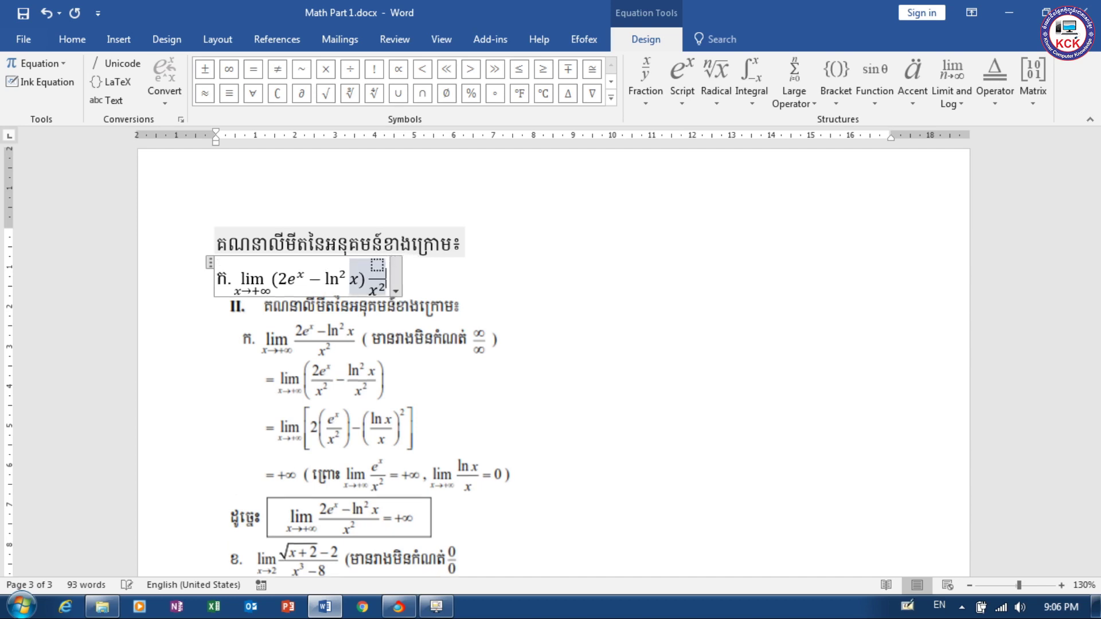
key(ctrl+z)
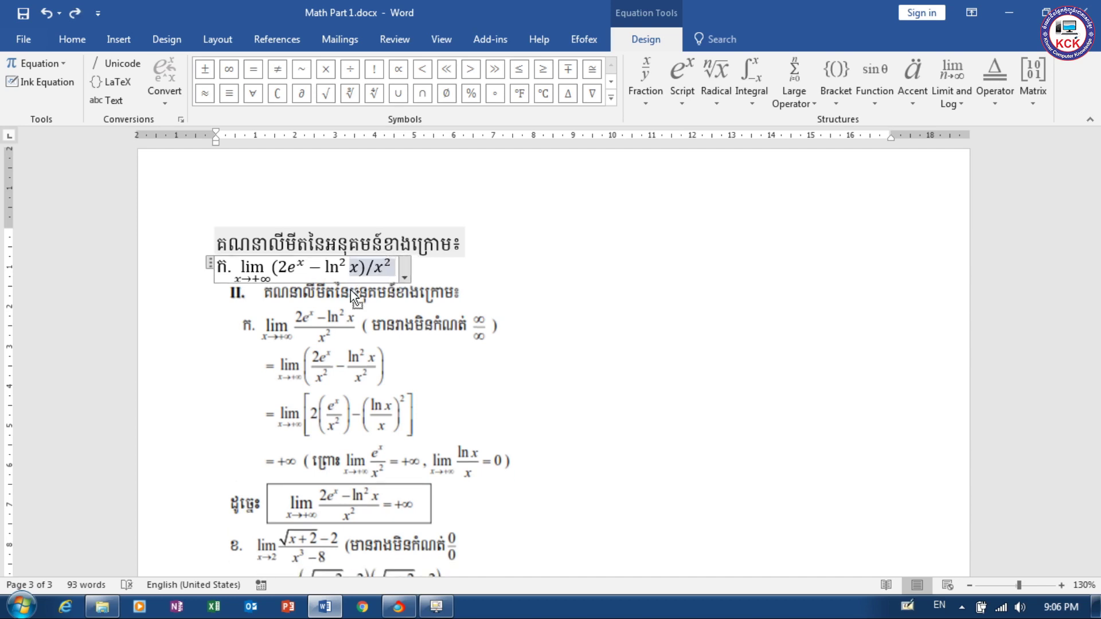
key(BackSpace)
Build /x² into a stacked fraction and select the (2eˣ − ln² x) group.
key(space)
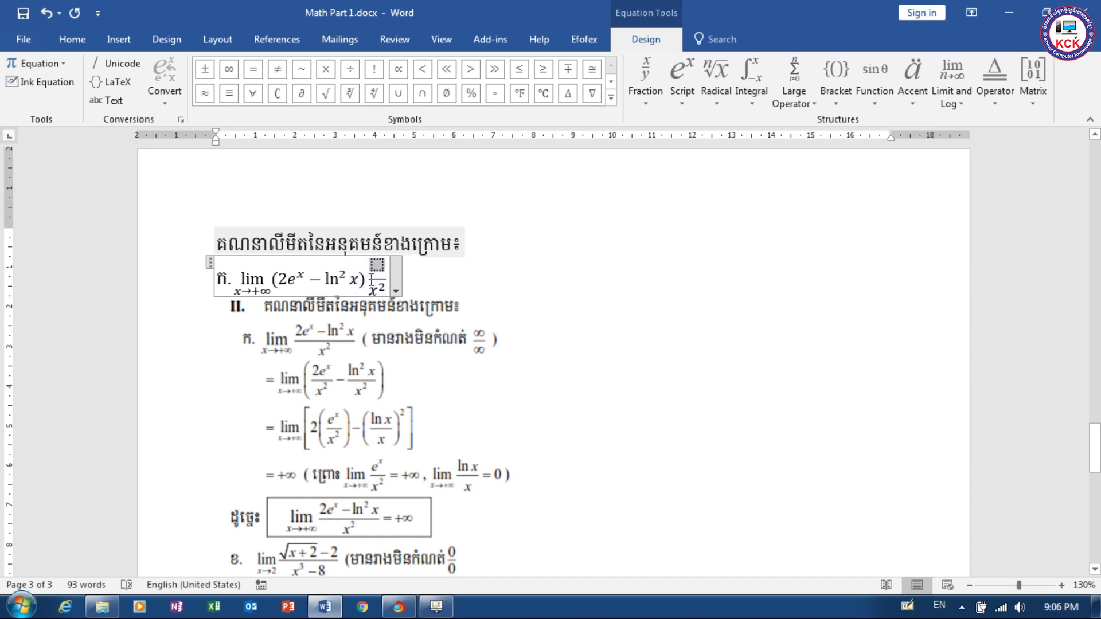
mouse_move(364, 279)
mouse_down()
mouse_move(287, 280)
mouse_move(360, 280)
mouse_up()
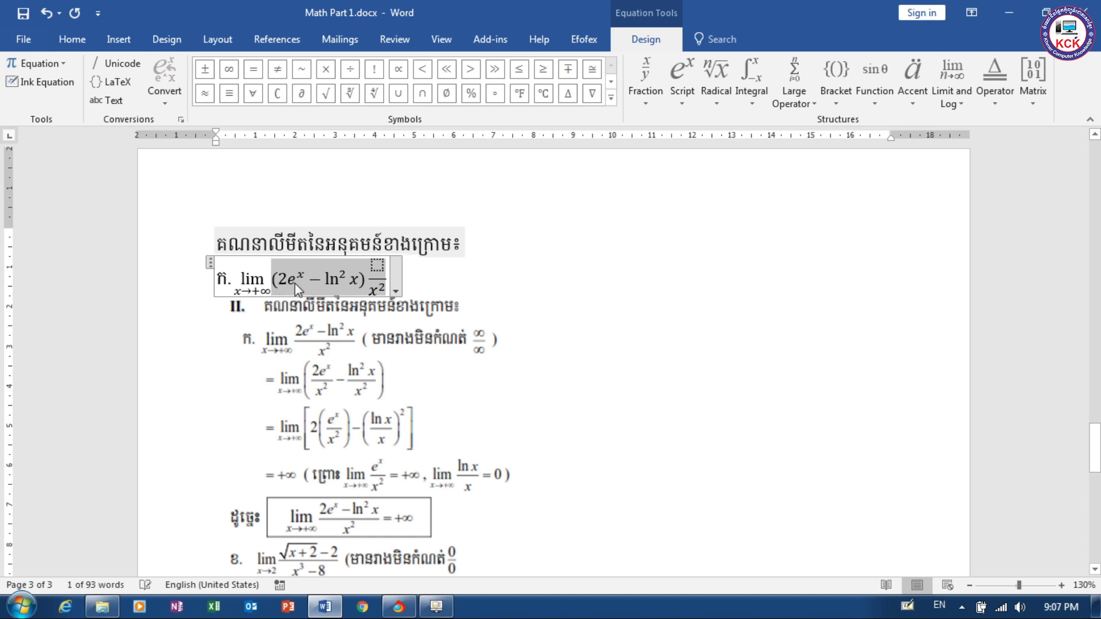
mouse_move(360, 278)
mouse_down()
mouse_move(283, 282)
mouse_move(352, 274)
mouse_up()
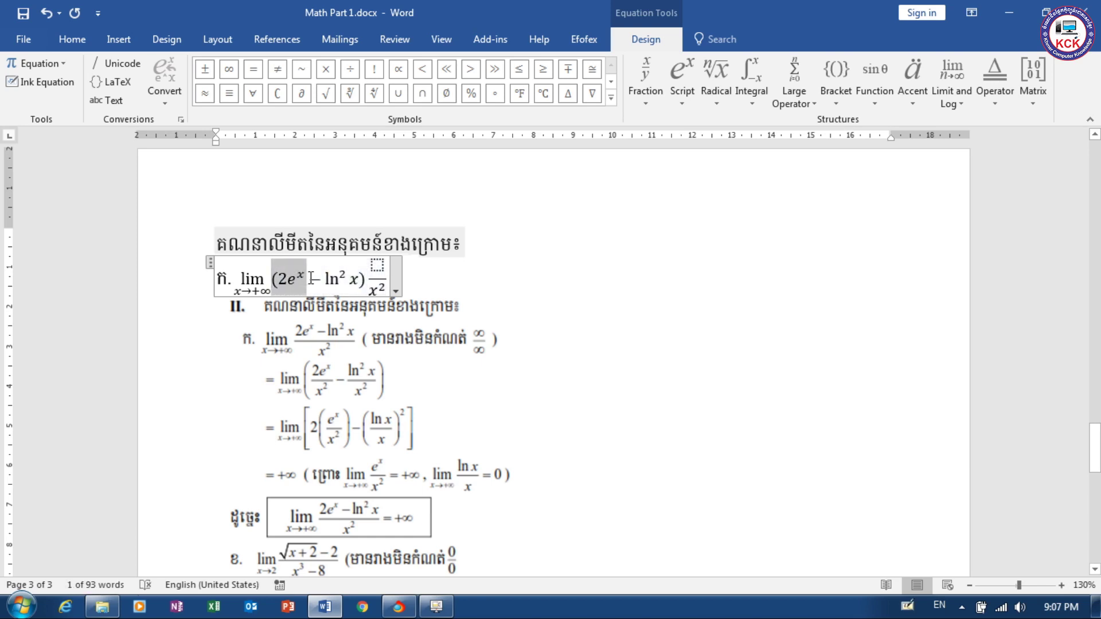
click(361, 279)
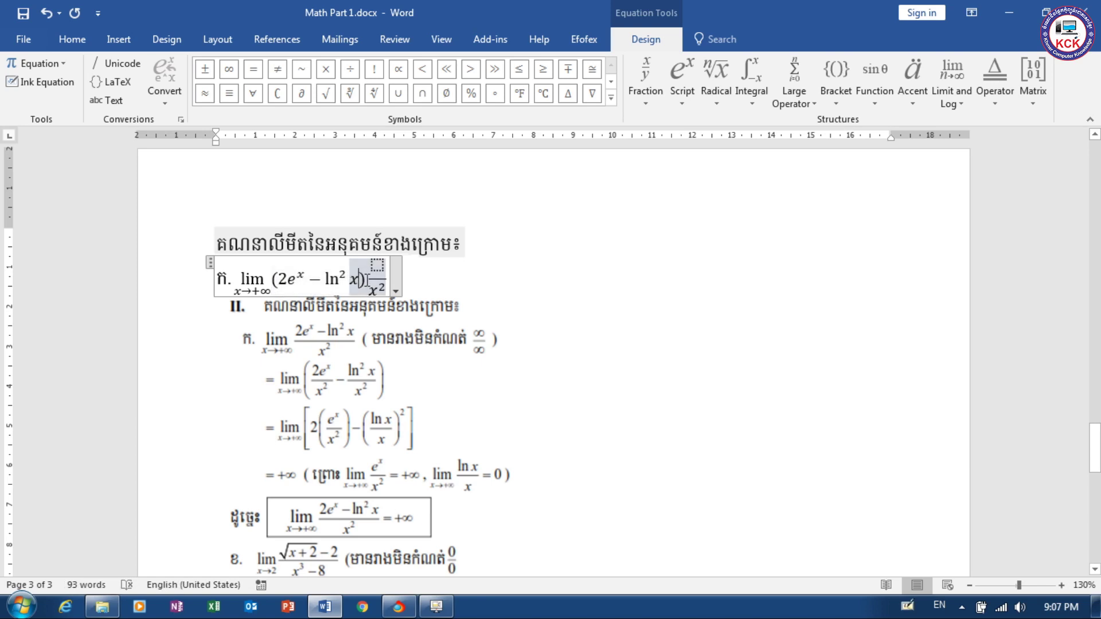
drag(361, 279, 278, 281)
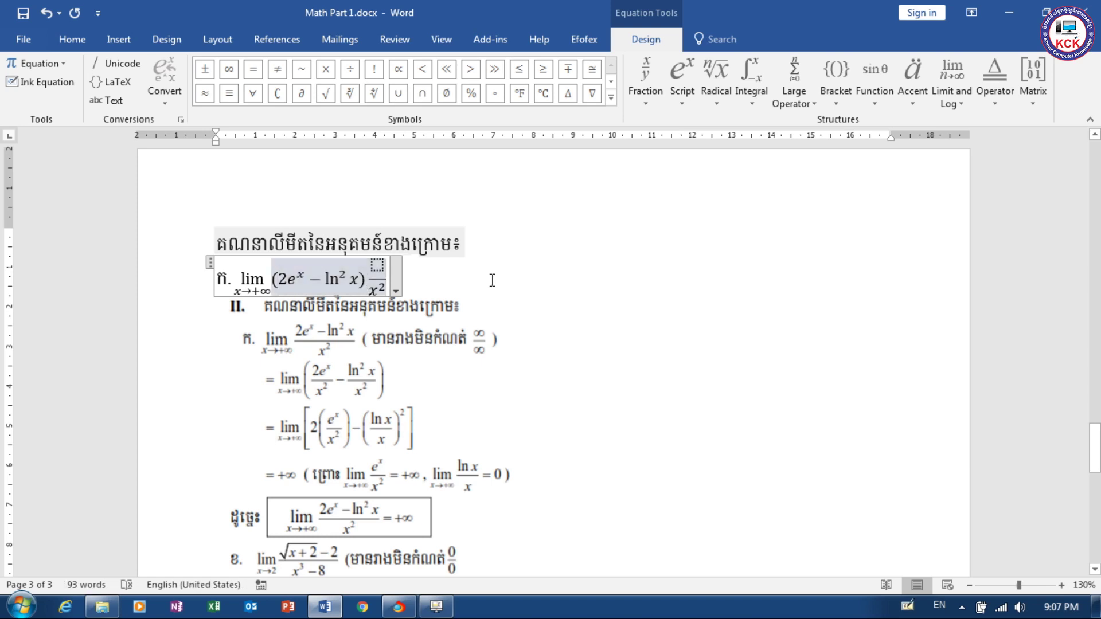
Switch the equation to linear form and rebuild ln² and the x)/x² fraction.
key(ctrl+shift+equal)
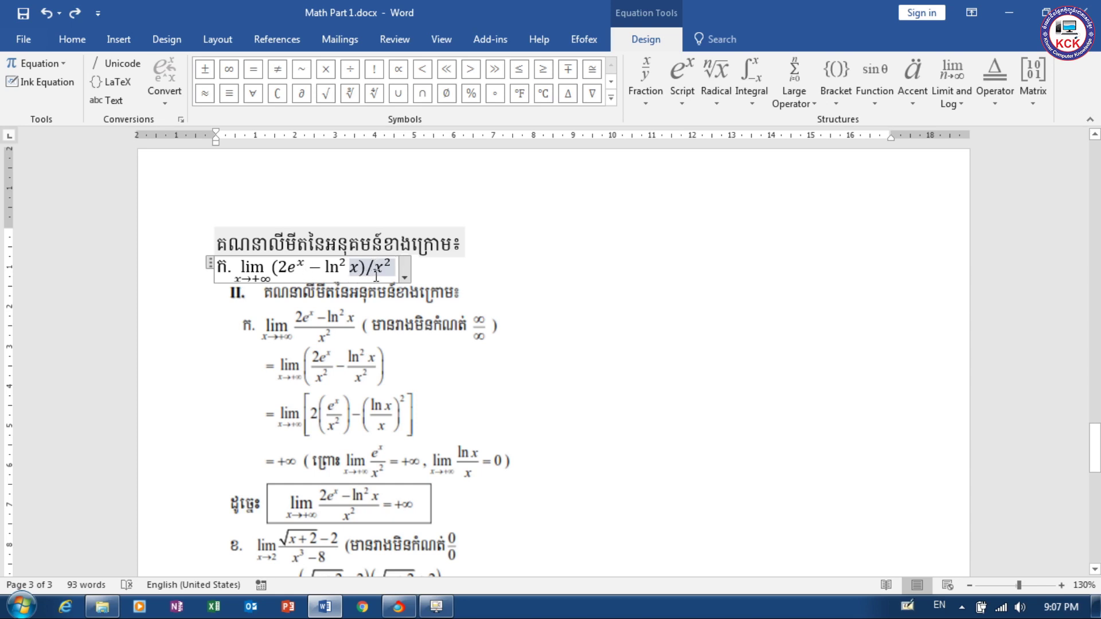
key(space)
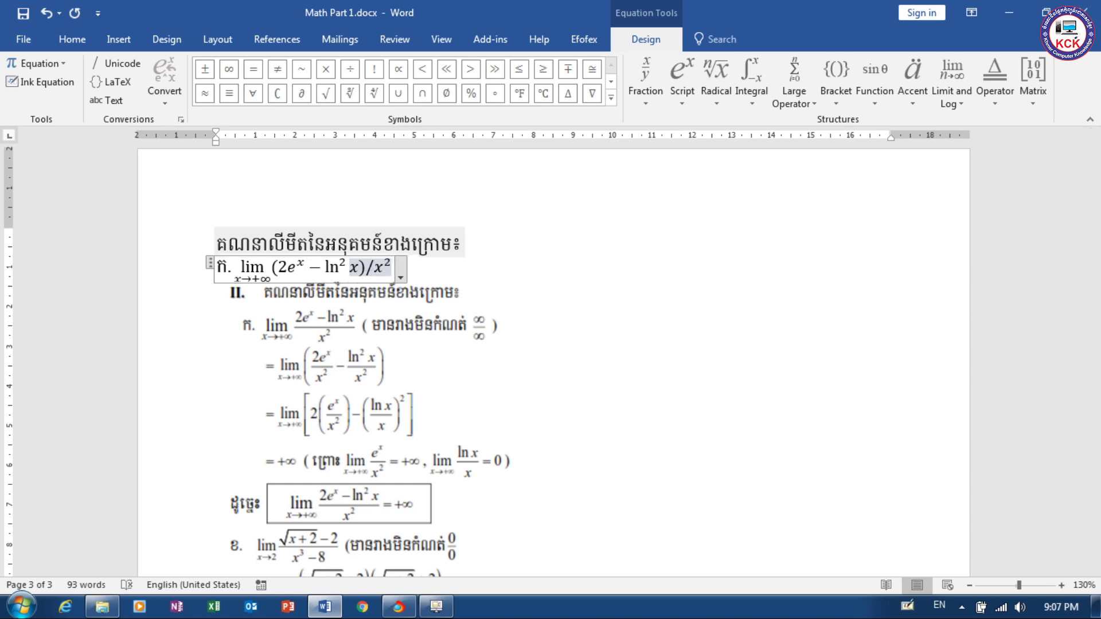
key(space)
key(shift+End)
key(BackSpace)
key(ctrl+z)
key(ctrl+z)
key(space)
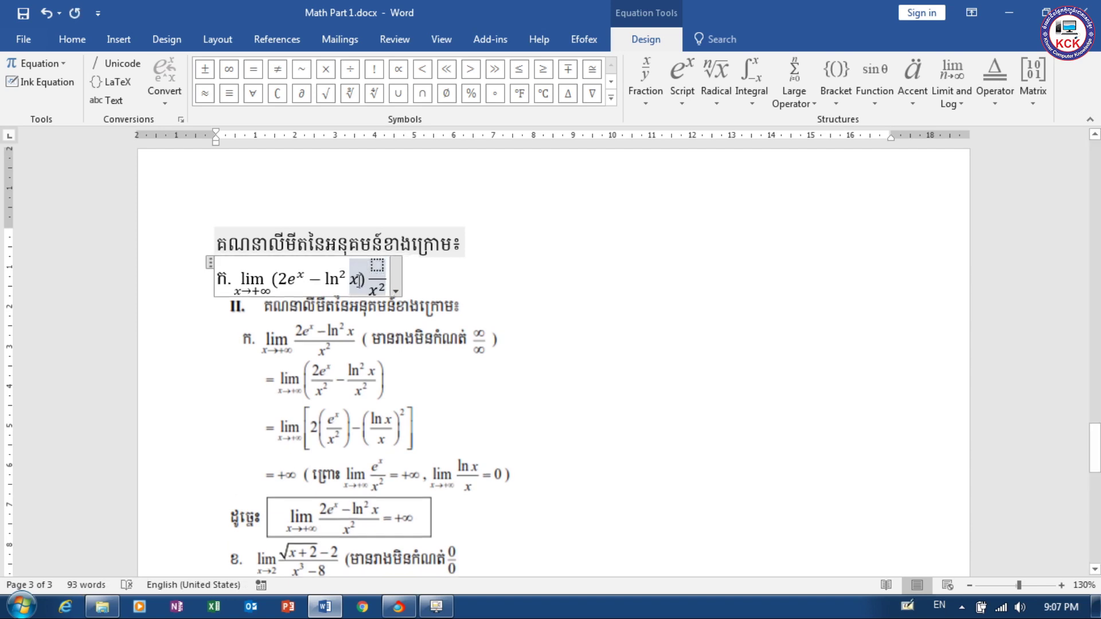
Delete the whole expression after lim, leaving the limit's empty placeholder.
drag(356, 280, 281, 279)
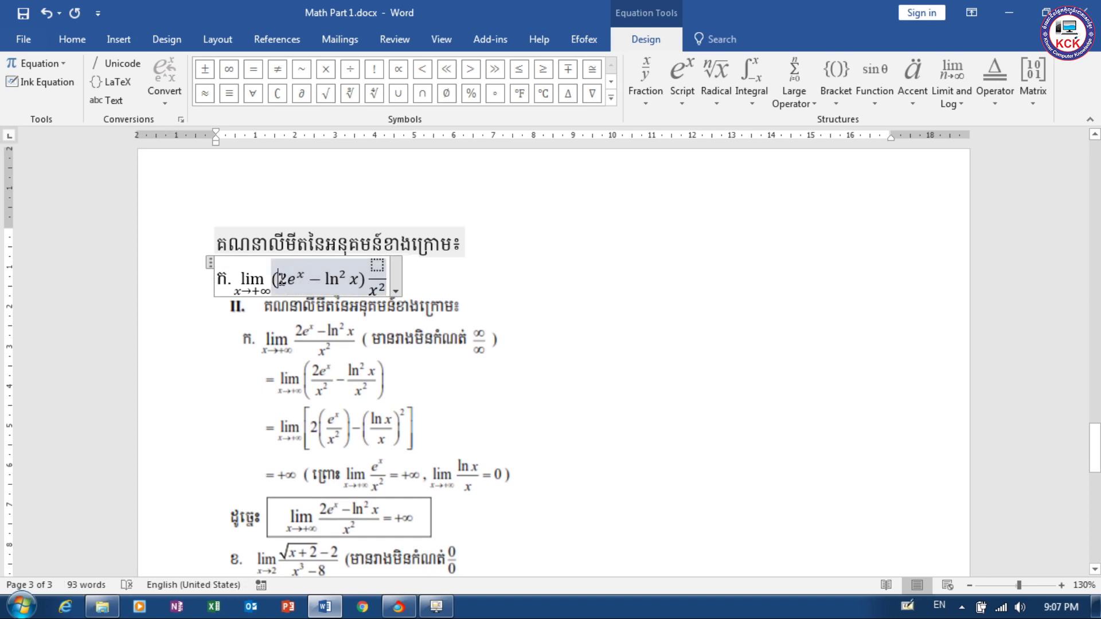
drag(280, 279, 281, 285)
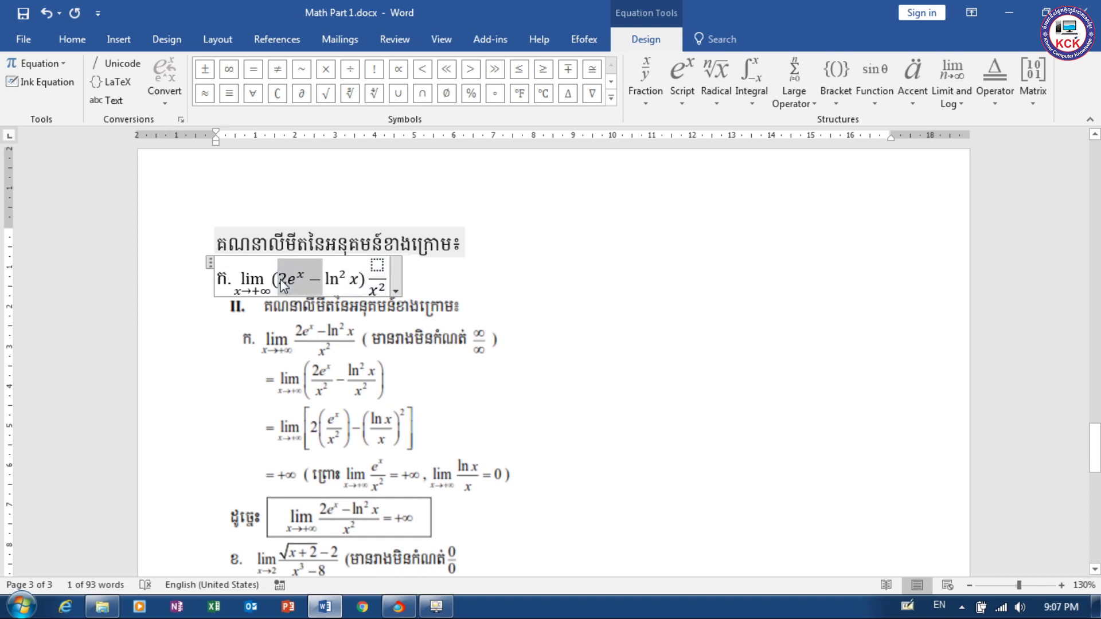
key(Delete)
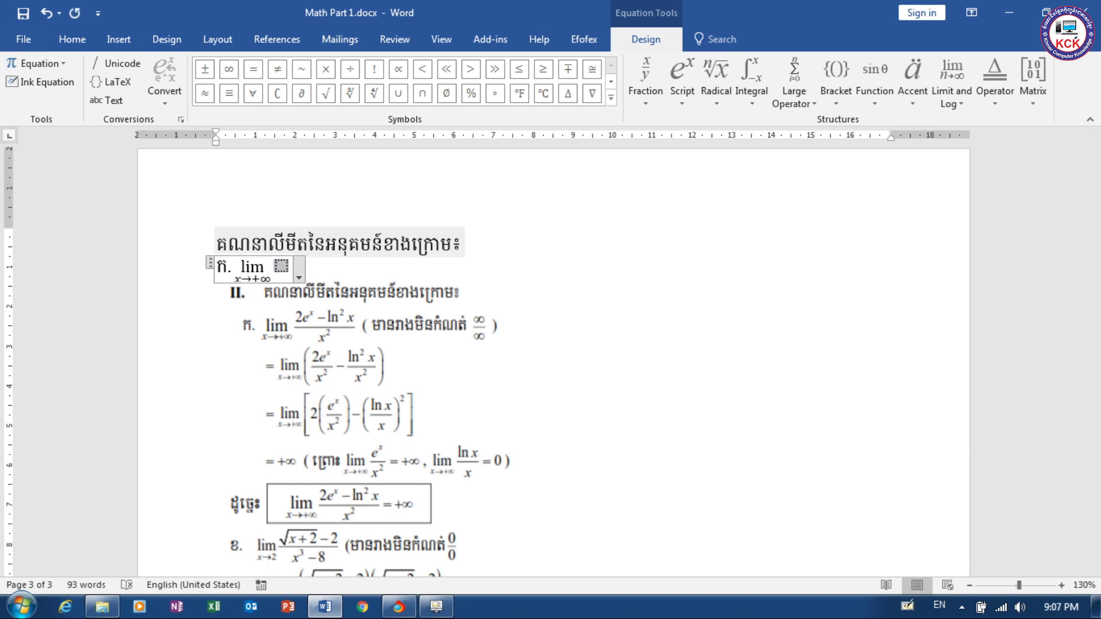
Type 2eˣ − ln² into the placeholder, correcting 'li' to 'ln'.
text(2e)
text(^x)
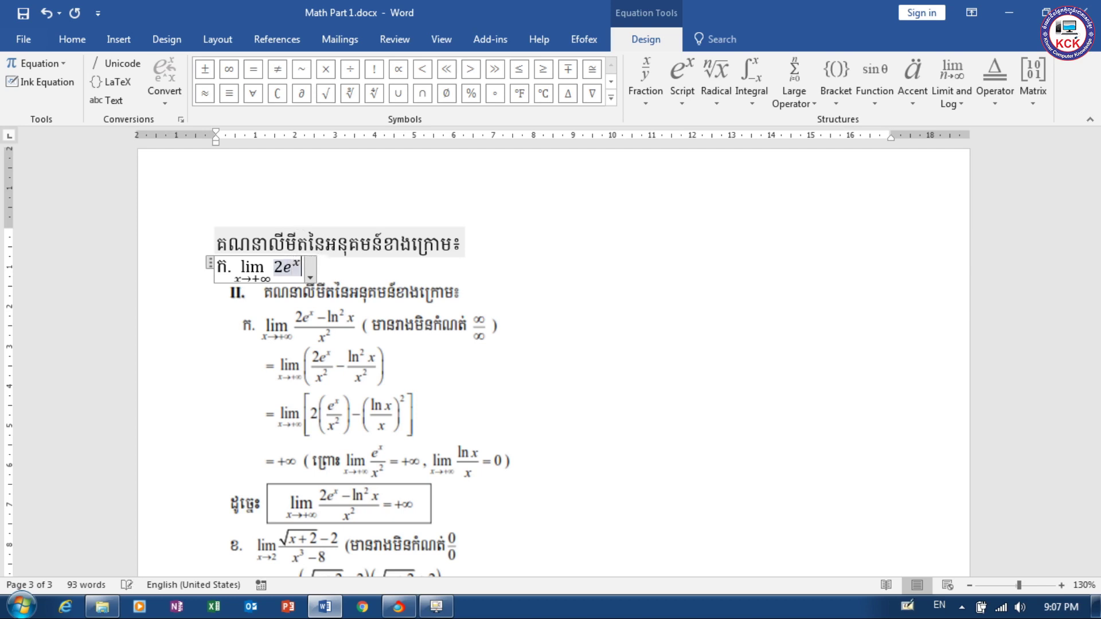
text(-li)
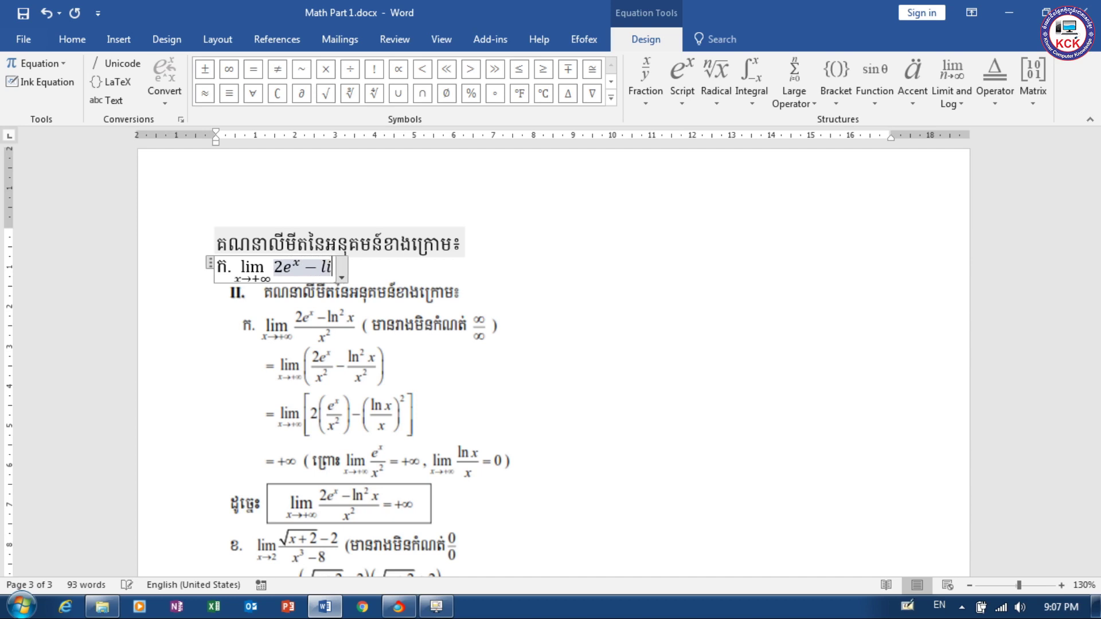
key(BackSpace)
text(n)
text(^2)
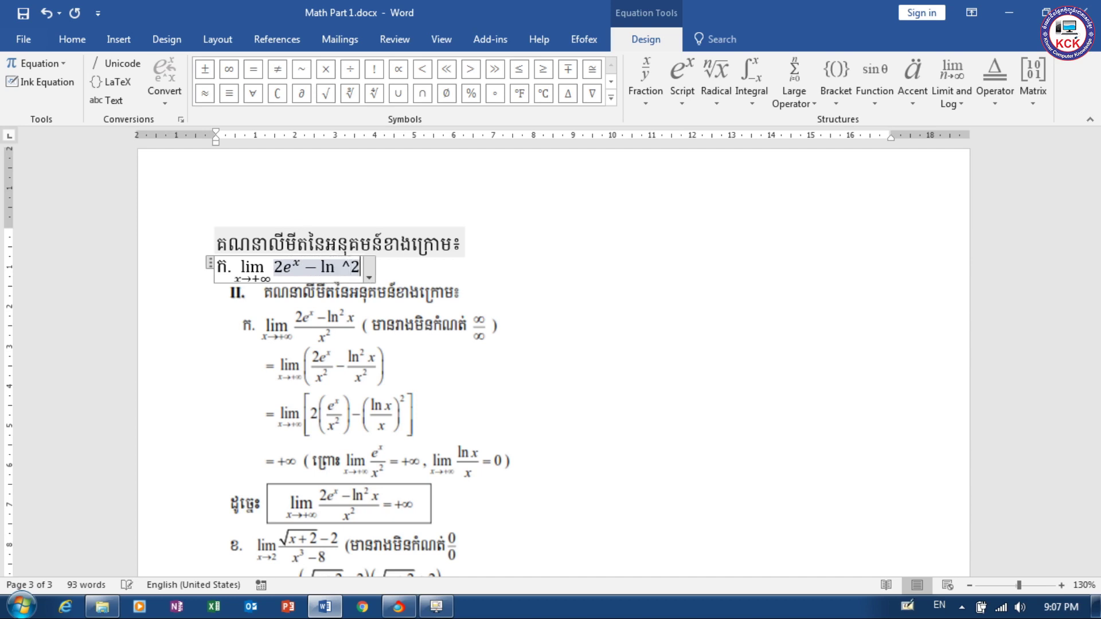
key(space)
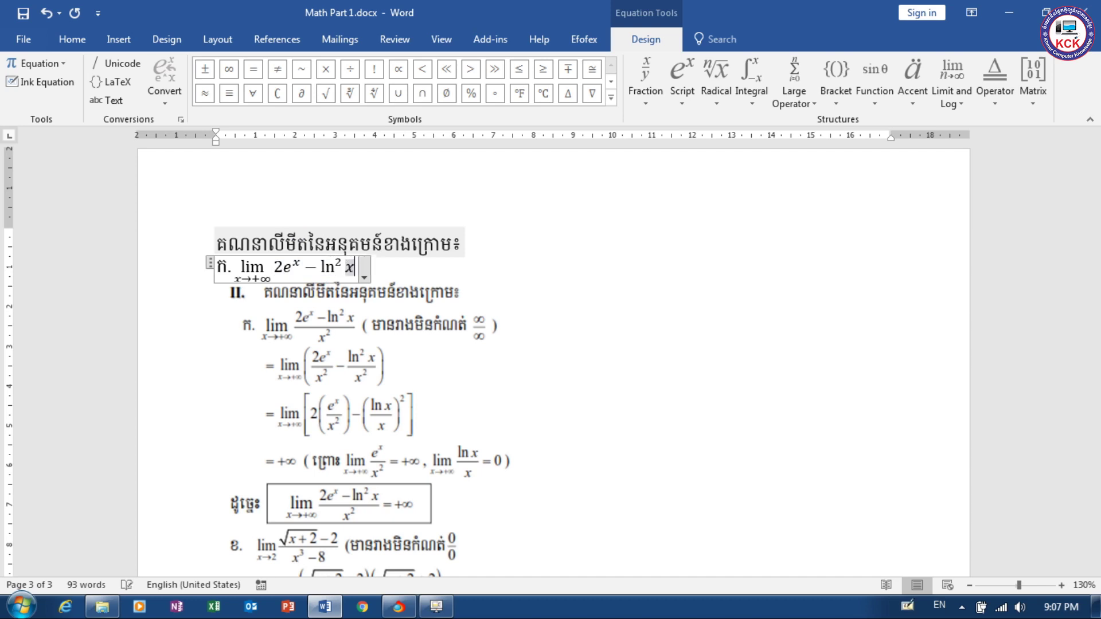
Add x as the ln² argument, undo the accidental fraction, and select 2eˣ − ln² x.
text(x/)
key(BackSpace)
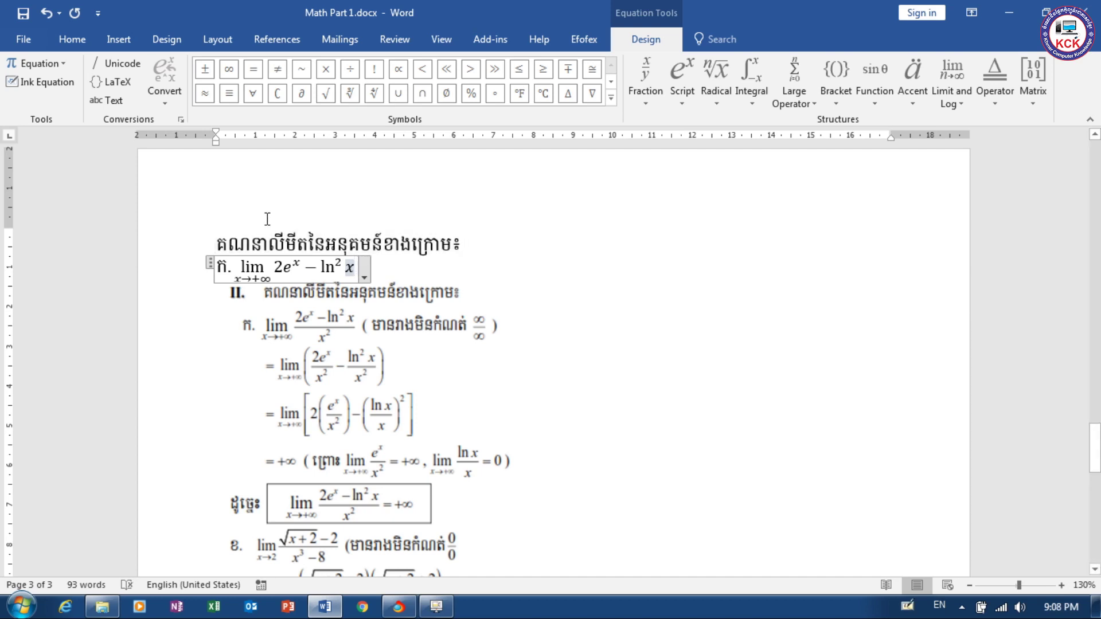
text(/)
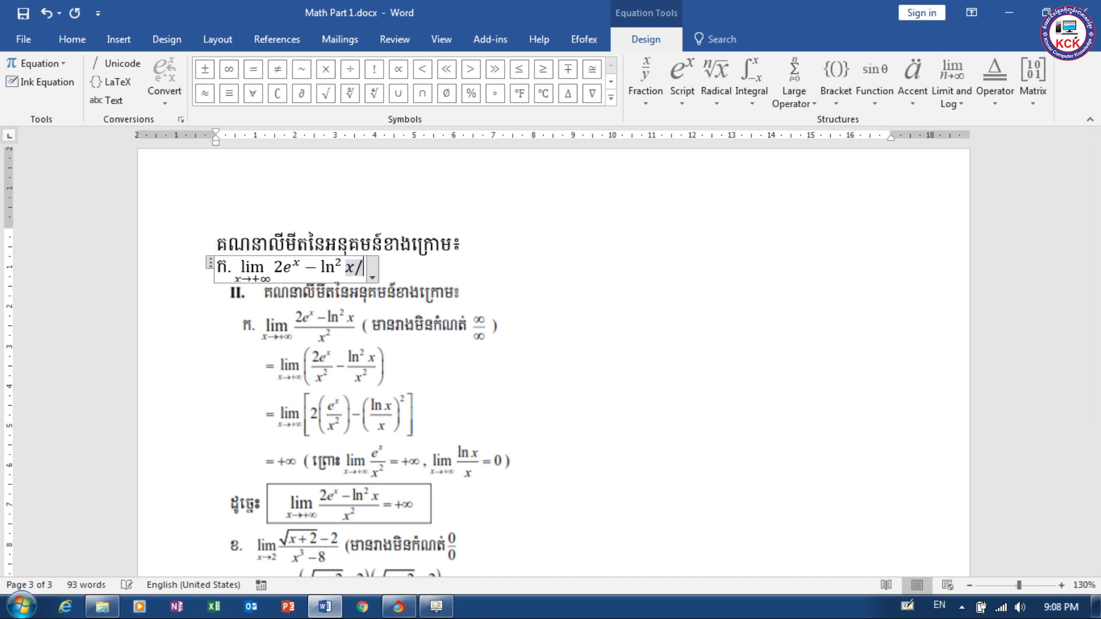
text(⬚ z)
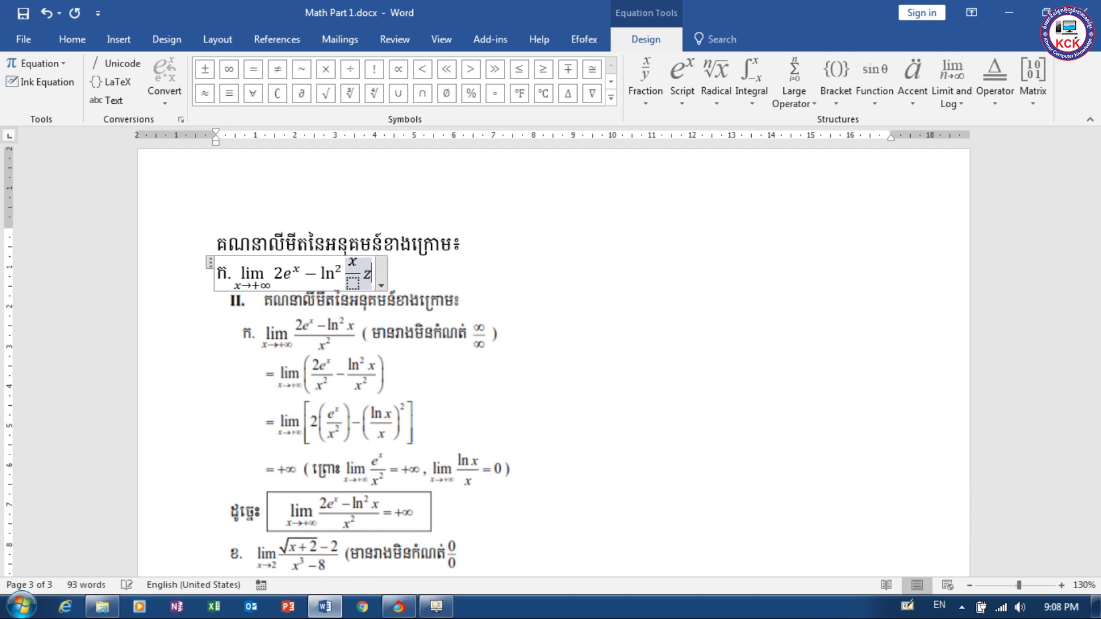
key(ctrl+z)
key(ctrl+z)
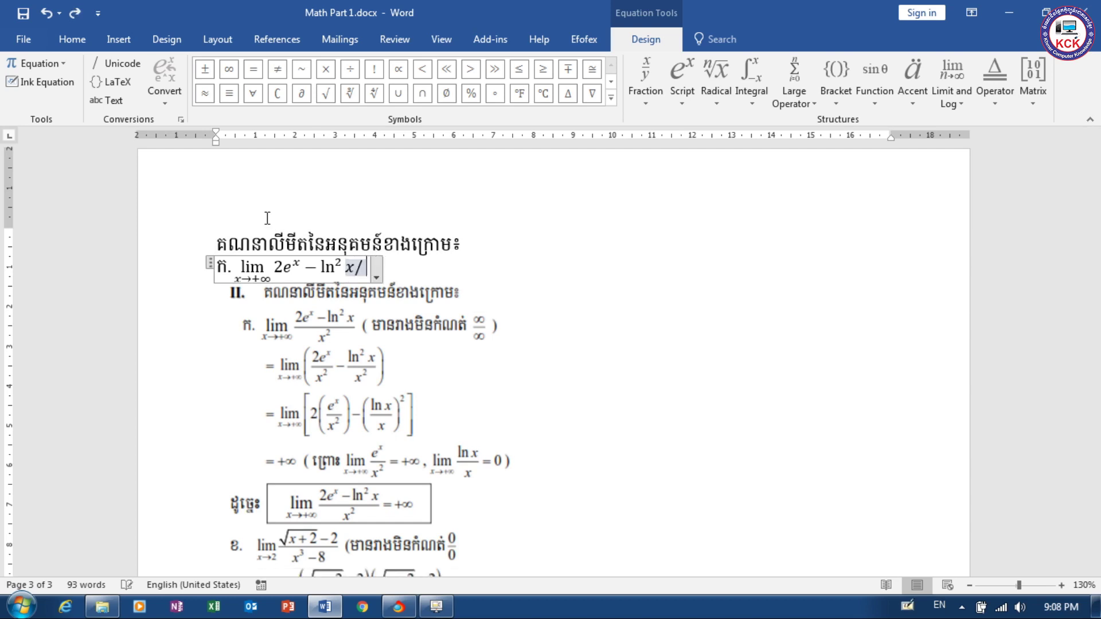
key(BackSpace)
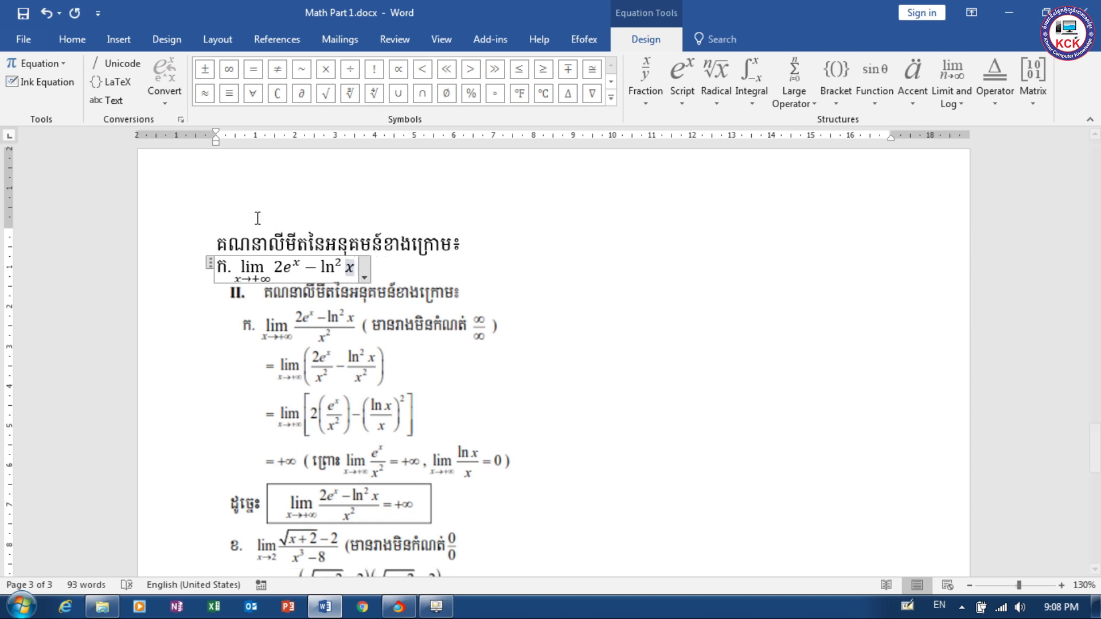
drag(354, 266, 275, 266)
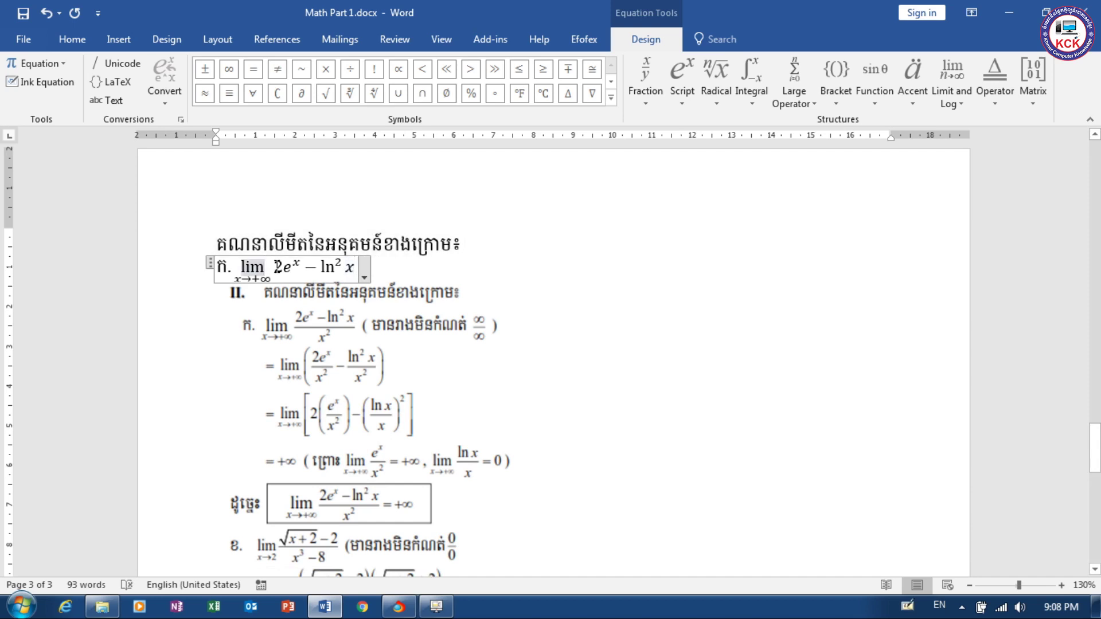
key(ctrl+End)
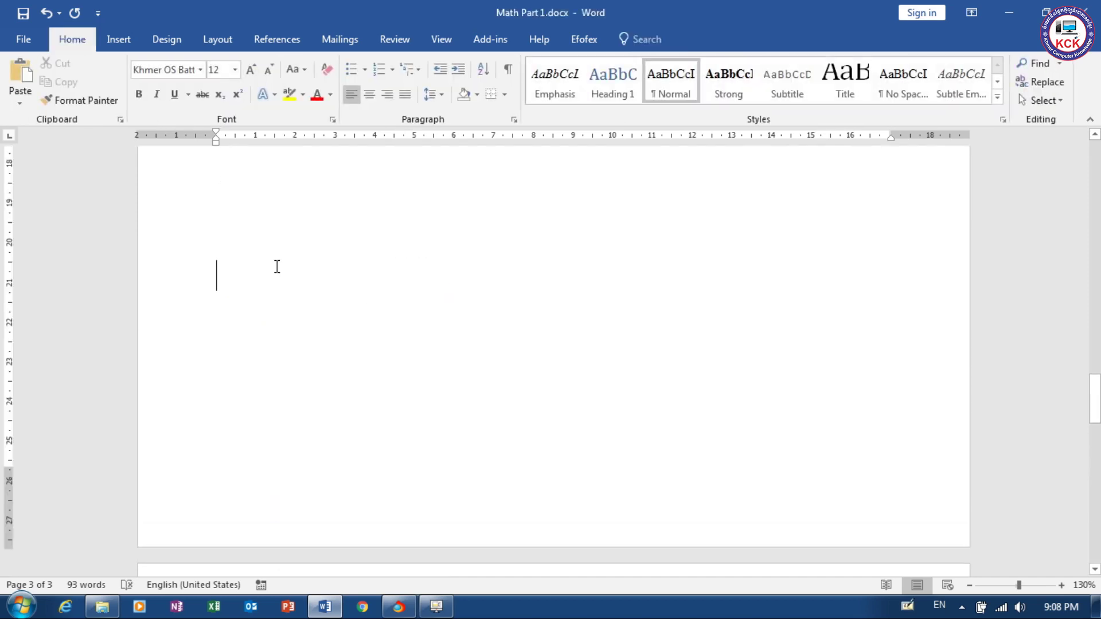
Restore the equation and put an opening bracket before 2eˣ − ln² x.
key(ctrl+z)
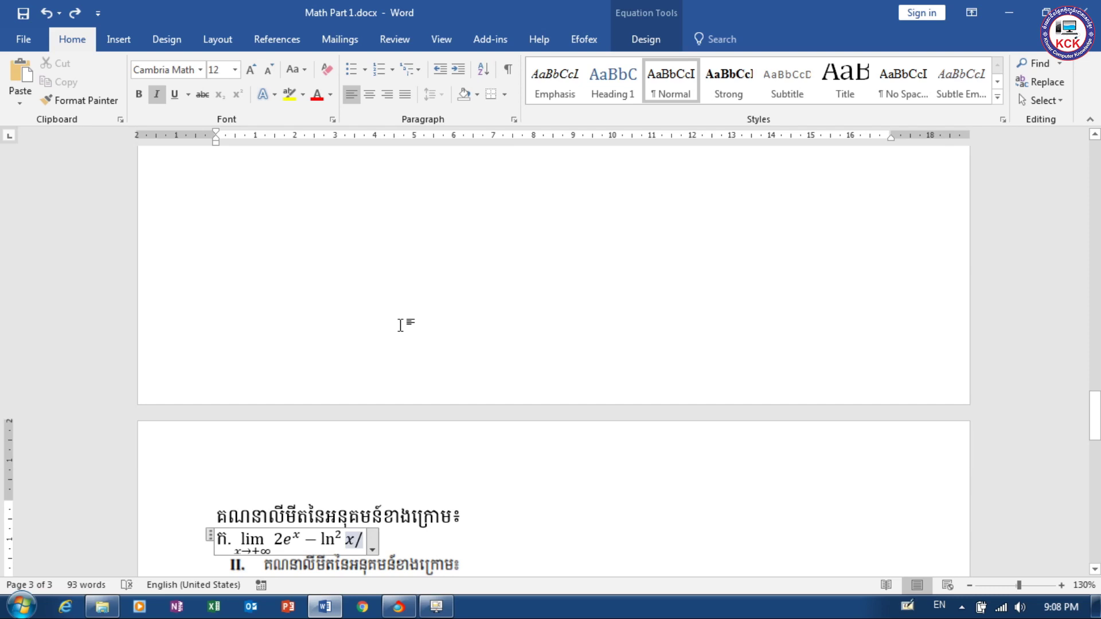
drag(1093, 417, 1094, 446)
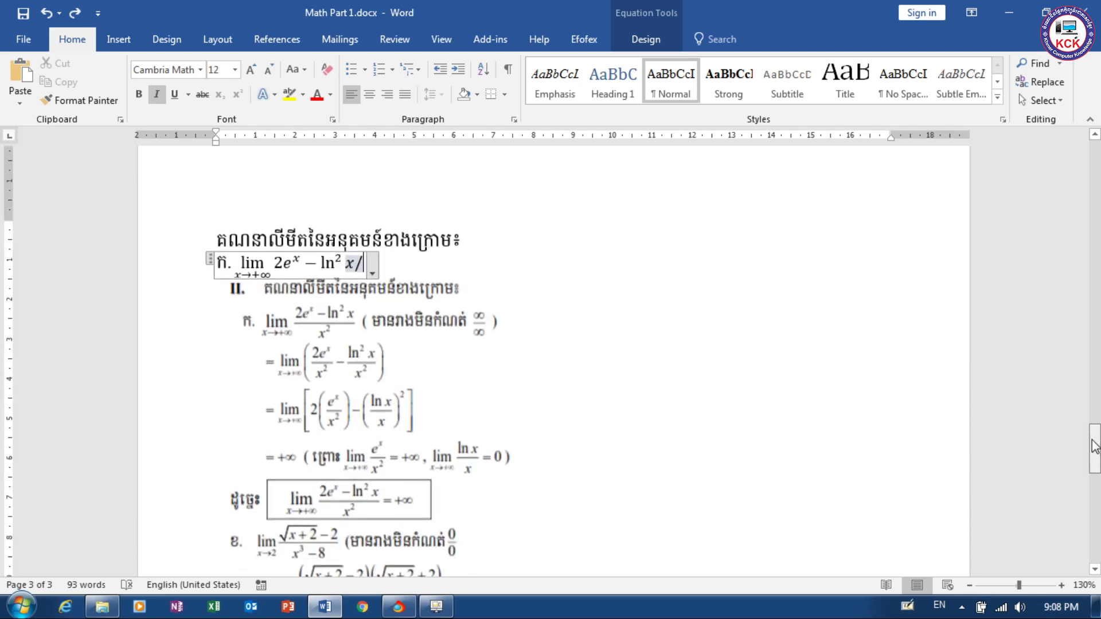
key(ctrl+y)
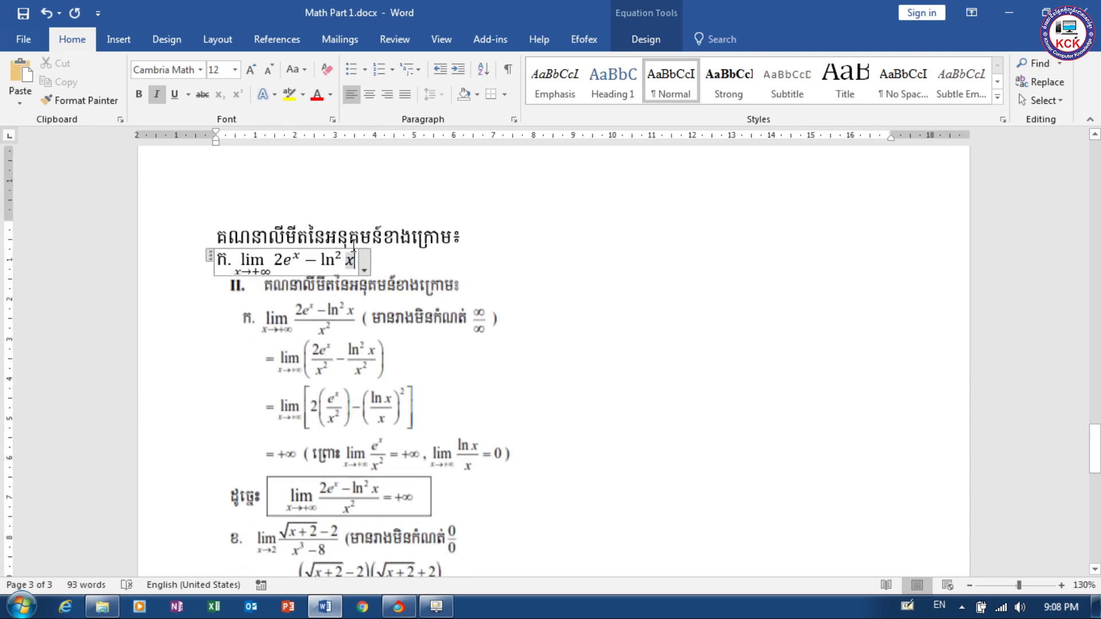
click(274, 261)
key(shift+End)
text(()
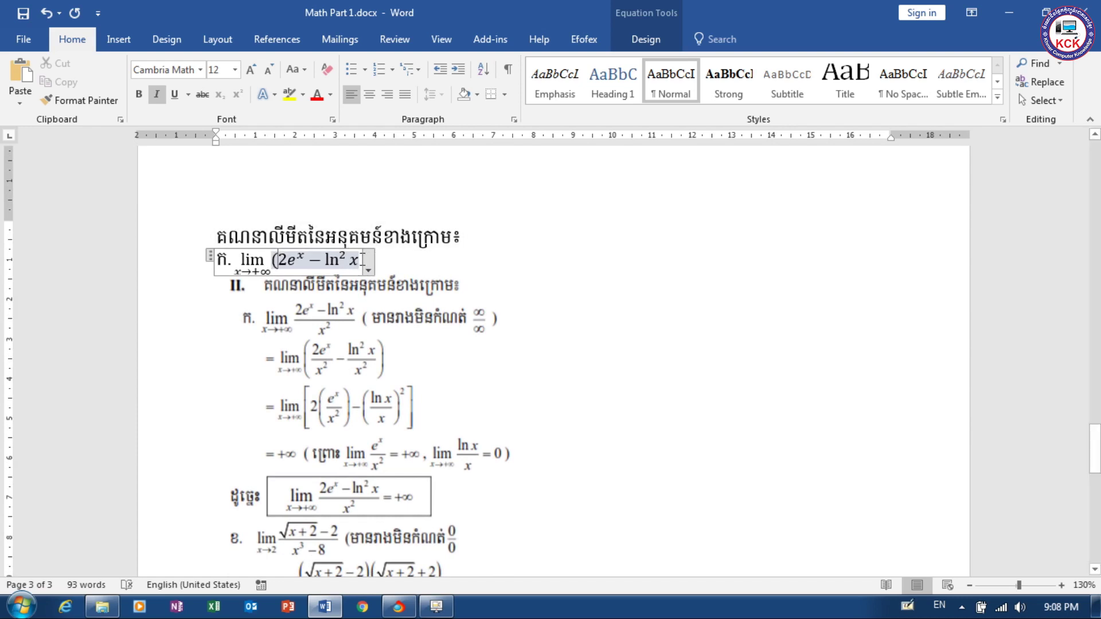
Close the bracket, create an empty fraction, and move 2eˣ − ln² x into its numerator.
click(361, 259)
text()/)
key(space)
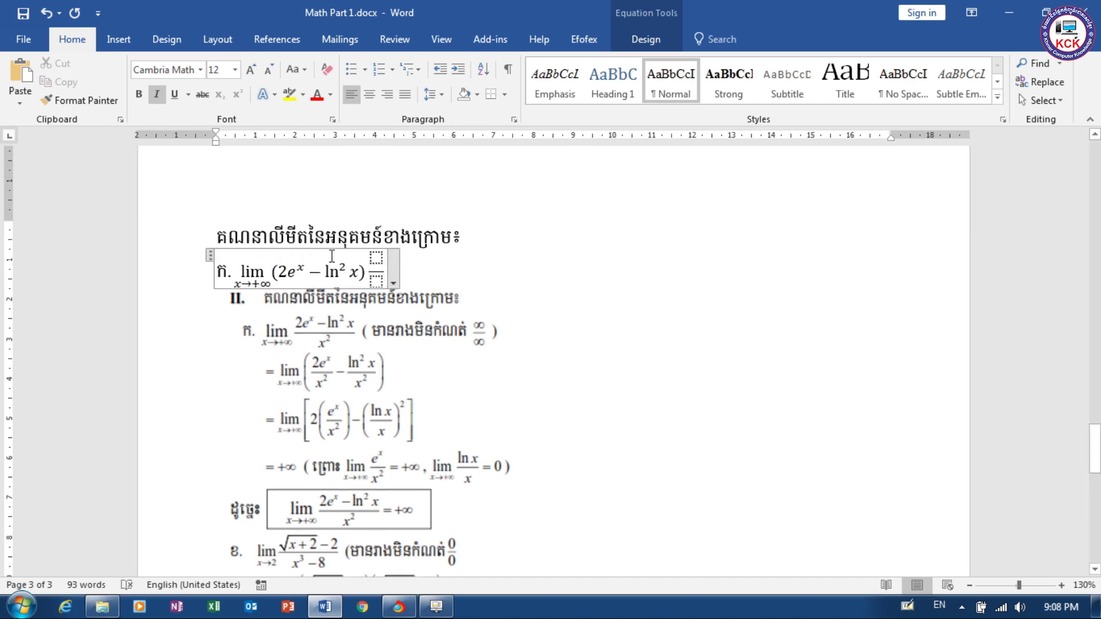
drag(360, 273, 282, 279)
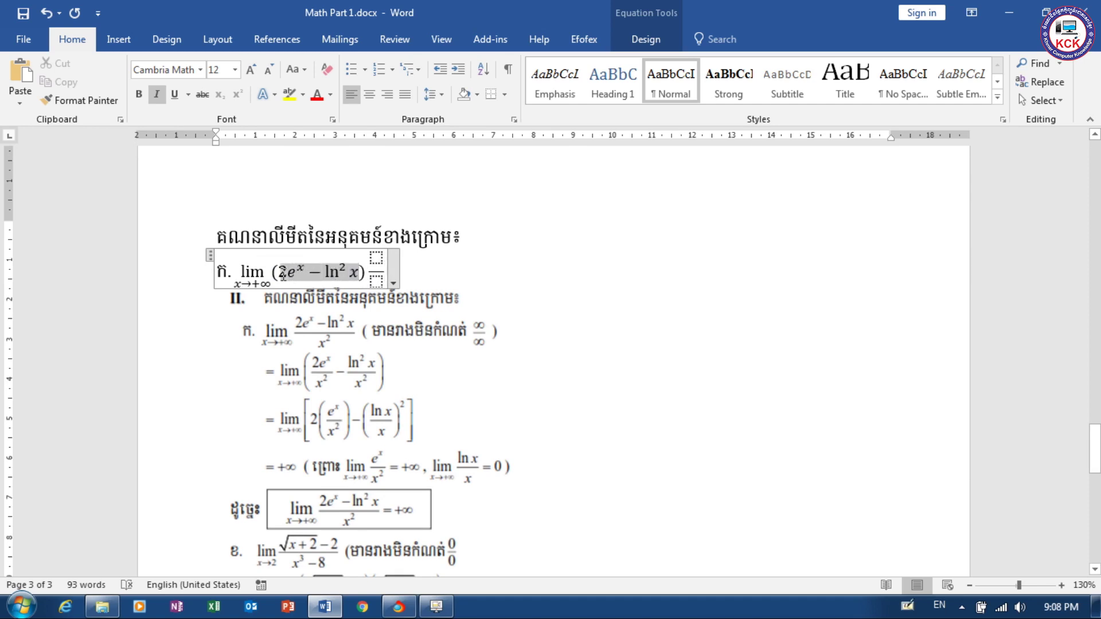
key(Delete)
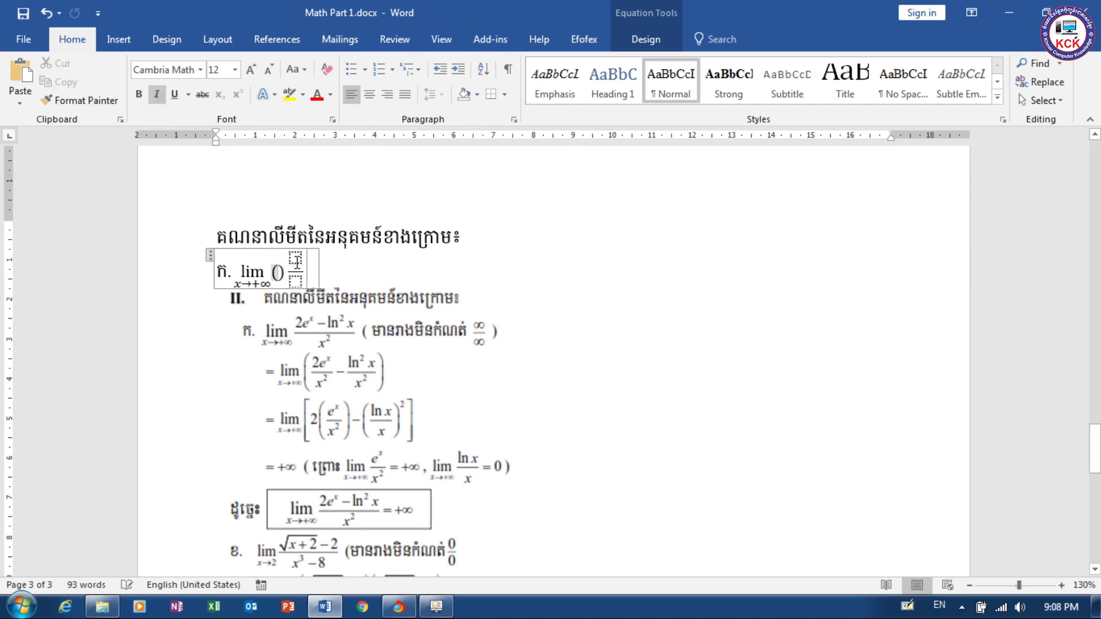
text(2eˣ − ln² x)
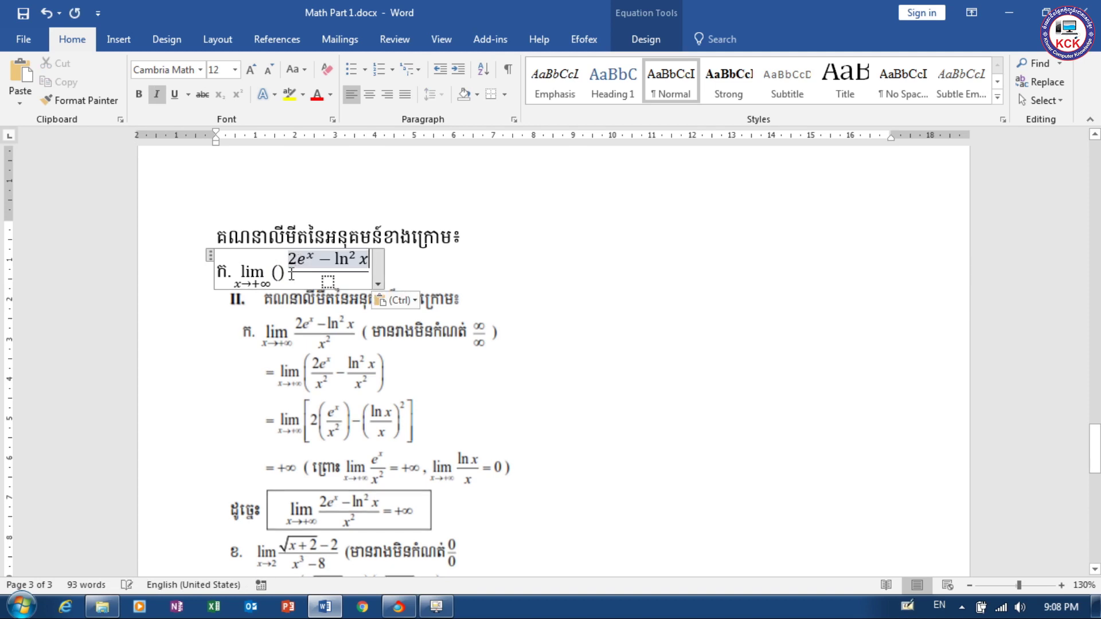
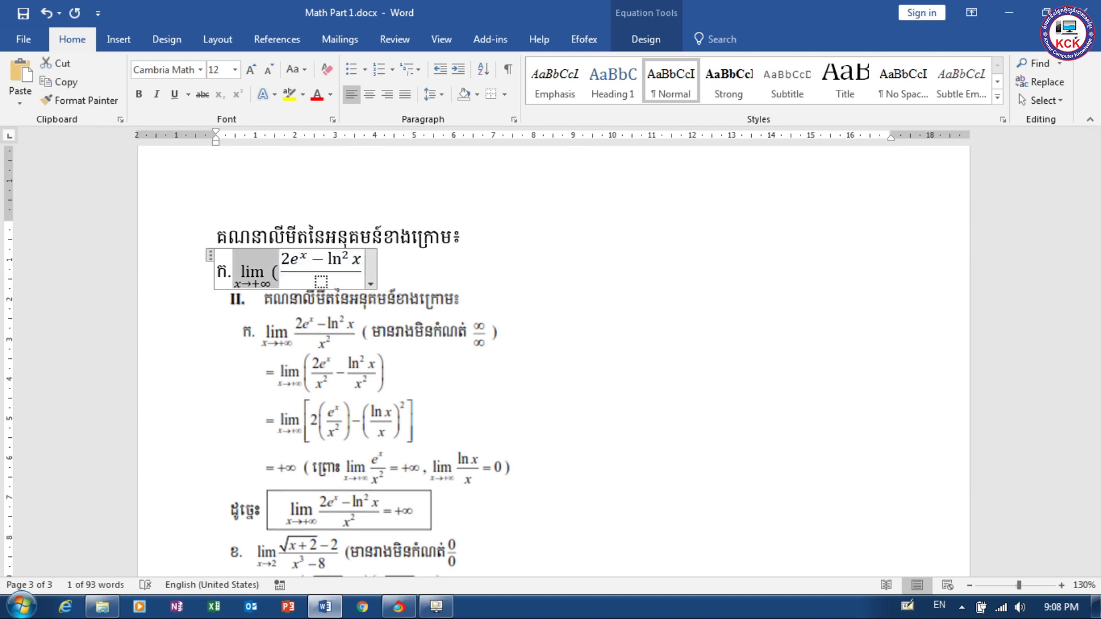
Delete the stray opening parenthesis before the fraction and select the lim x→+∞ part.
key(Delete)
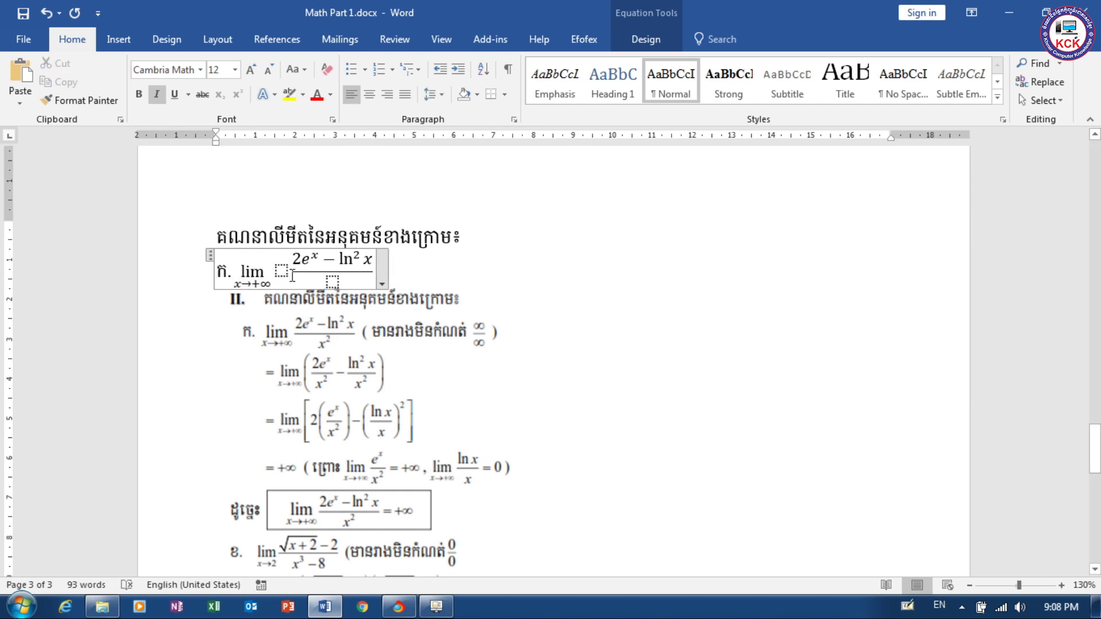
key(shift+Left)
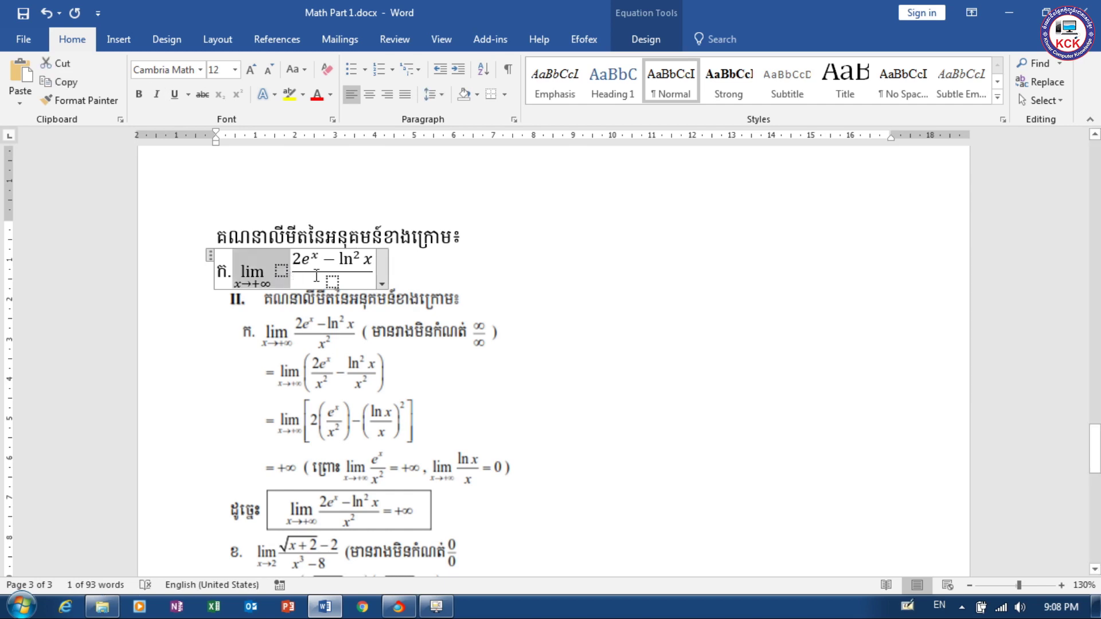
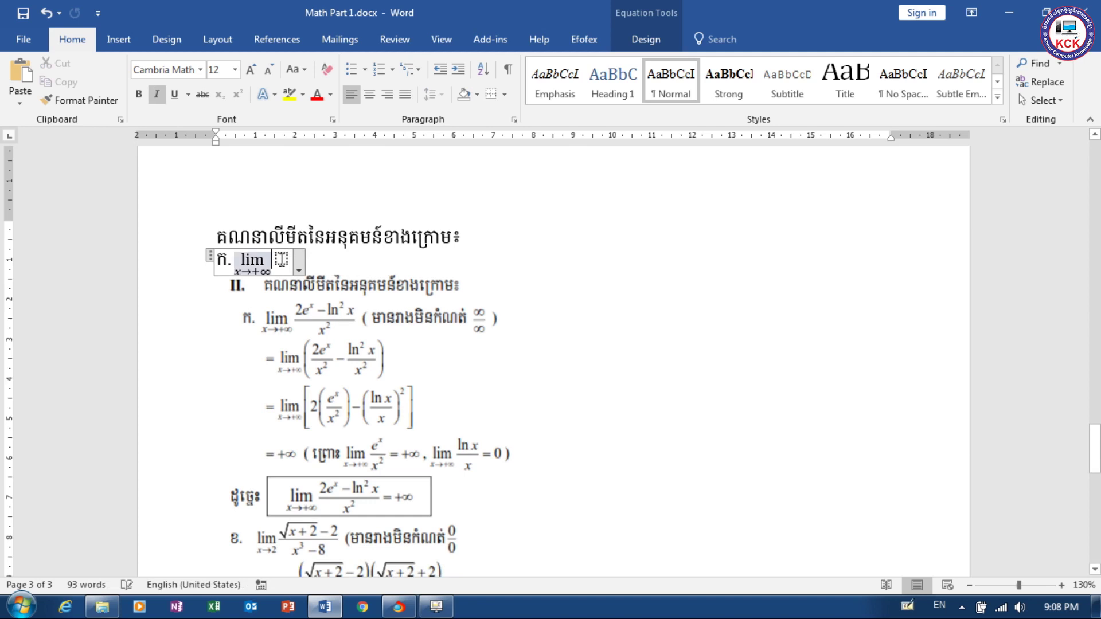
Build the stacked fraction (2eˣ − ln²x)/x² after the limit x→+∞.
key(Right)
text(/)
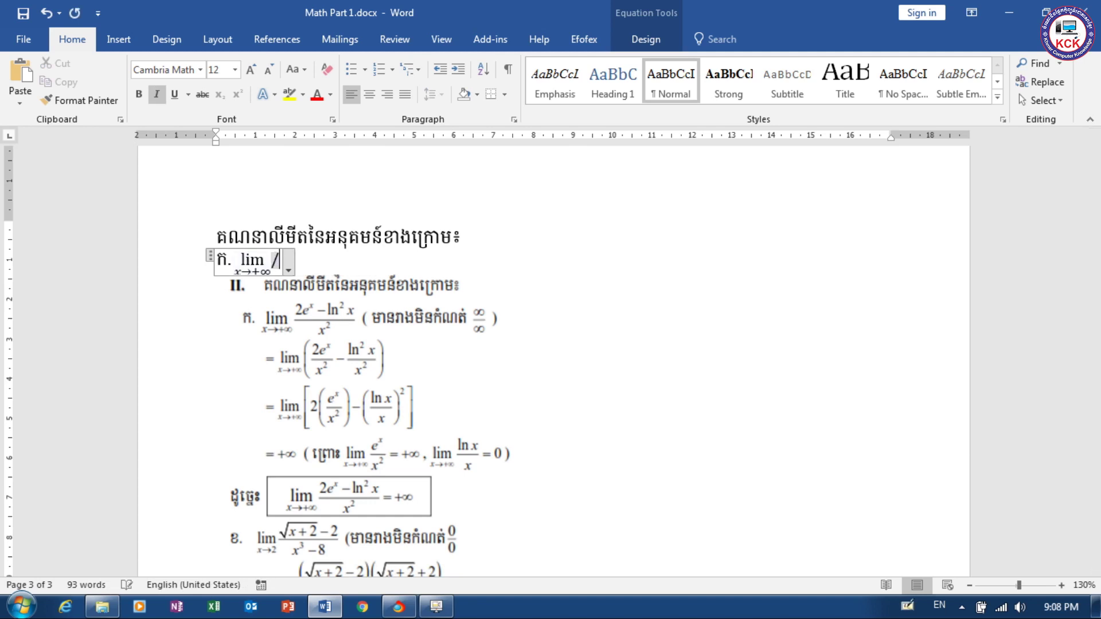
key(space)
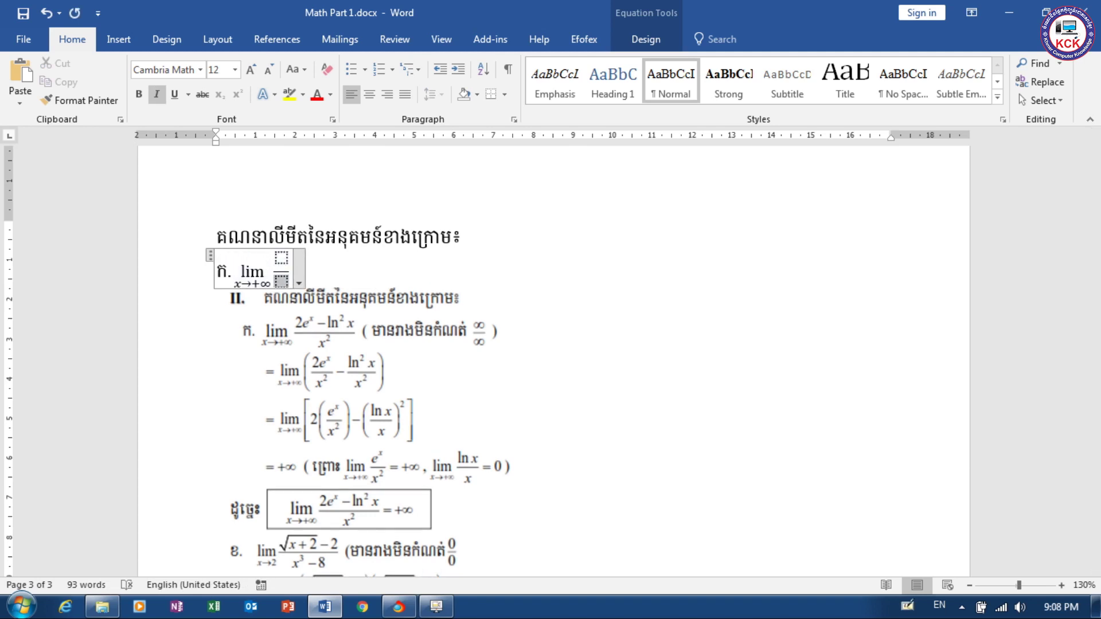
key(Up)
key(Down)
text(2e)
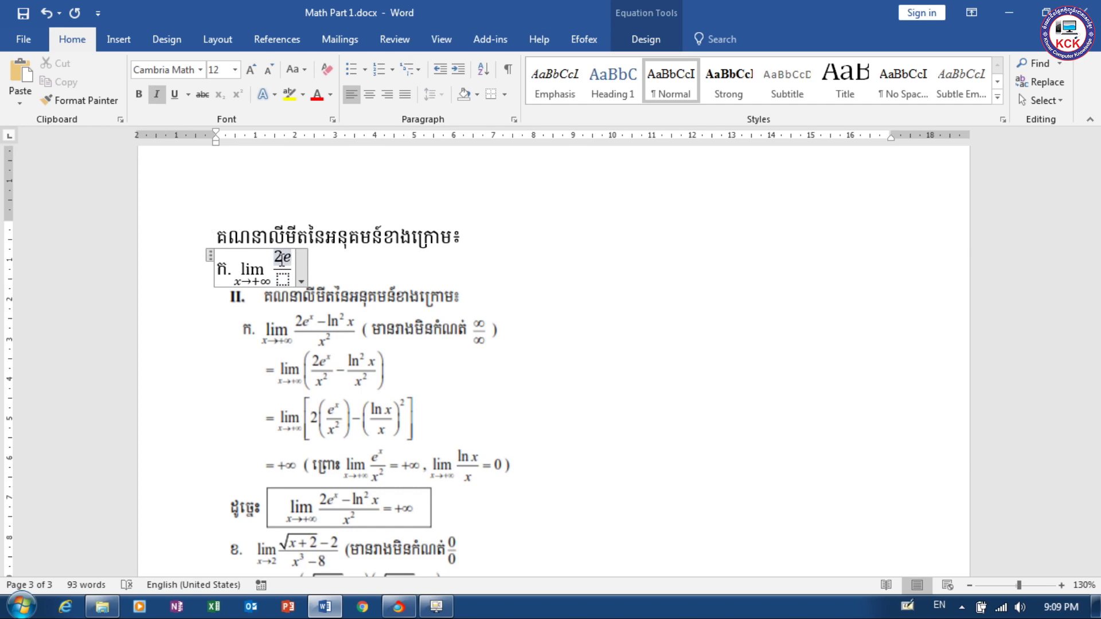
text(^x)
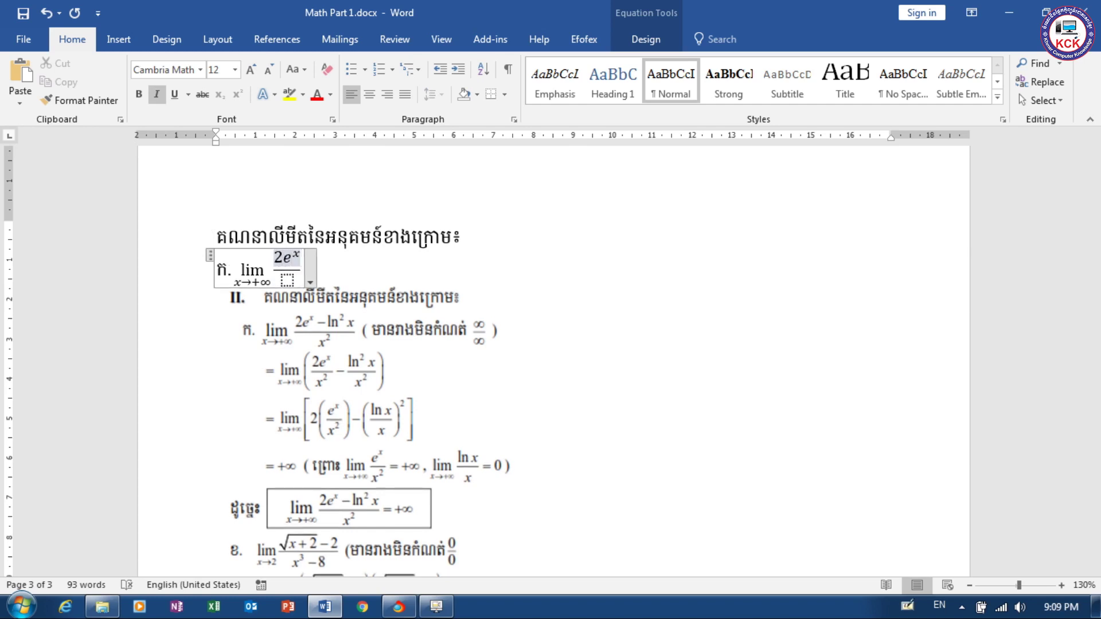
text(-)
text(ln)
text(^2)
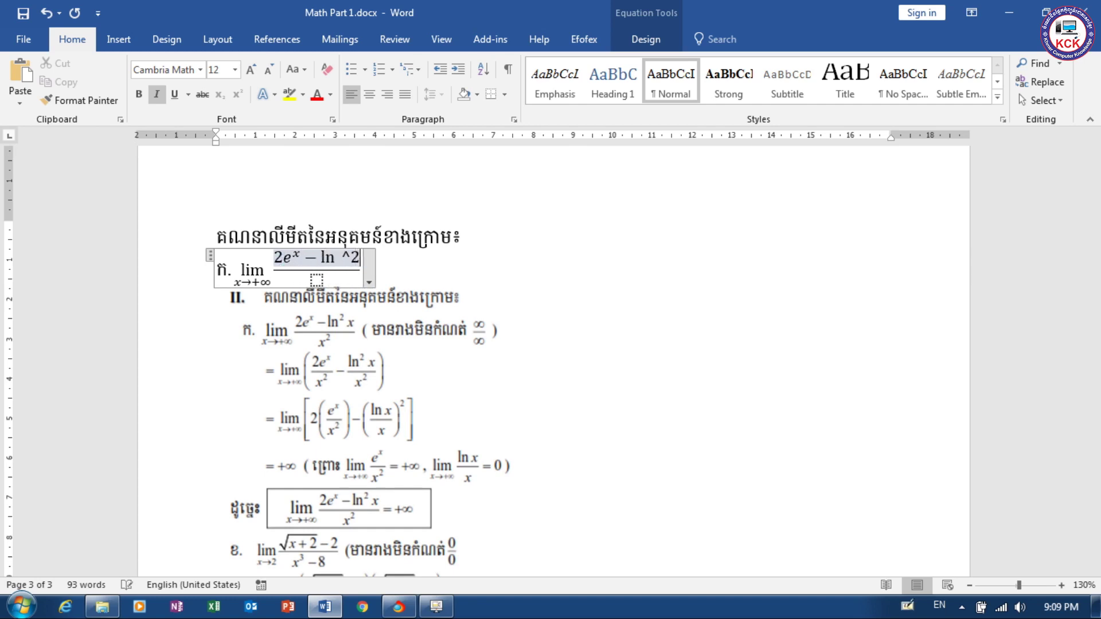
text( x)
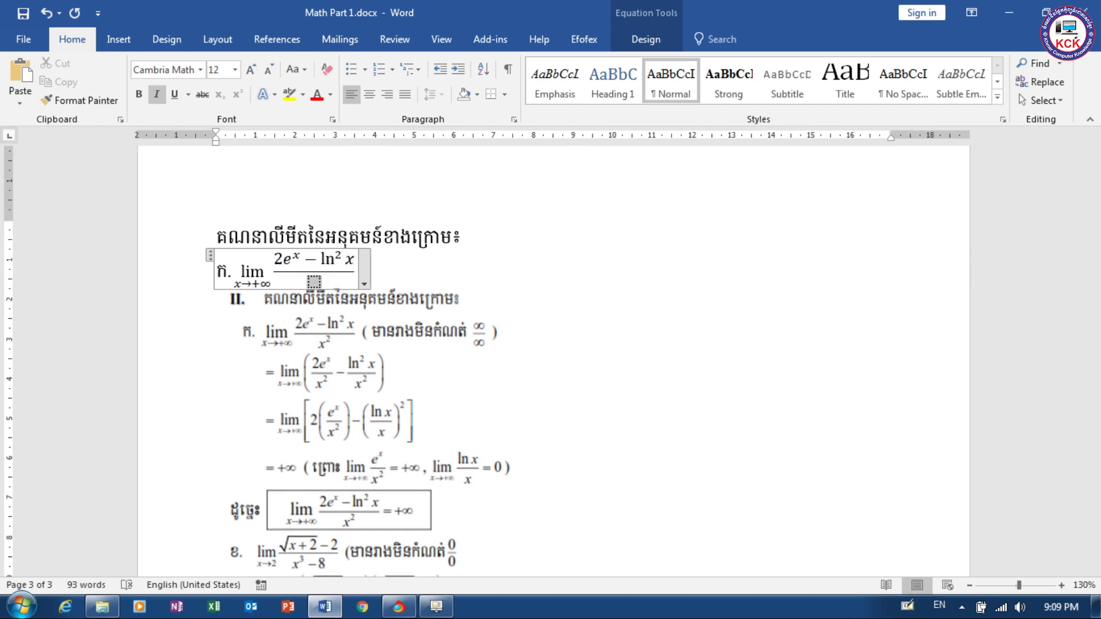
text(x)
text(^2)
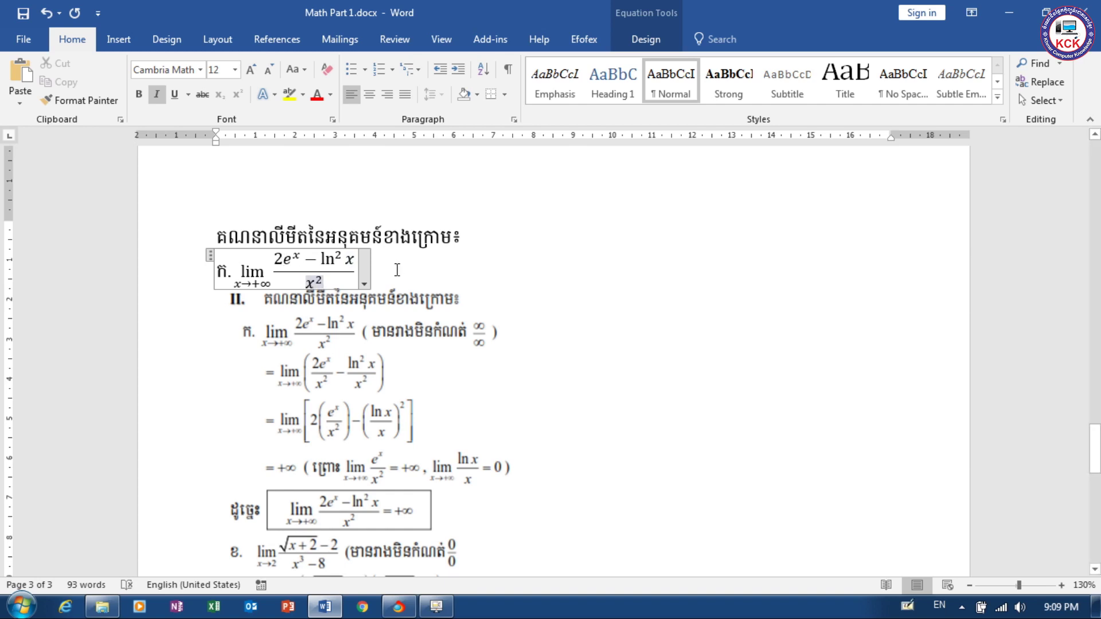
click(356, 267)
Add the note (មានរាងមិនកំណត់ ∞/∞) in parentheses after the limit, then start a new line.
text(()
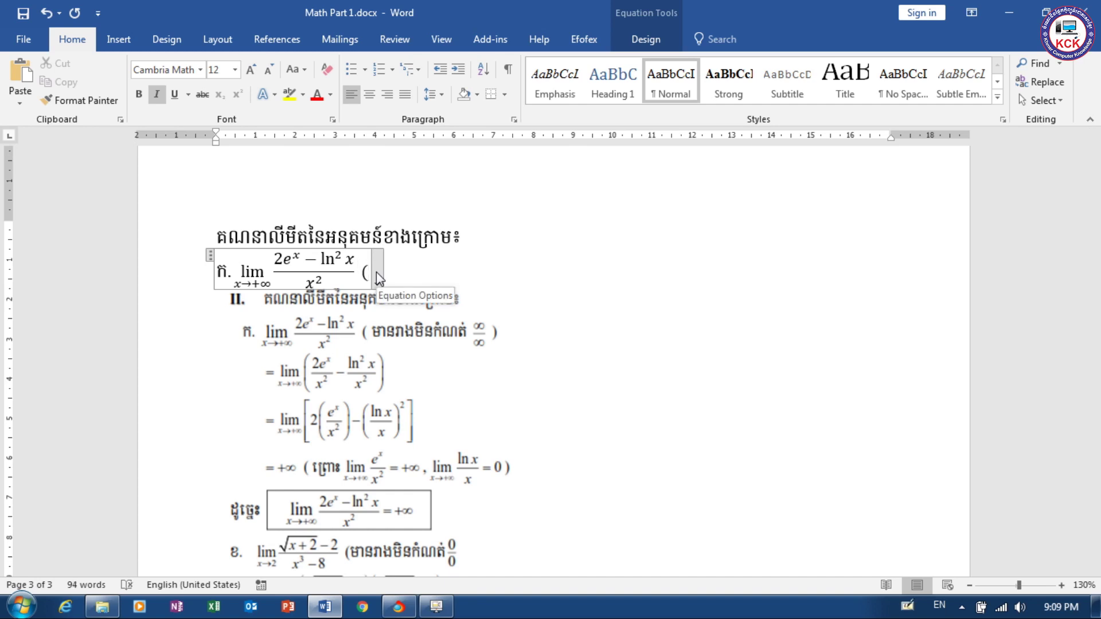
key(alt+shift)
text(មានរាង)
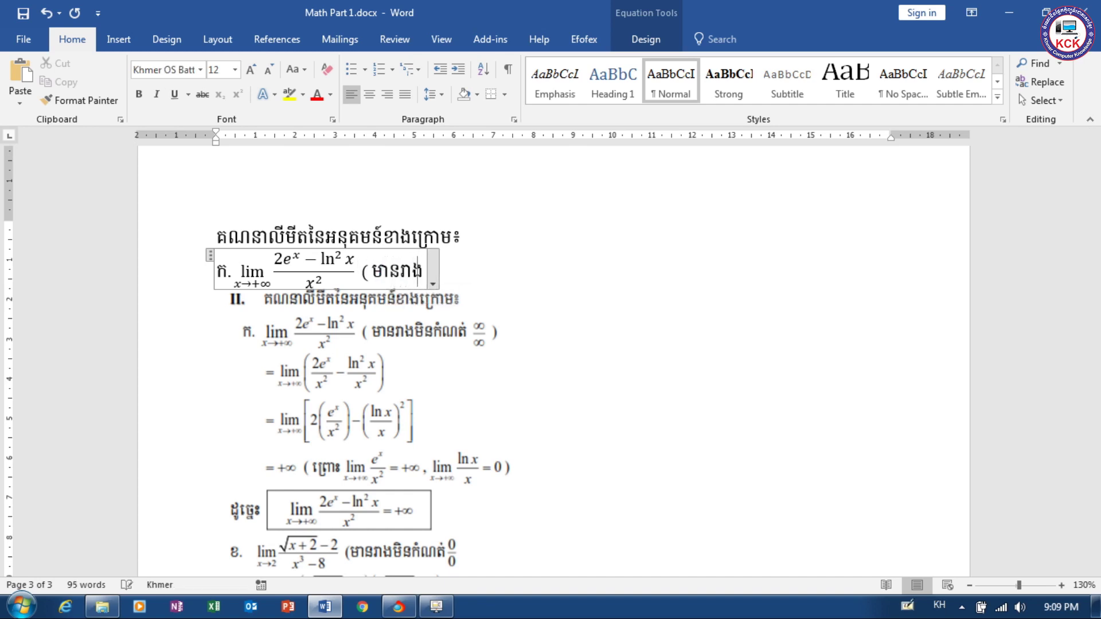
text(មិន)
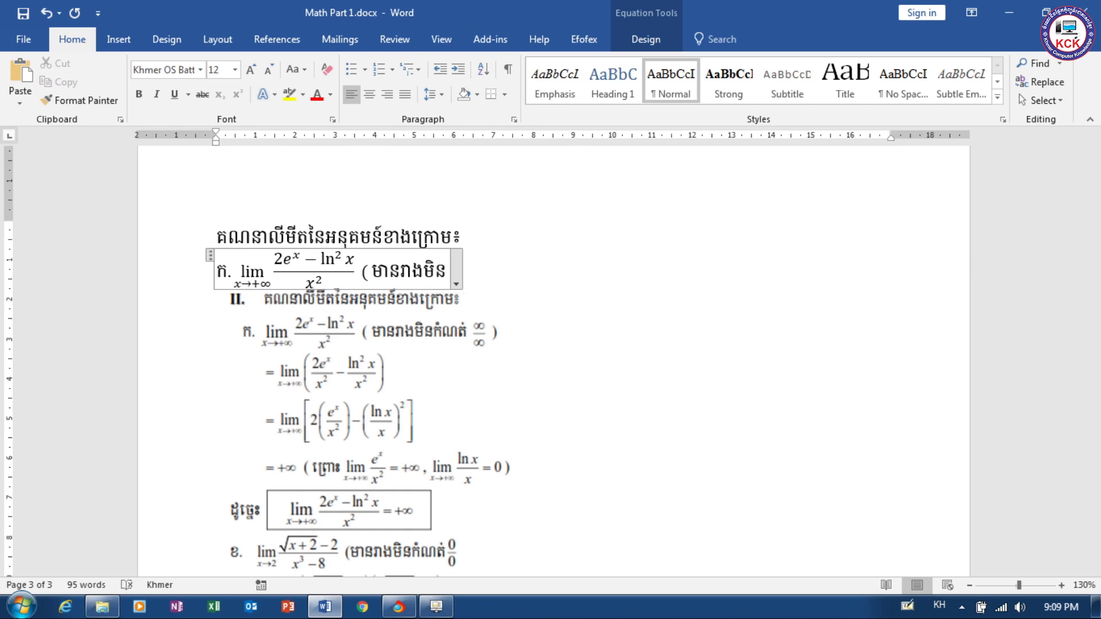
text(កំ)
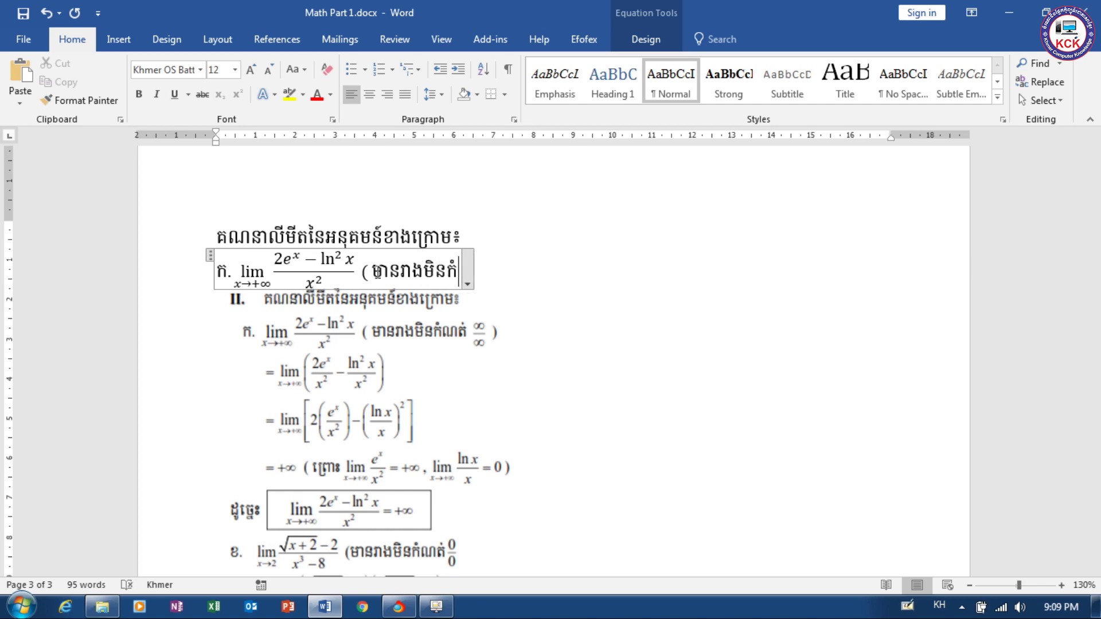
text(ណត់)
key(alt+shift)
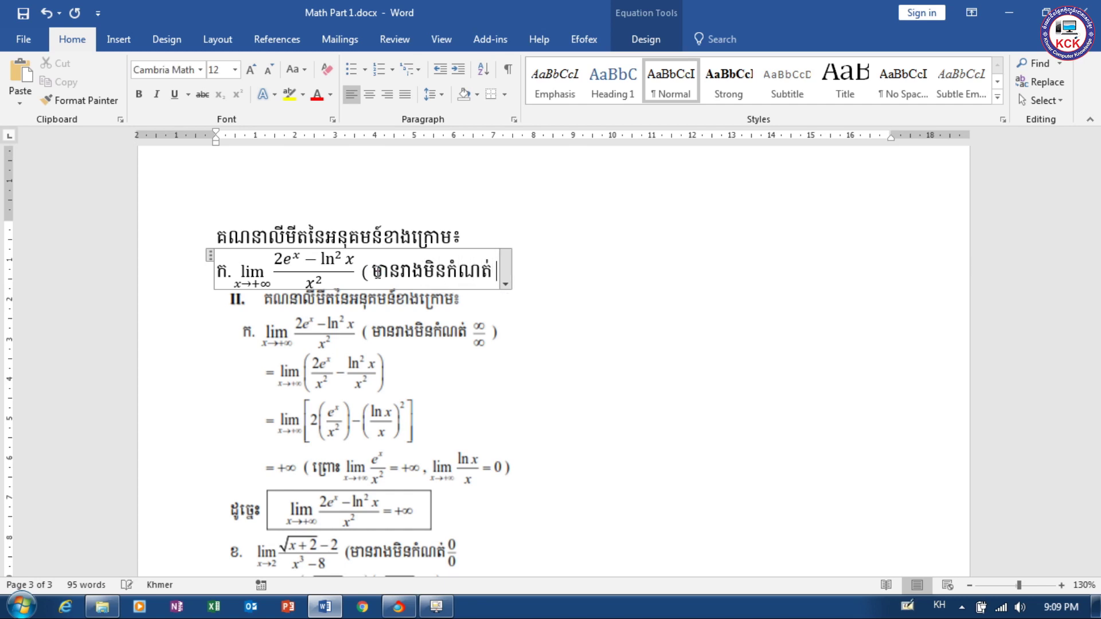
text(\infty)
text( /i)
key(BackSpace)
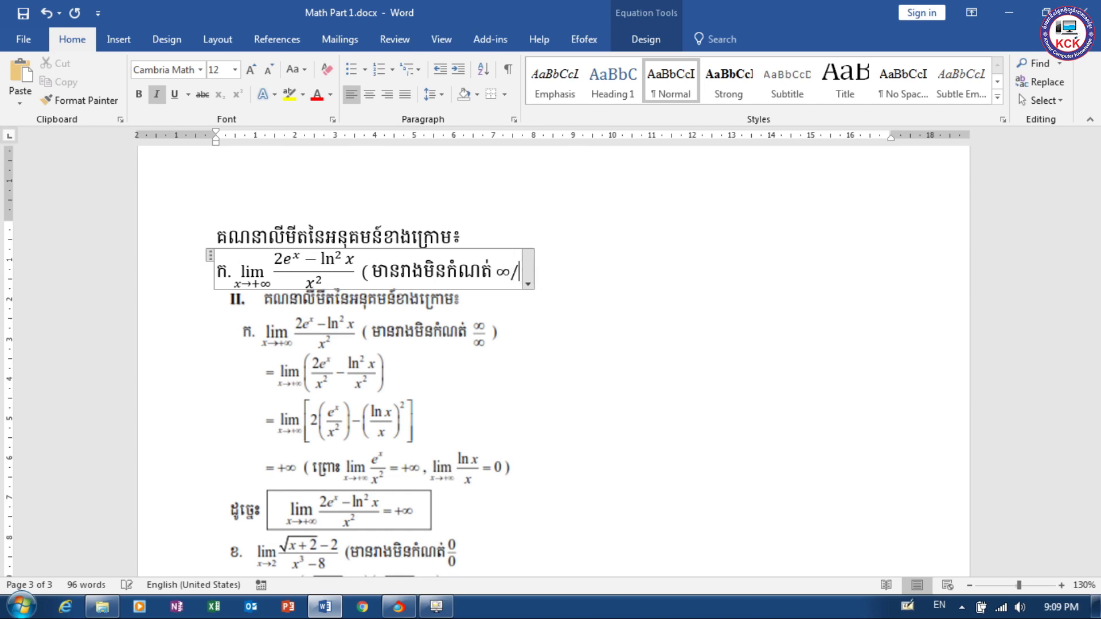
text(\)
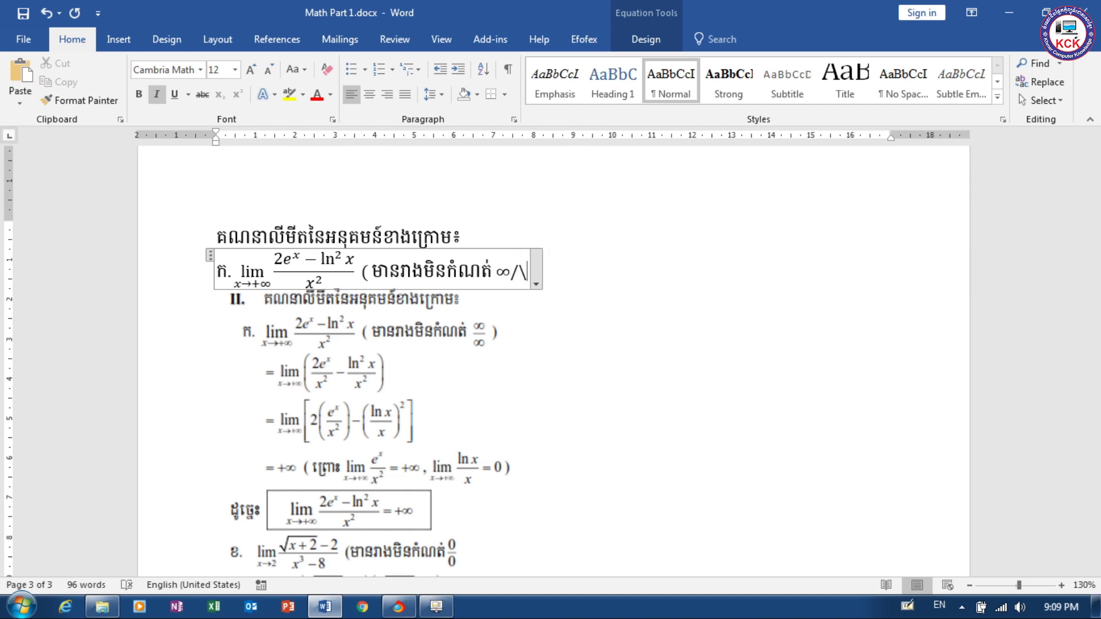
text(infty)
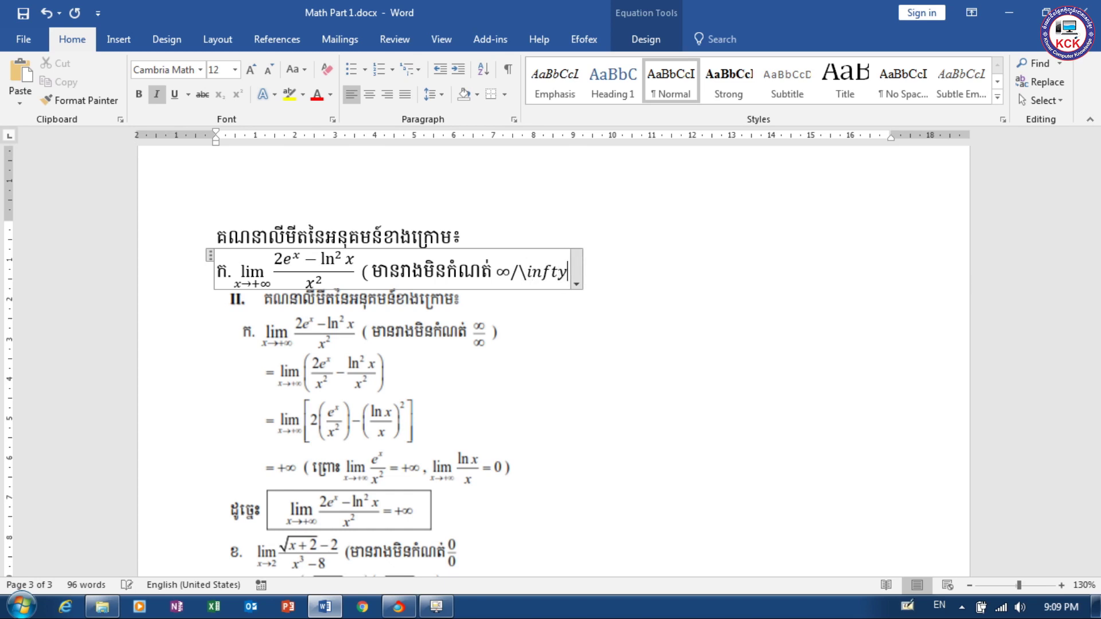
key(space)
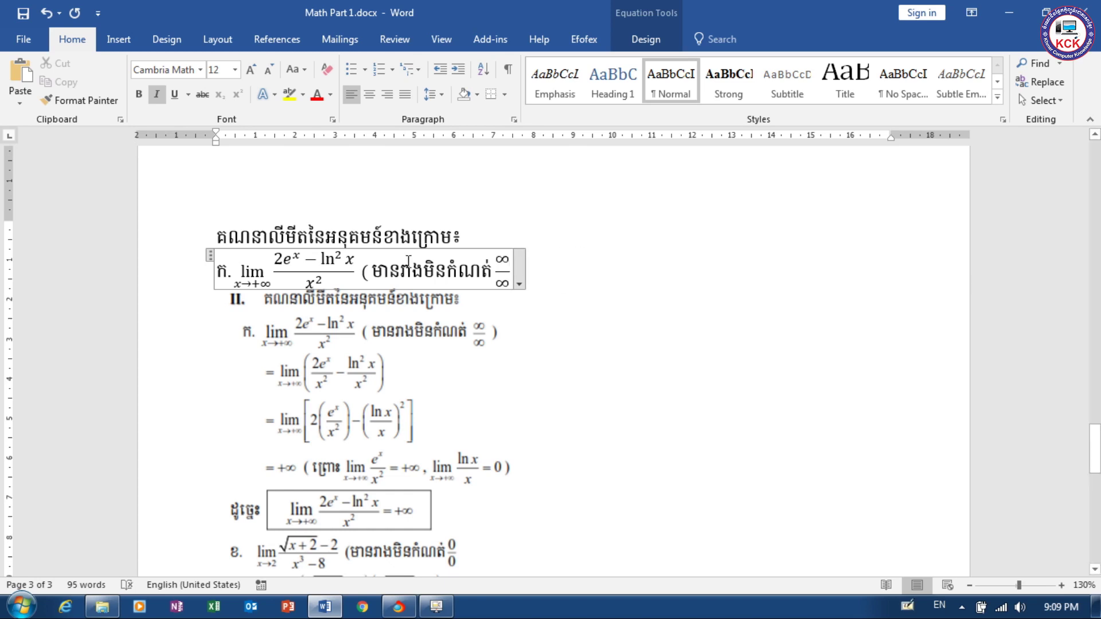
text())
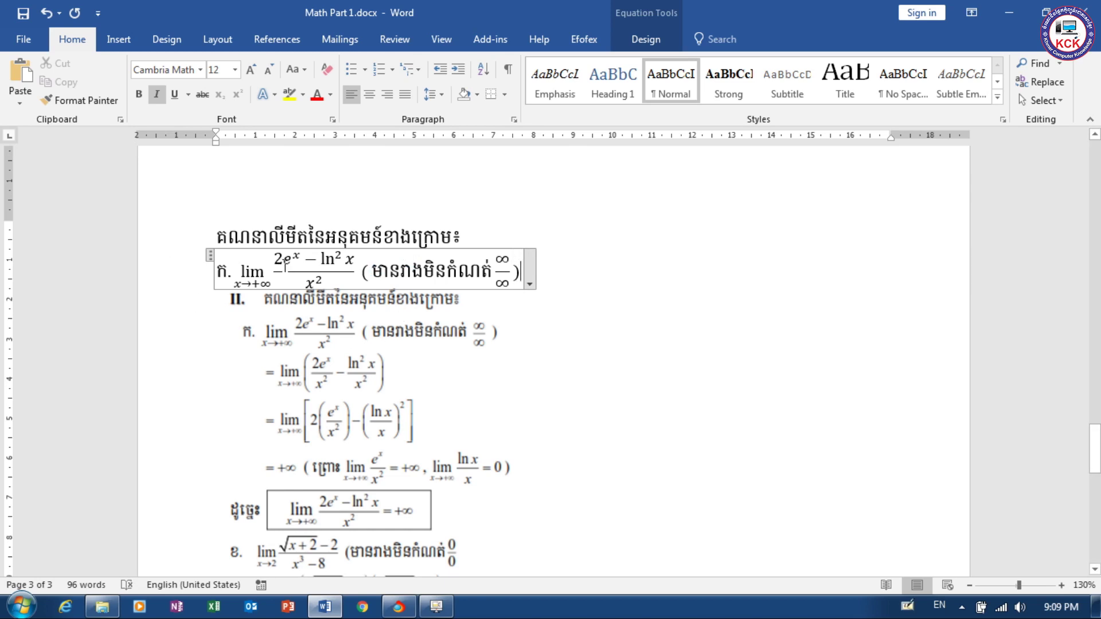
key(Return)
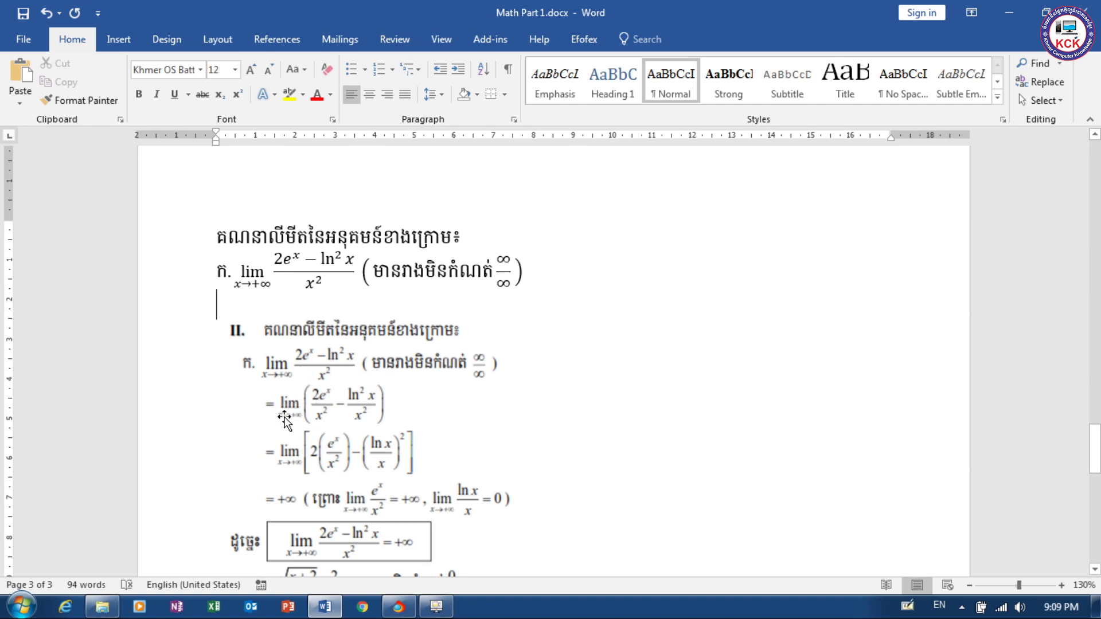
Insert a new equation starting = lim x→+∞ (2eˣ.
key(alt+equal)
text(= )
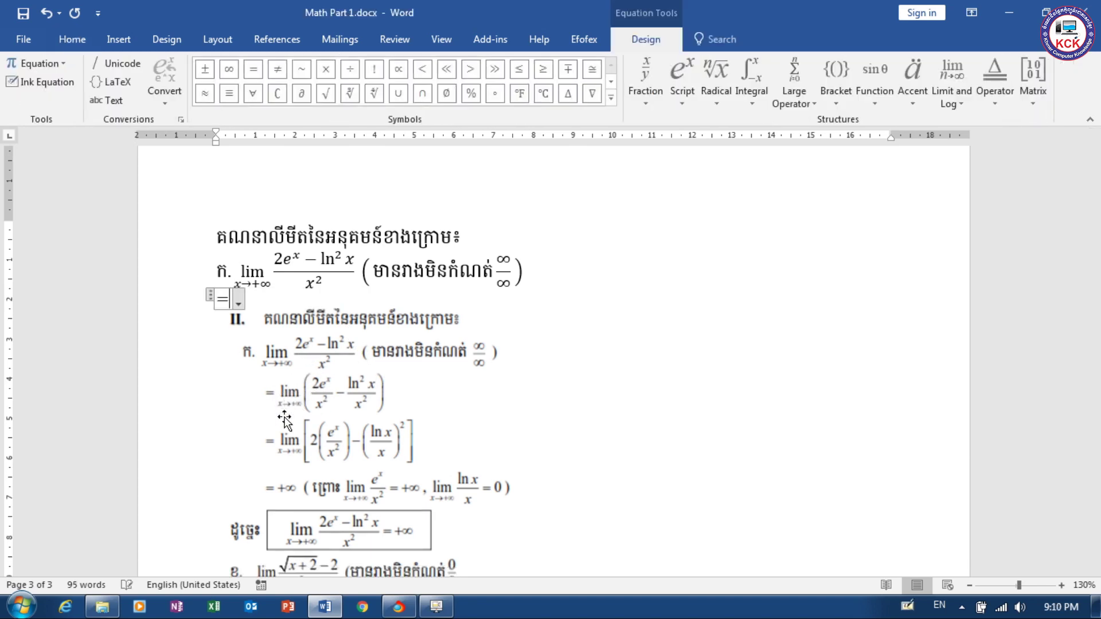
text(liml)
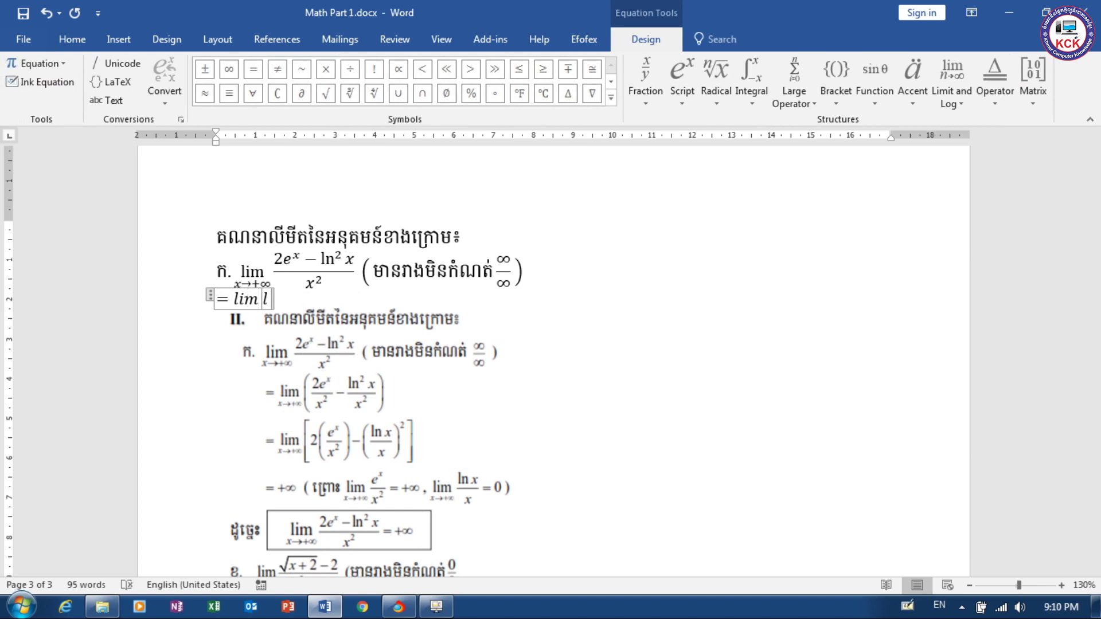
key(BackSpace)
key(space)
text((x)
text(-)
text(>)
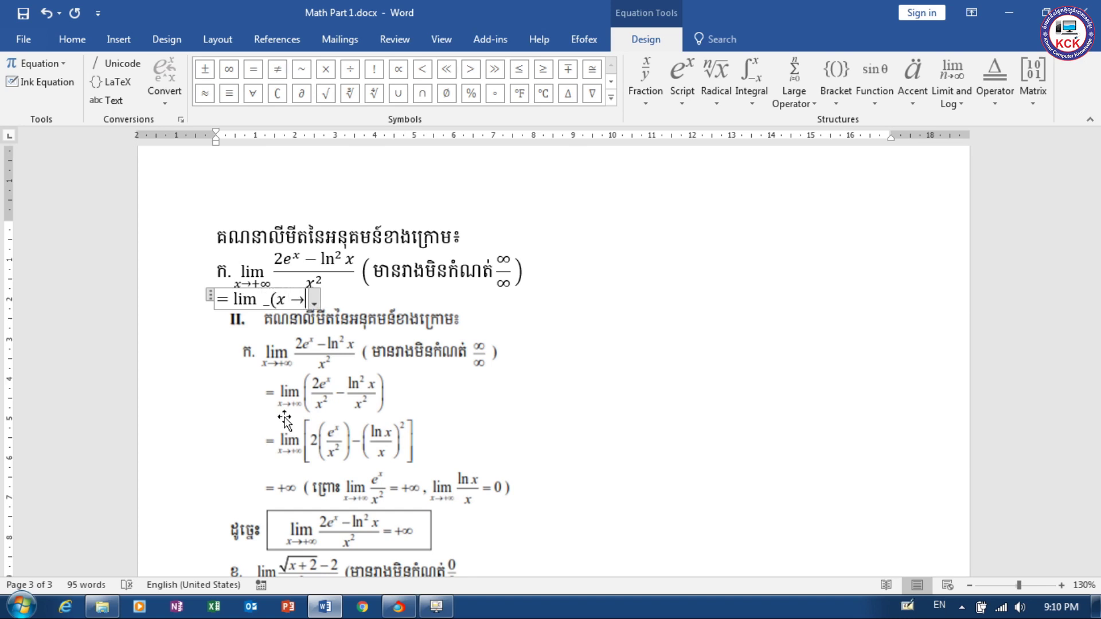
text(+\infty )
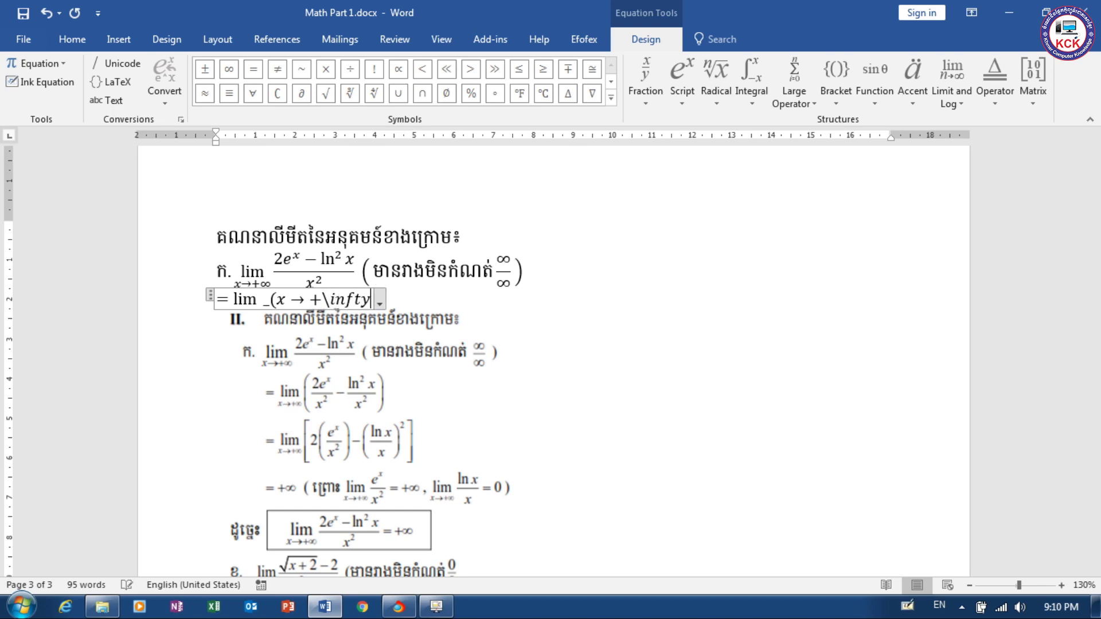
text() )
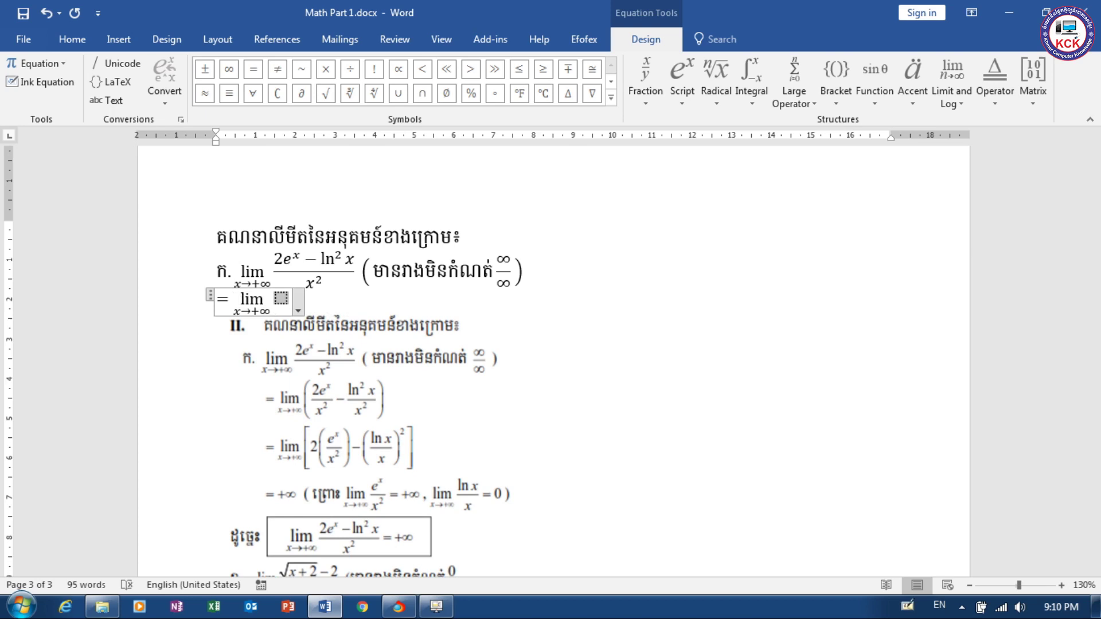
text(())
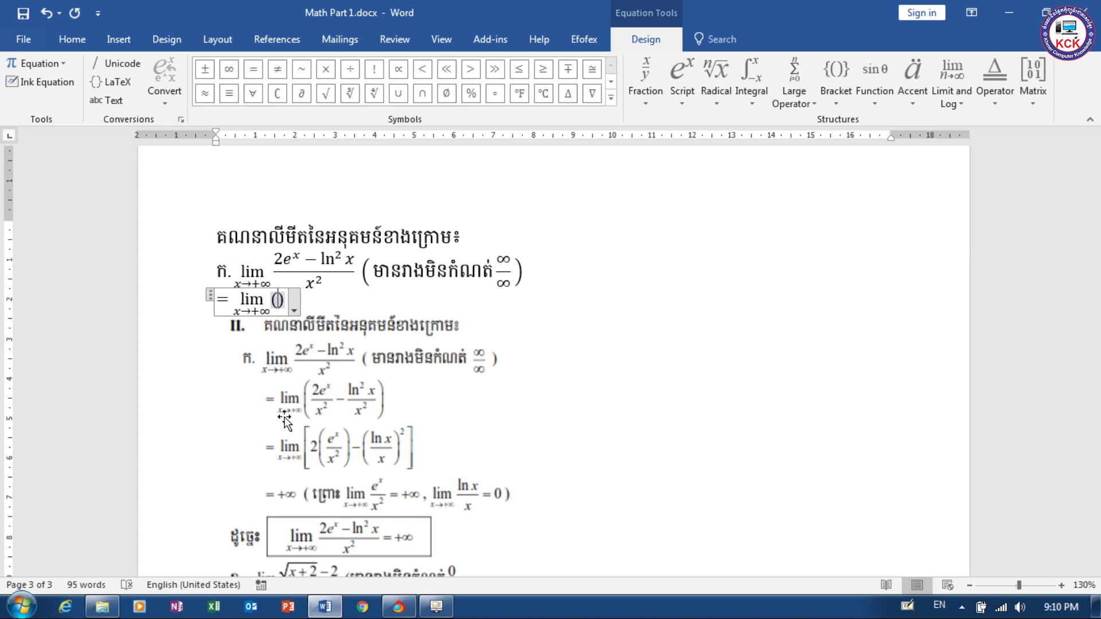
text(2e)
text(^x)
key(space)
Complete the bracket with the stacked fractions 2eˣ/x² − ln²x/x².
text(/x)
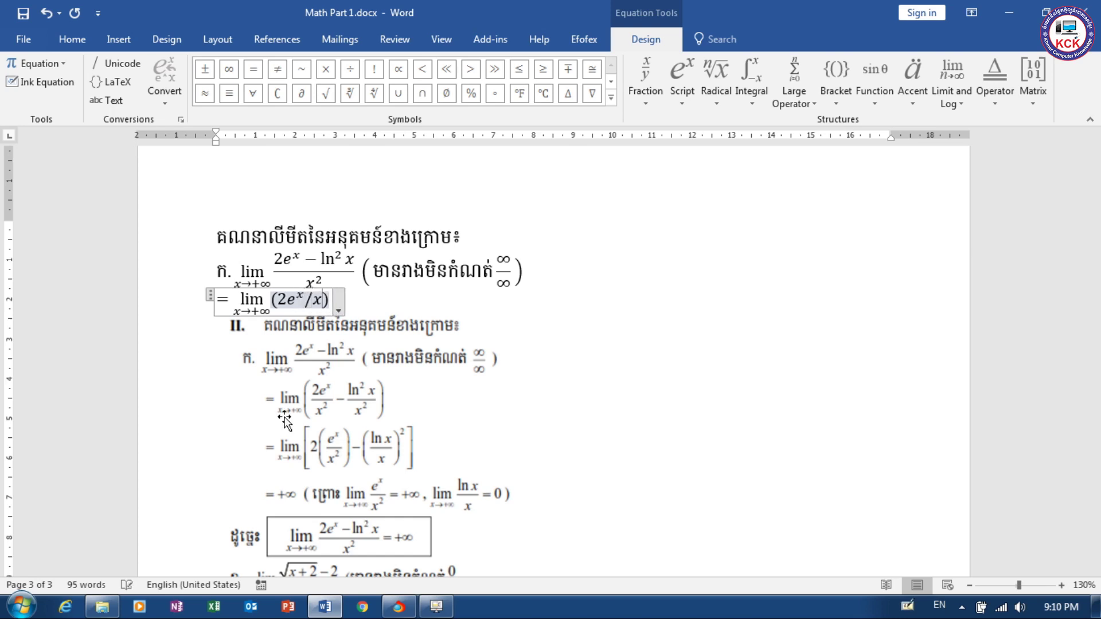
text(^2)
key(space)
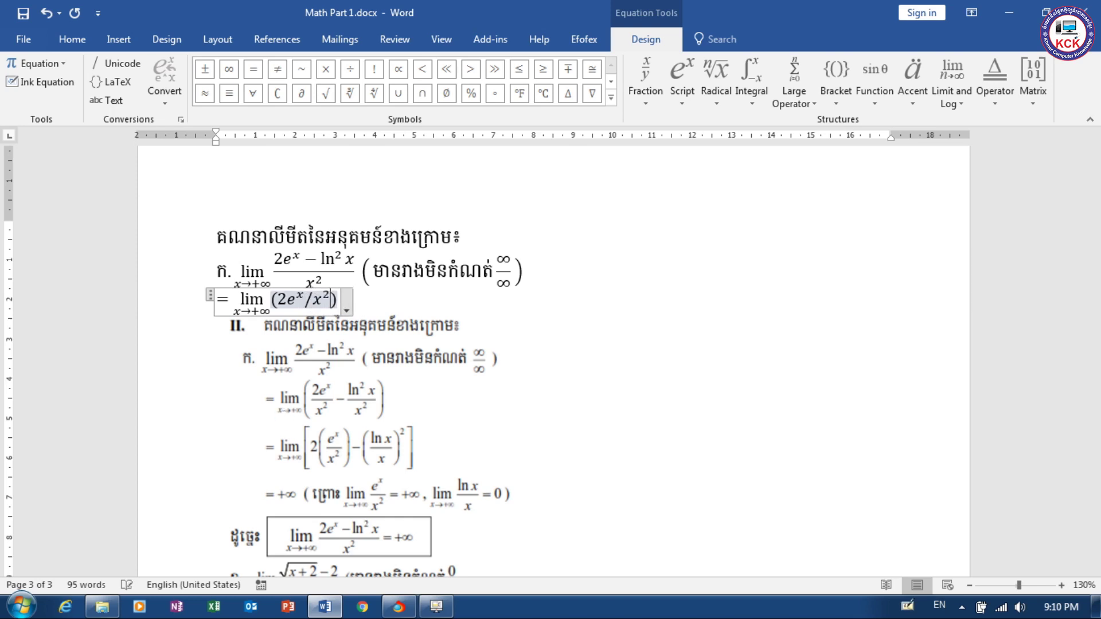
key(space)
text(-)
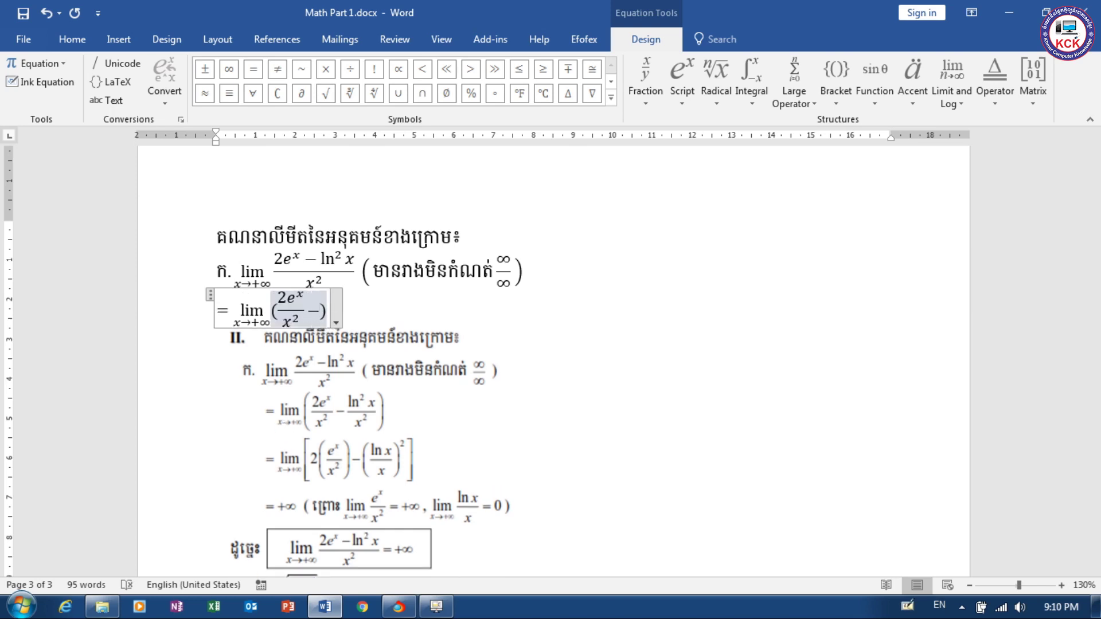
text(ln)
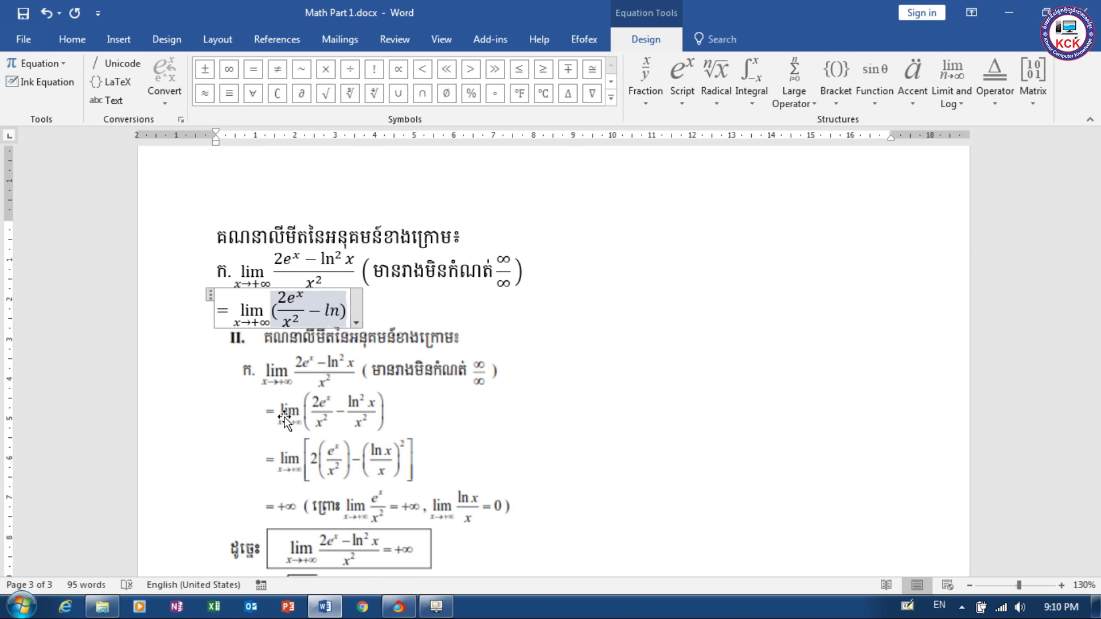
text( ^2)
key(space)
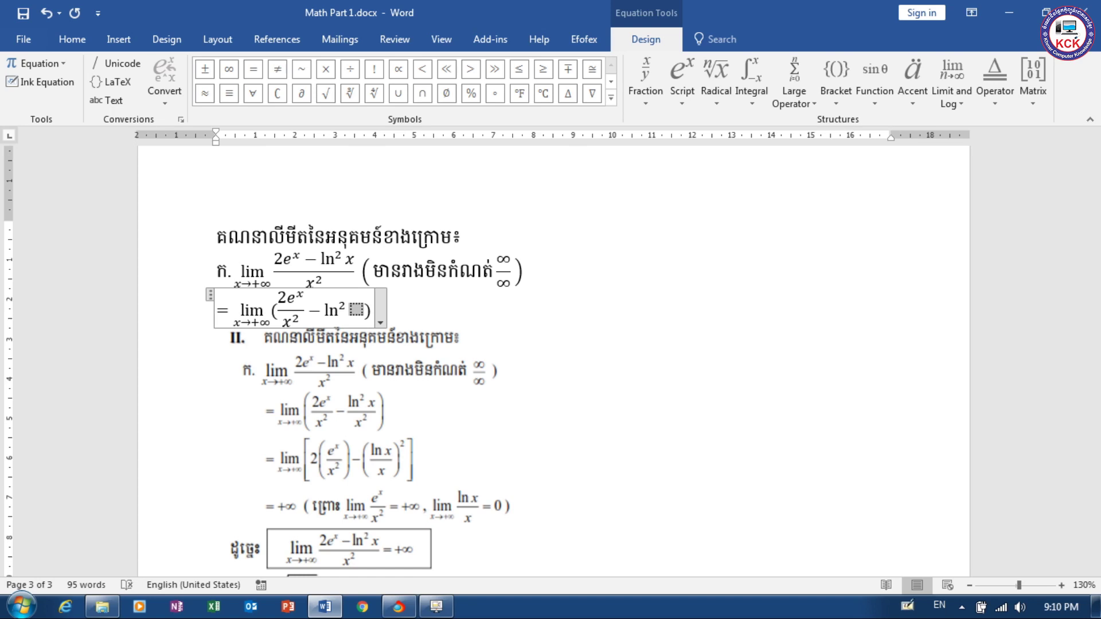
text(x)
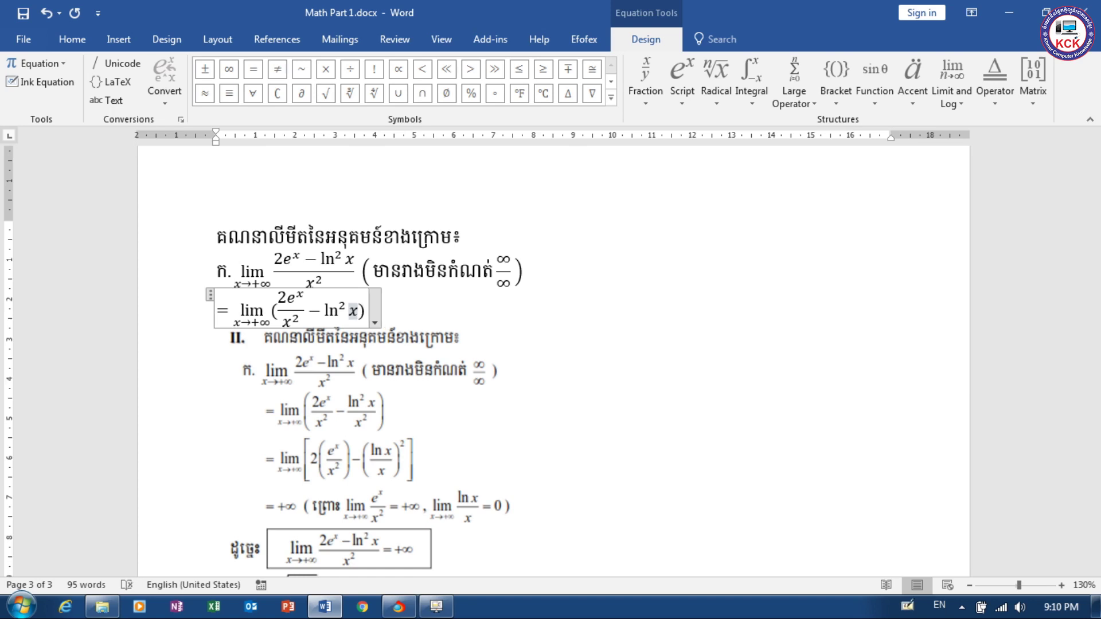
key(Right)
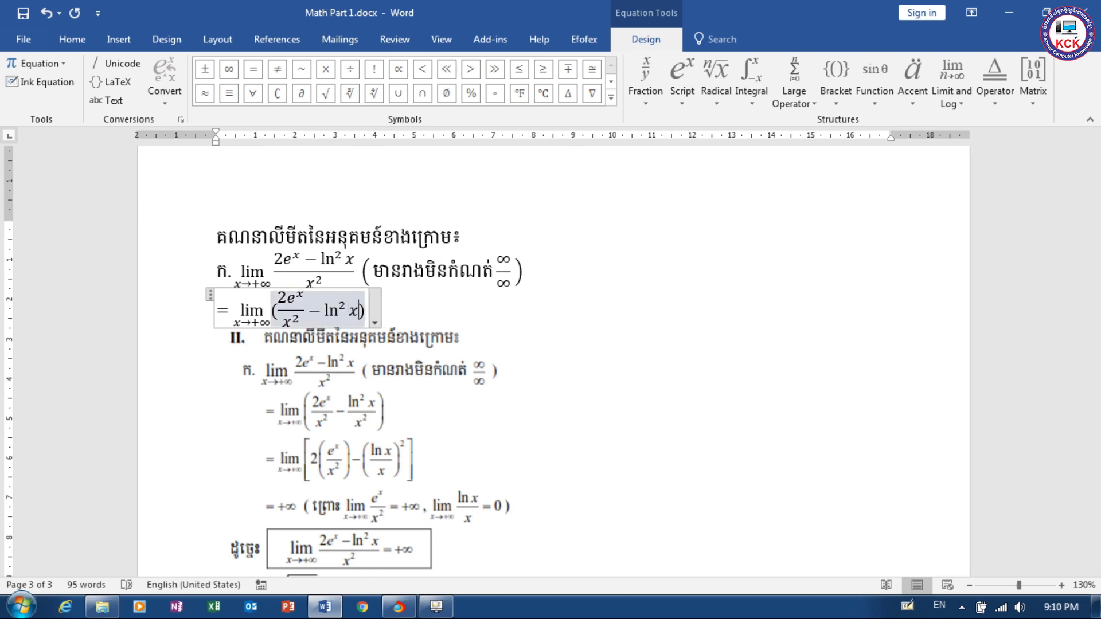
text(/)
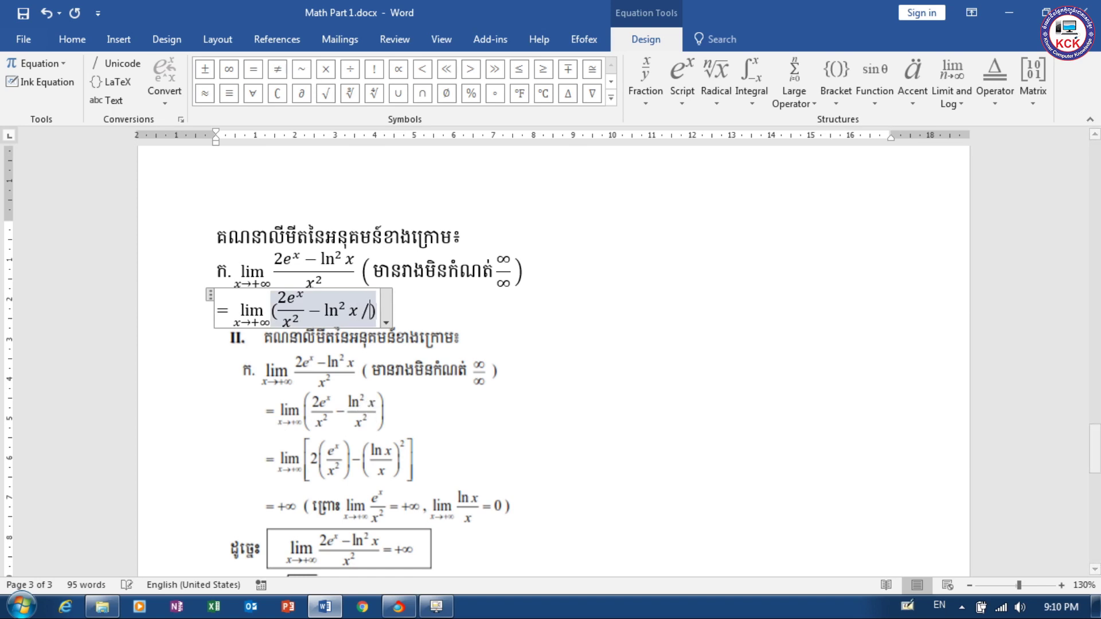
text(x)
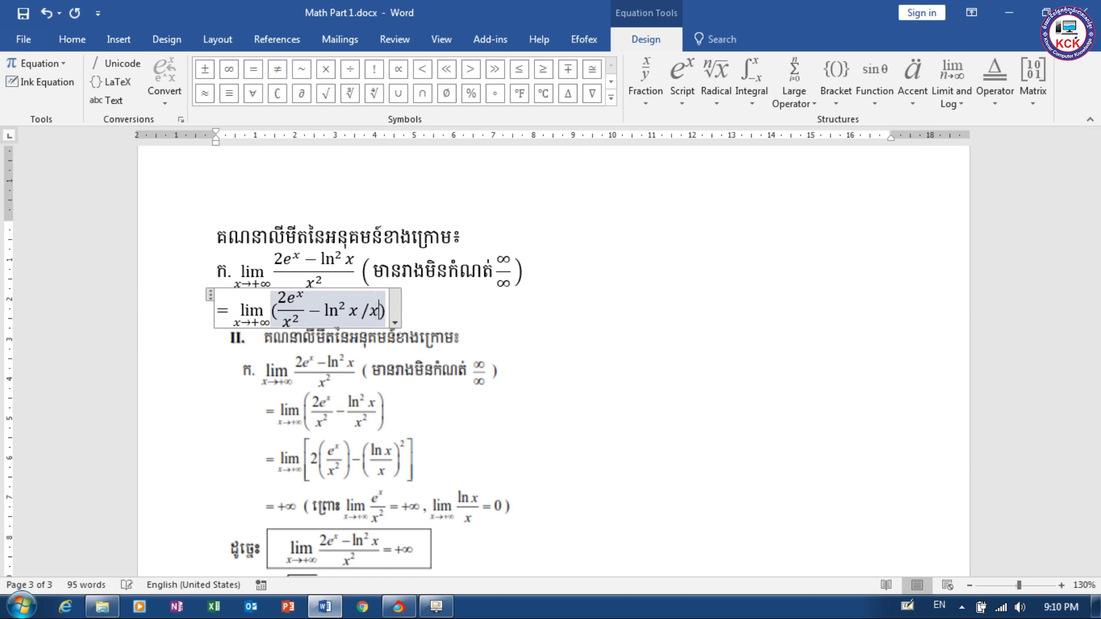
text(^2)
key(space)
key(space)
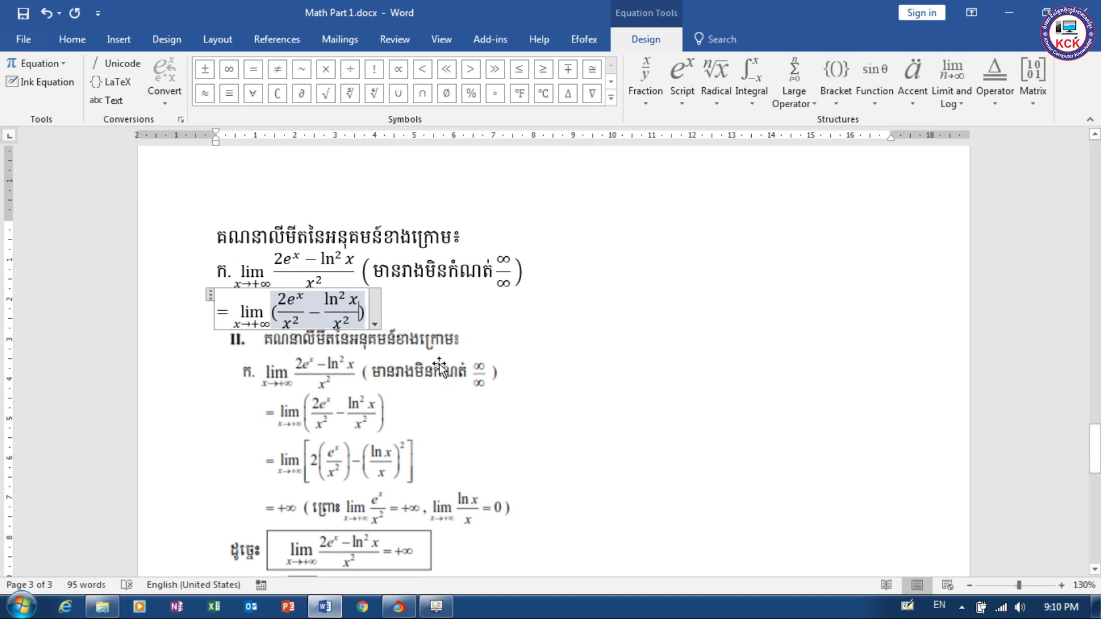
Remove stray spaces and add the closing parenthesis after the fractions.
click(368, 313)
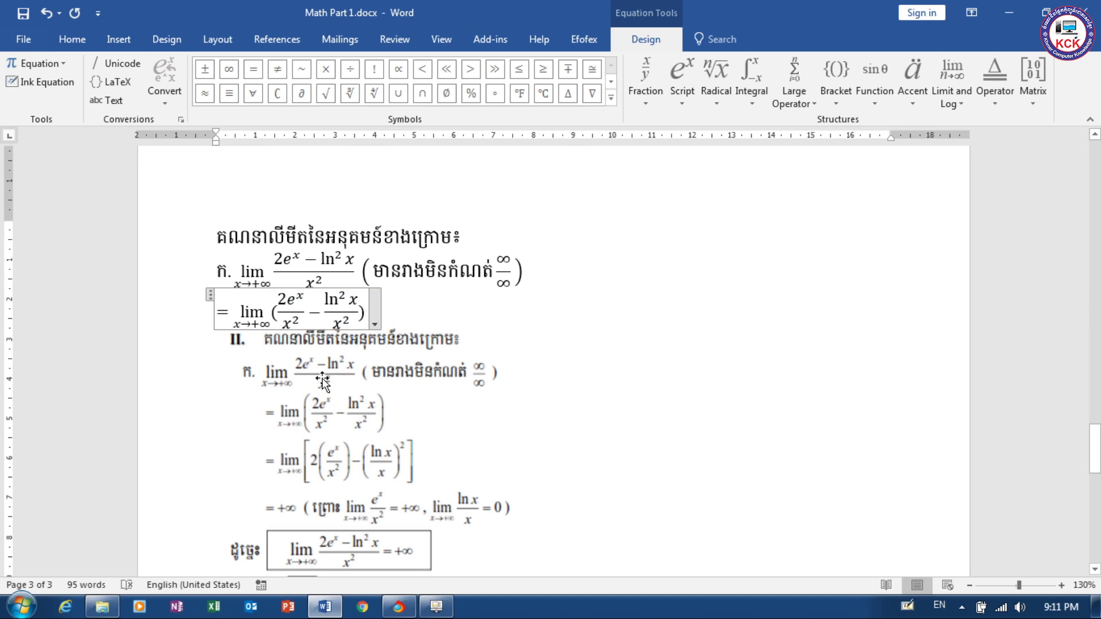
key(BackSpace)
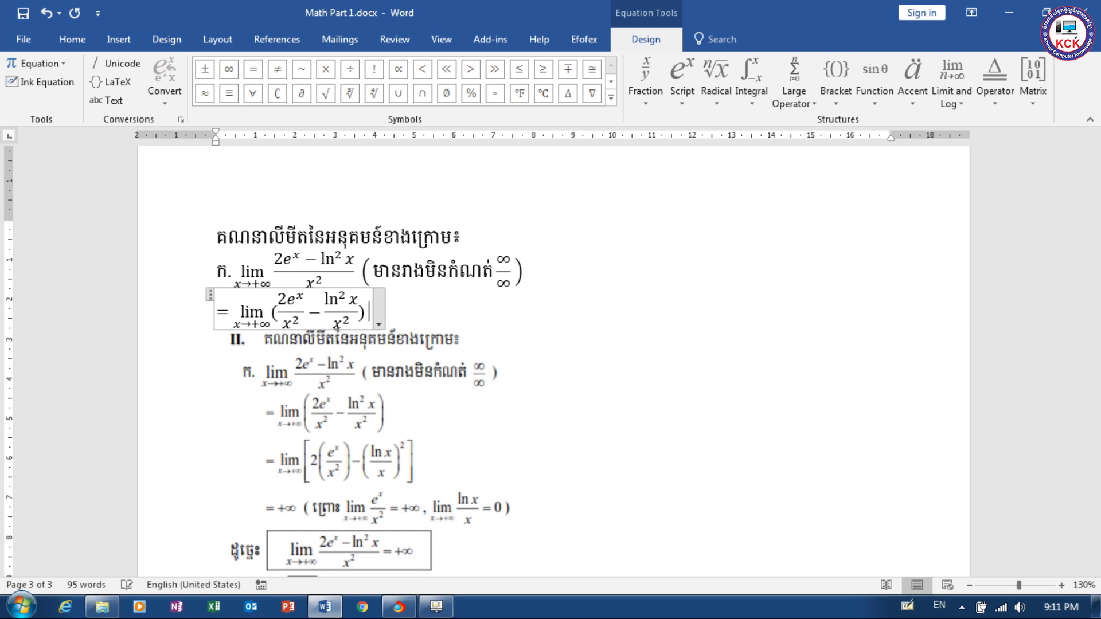
key(shift+Left)
key(shift+Left)
key(BackSpace)
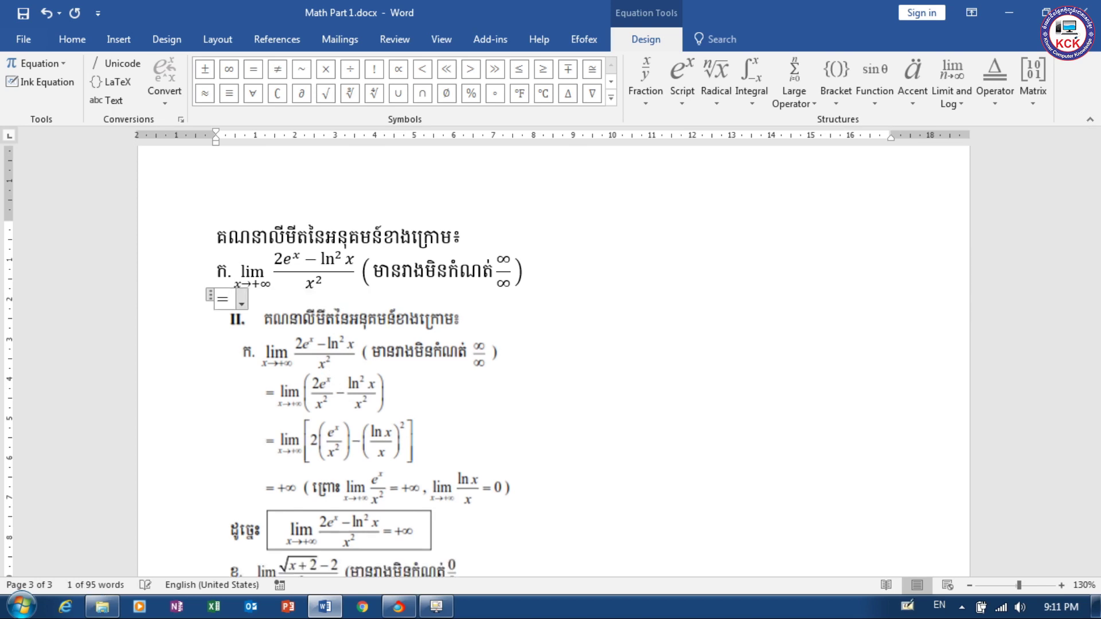
key(ctrl+z)
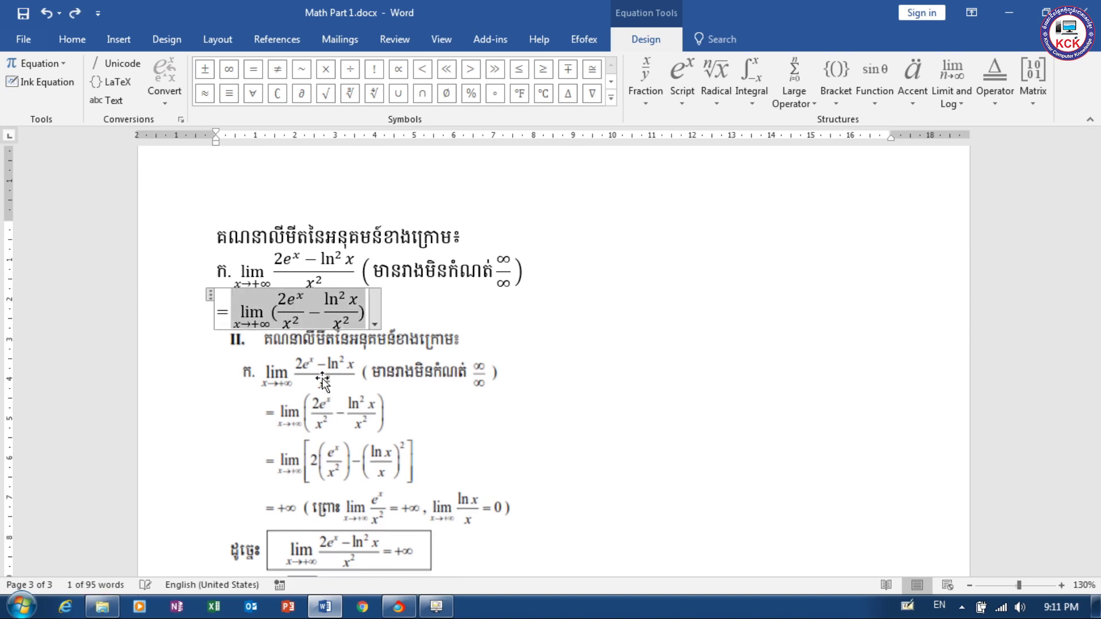
click(326, 308)
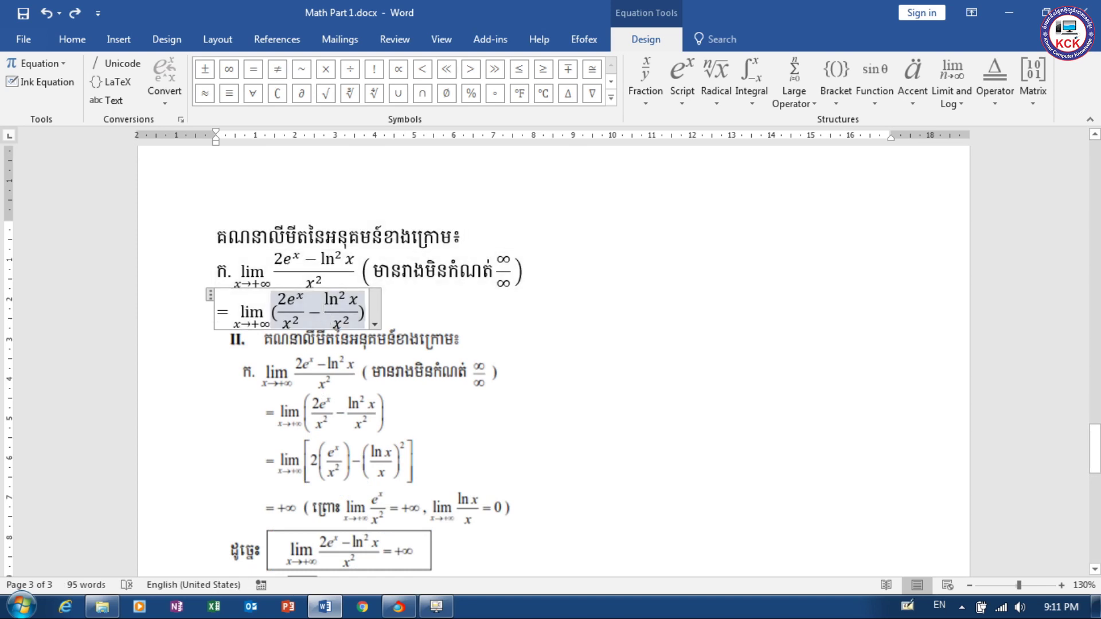
text())
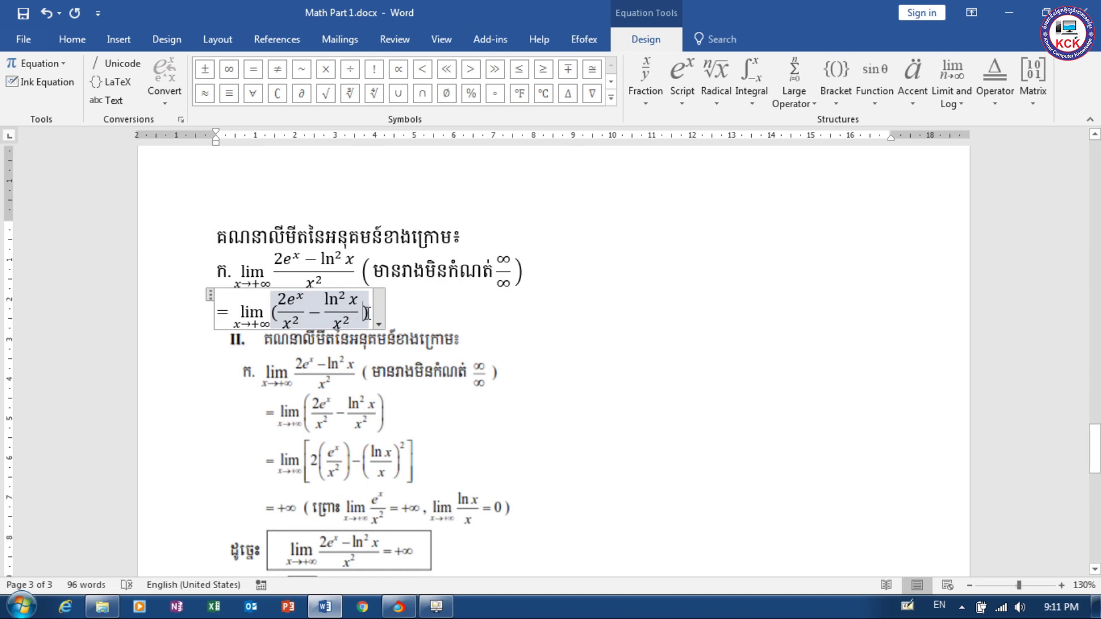
Put both fractions inside tall auto-sizing brackets and leave the equation.
click(368, 313)
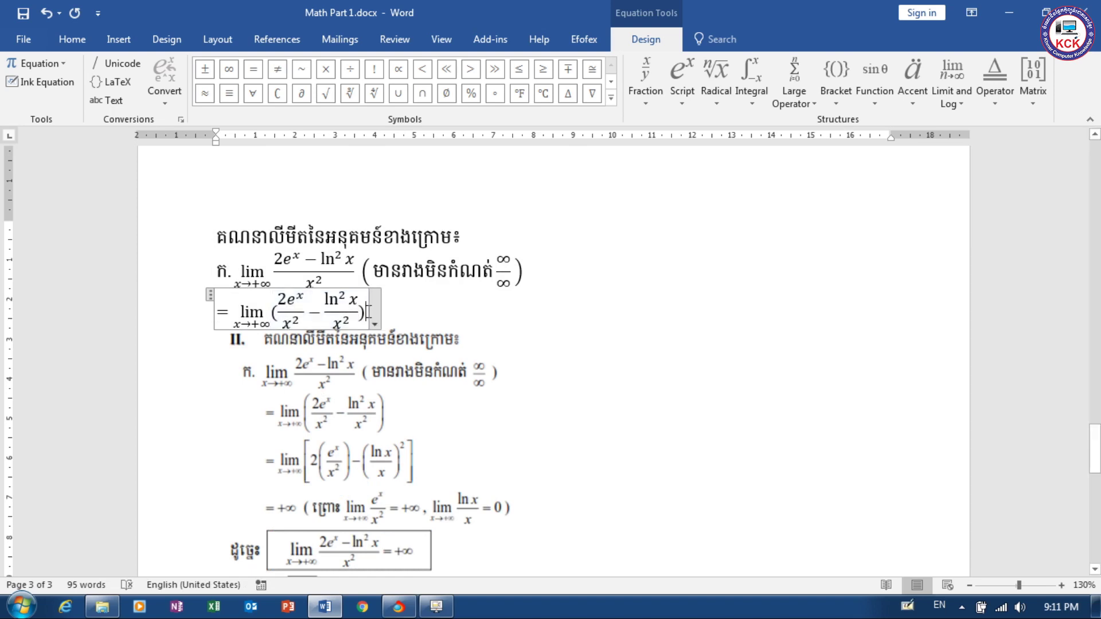
key(ctrl+shift+Left)
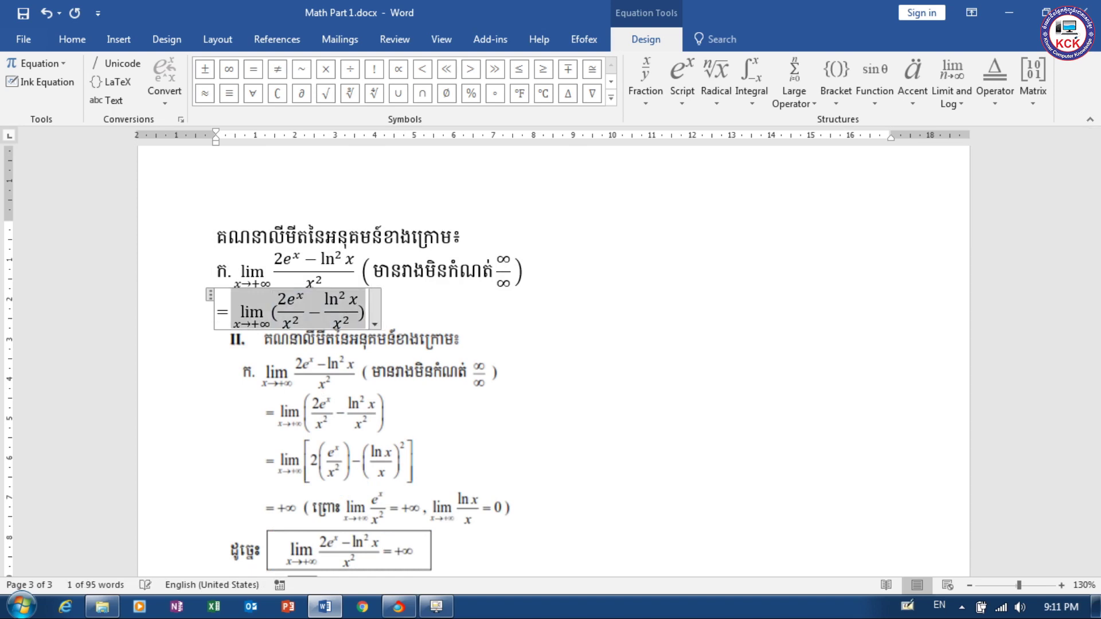
drag(277, 311, 344, 306)
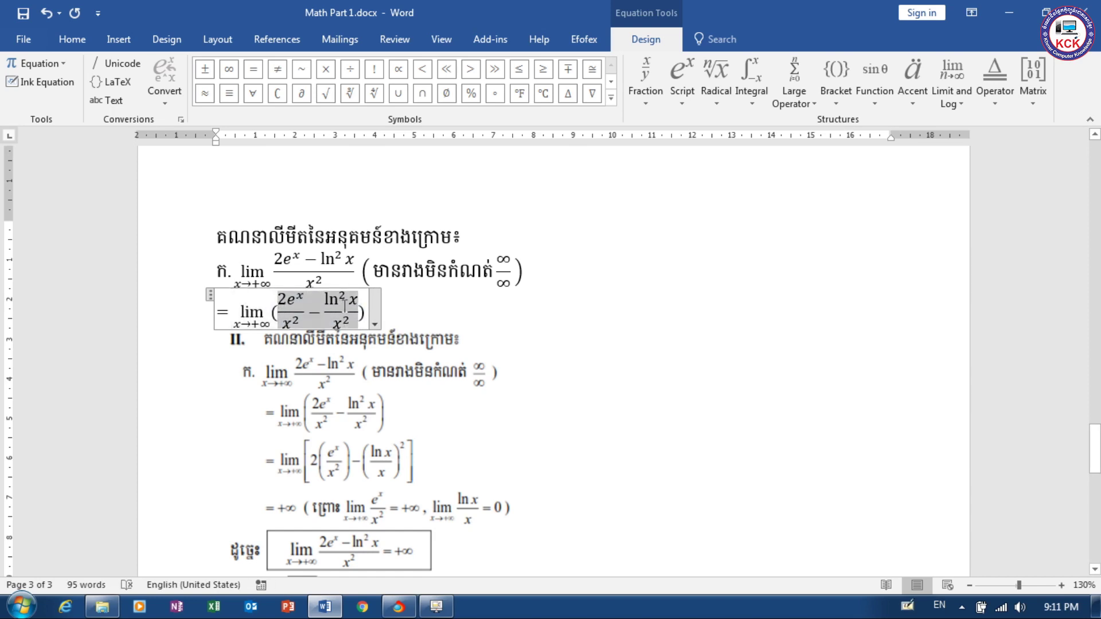
key(ctrl+z)
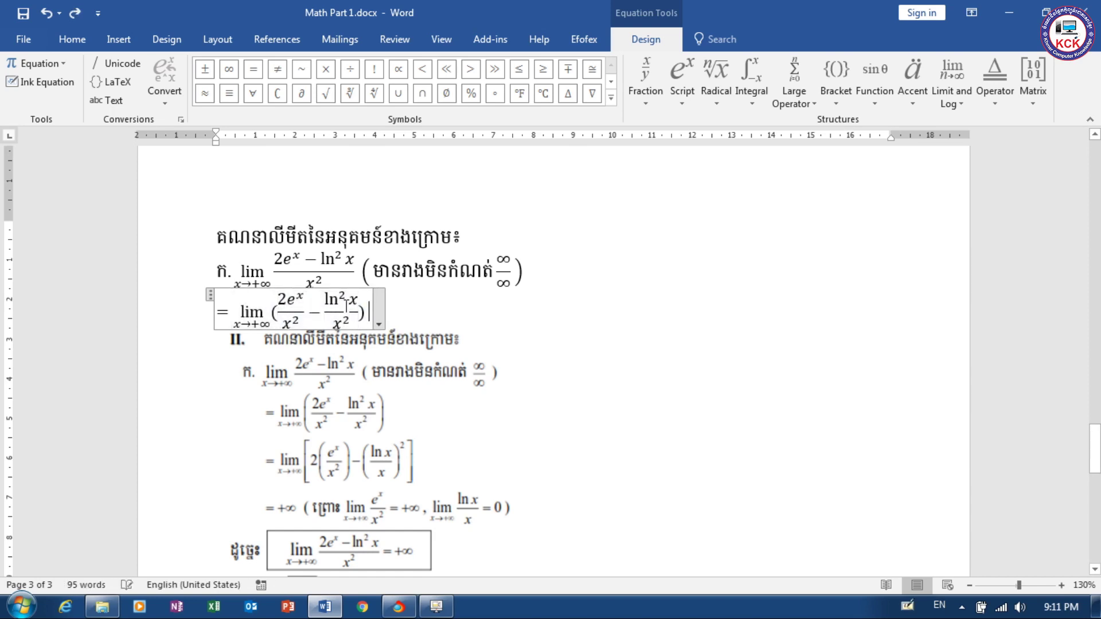
drag(361, 309, 300, 308)
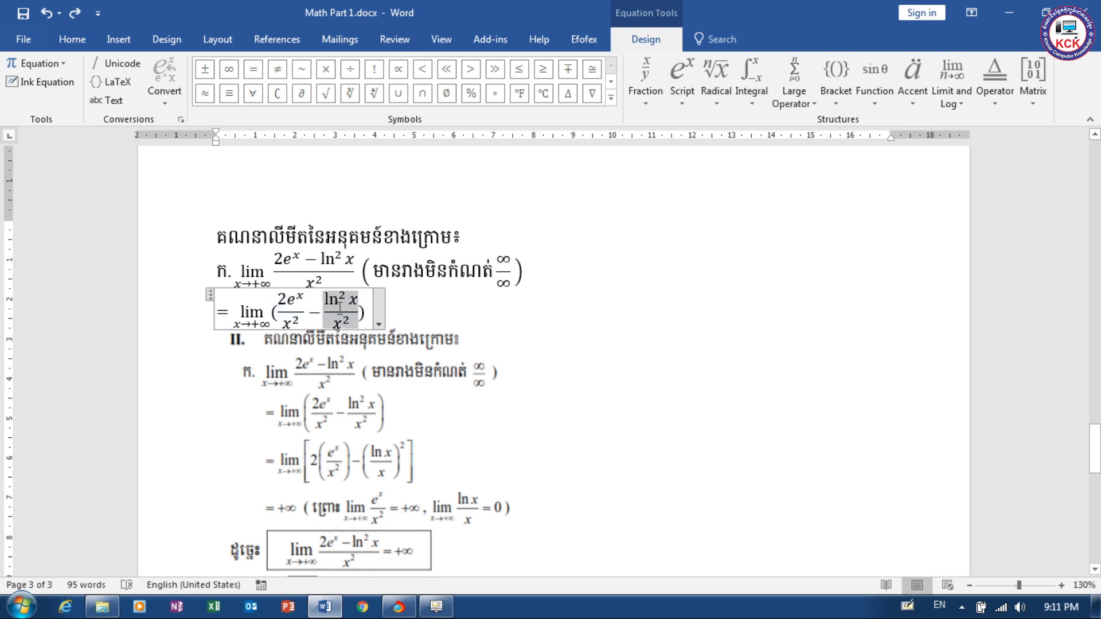
key(Delete)
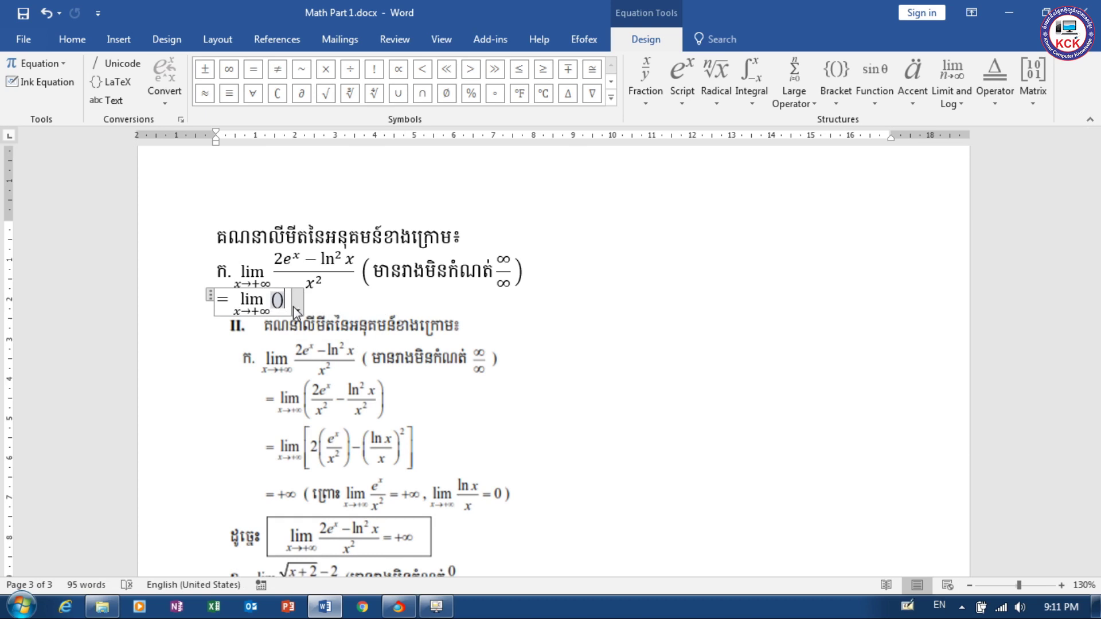
key(ctrl+z)
key(ctrl+v)
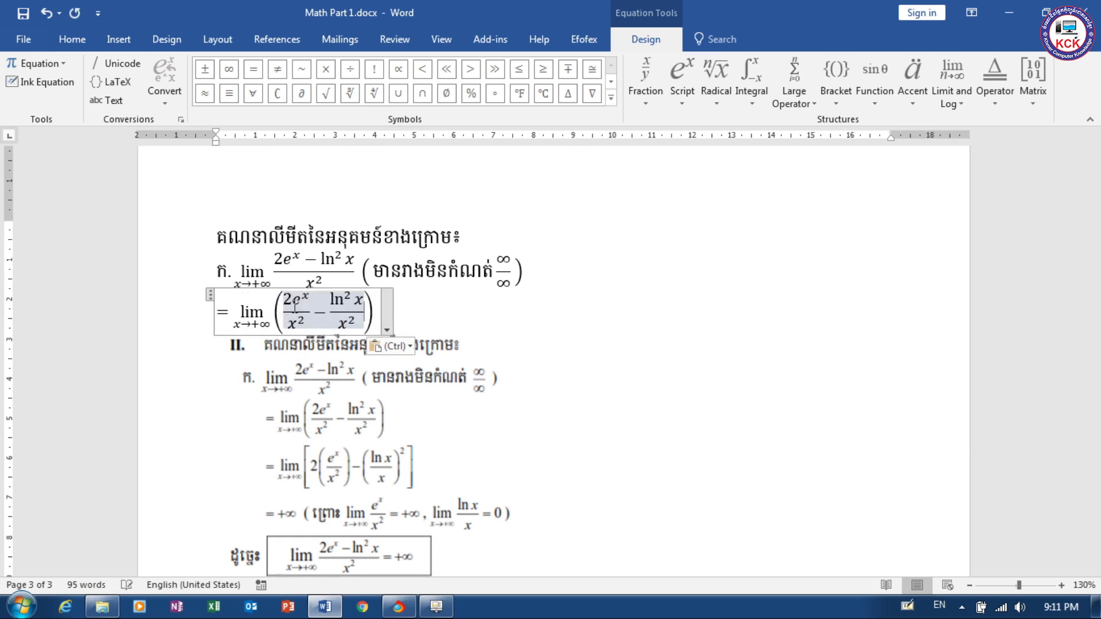
click(383, 306)
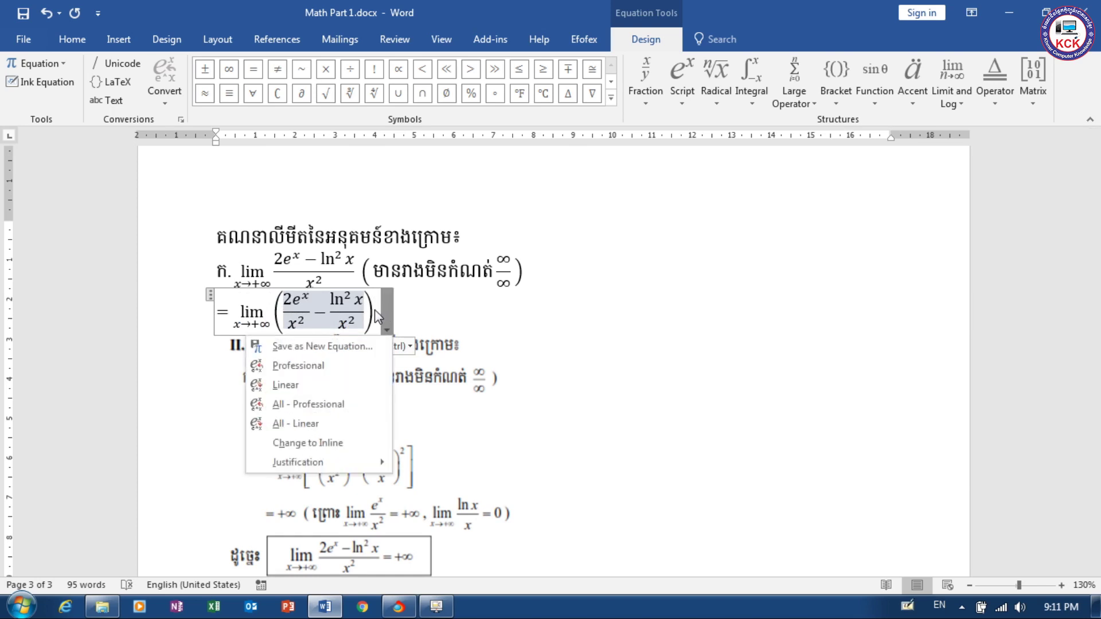
click(376, 310)
click(412, 327)
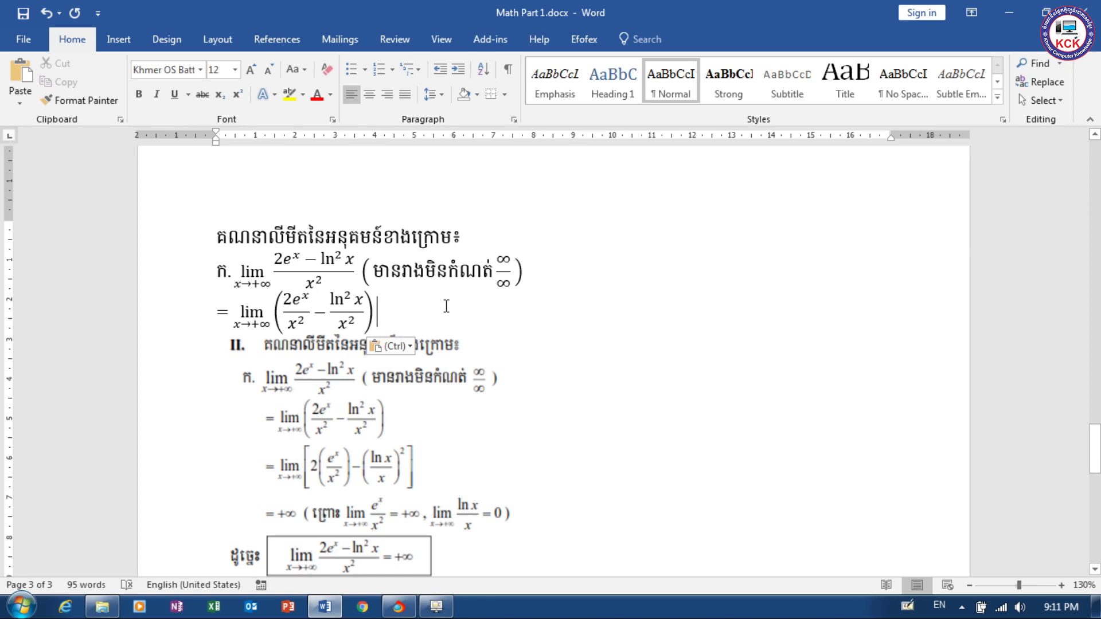
key(Left)
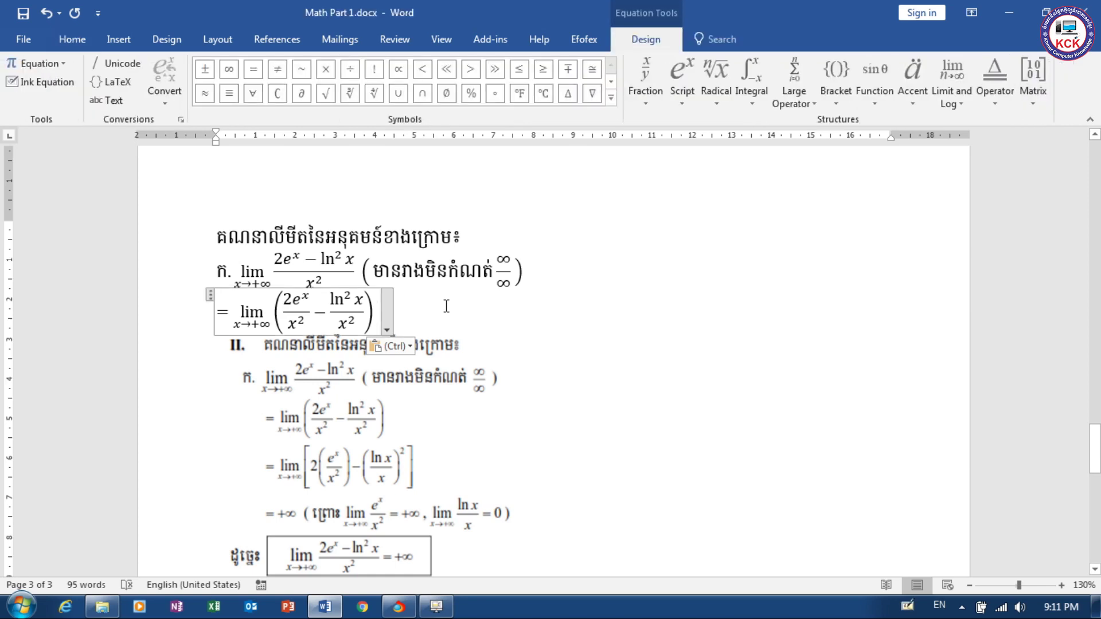
text(= )
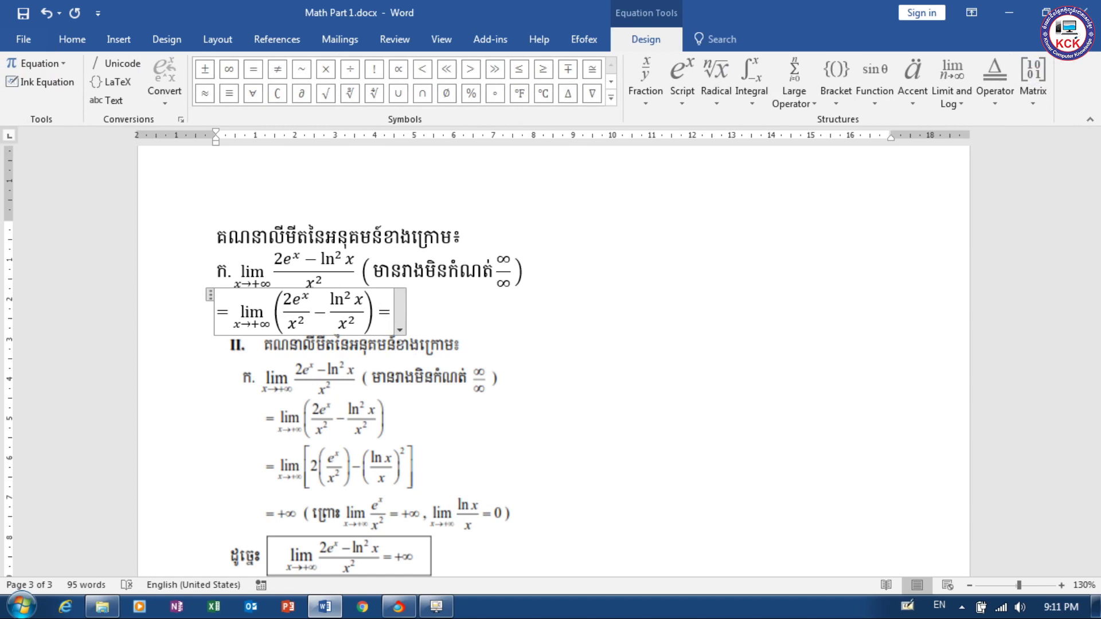
text(()
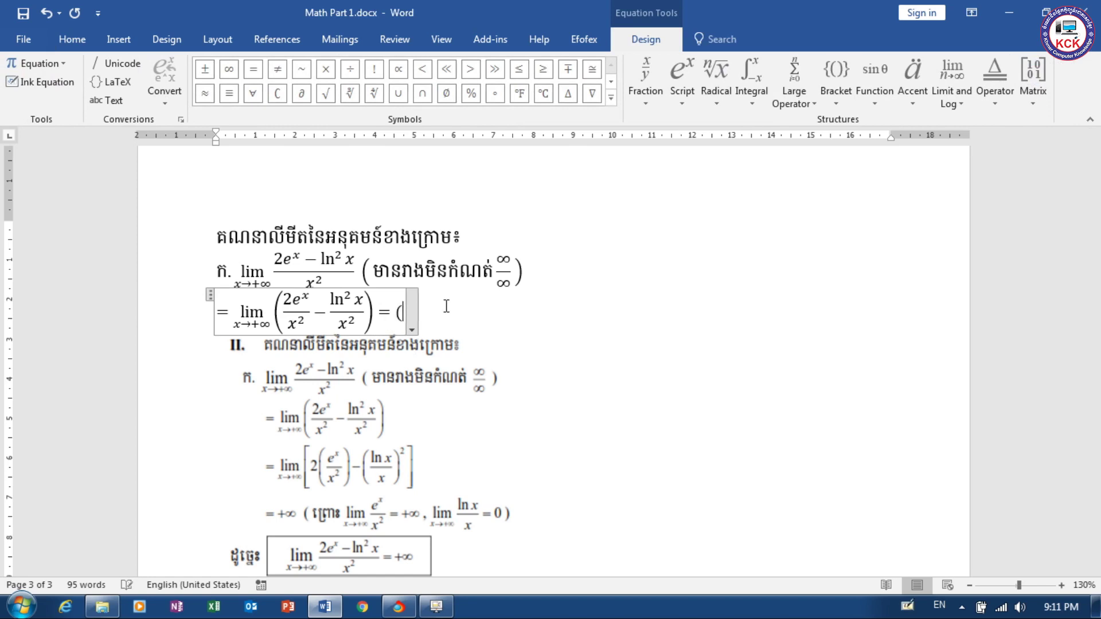
text(3/2))
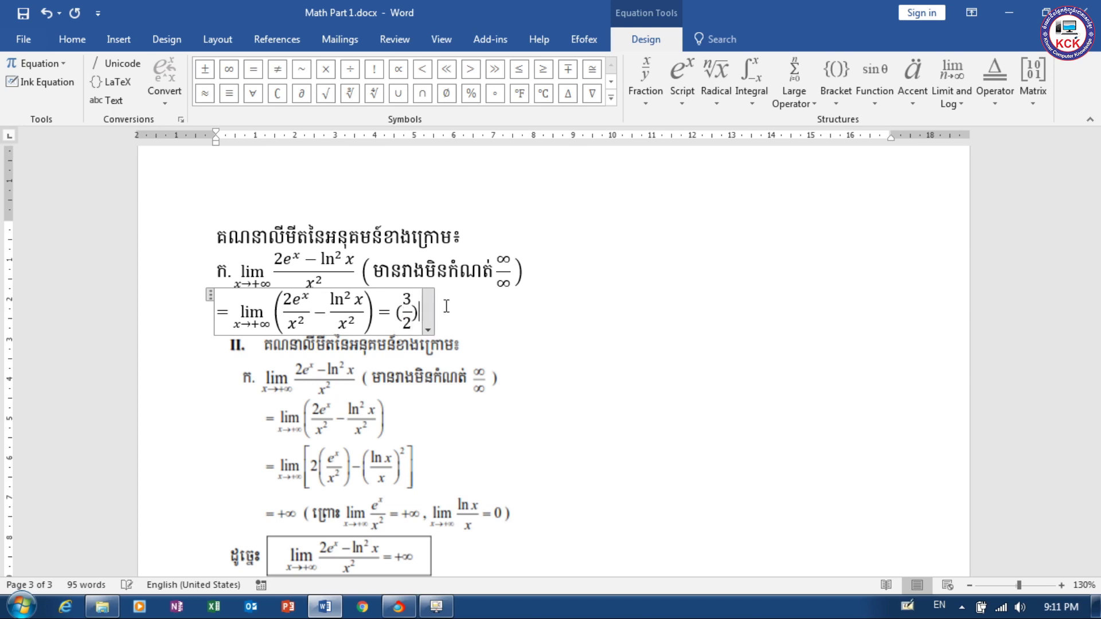
key(space)
key(BackSpace)
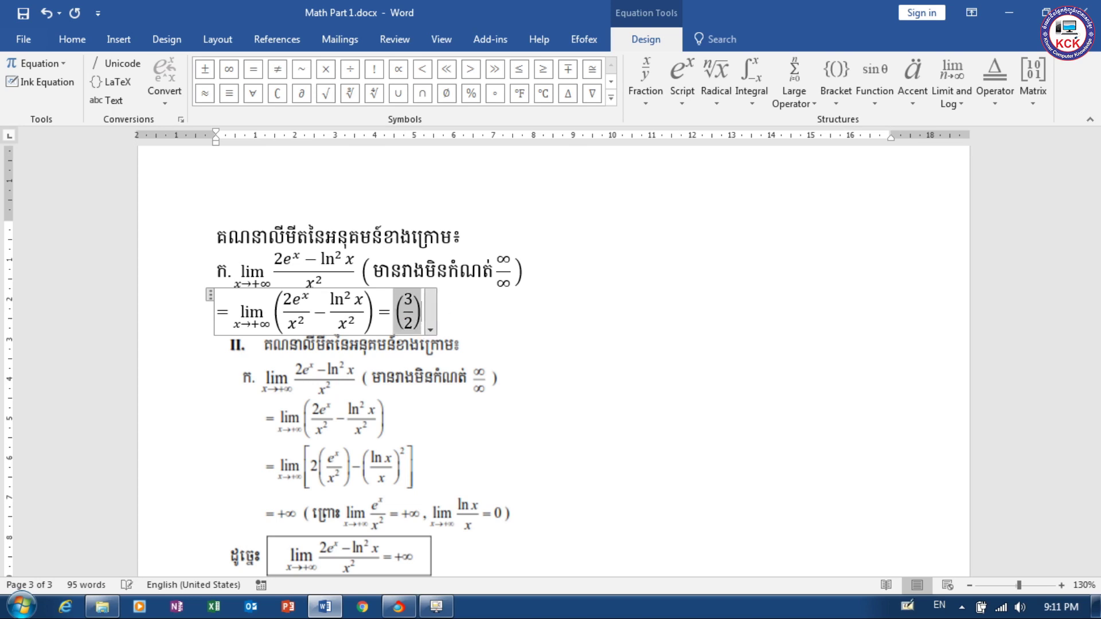
key(BackSpace)
key(BackSpace)
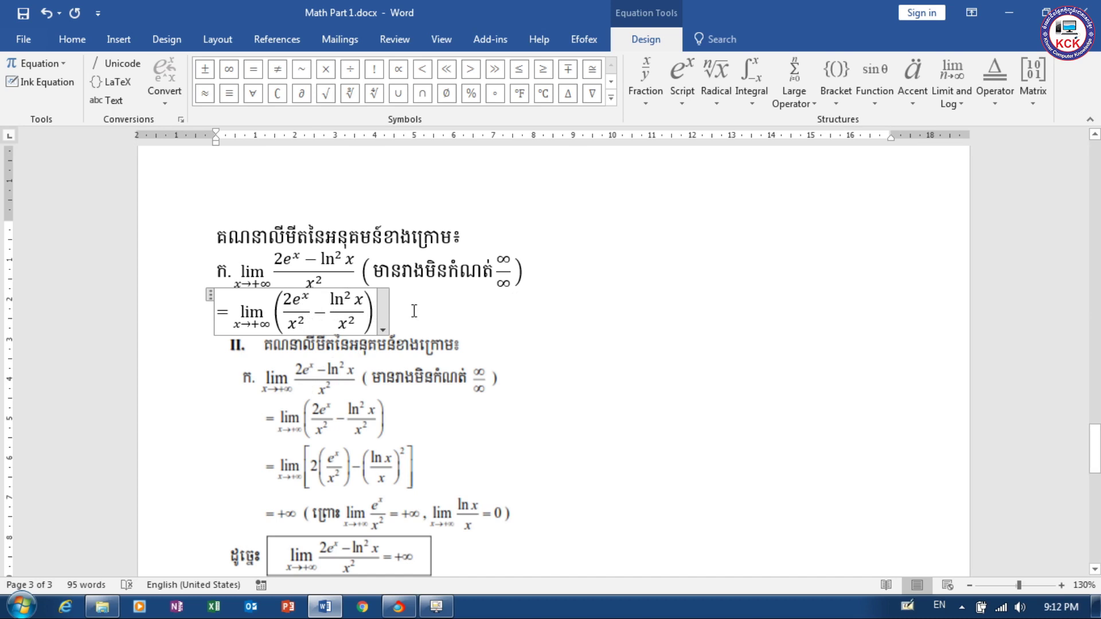
key(Return)
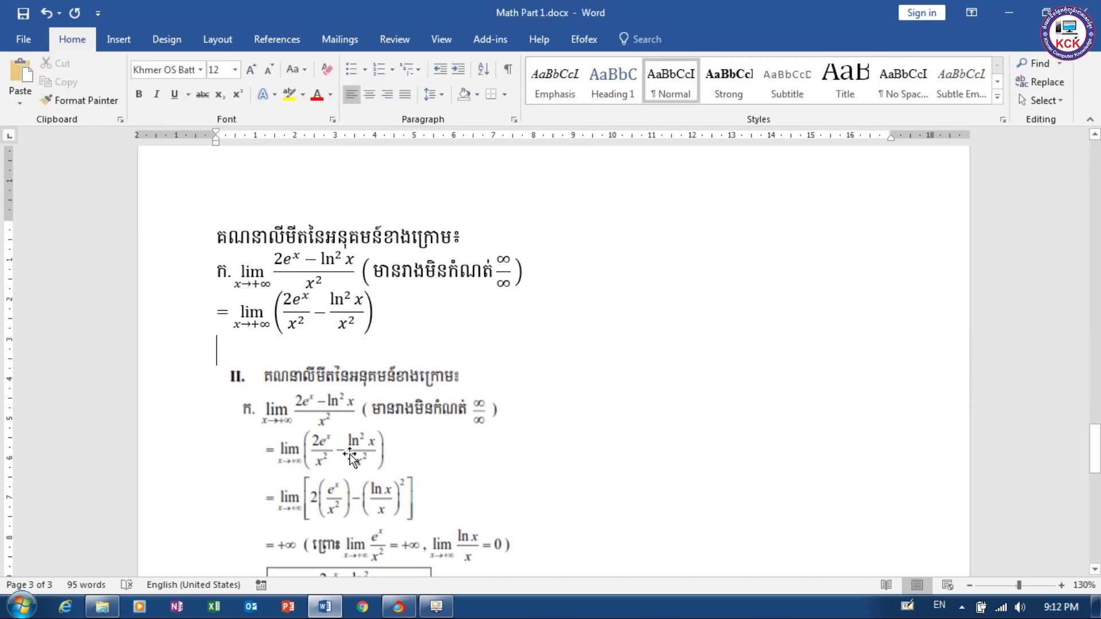
Crop the top of the reference image so it begins at the bracketed lim step.
click(350, 456)
click(641, 36)
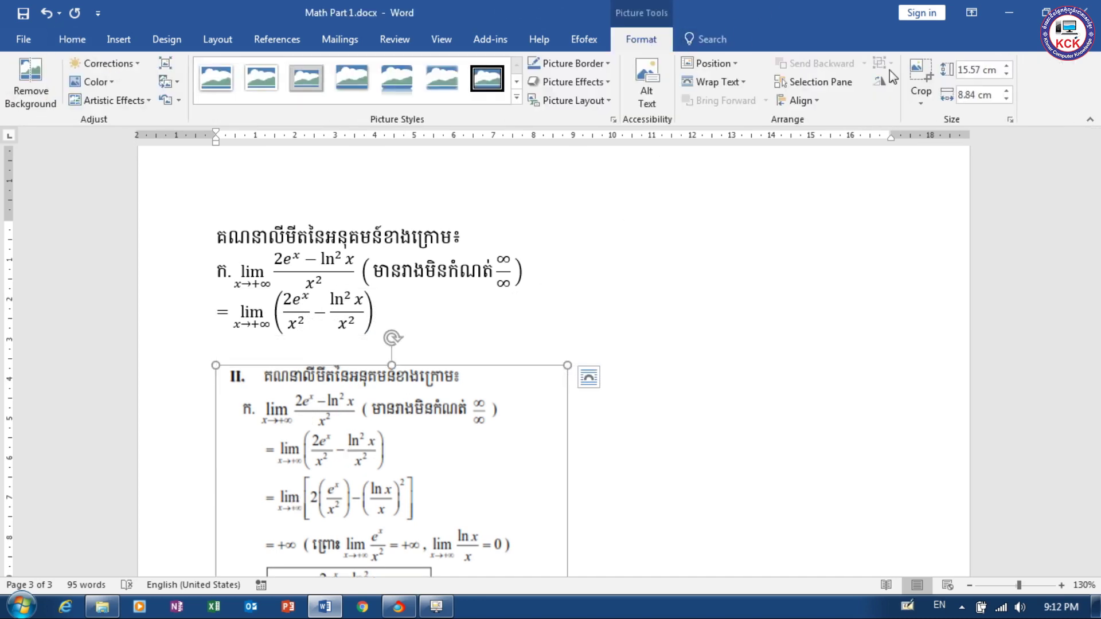
click(917, 75)
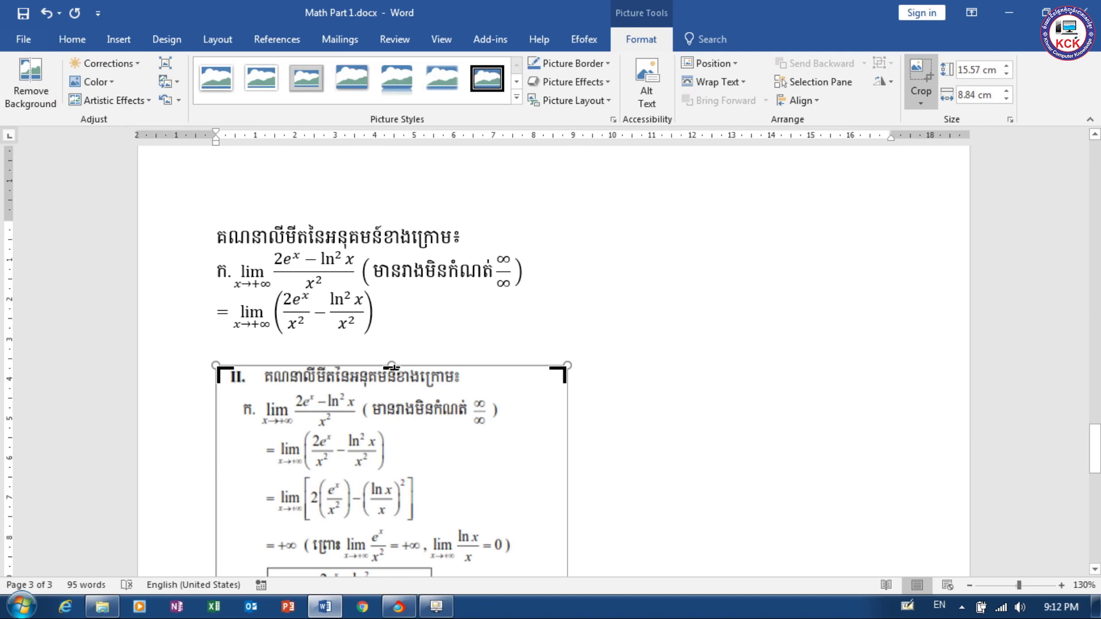
drag(392, 366, 372, 471)
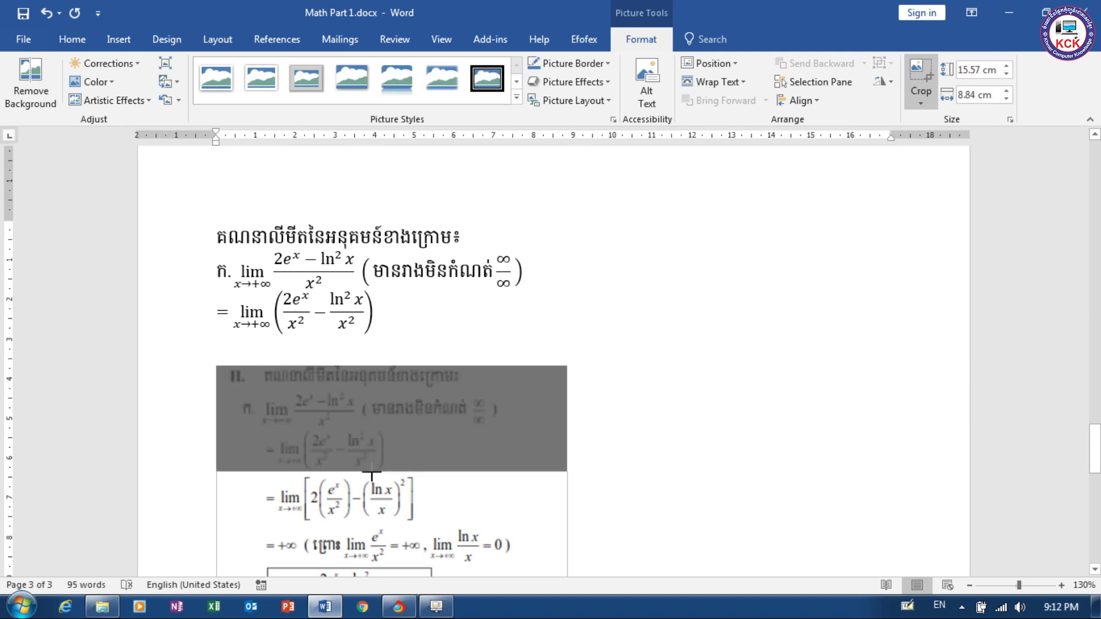
click(628, 315)
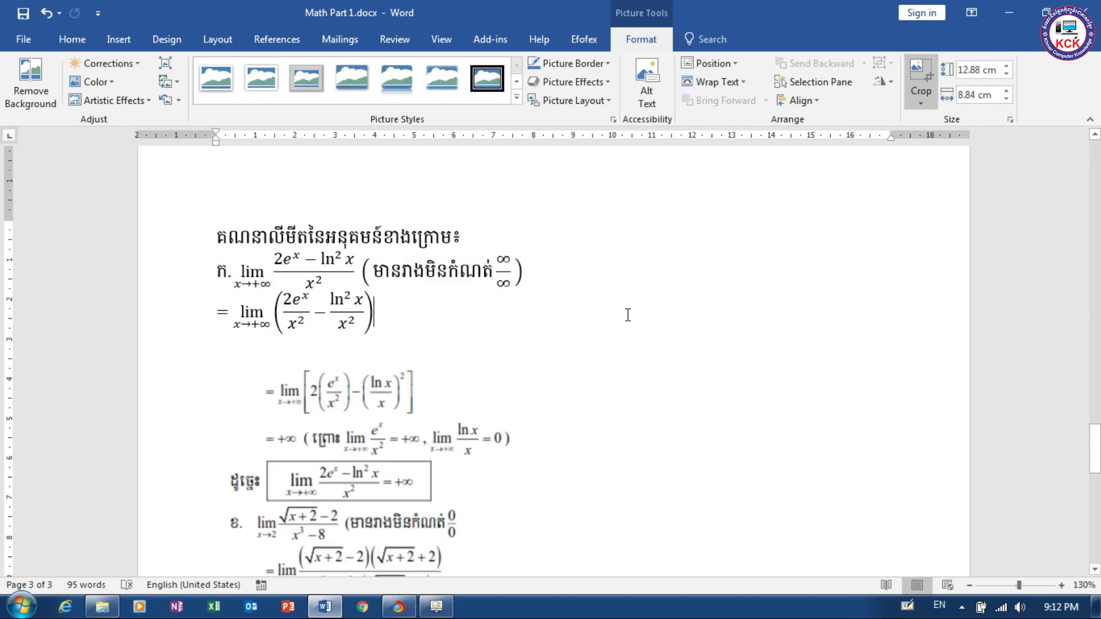
click(344, 353)
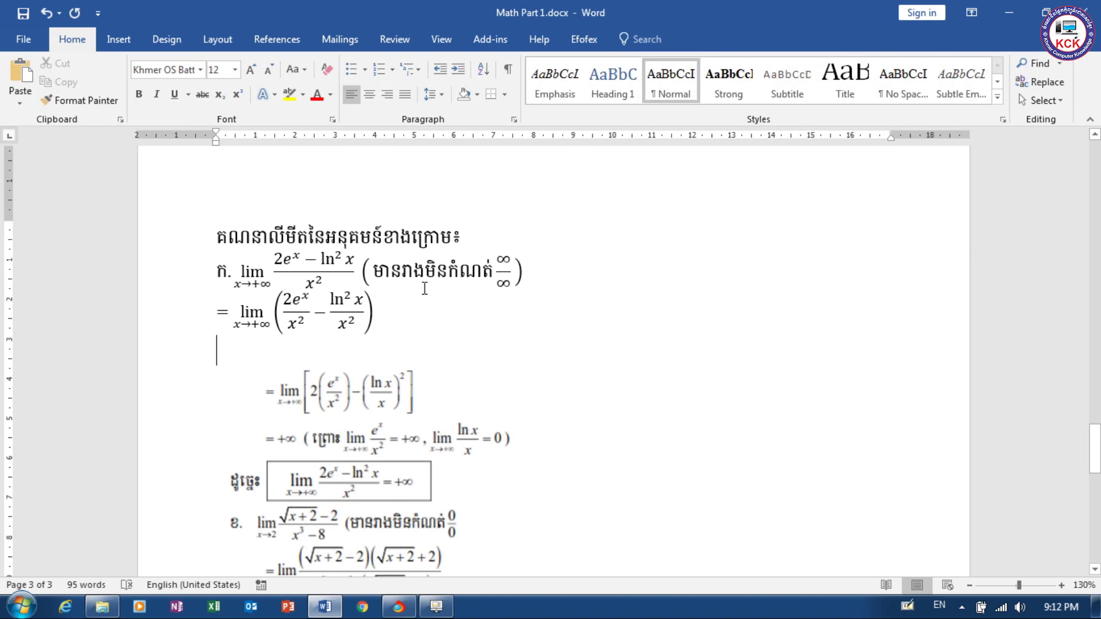
drag(1095, 456, 1095, 477)
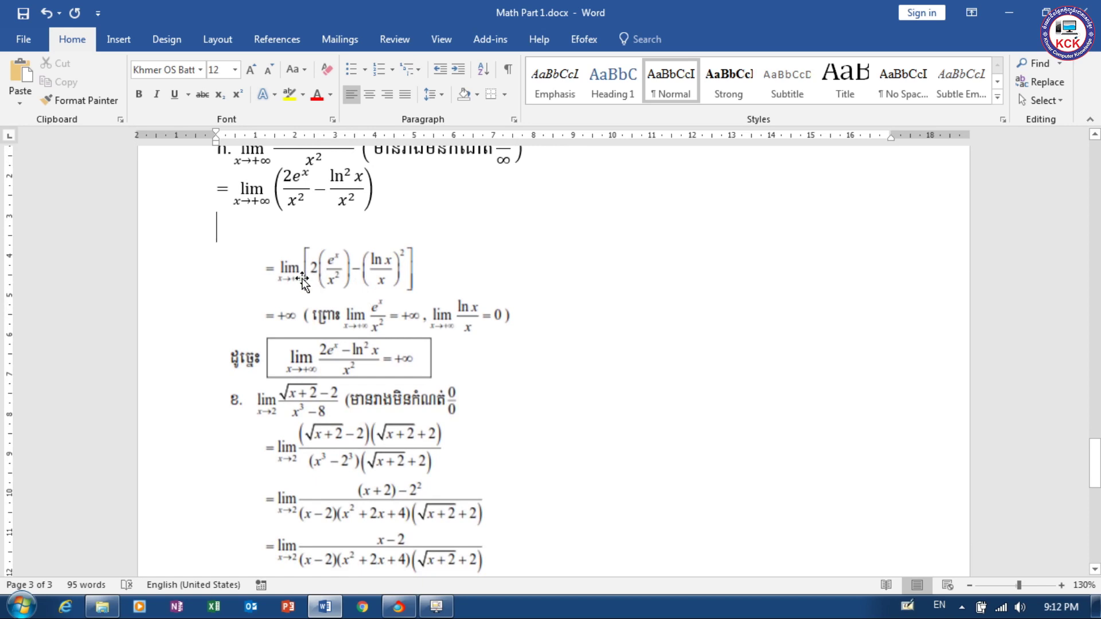
Start a third equation reading = lim x→+∞.
key(alt+equal)
text(= lim _)
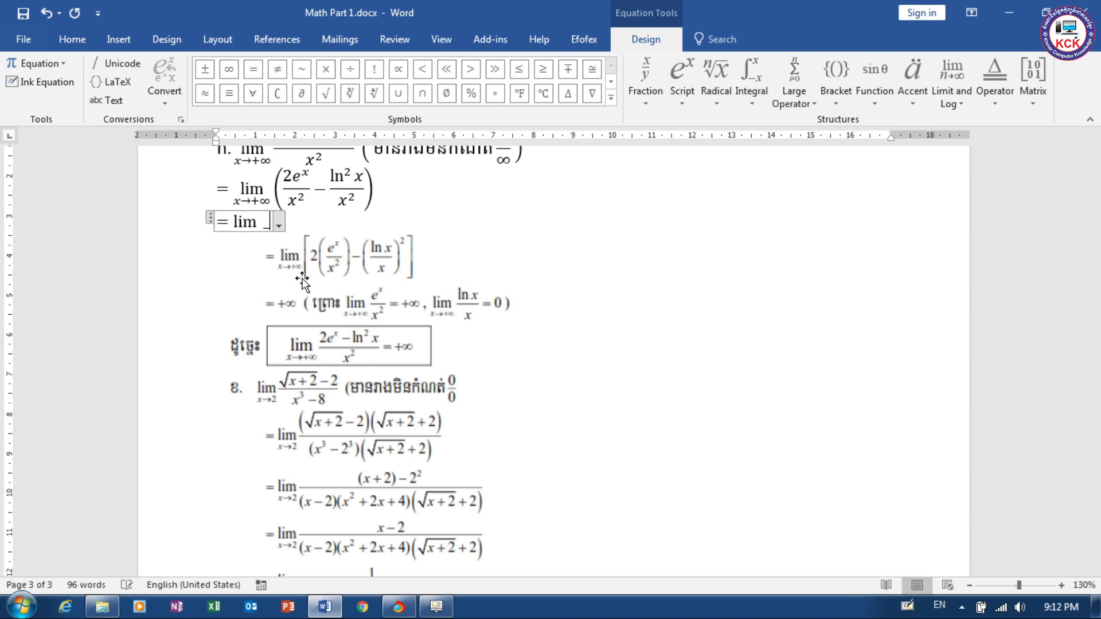
text( (x)
text(->)
text(+\)
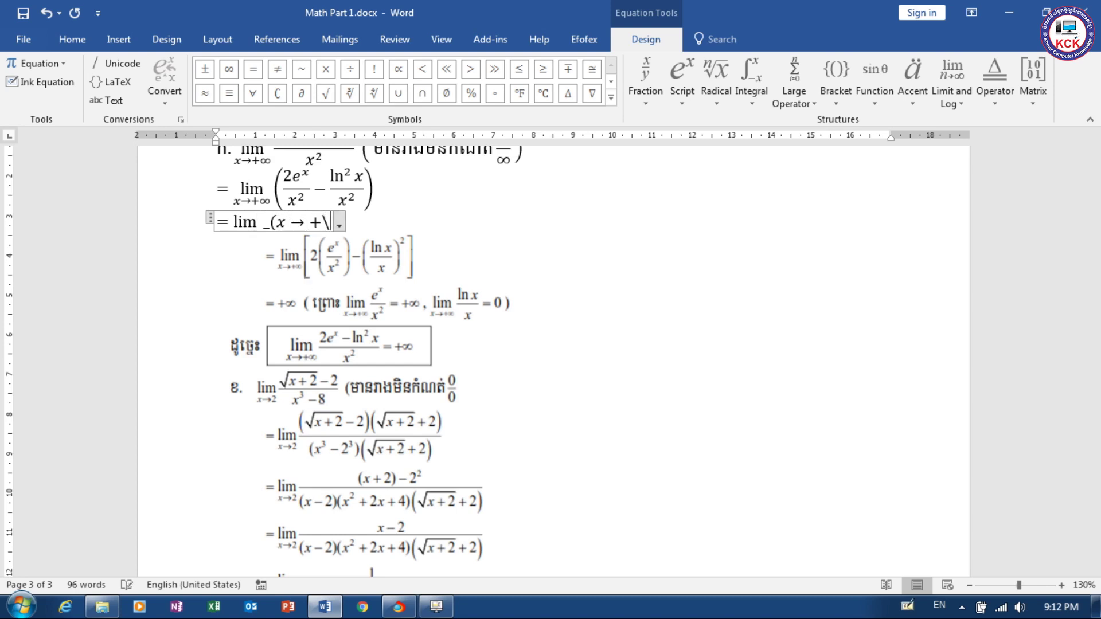
text(inftu)
key(BackSpace)
key(BackSpace)
text(u)
key(BackSpace)
text(y))
key(space)
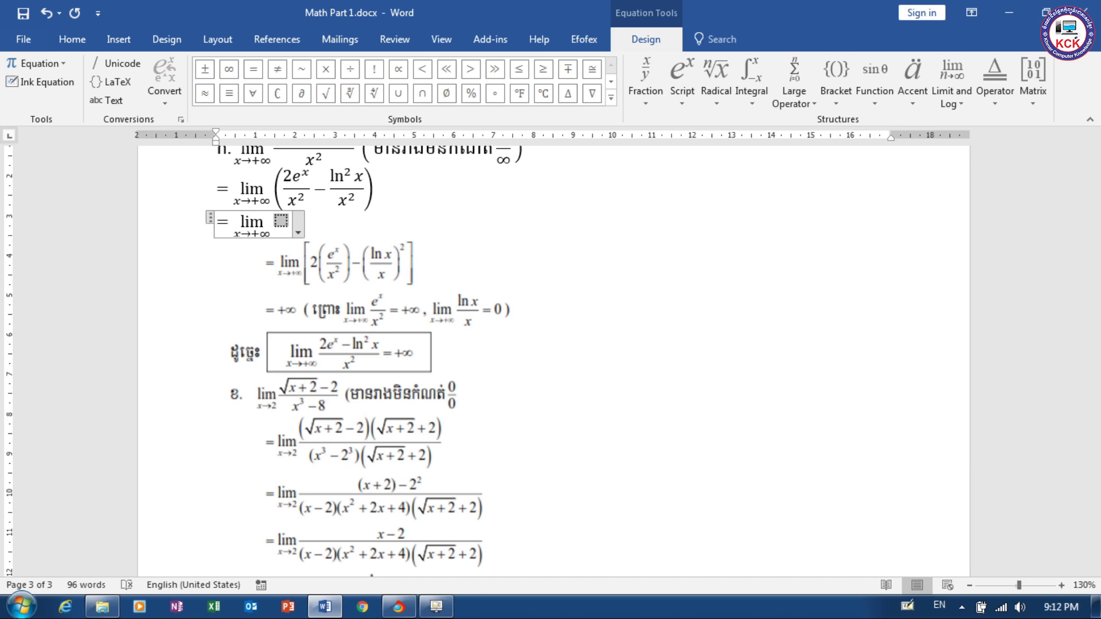
Add [2(eˣ/x²) − (ln x/x)²] with full-height square brackets.
text([)
text(2)
text(()
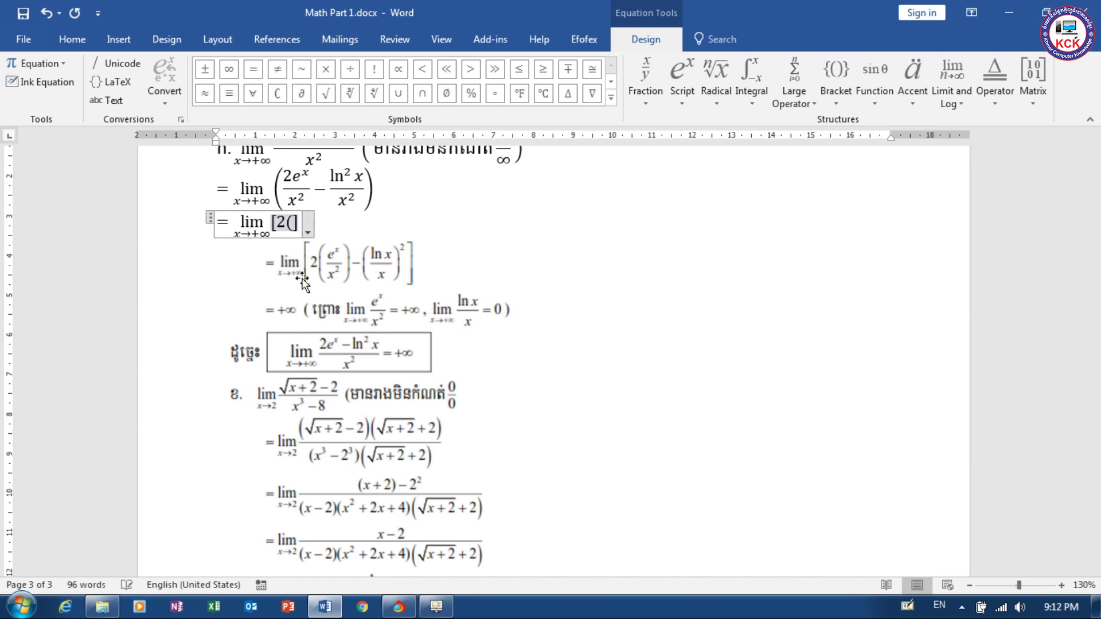
text(e)
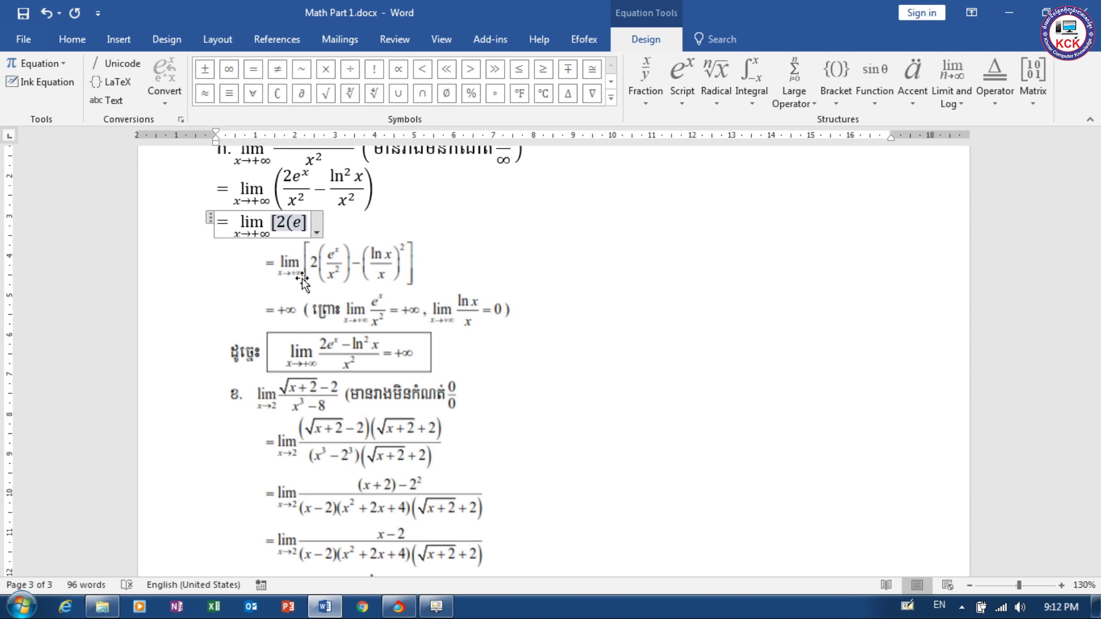
text(^)
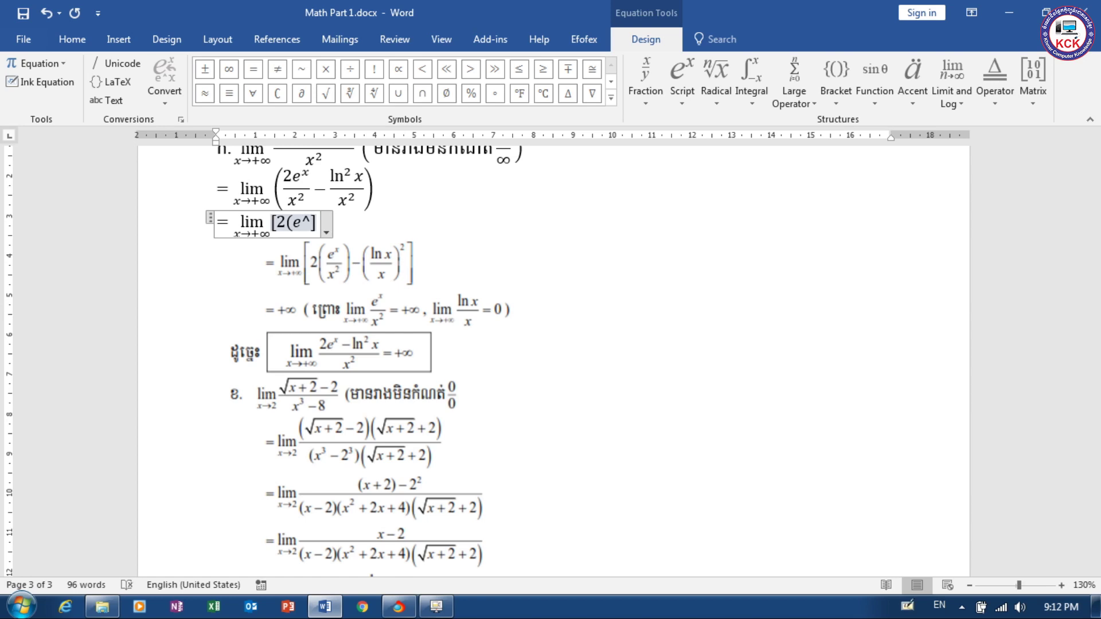
text(x)
text(/x)
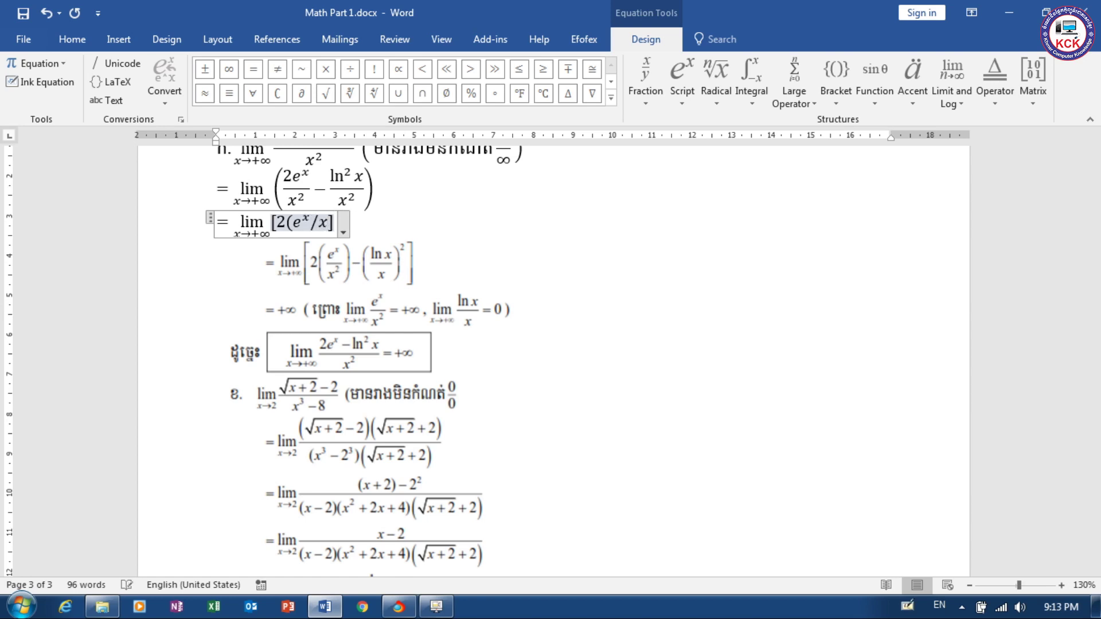
text(^2)
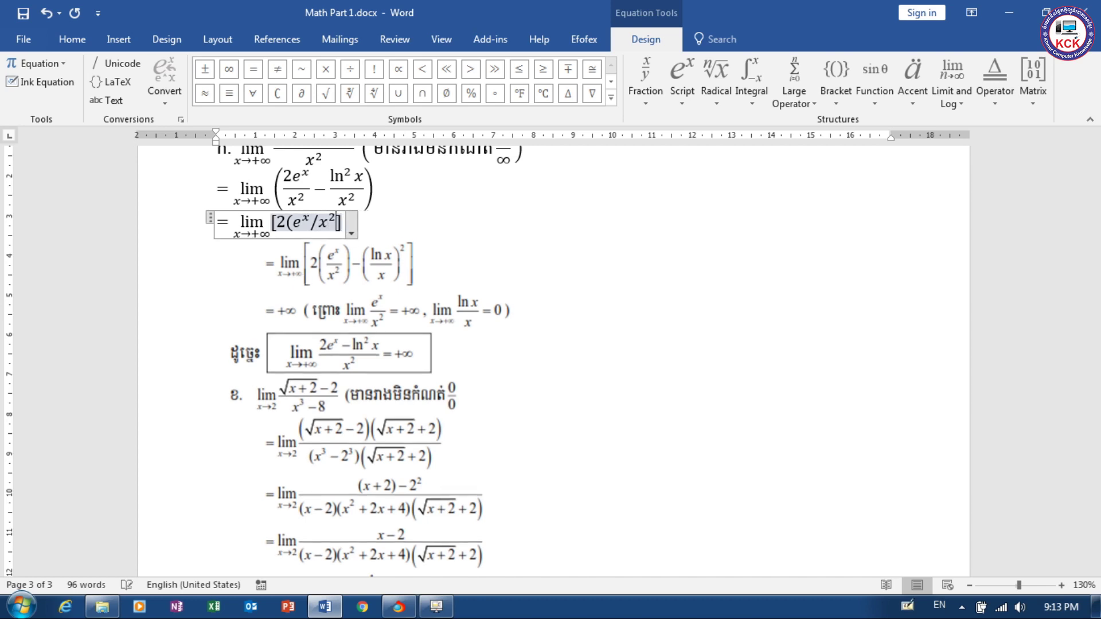
text())
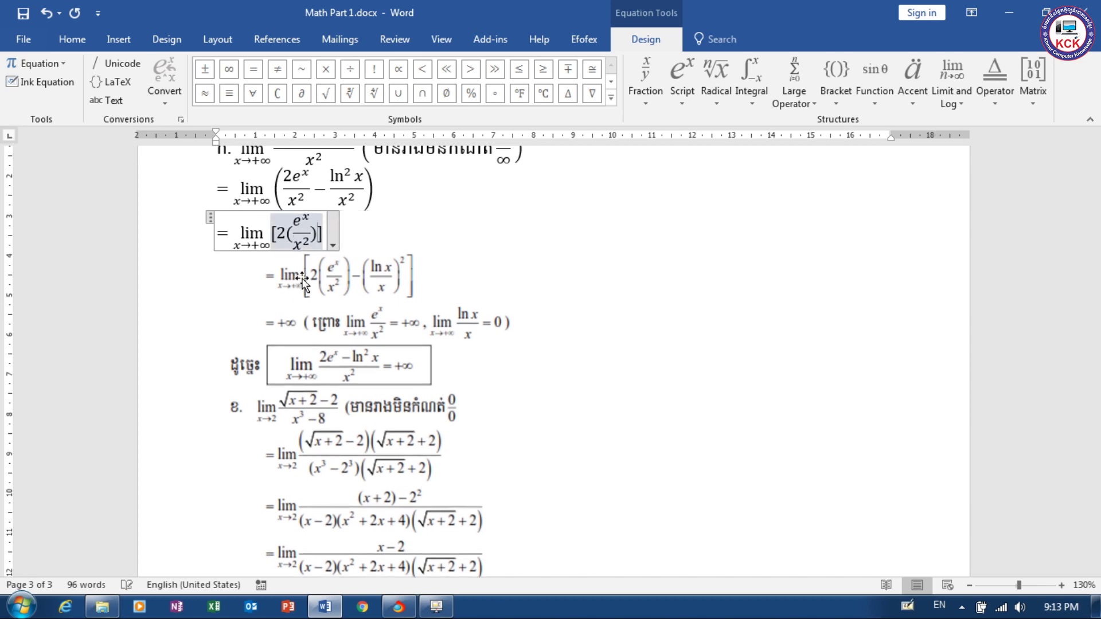
key(space)
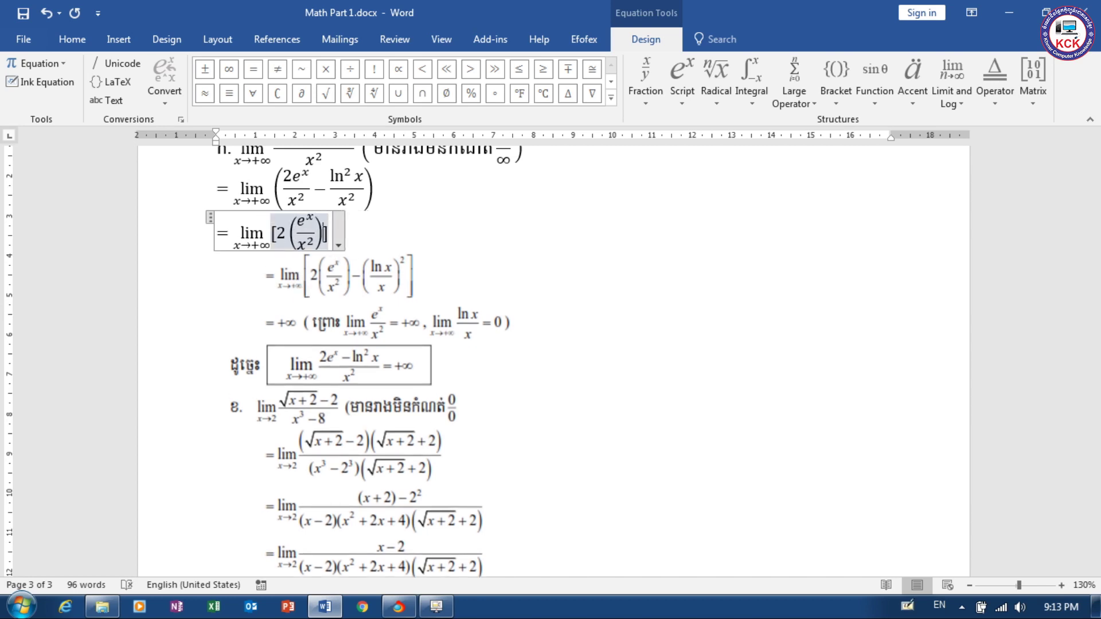
text(-)
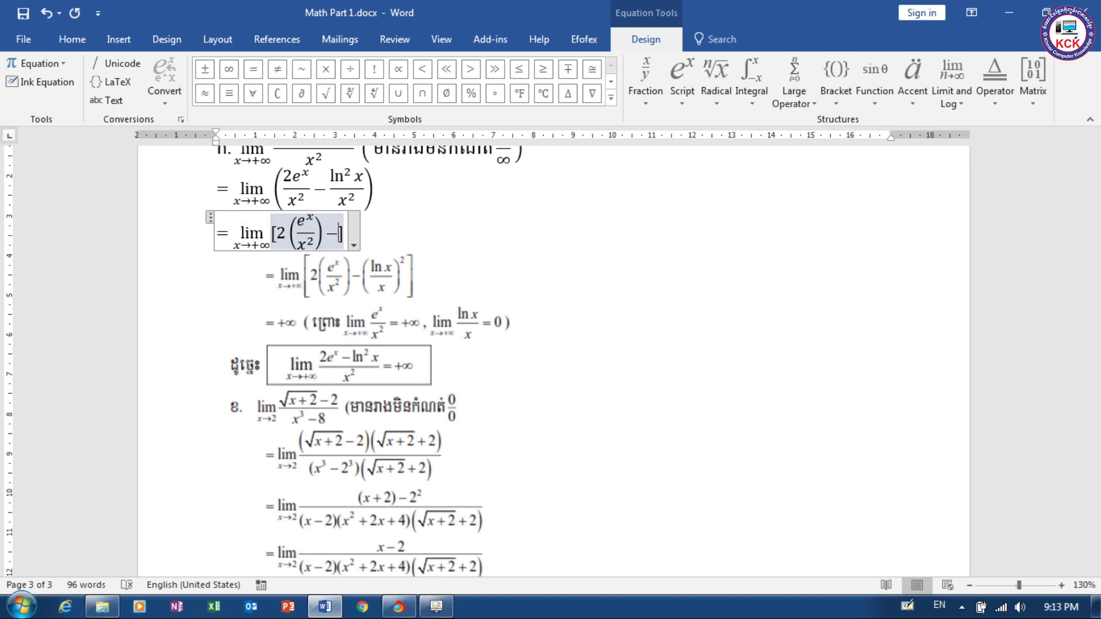
text((ln)
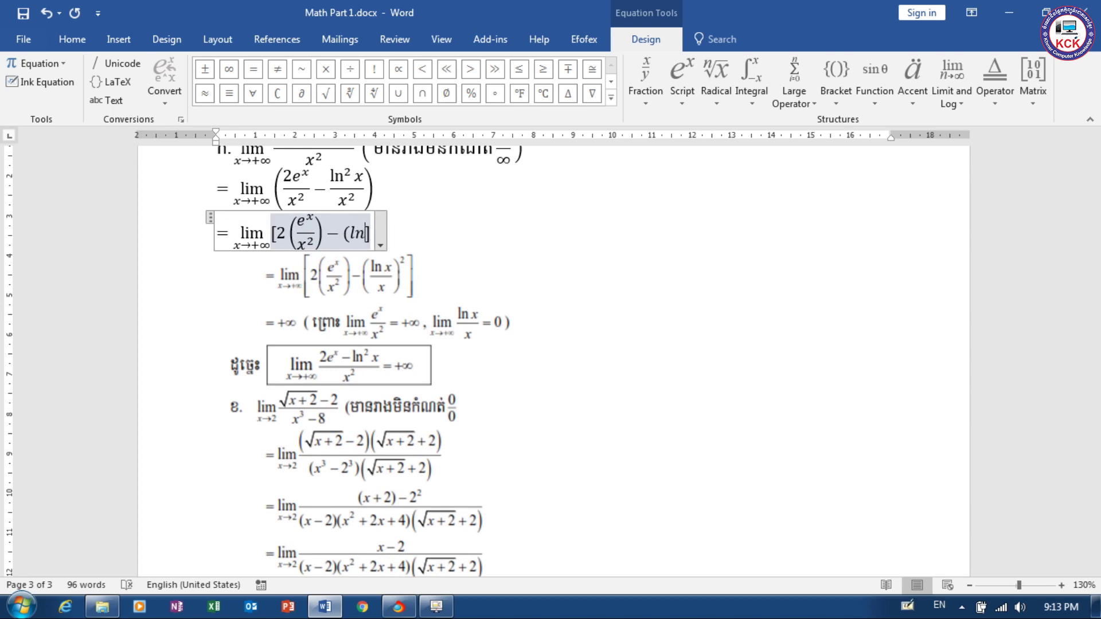
text( x/)
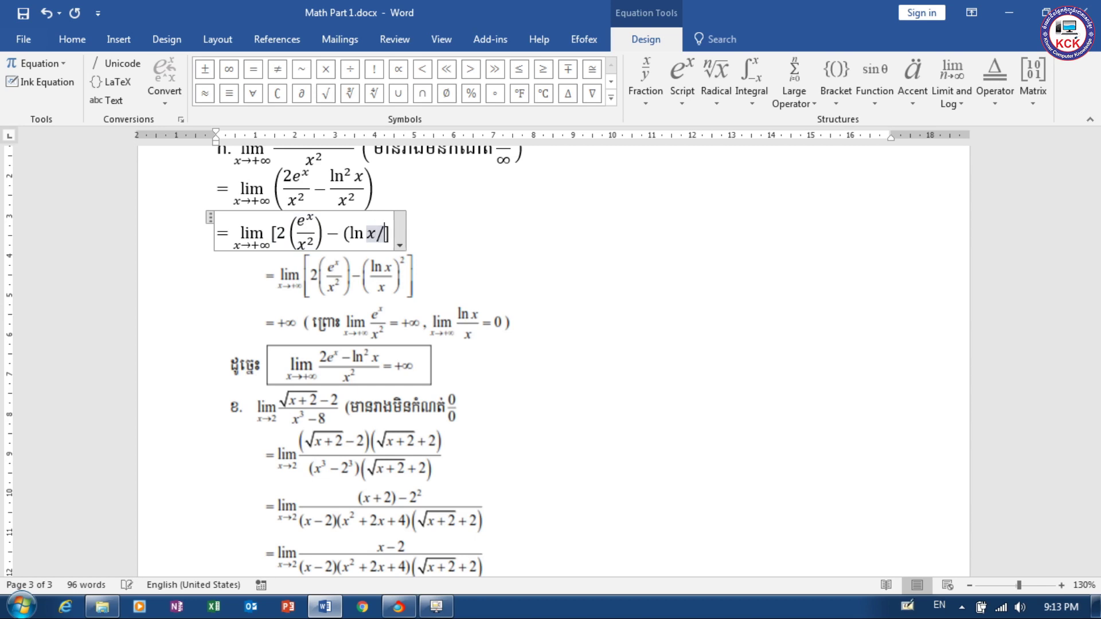
key(BackSpace)
key(shift+Home)
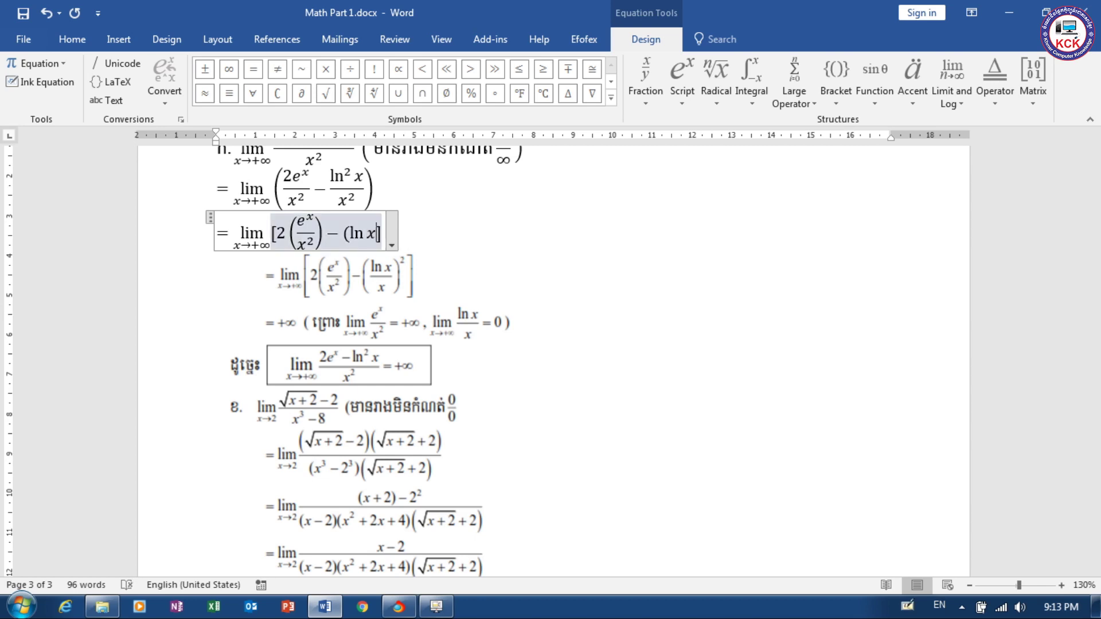
text(/)
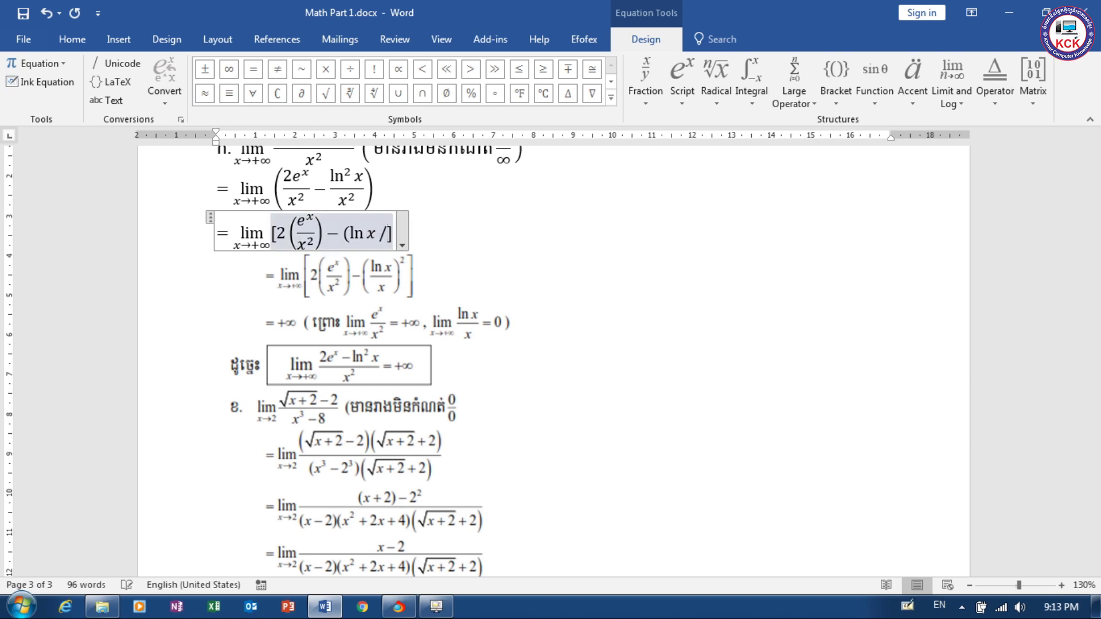
text(x)
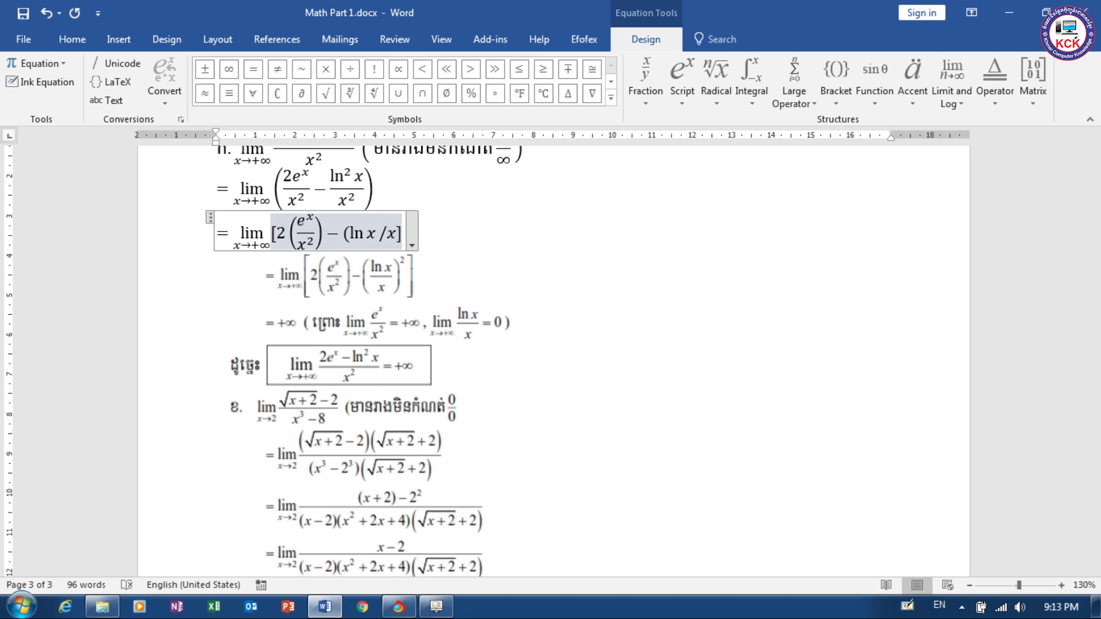
text())
key(space)
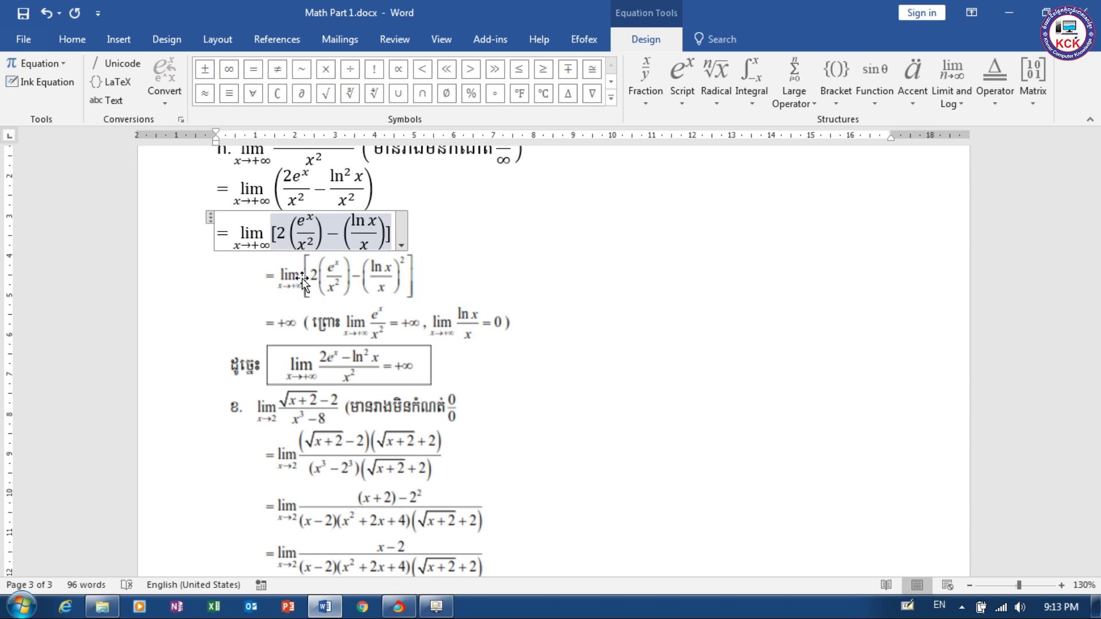
text(^2)
key(space)
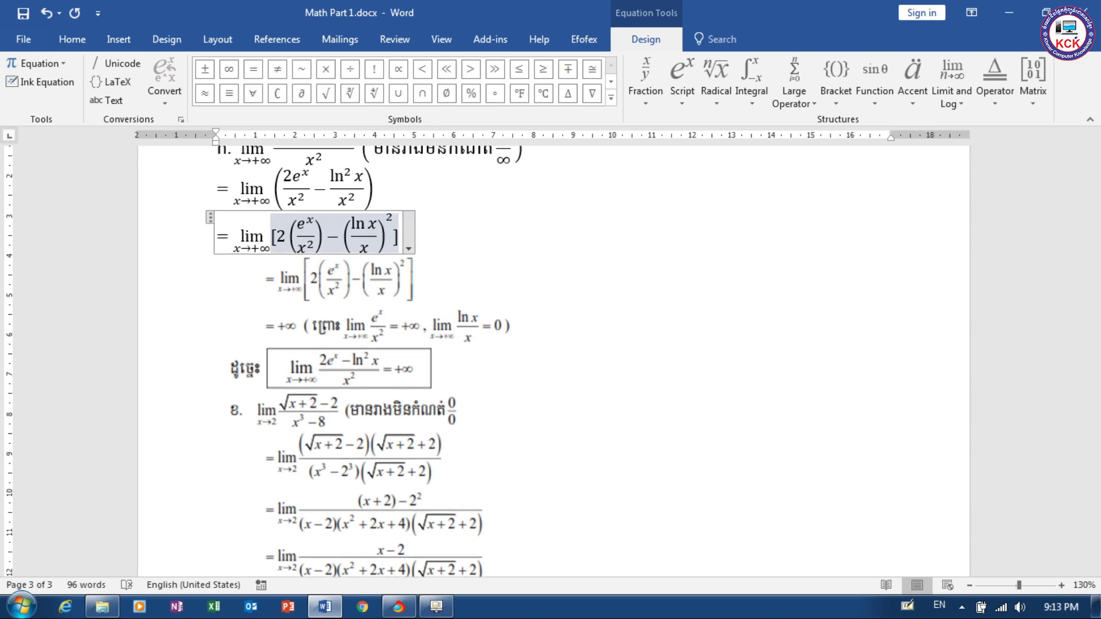
key(shift+Left)
key(shift+Left)
key(shift+Left)
key(shift+Left)
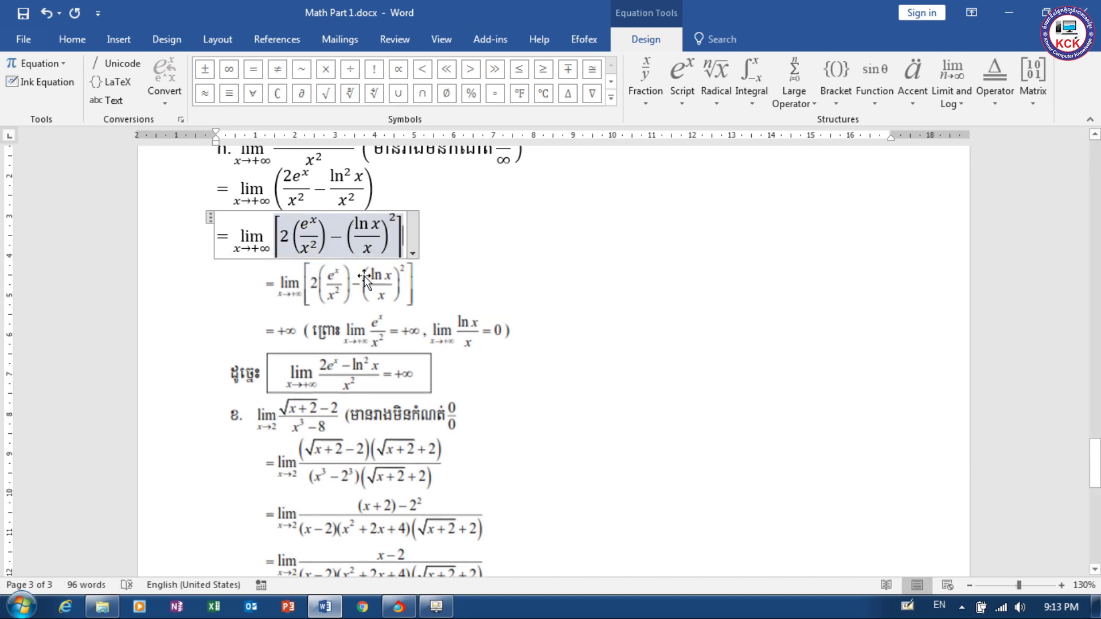
click(442, 242)
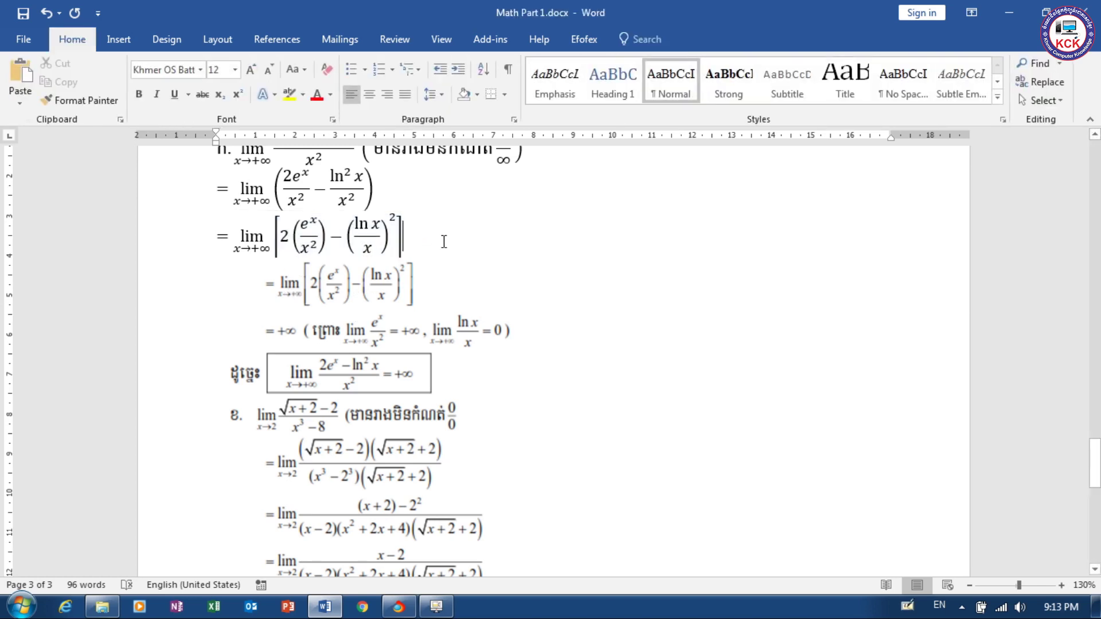
On a new line, start an equation reading = +∞.
key(Return)
text(=)
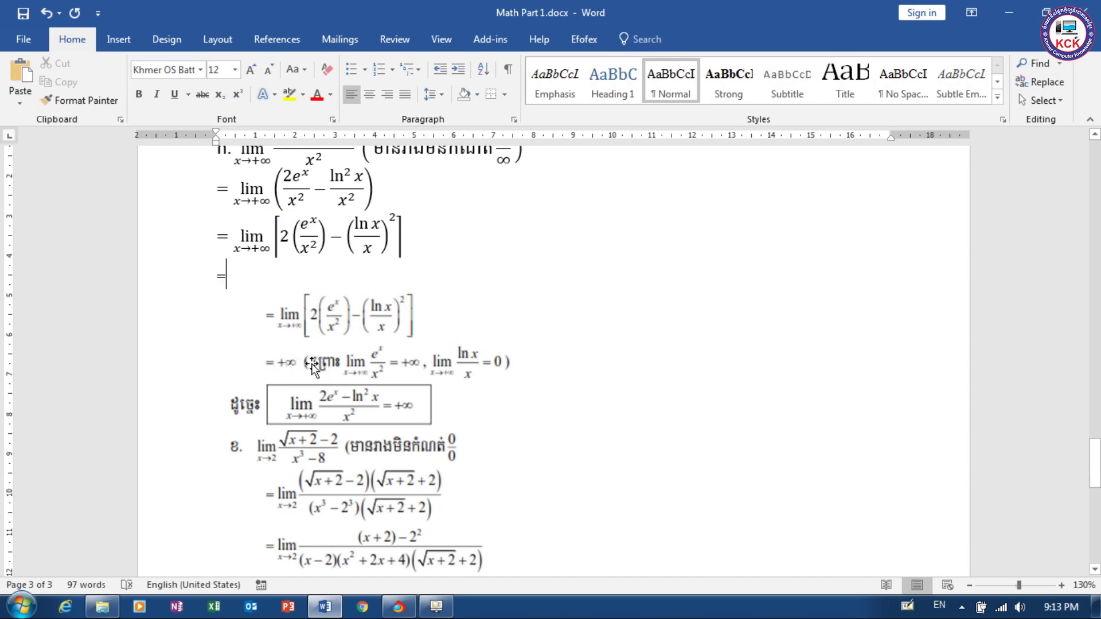
key(BackSpace)
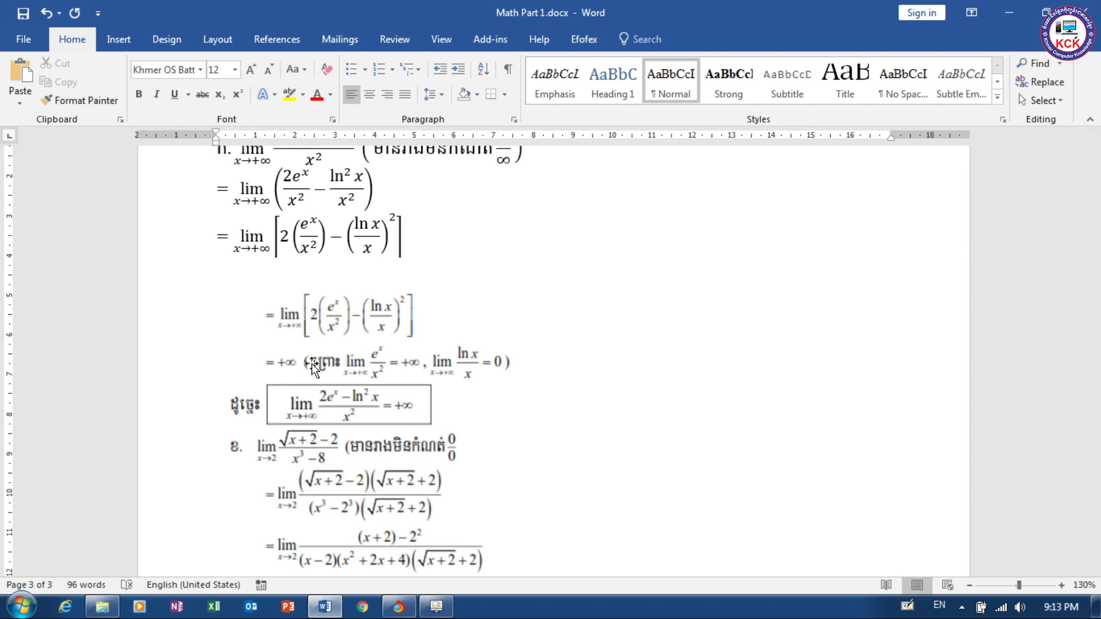
key(alt+equal)
text(=)
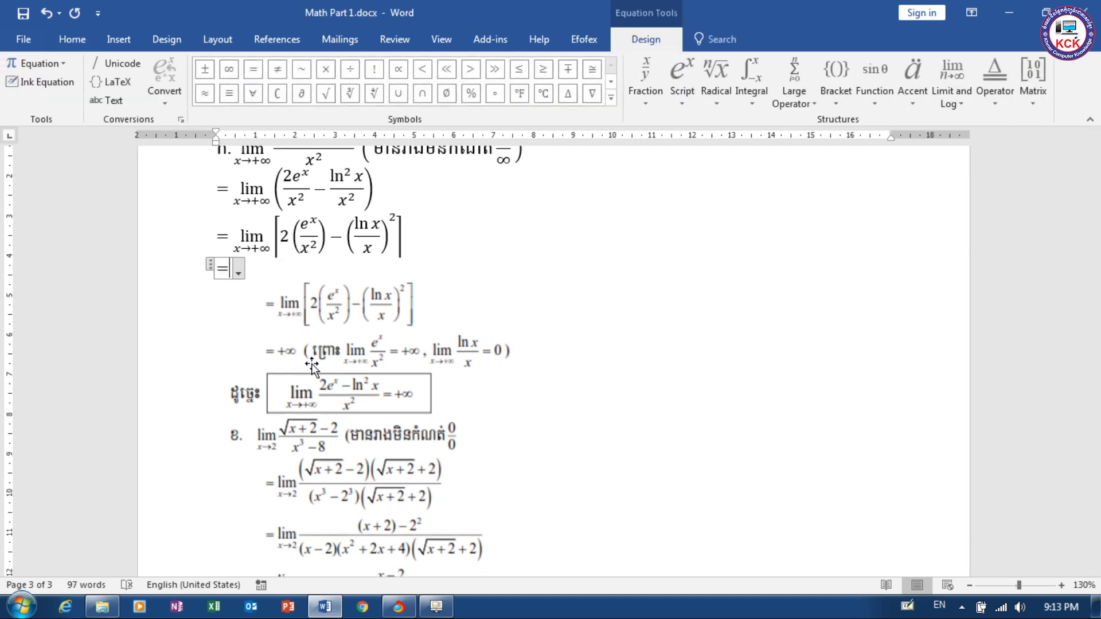
text(+\infty)
key(space)
Add the reason (ព្រោះ lim x→+∞ followed by a fraction slash.
text(()
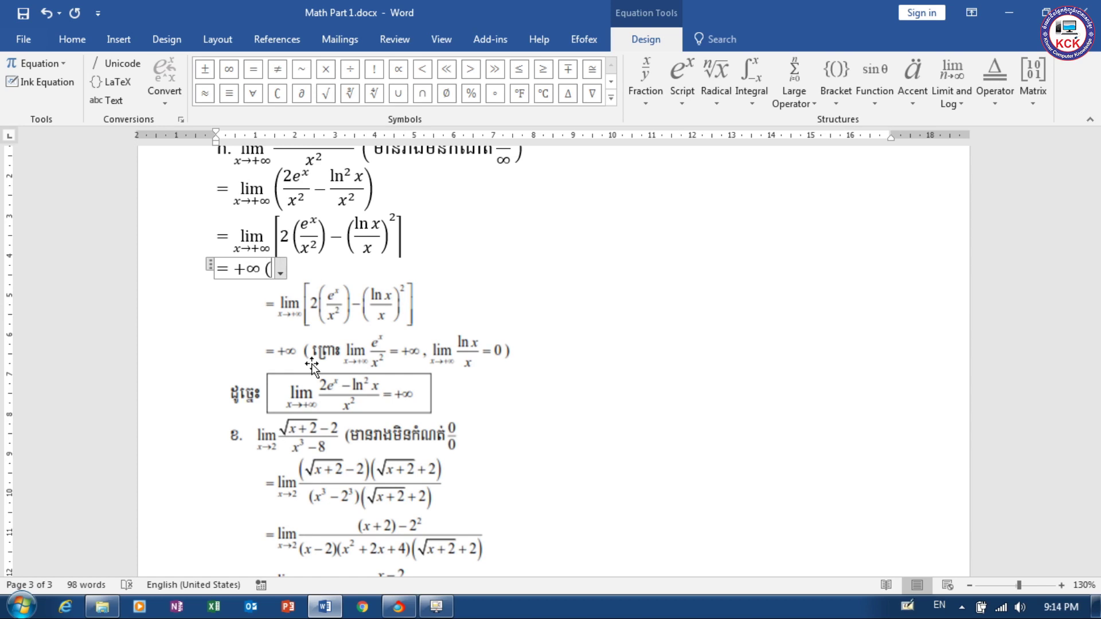
key(alt+shift)
text(ព)
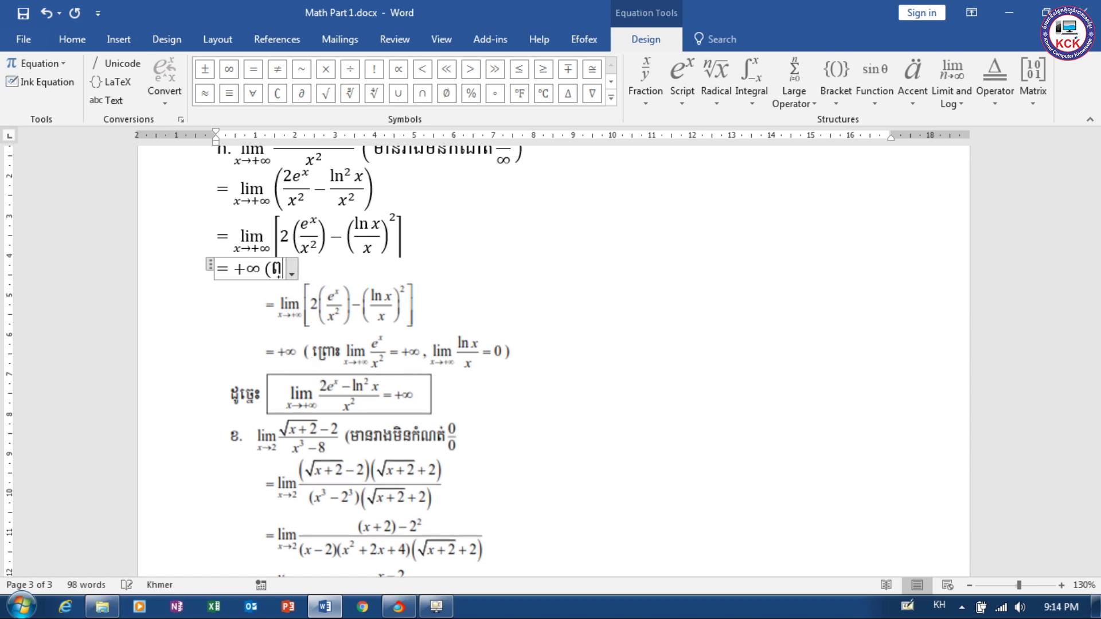
text(្រោះ)
key(alt+shift)
key(alt+shift)
text( lim)
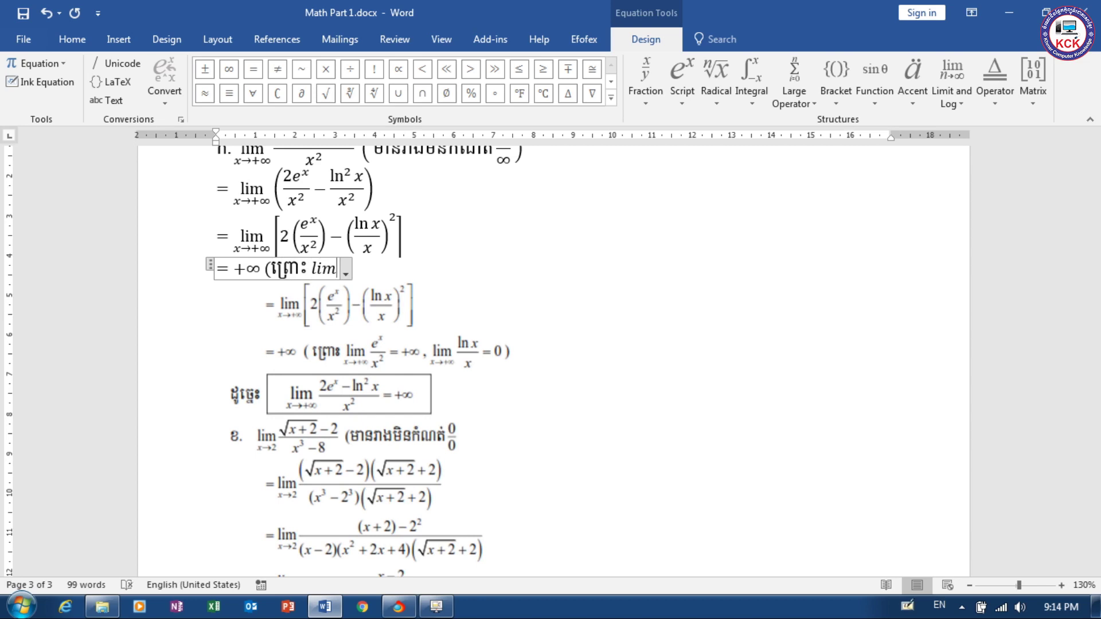
text( _()
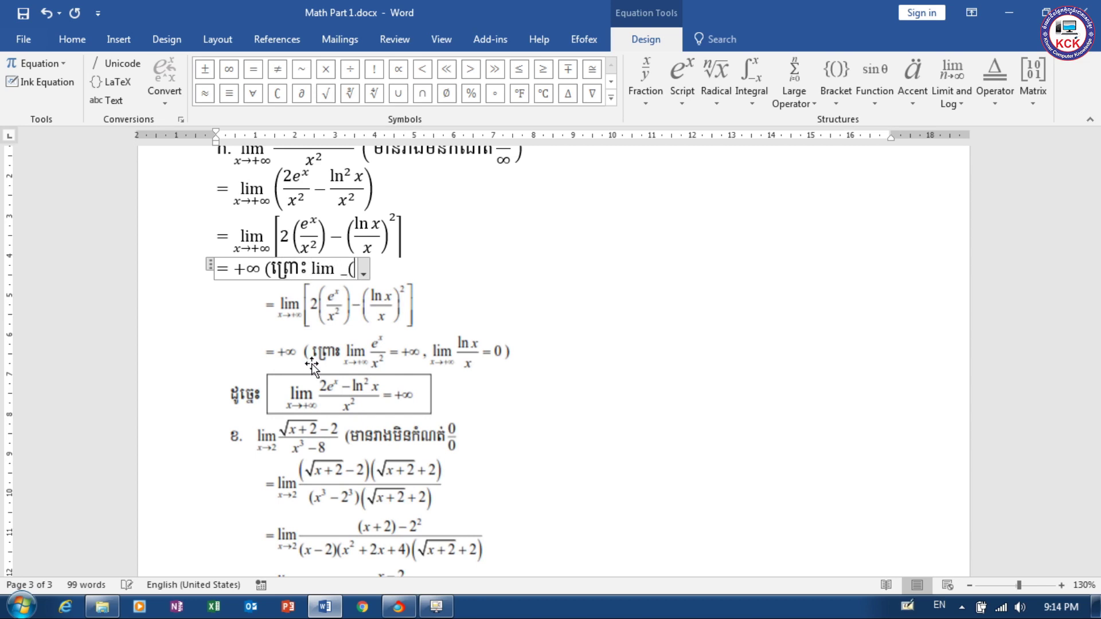
text(x)
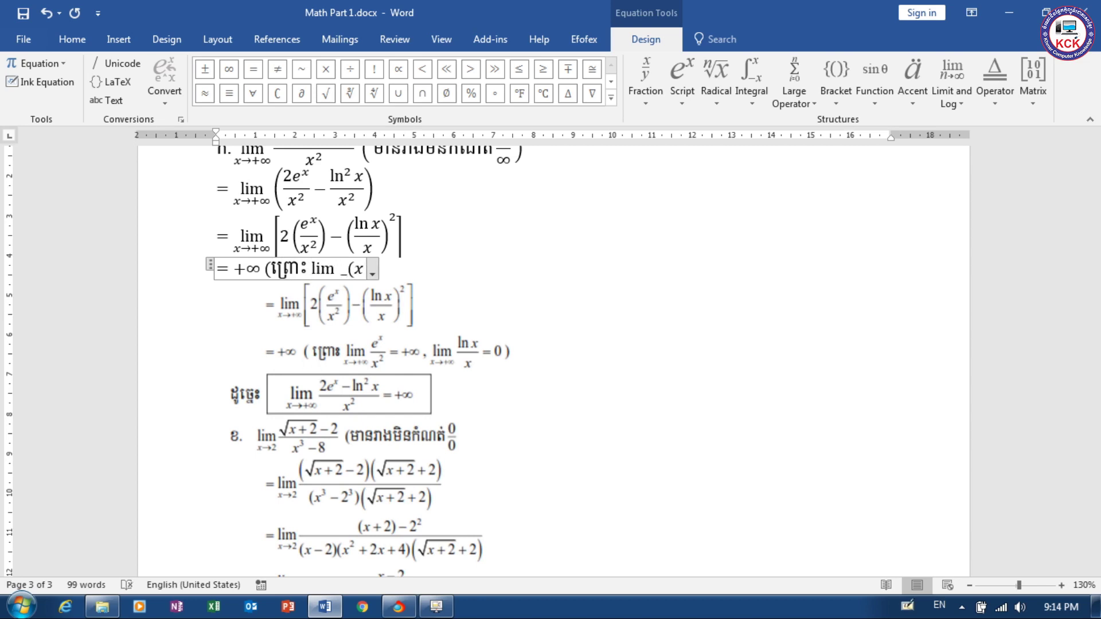
text(->)
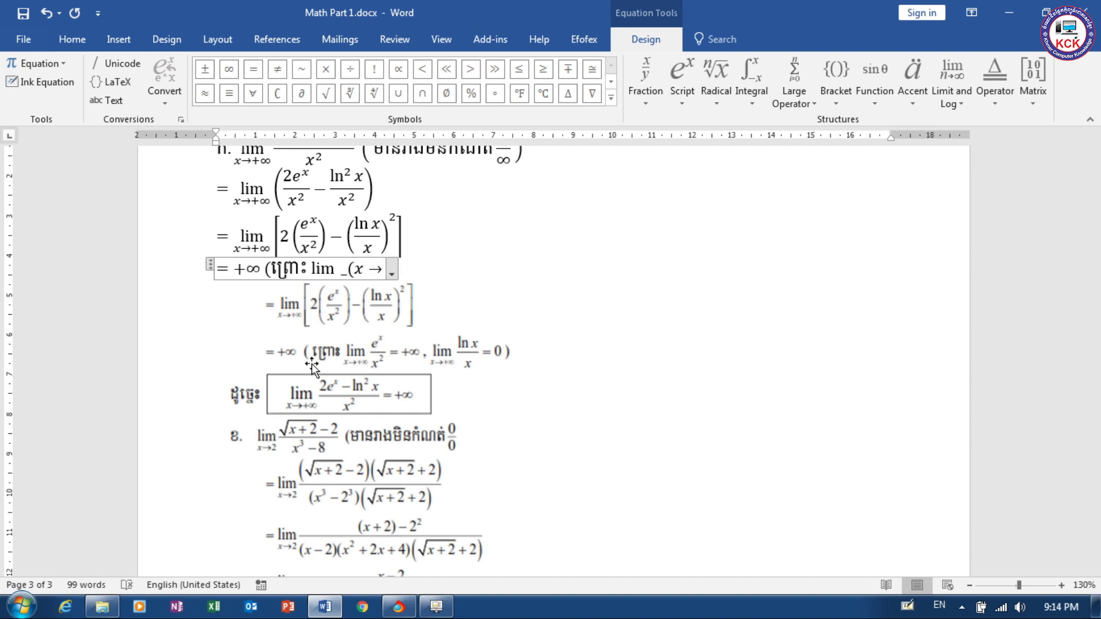
text(+\infty)
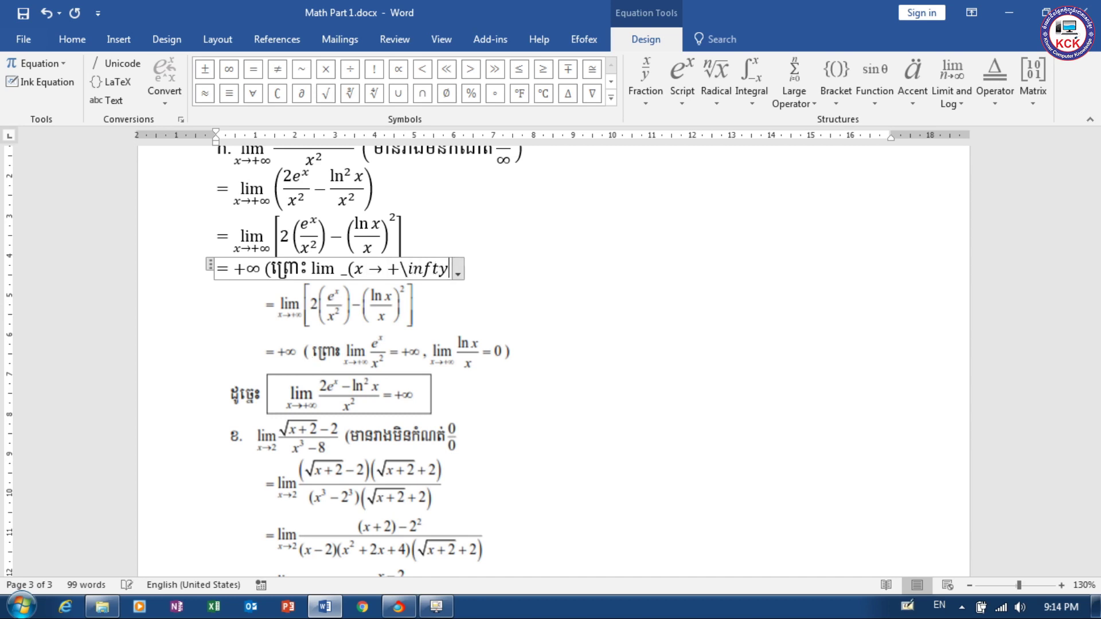
text())
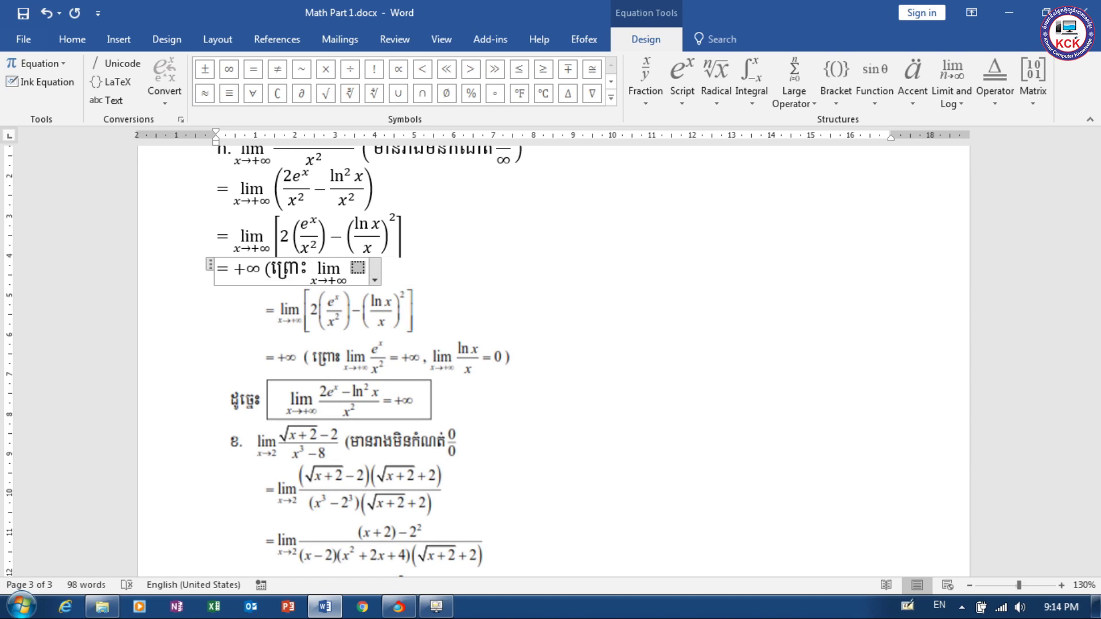
text(/)
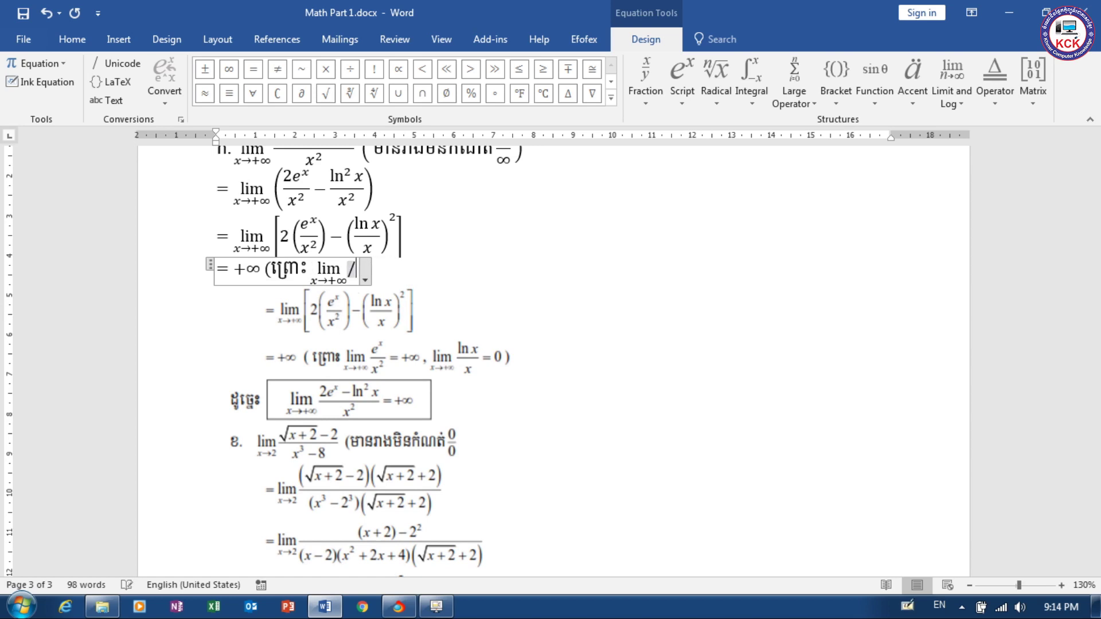
Fill the fraction with 2eˣ − ln²x over x².
click(357, 290)
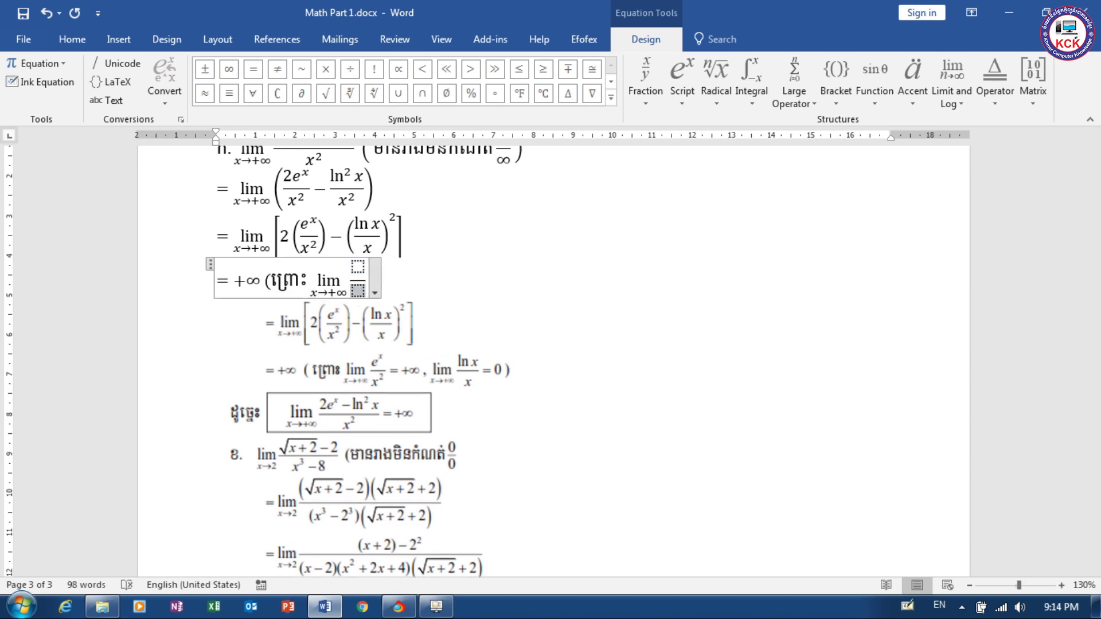
text(x)
text(^2)
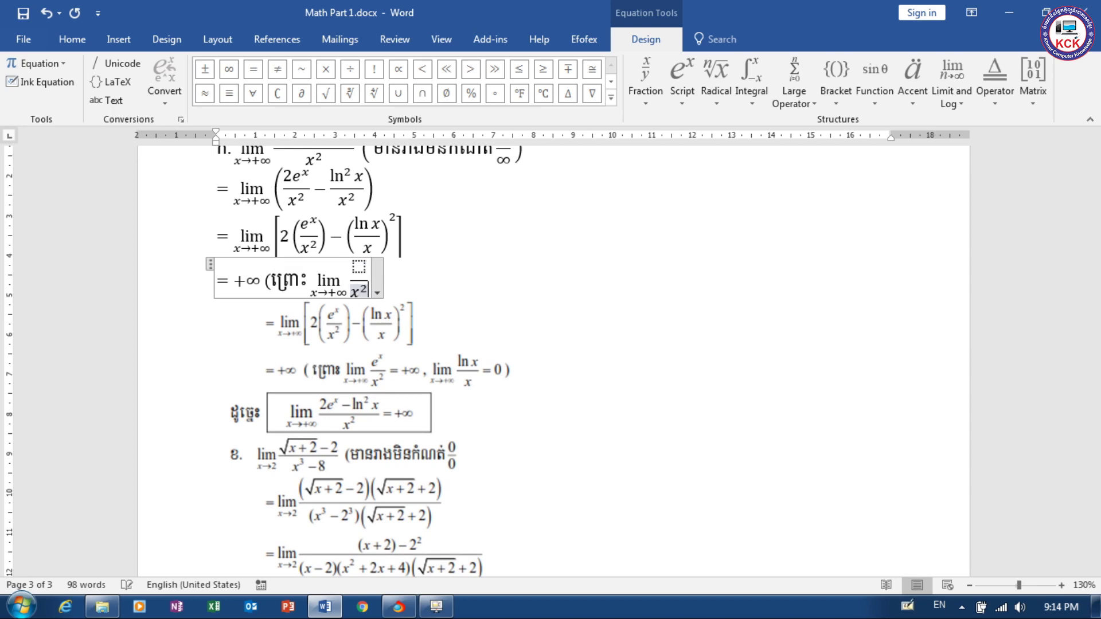
click(358, 267)
text(2e)
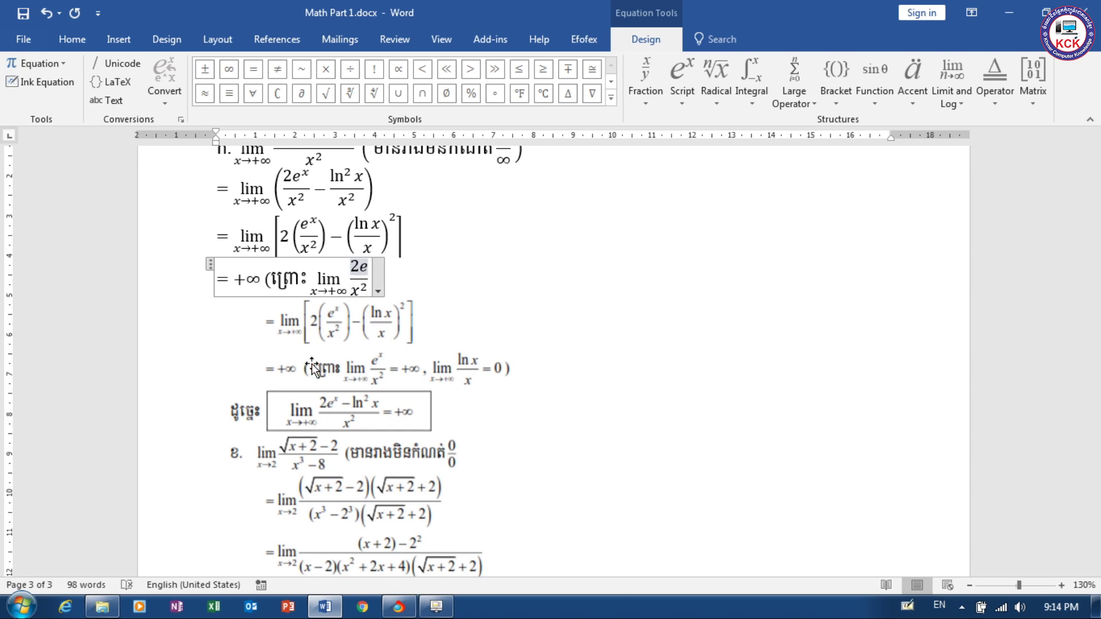
text(^x)
key(space)
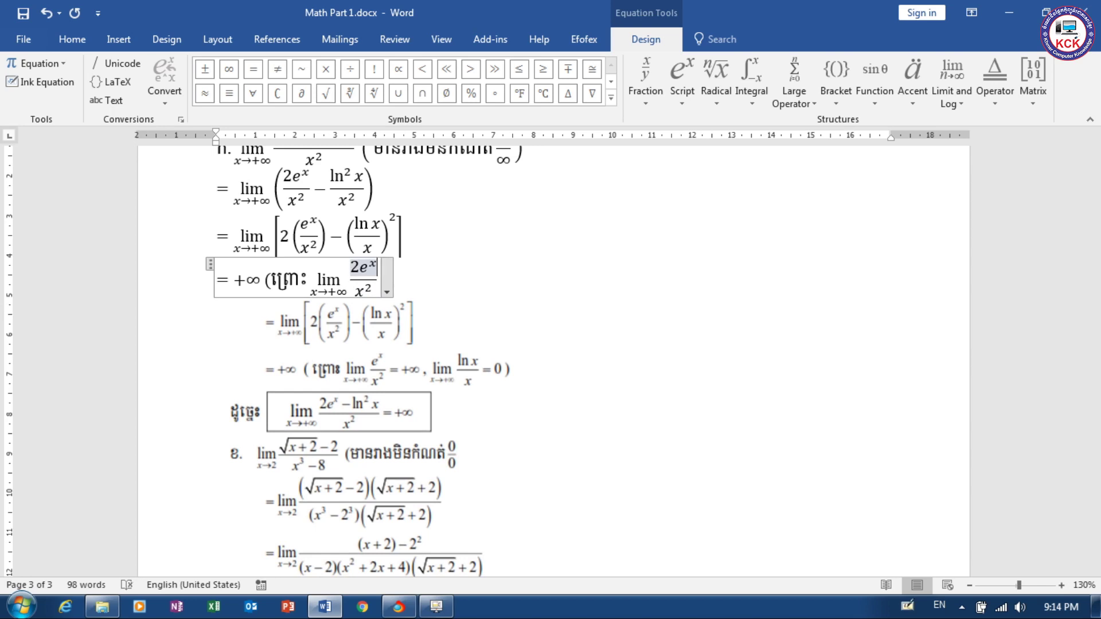
text(-ln)
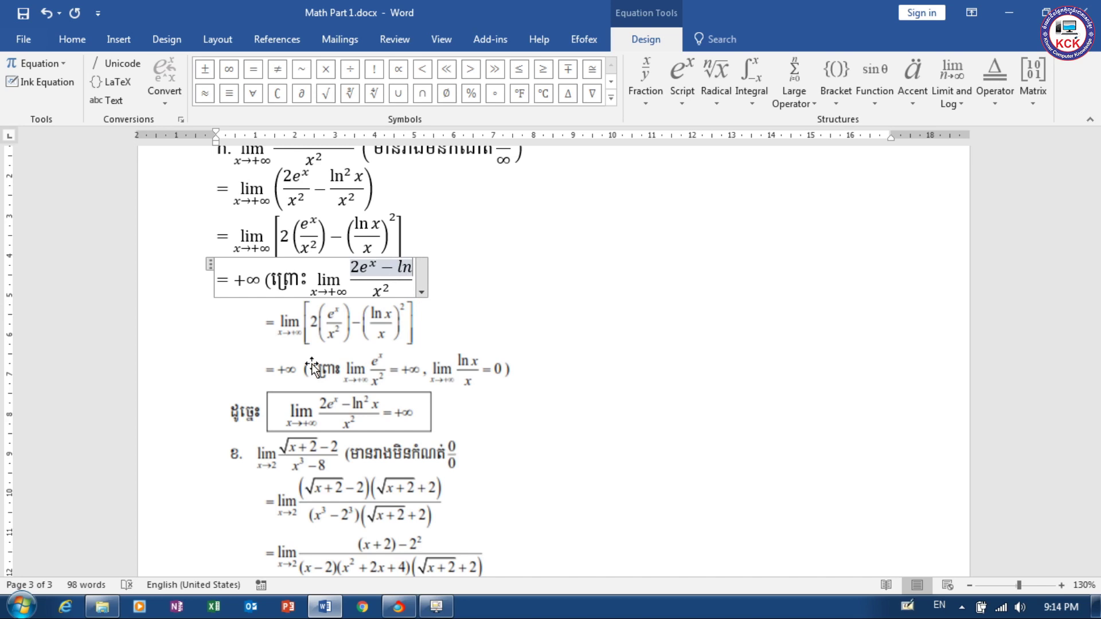
text(^2 )
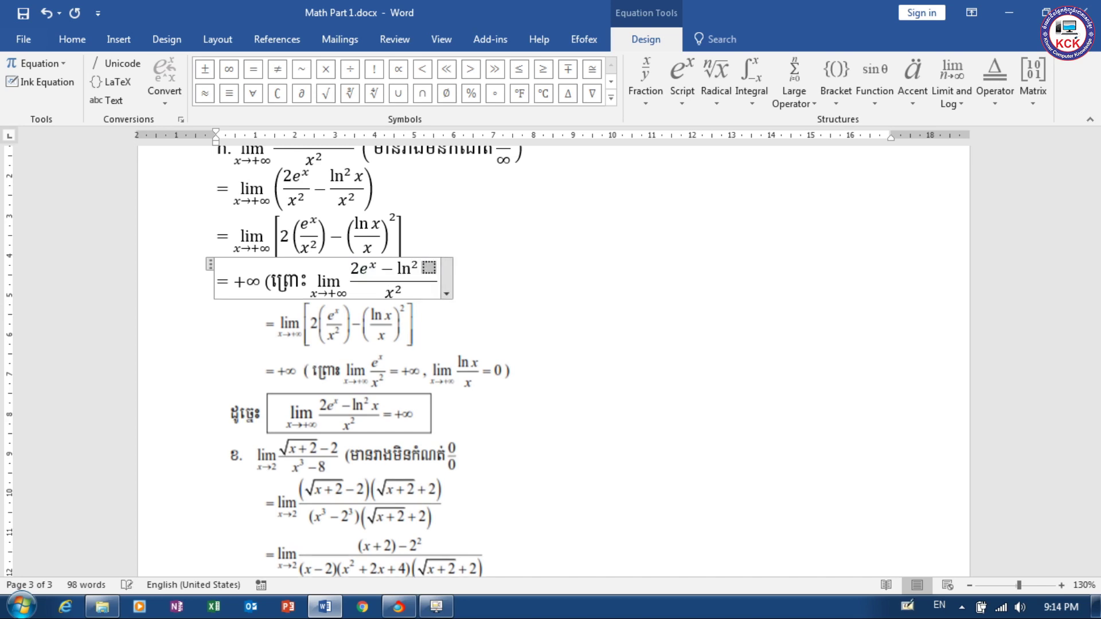
text(x)
key(shift+Home)
click(399, 291)
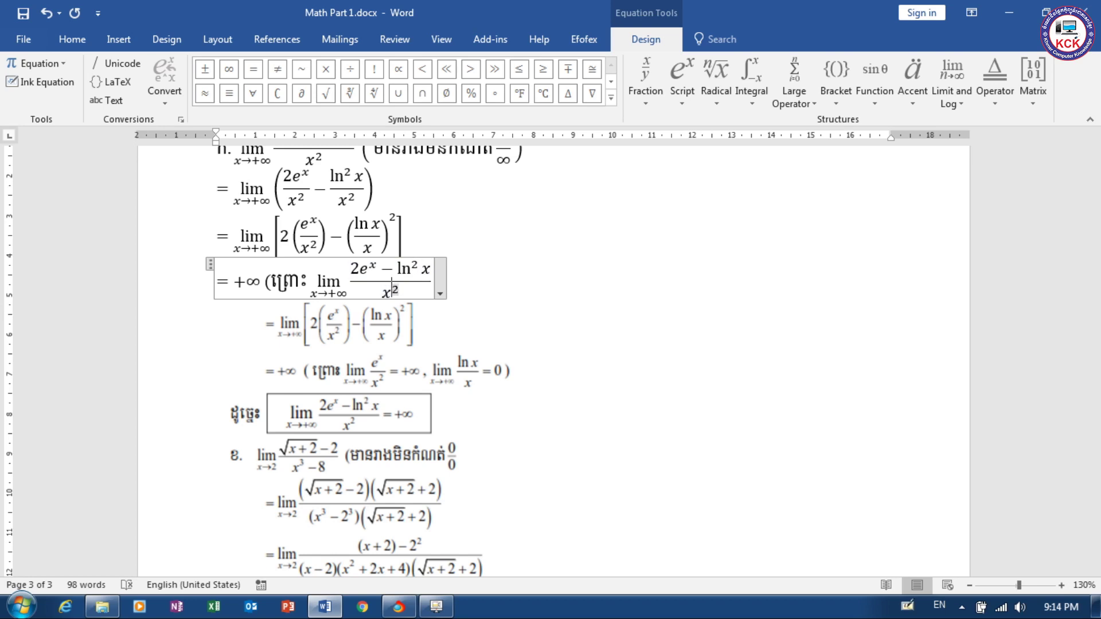
Append = +∞ after the fraction and finish the equation.
click(430, 275)
text(= )
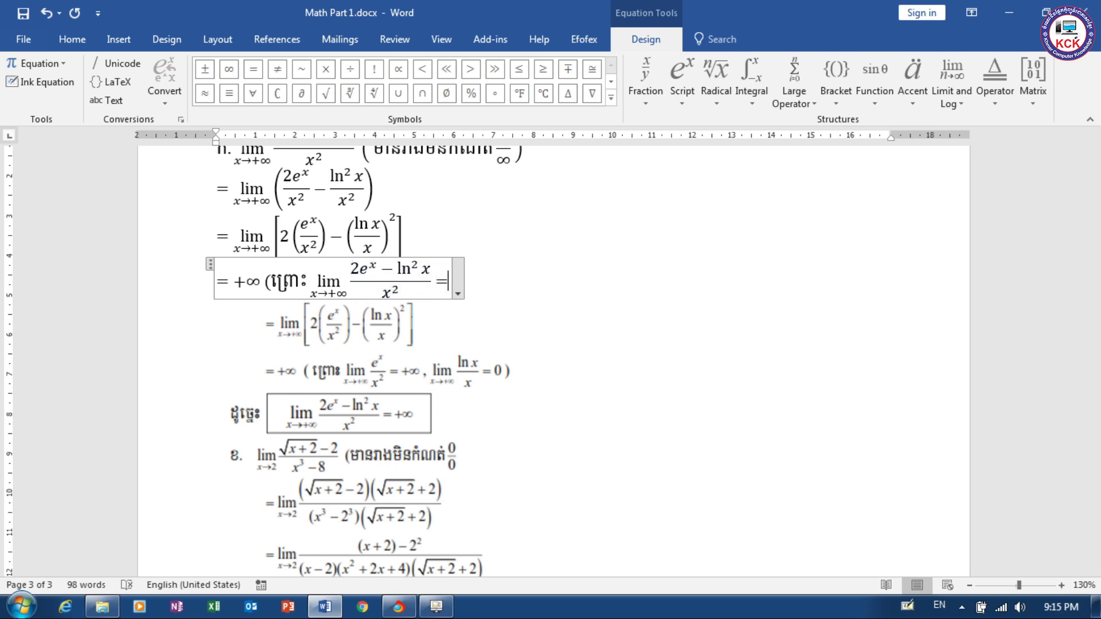
text(+\infty)
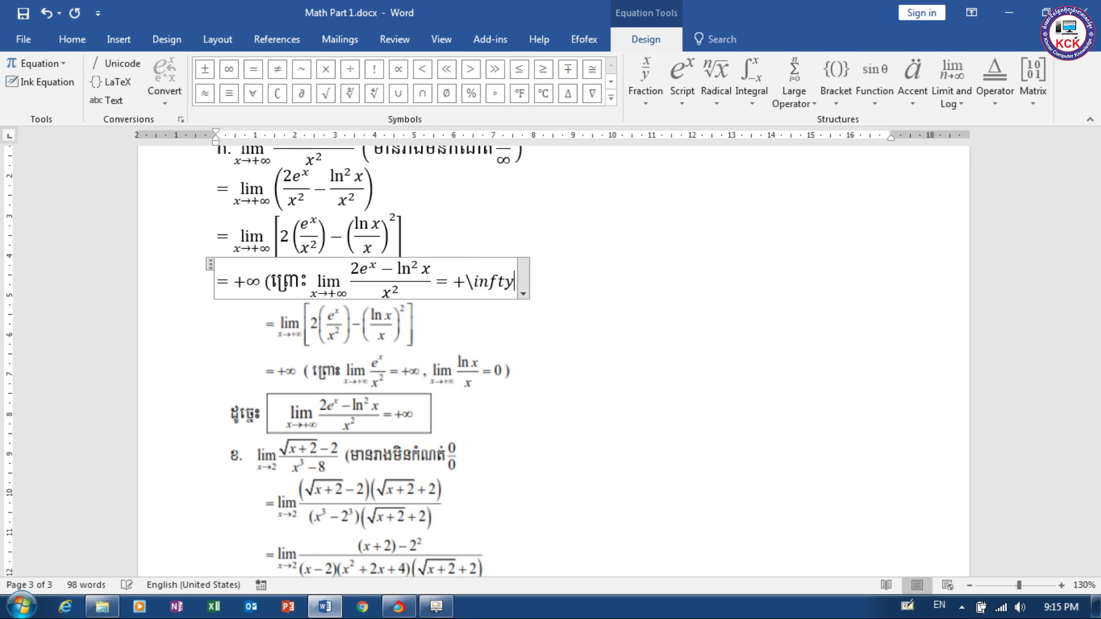
key(space)
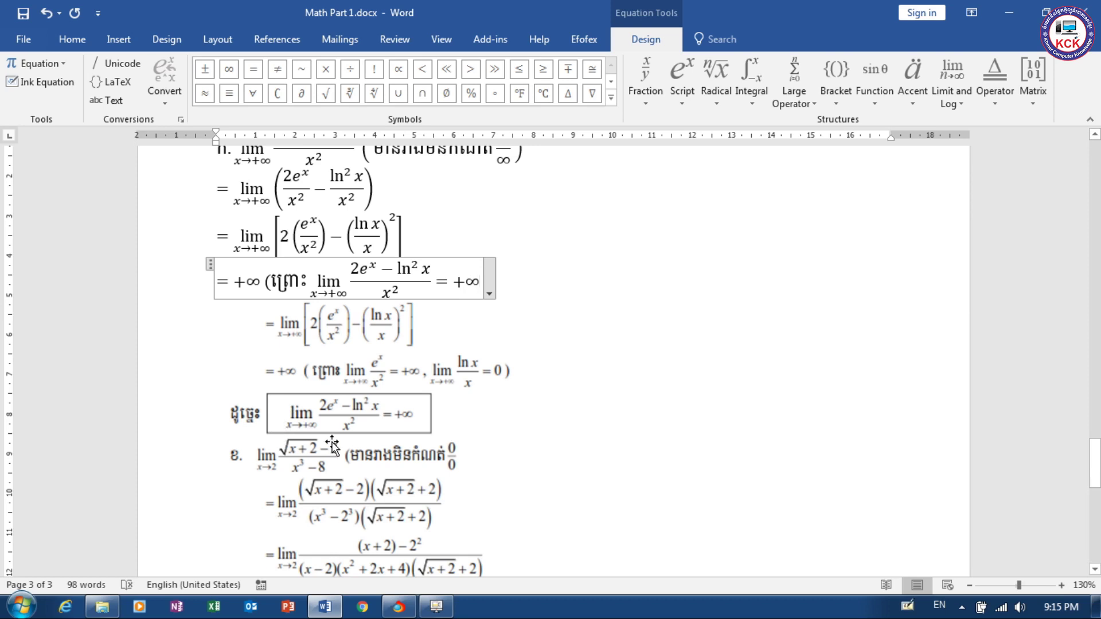
click(521, 291)
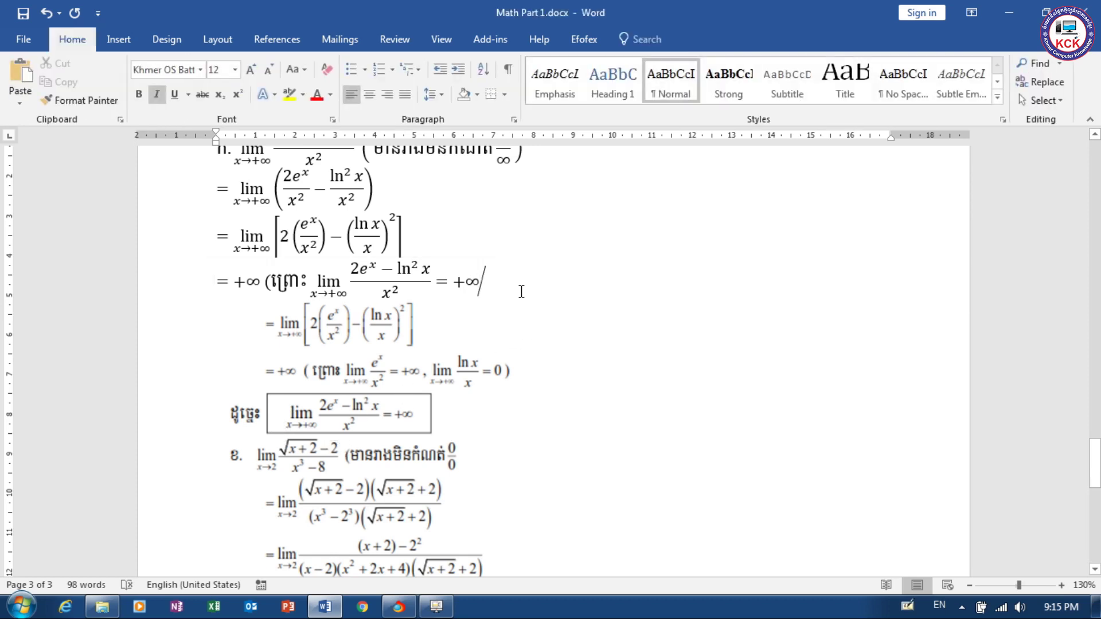
On a new line, insert an equation holding the Khmer word ដូចនេះ.
key(Return)
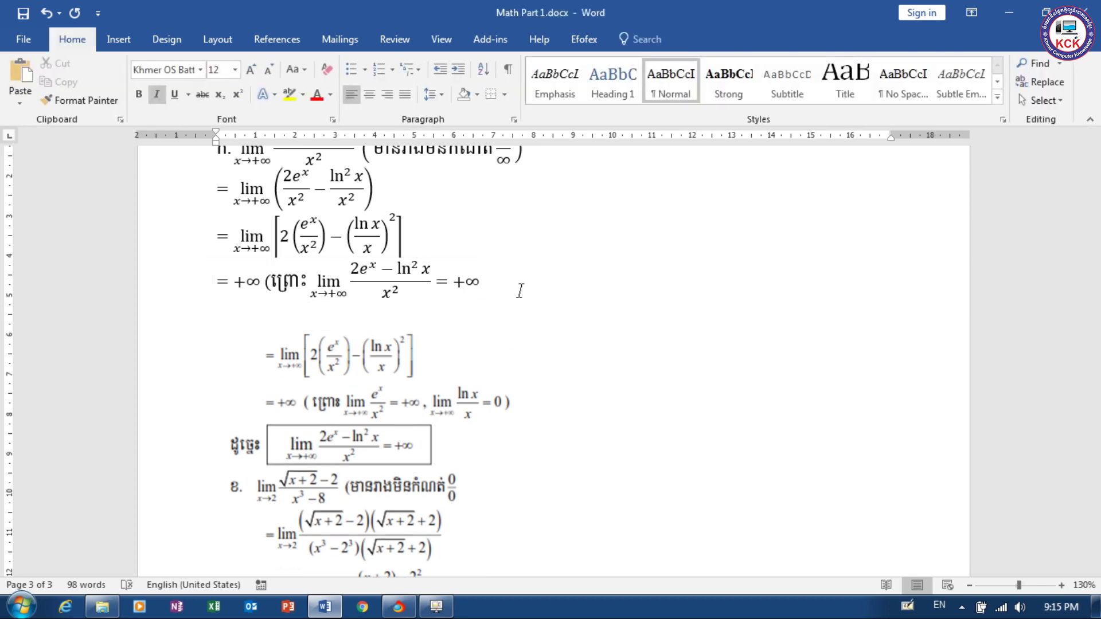
key(alt+equal)
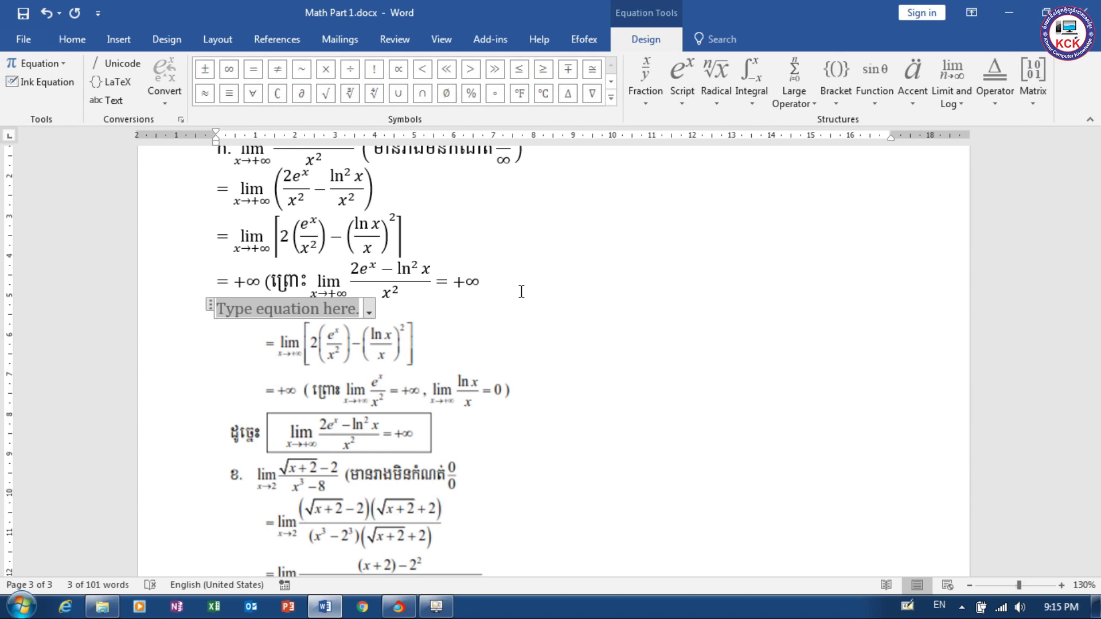
key(alt+shift)
text(ដូចនេះ)
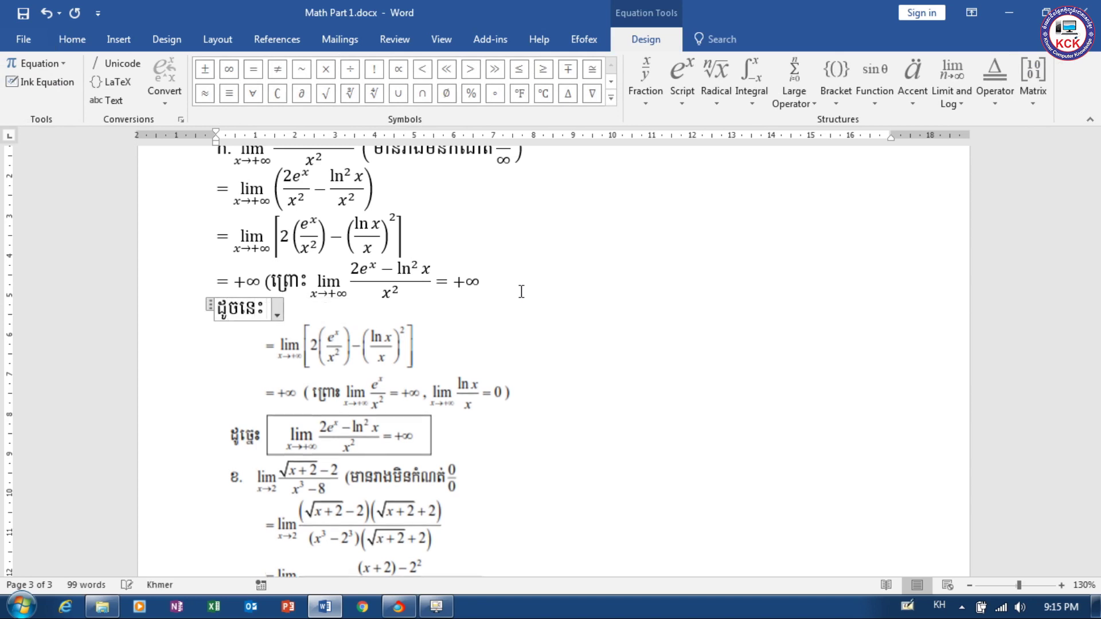
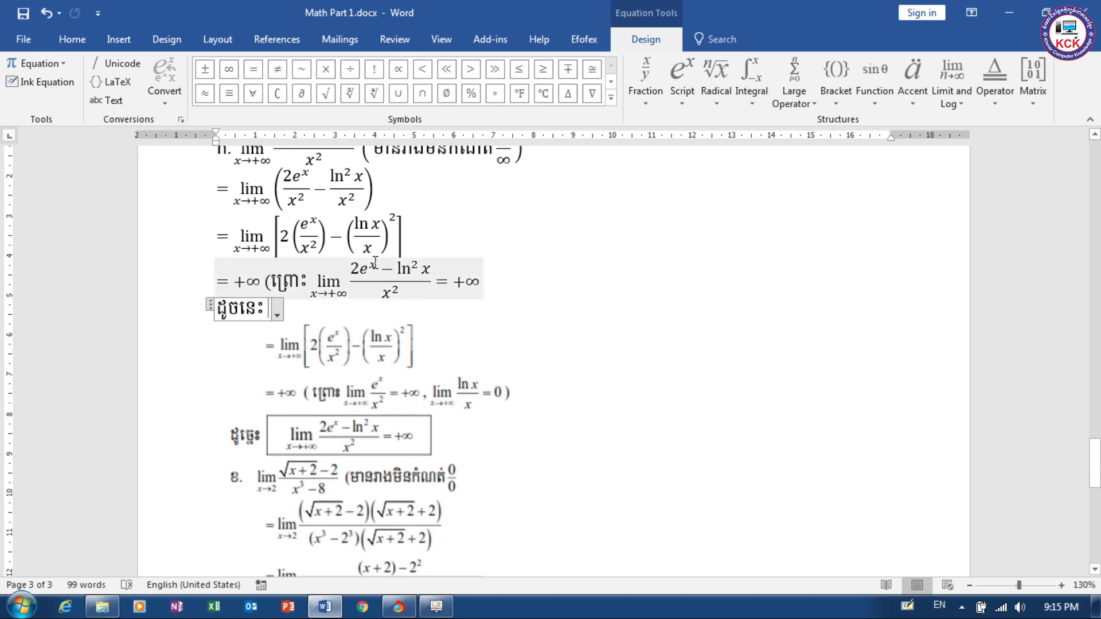
Move the limit (2eˣ − ln² x)/x² = +∞ from the ព្រោះ line into an equation after ដូចនេះ:.
mouse_move(429, 275)
mouse_down()
mouse_move(412, 277)
mouse_move(429, 280)
mouse_up()
click(431, 279)
key(Right)
key(Right)
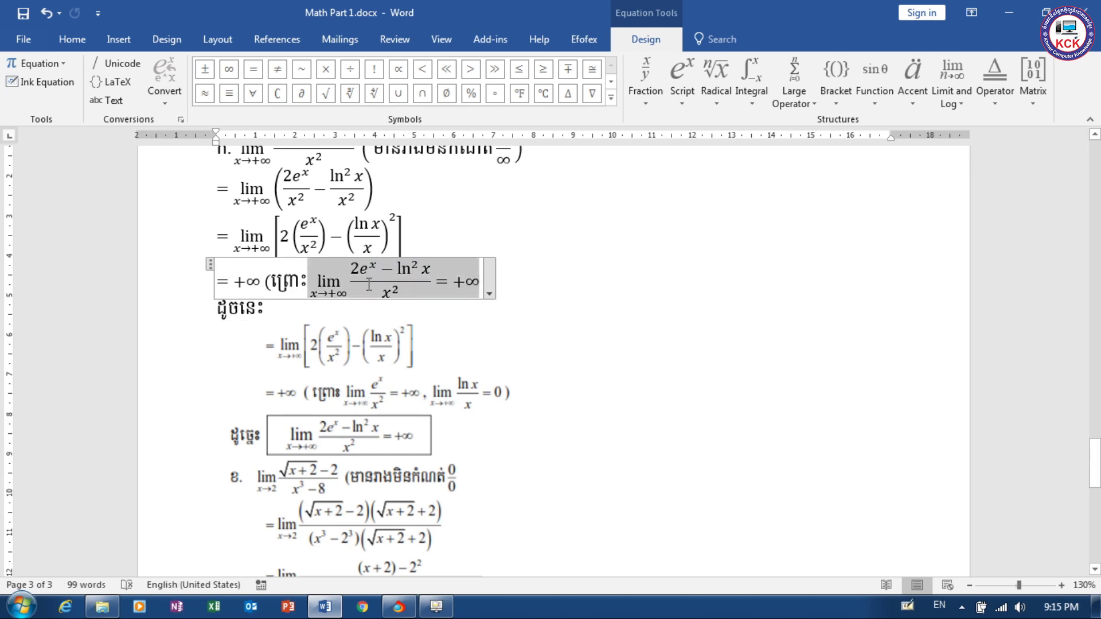
key(Delete)
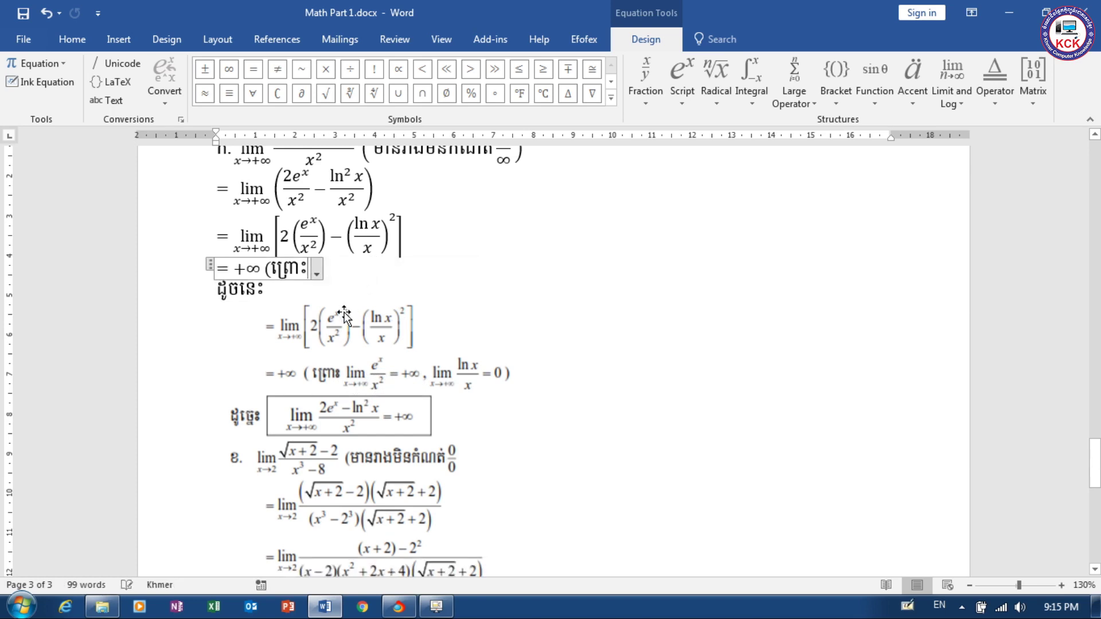
click(285, 292)
click(269, 284)
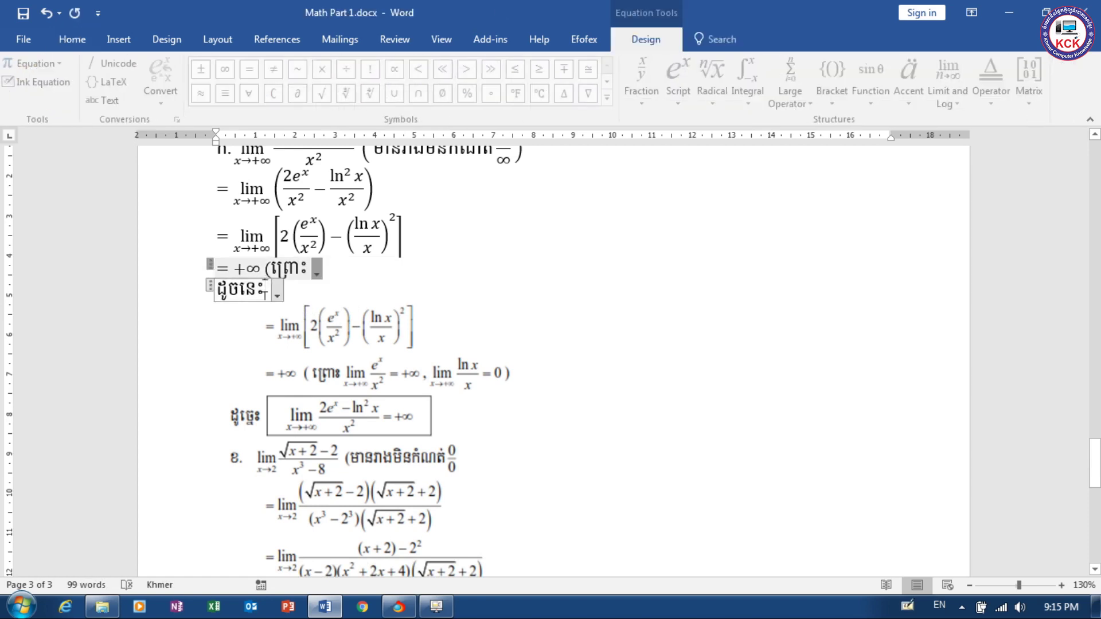
key(ctrl+v)
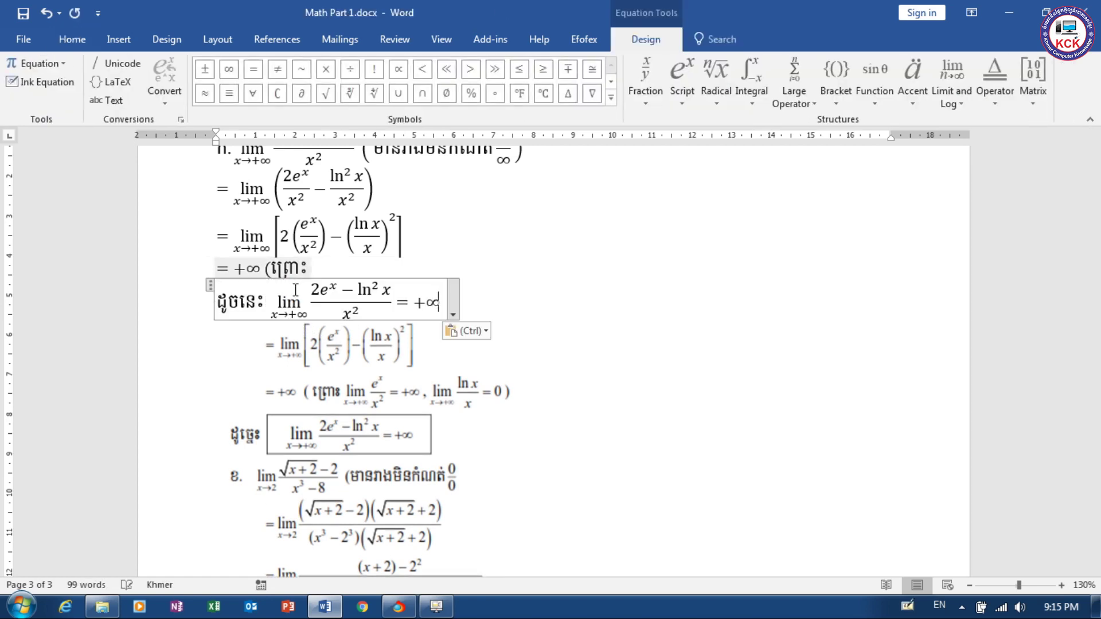
click(316, 265)
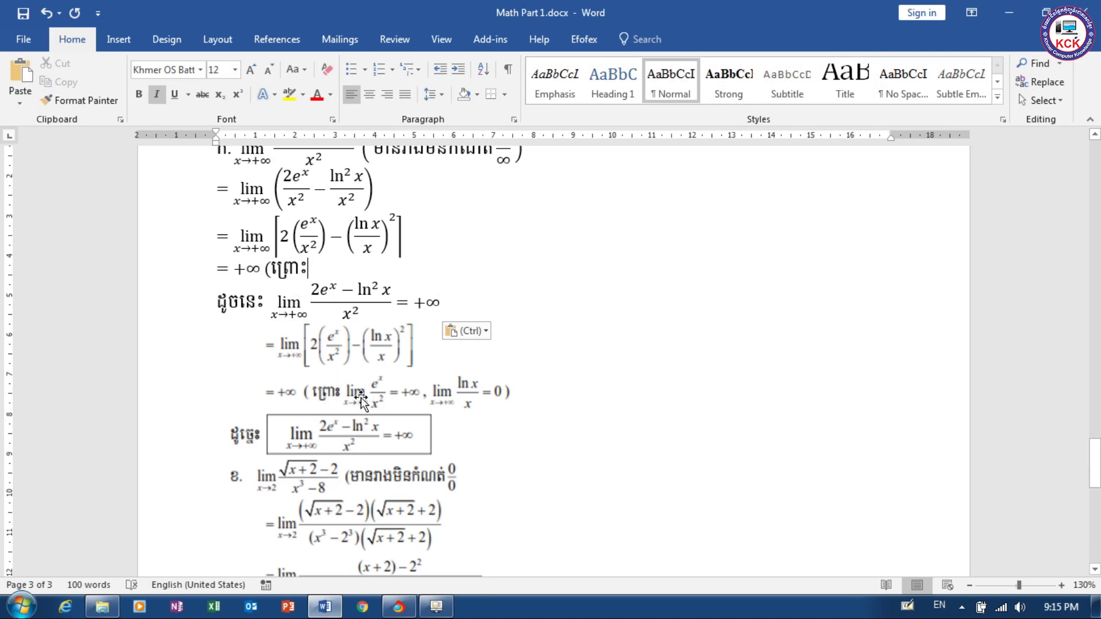
Correct the Khmer word ព្រោះ at the start of the reason line.
key(Left)
key(BackSpace)
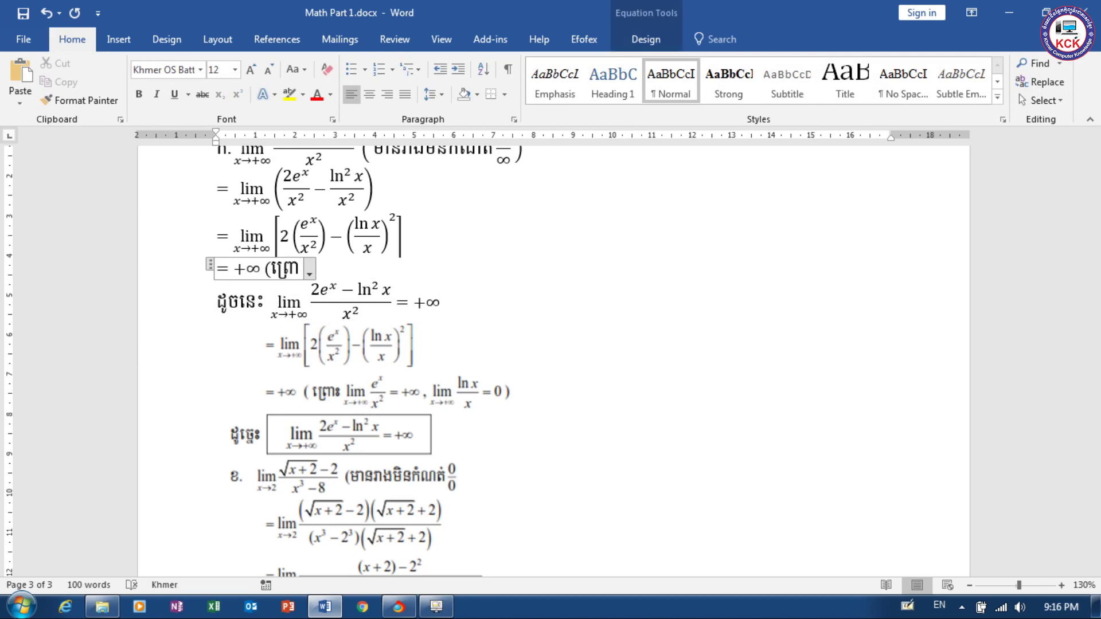
key(BackSpace)
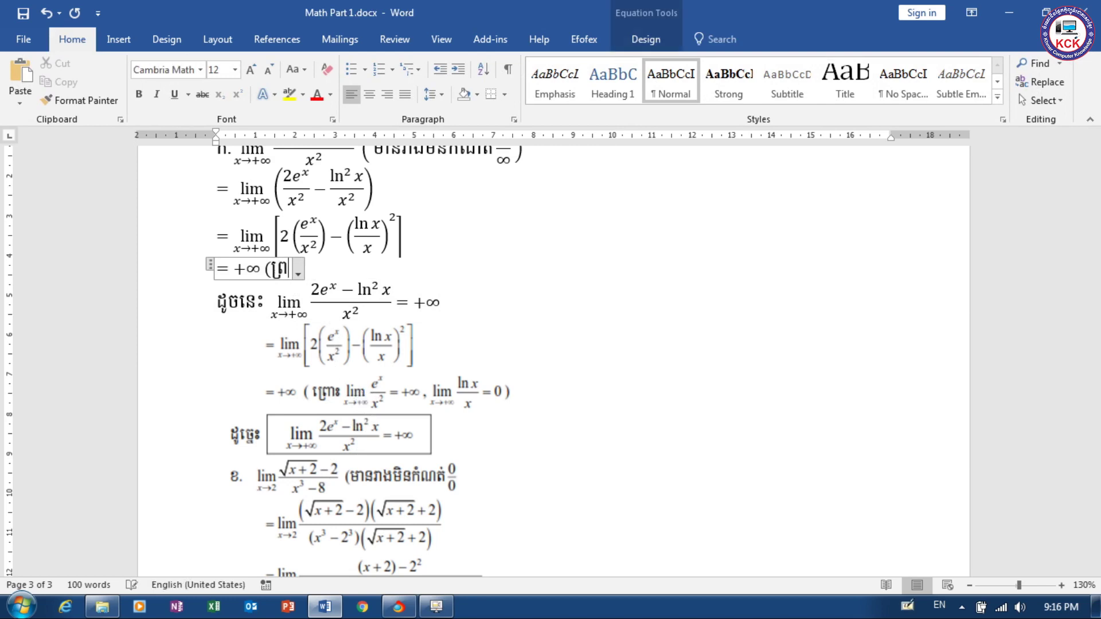
key(alt+shift)
text(ោះ)
key(alt+shift)
Type lim x→+∞ eˣ/x² = +∞, then a comma and the start of the next limit.
text( lim)
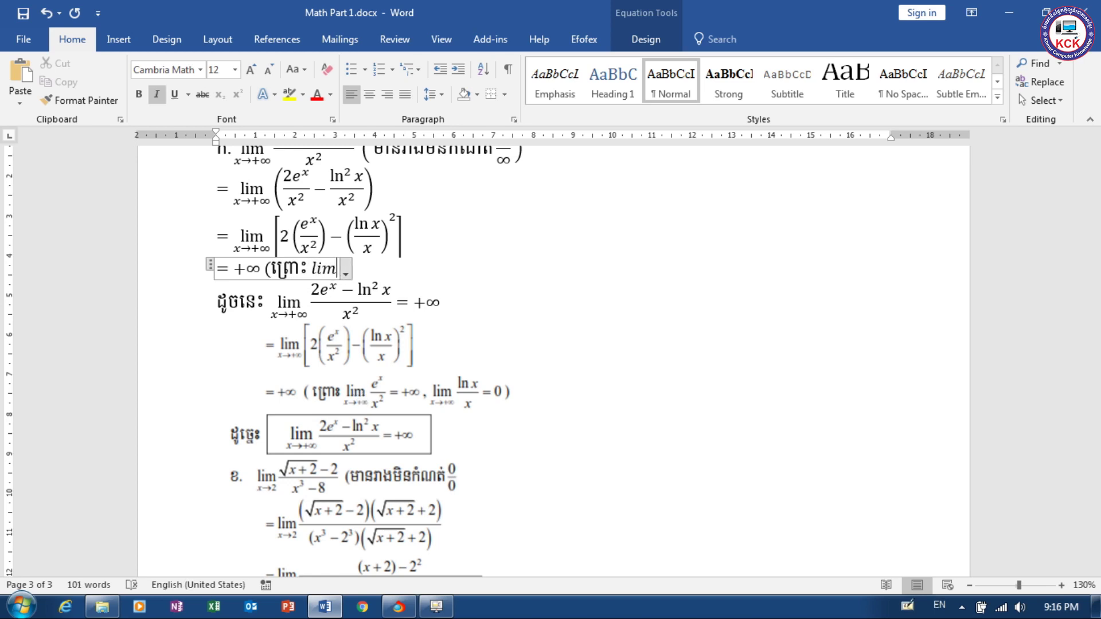
text( (x)
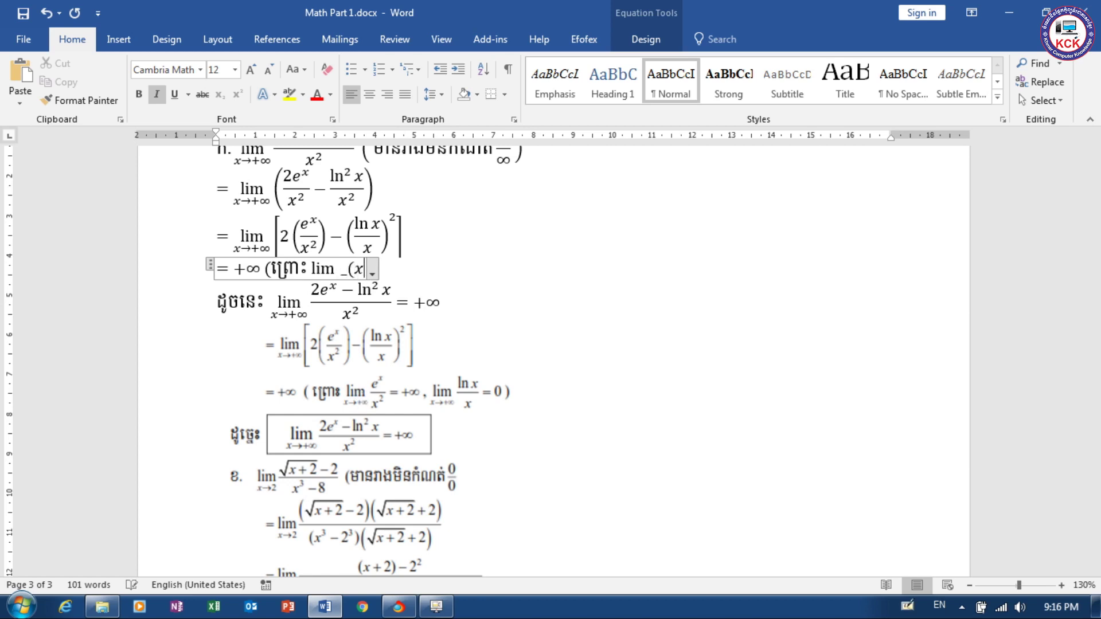
text(	o )
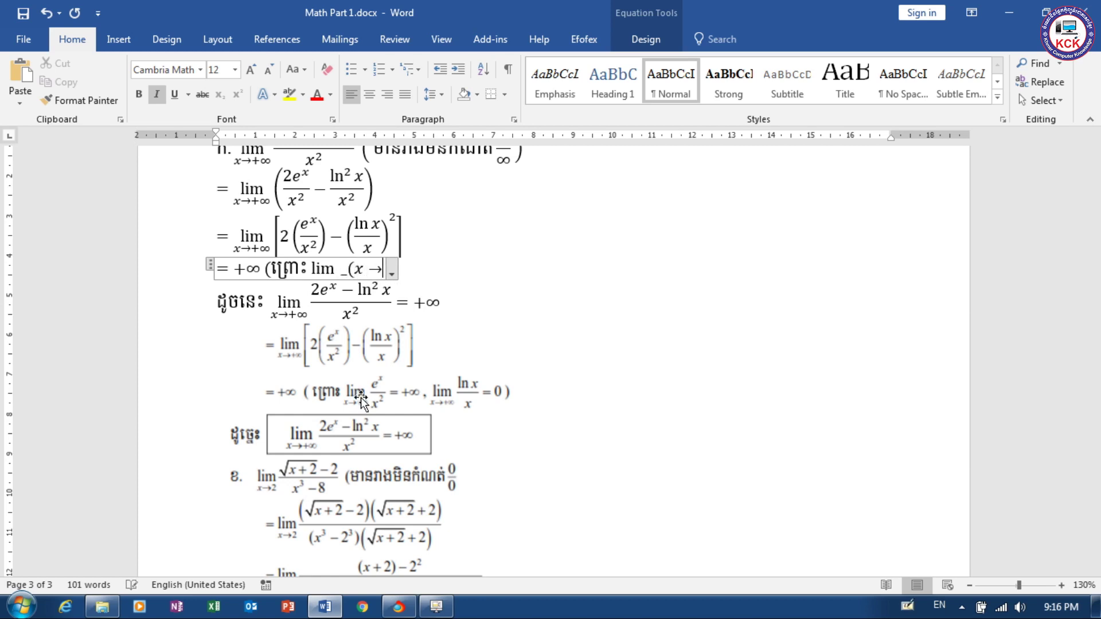
text(+\infty)
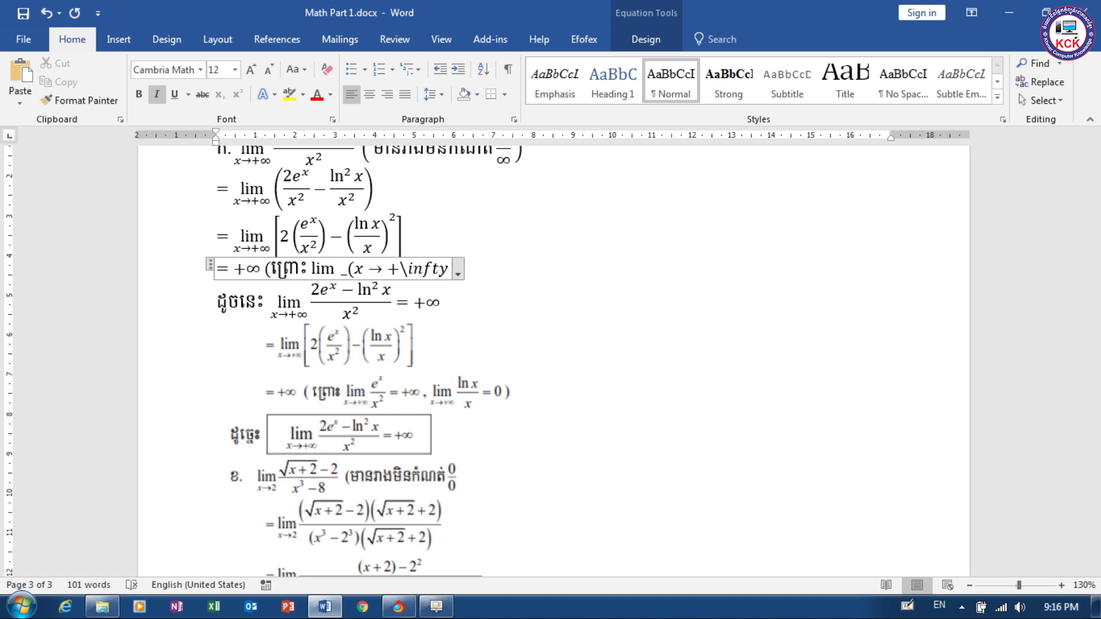
text() )
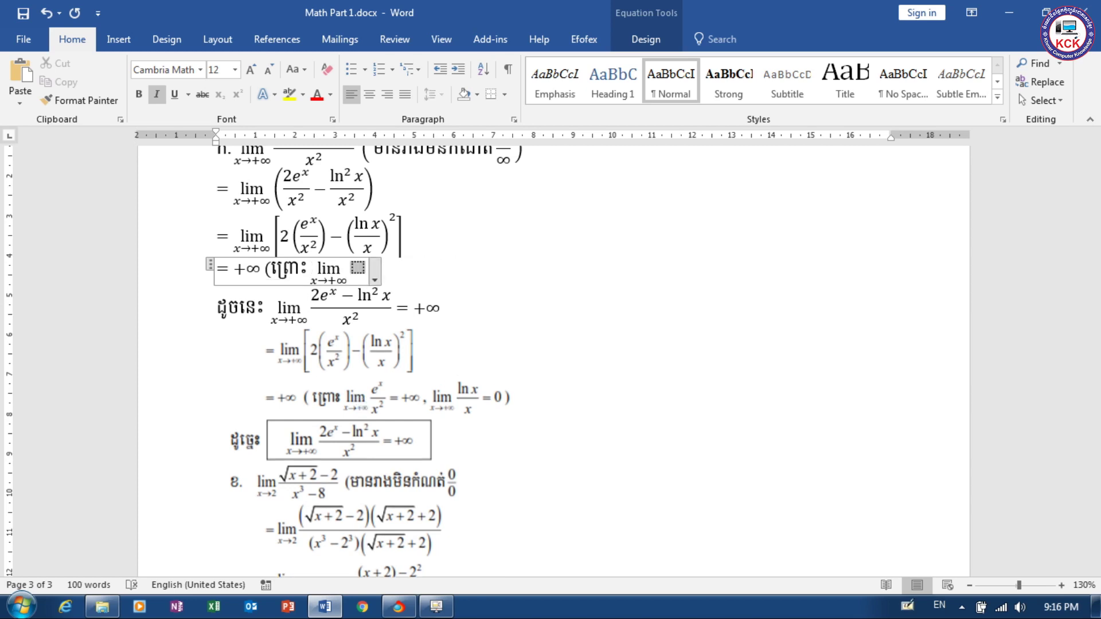
text(e)
text(^)
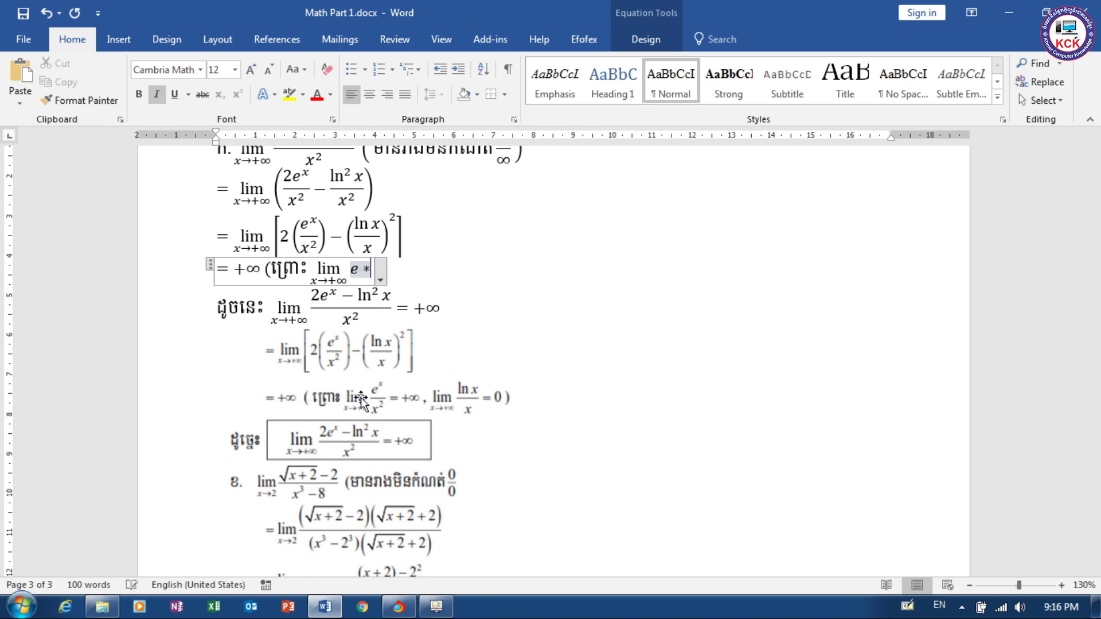
text(x)
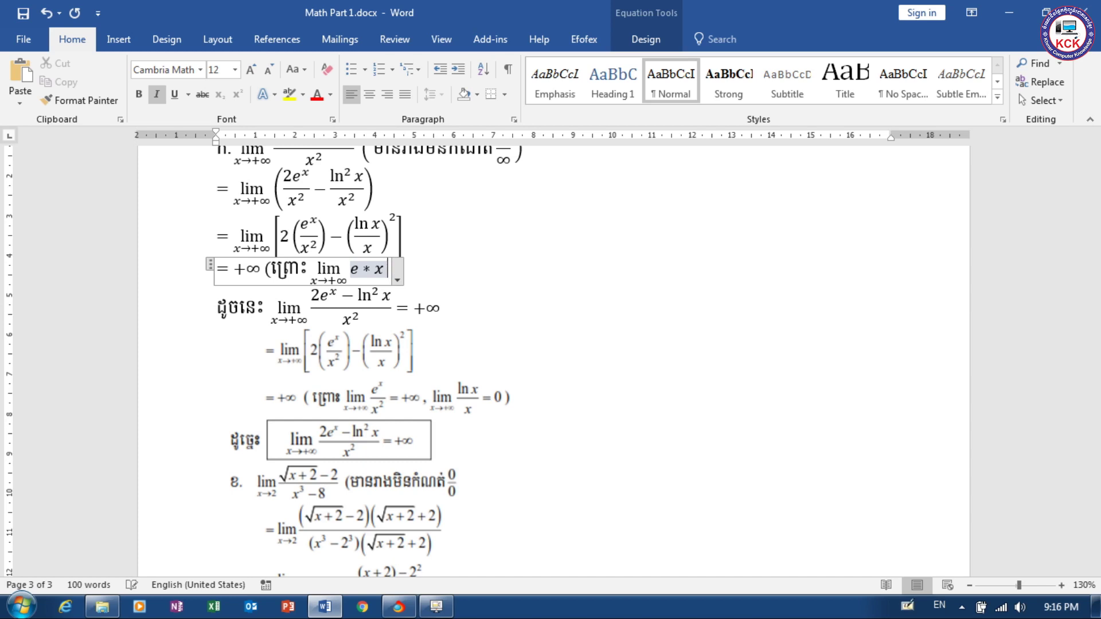
key(BackSpace)
key(BackSpace)
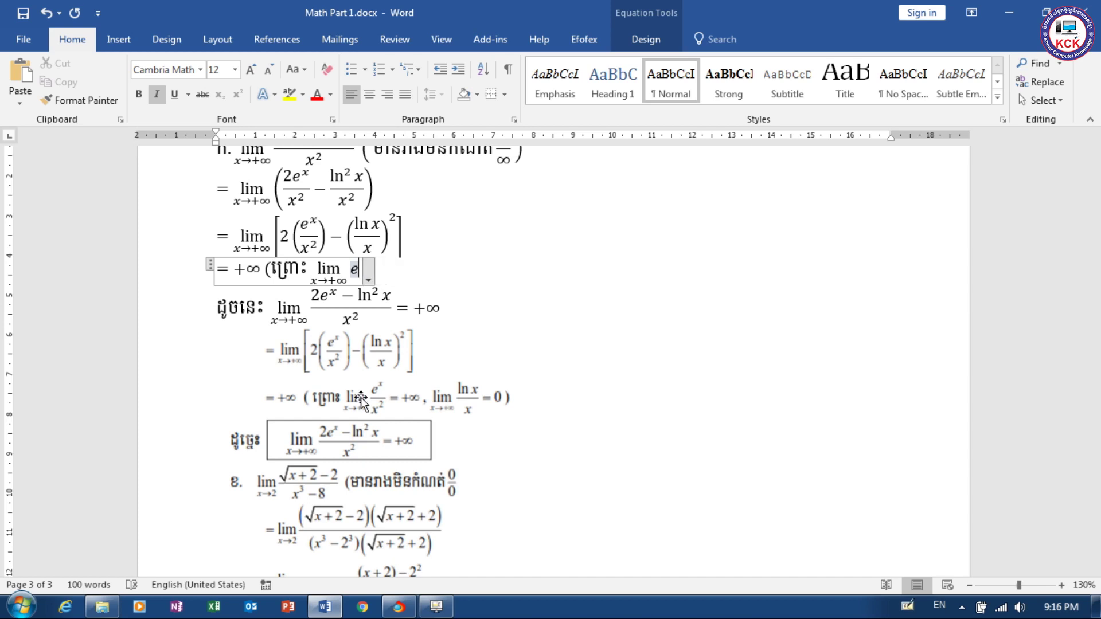
text(^x /x)
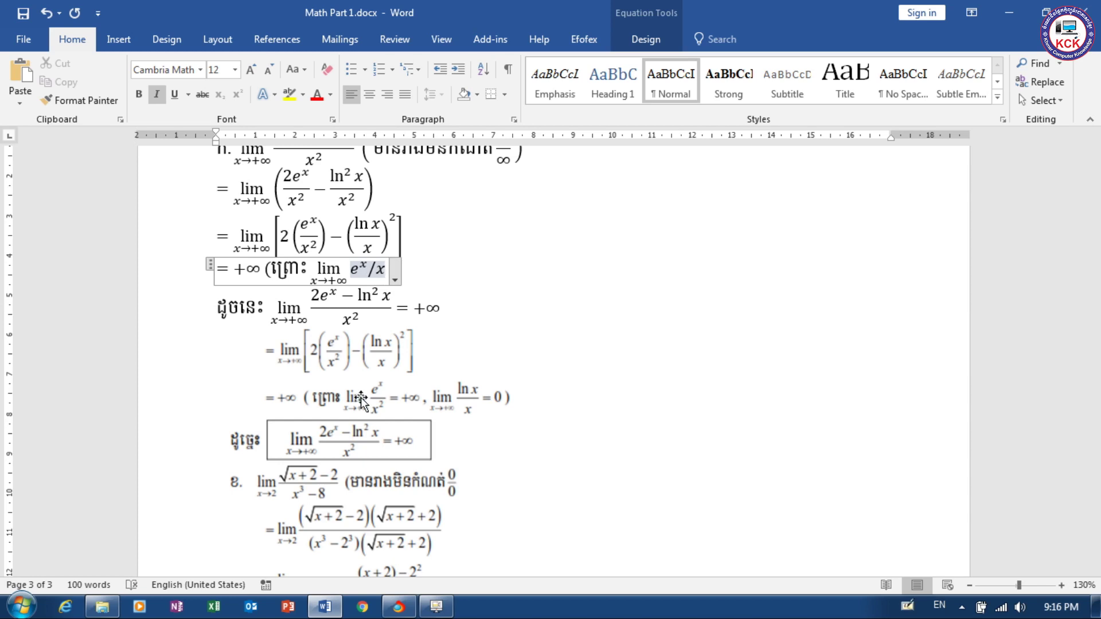
text(^2)
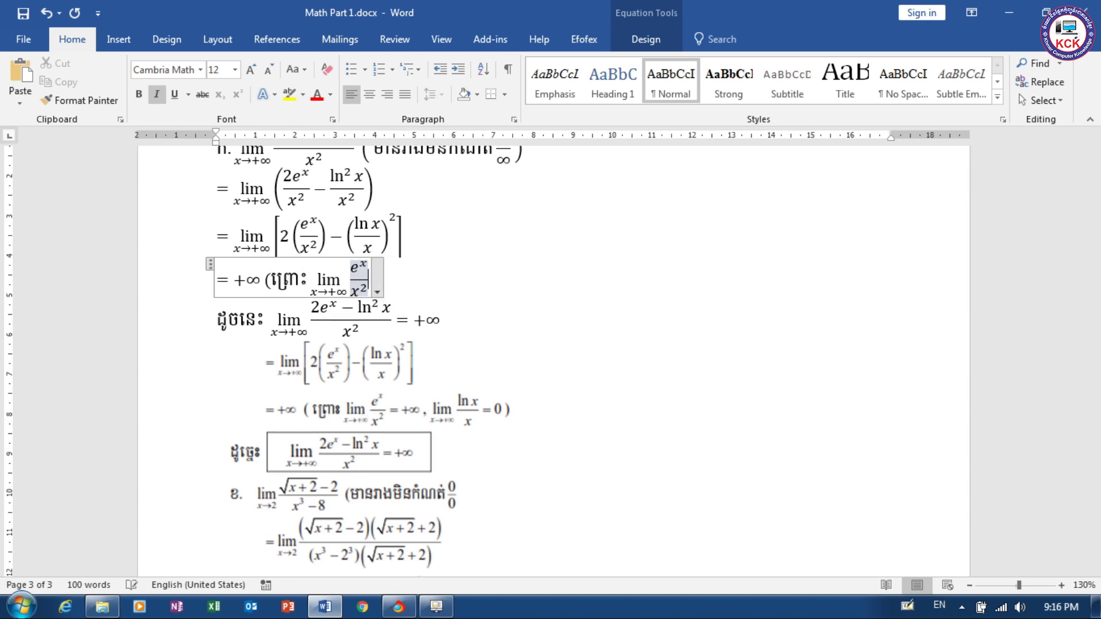
key(Right)
text(=)
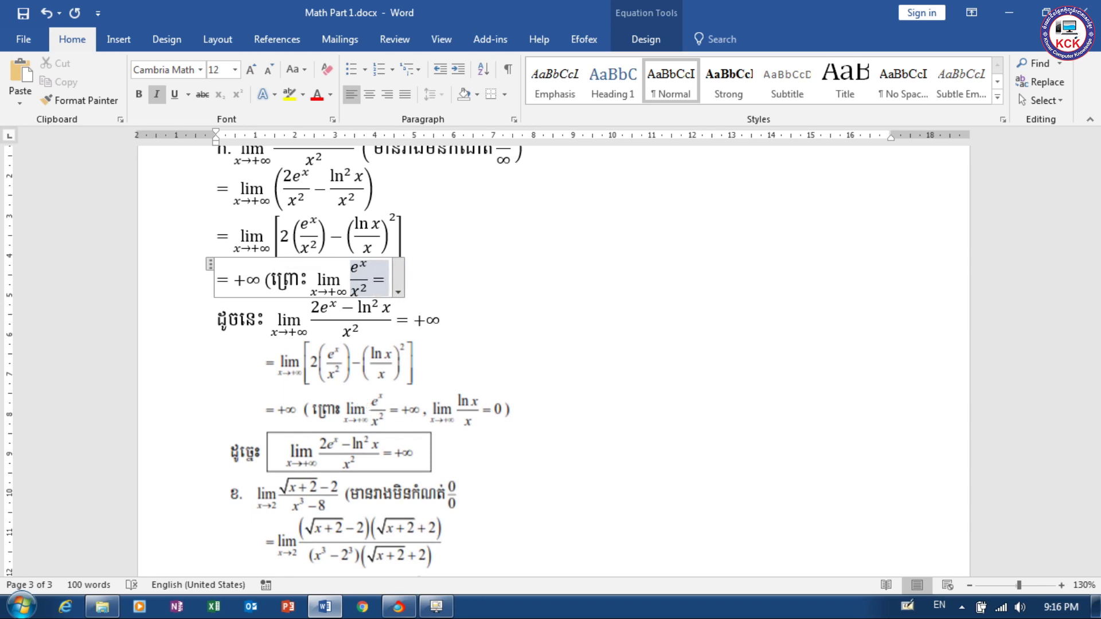
text( +\infty,)
key(space)
text(,)
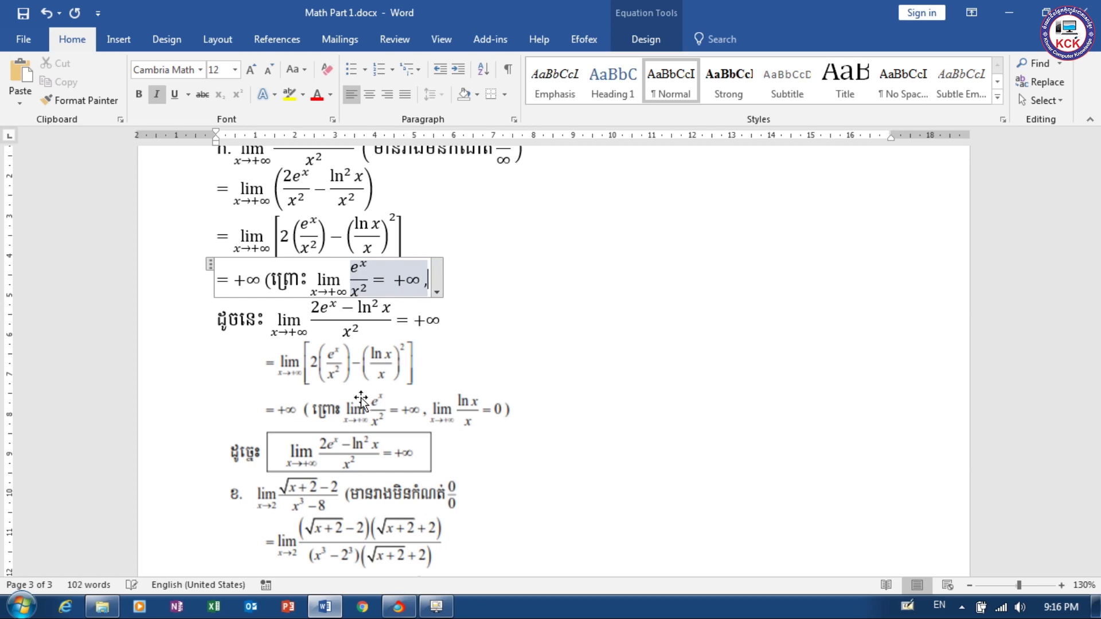
text( l)
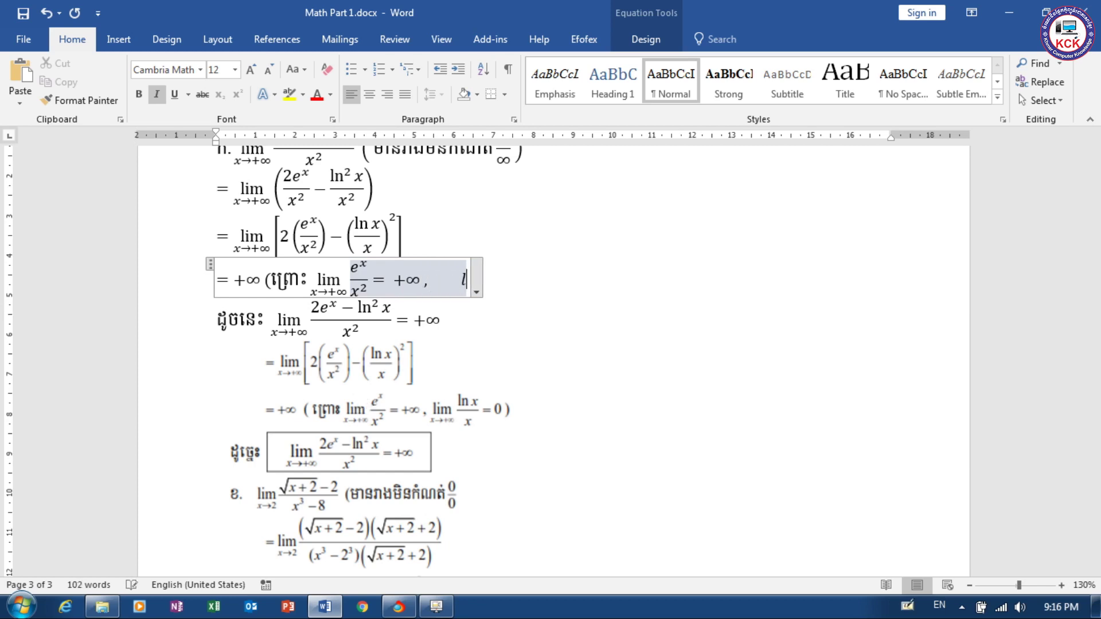
text(im _)
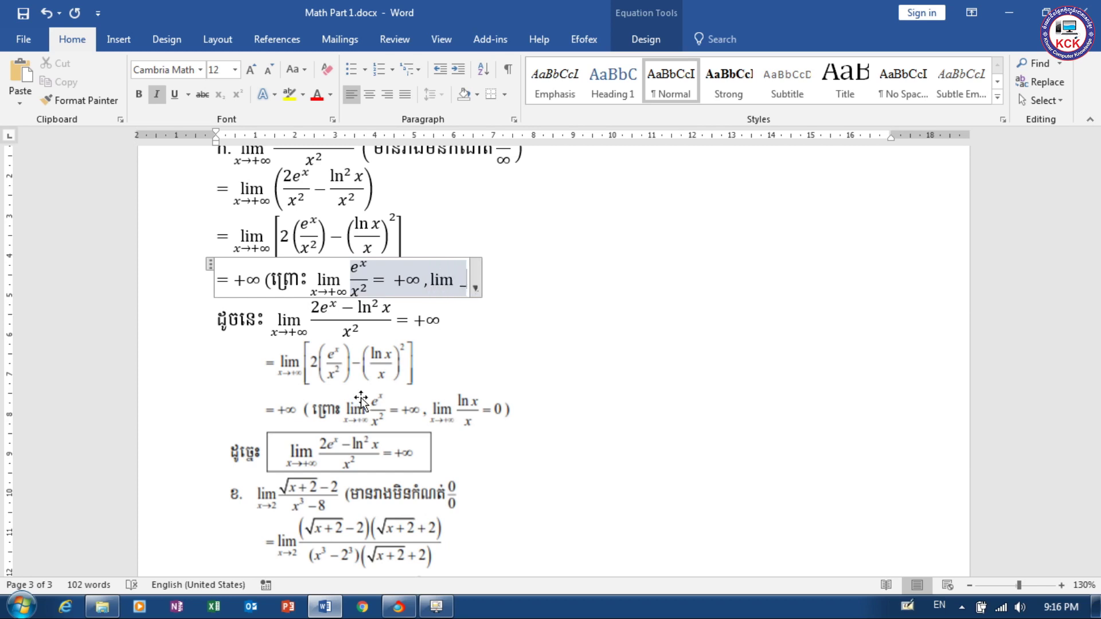
text( (x)
text(-)
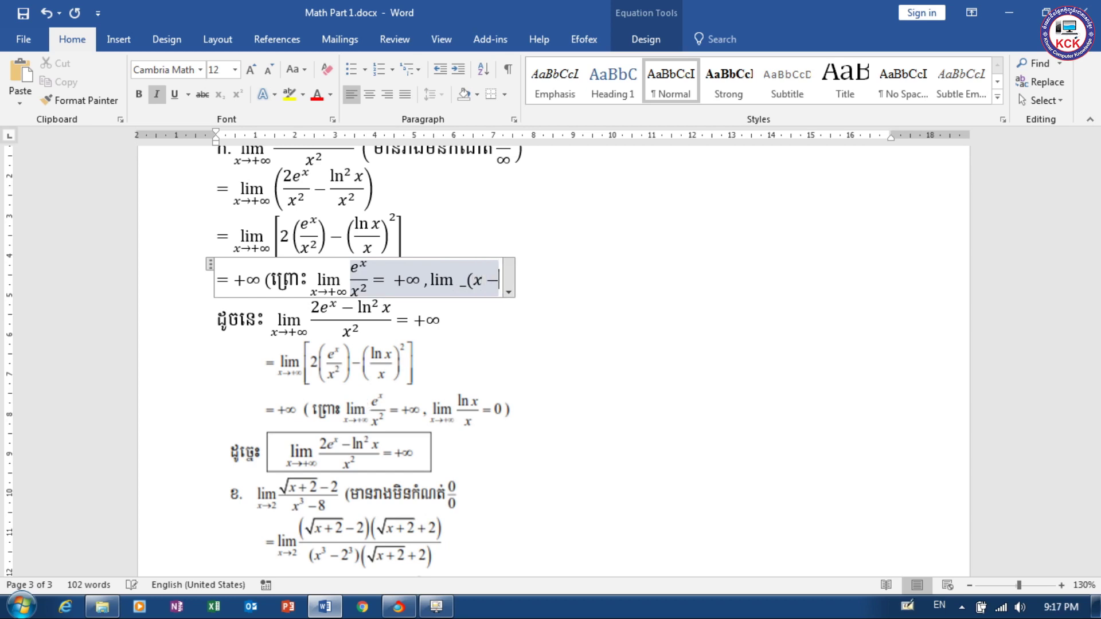
text(>)
text(+)
text(\i)
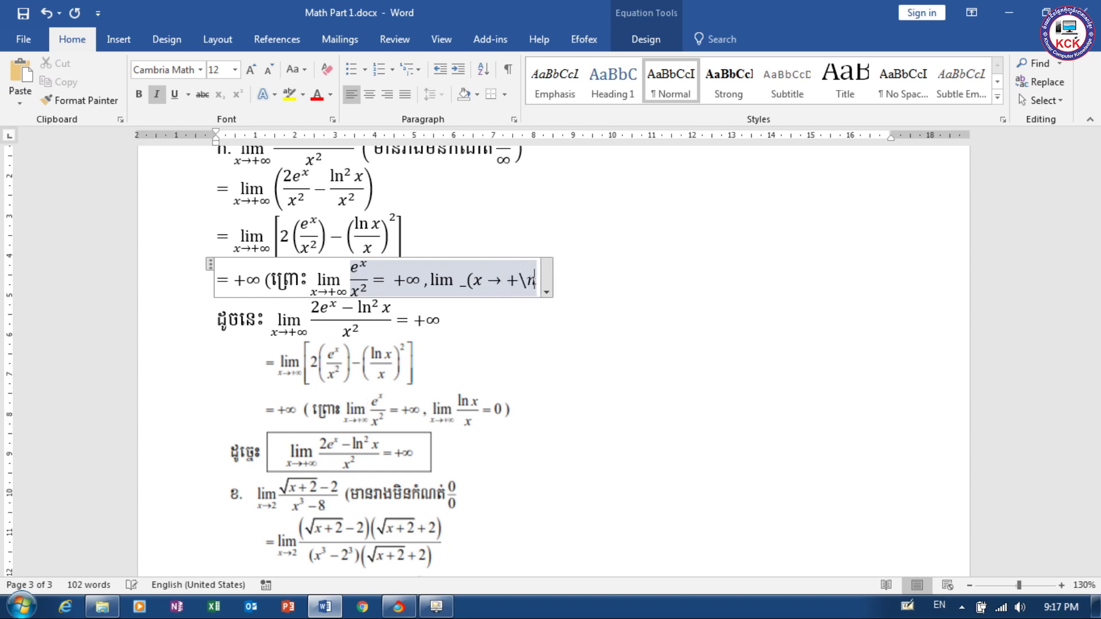
text(nfty )
text())
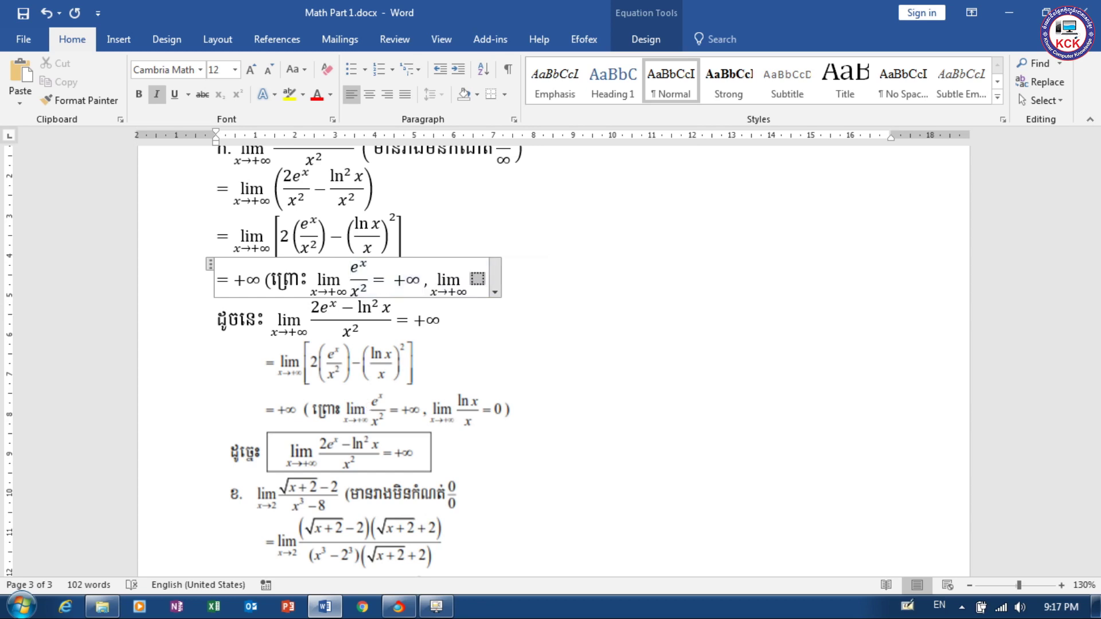
text( li)
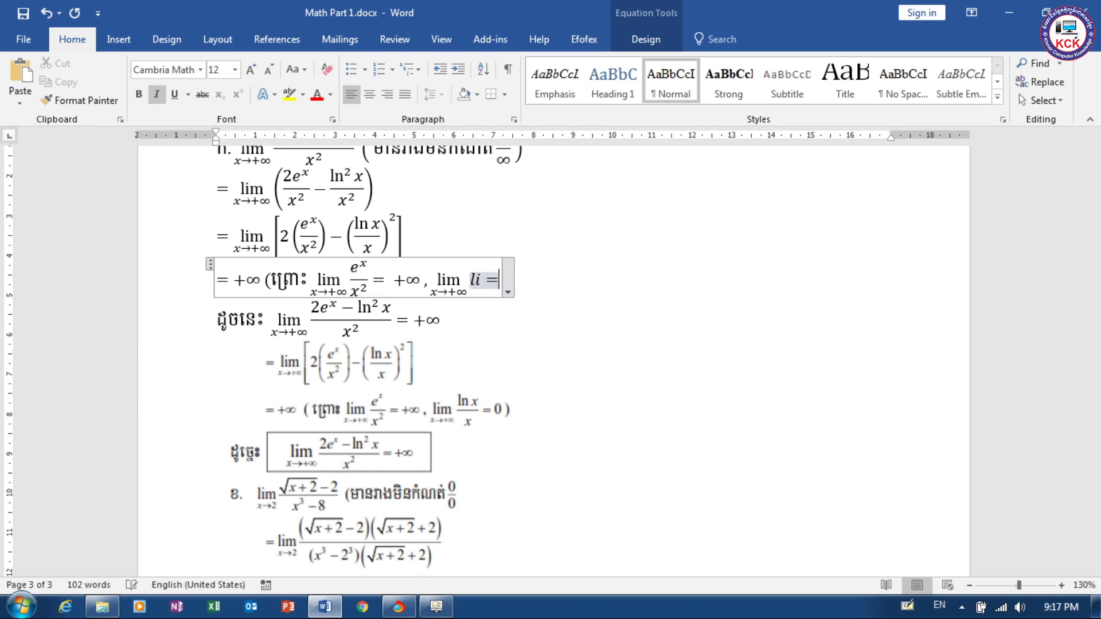
Complete the second limit as lim x→+∞ ln x/x = 0 with a closing parenthesis.
key(BackSpace)
text(n)
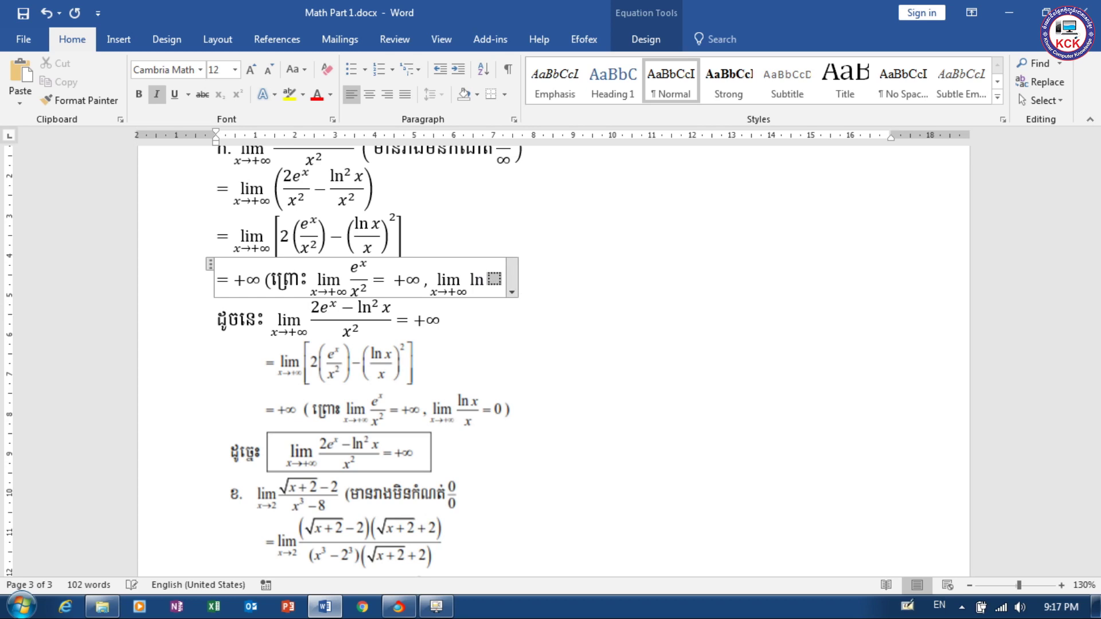
text( x)
key(Right)
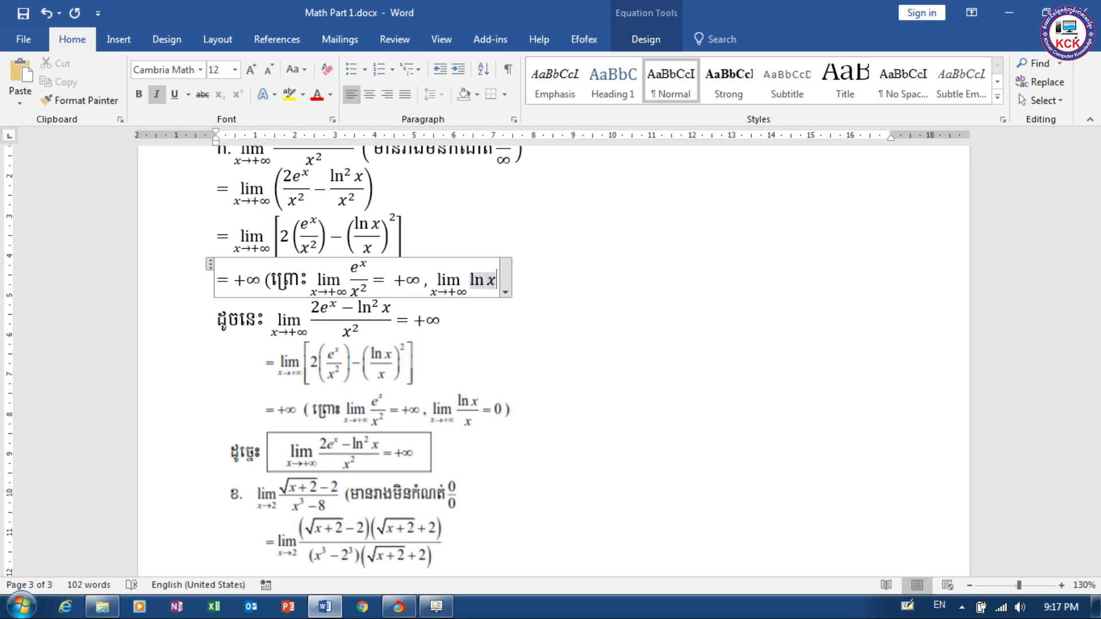
text(/x)
key(space)
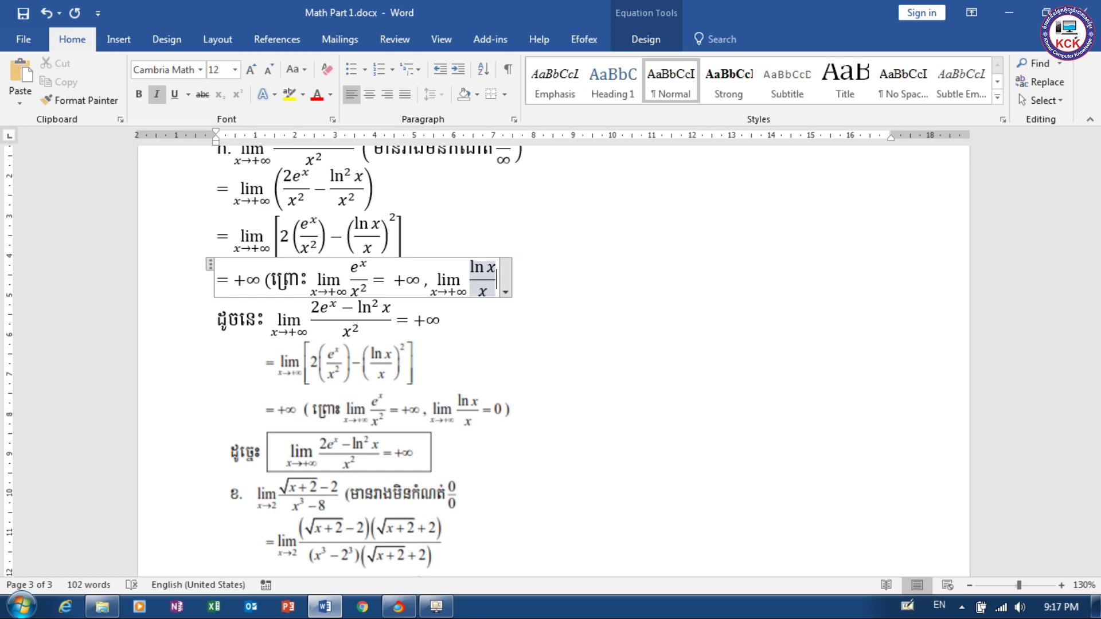
text( = 0)
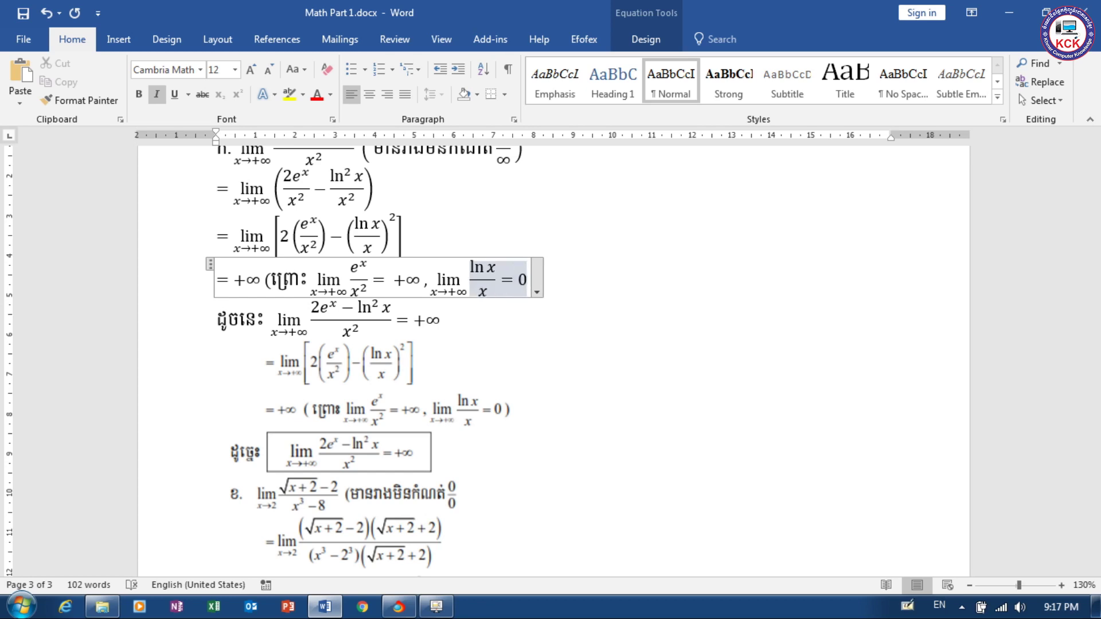
text())
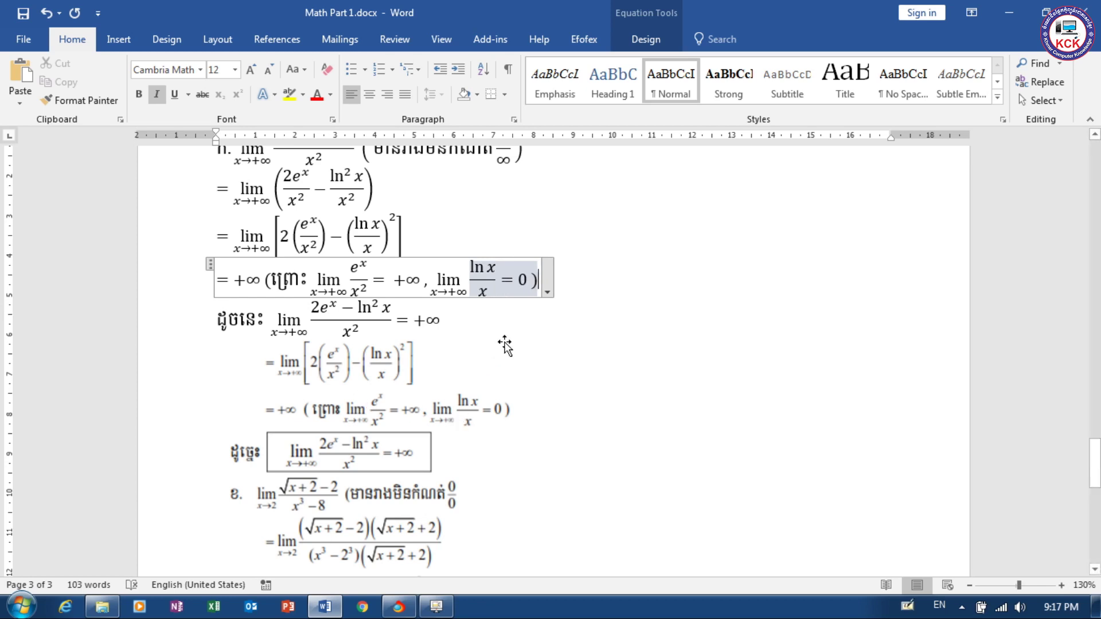
click(505, 344)
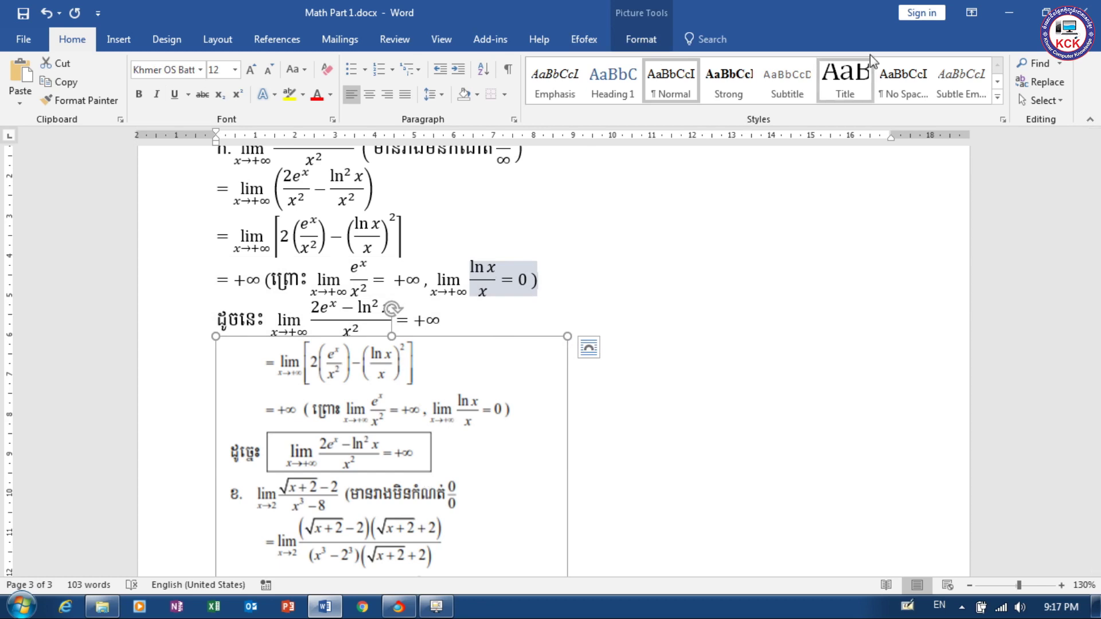
Crop the reference picture's top down to problem ខ, leaving only its worked solution.
click(640, 39)
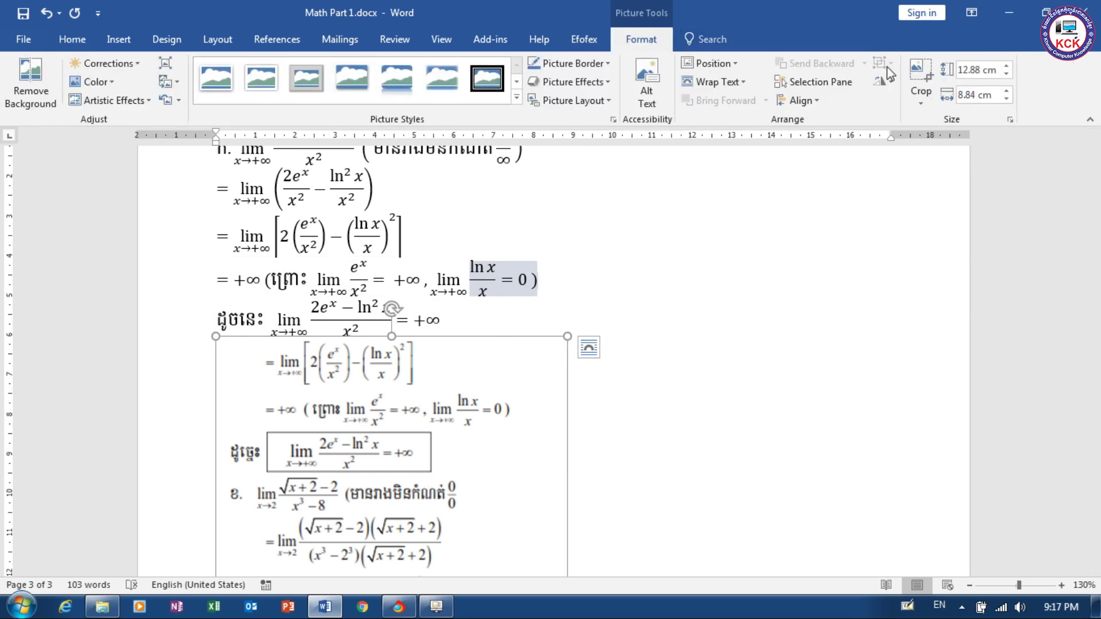
click(921, 75)
drag(391, 338, 381, 476)
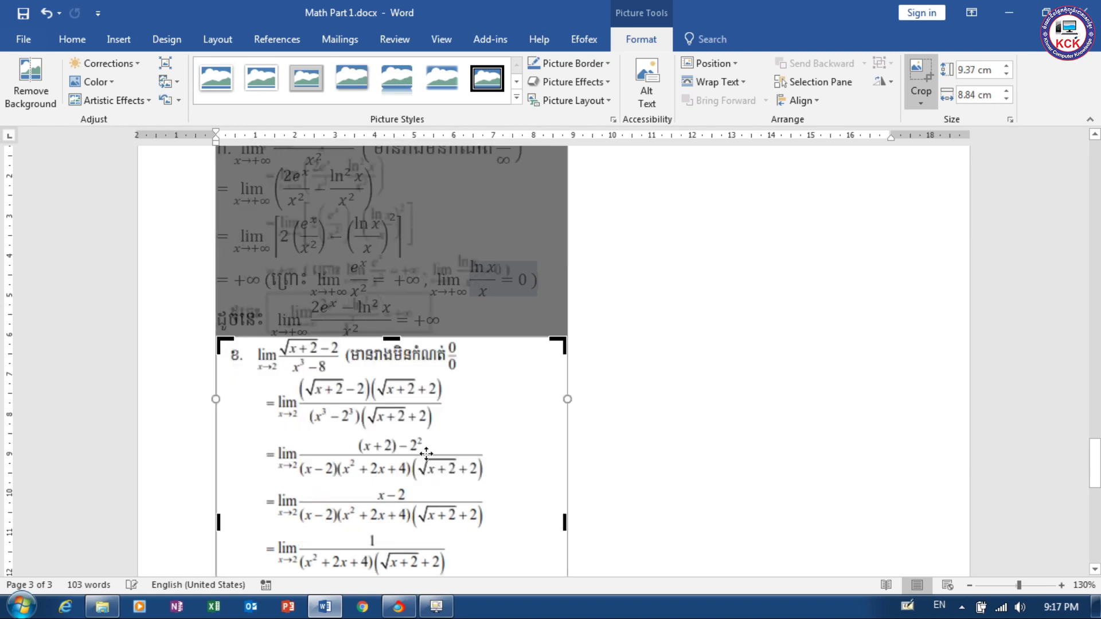
click(696, 348)
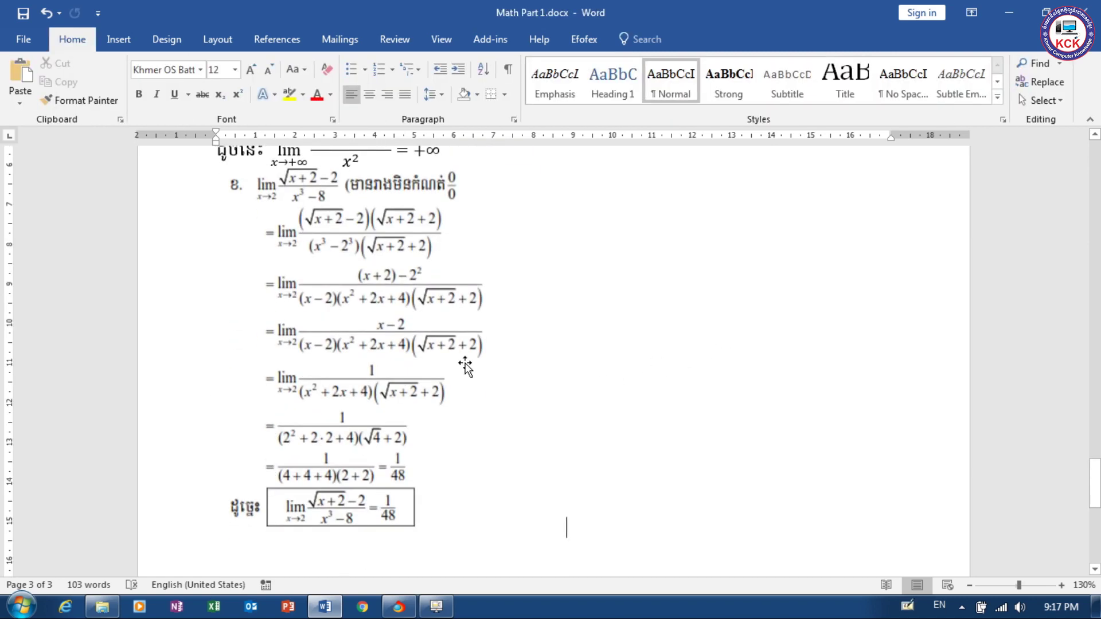
click(421, 328)
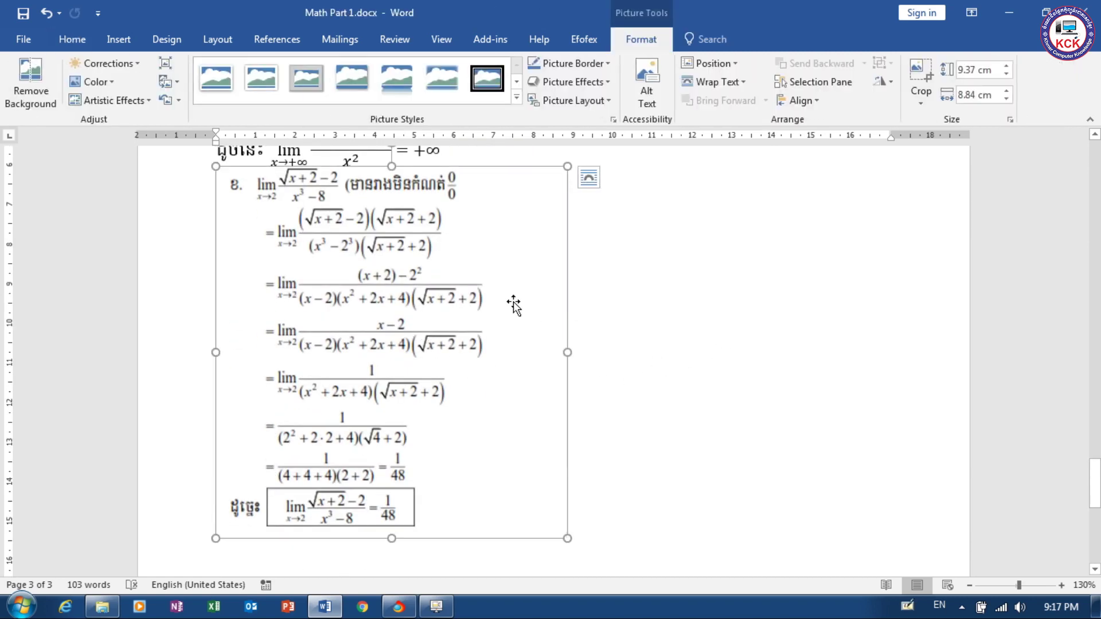
click(443, 609)
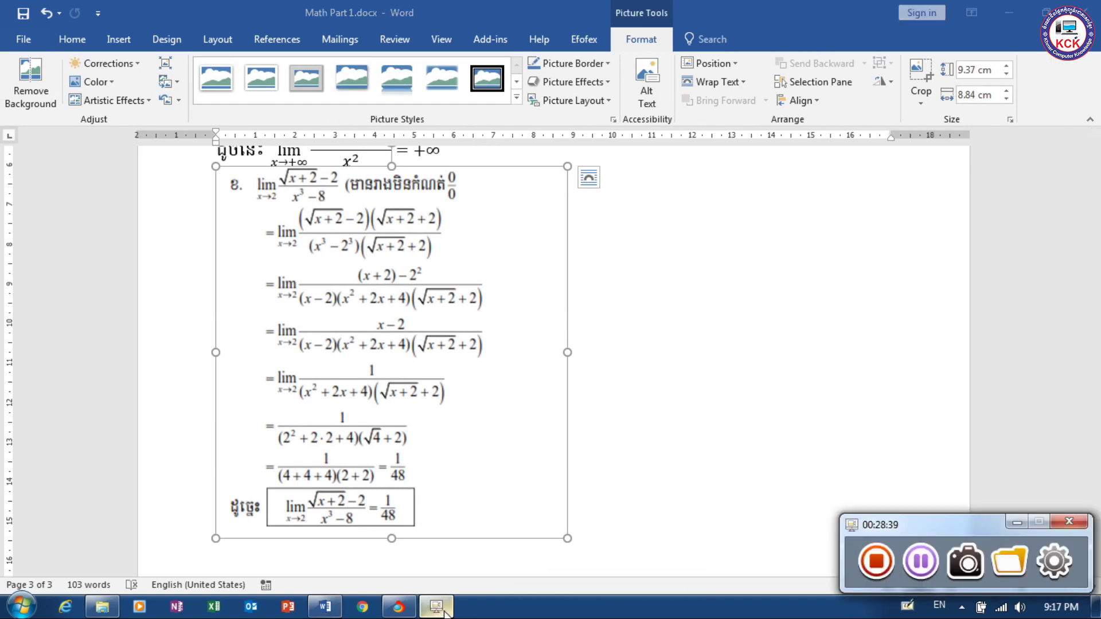
click(445, 611)
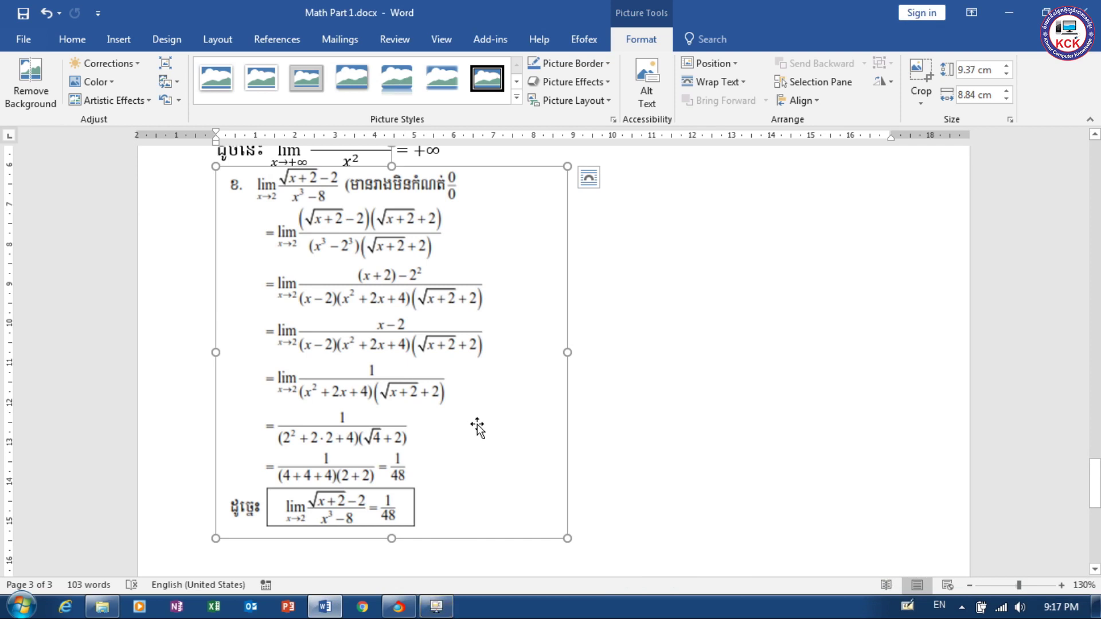
mouse_move(1094, 477)
mouse_down()
mouse_move(1093, 459)
mouse_move(1094, 479)
mouse_up()
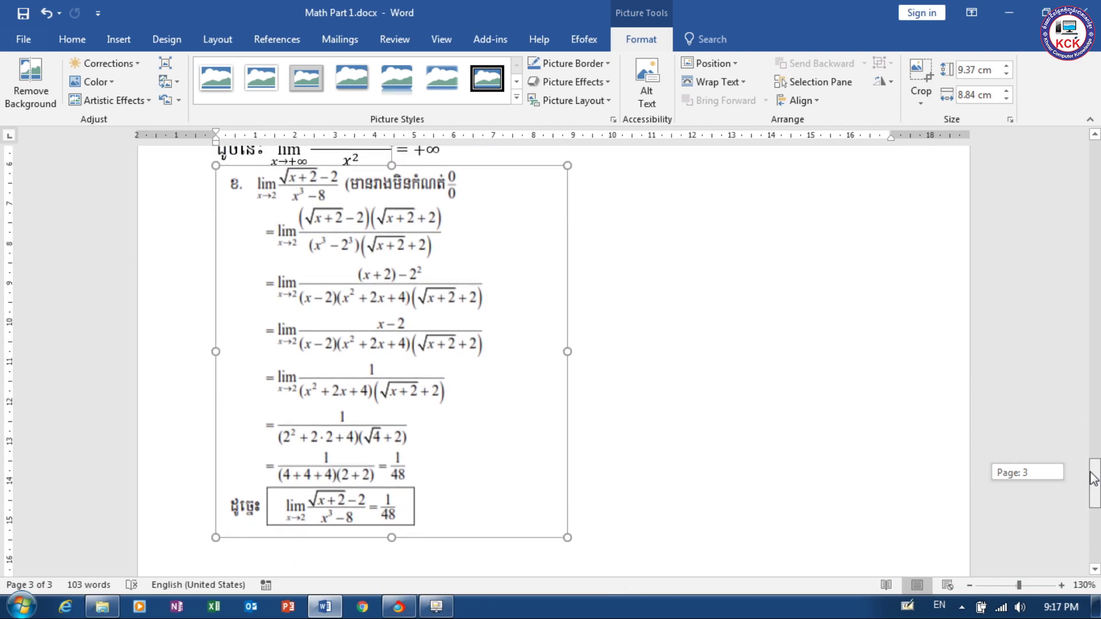
drag(1094, 479, 1094, 480)
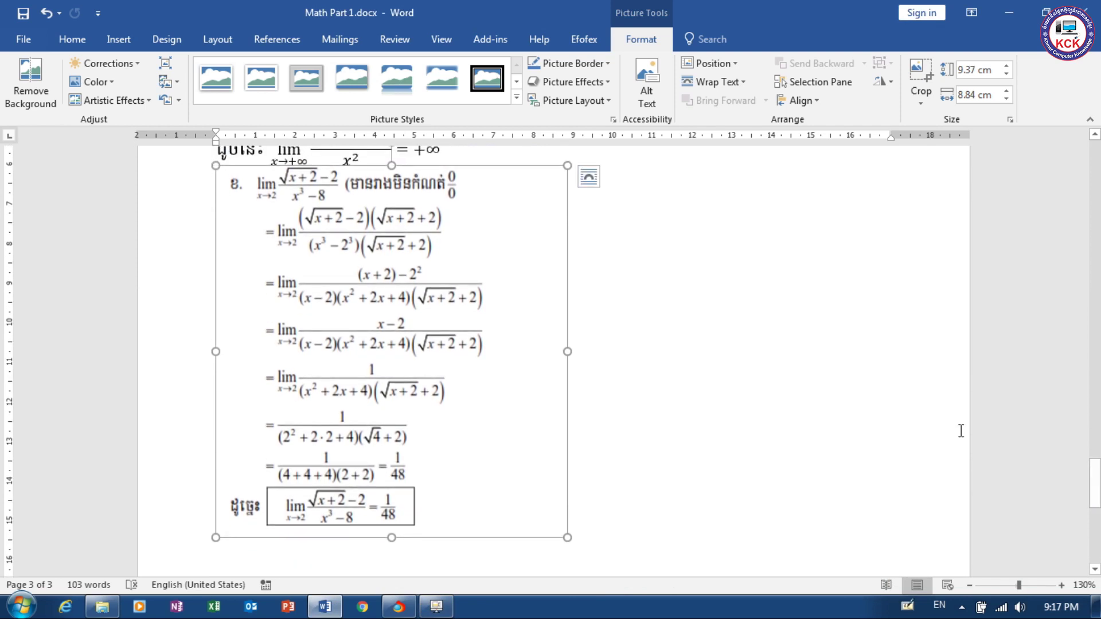
click(207, 170)
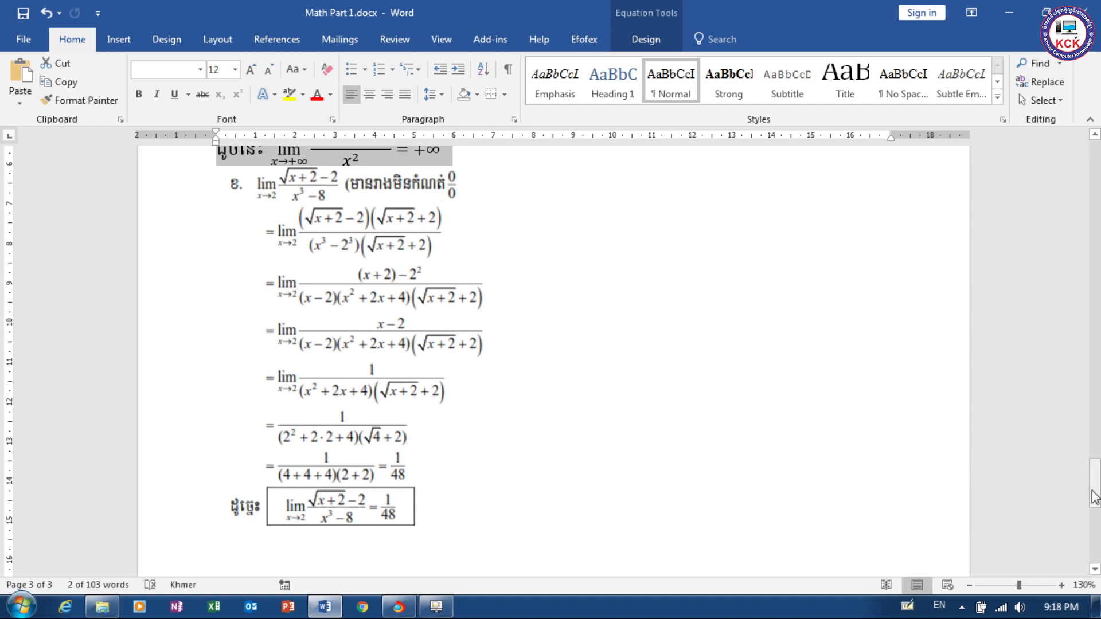
drag(1093, 495, 1091, 465)
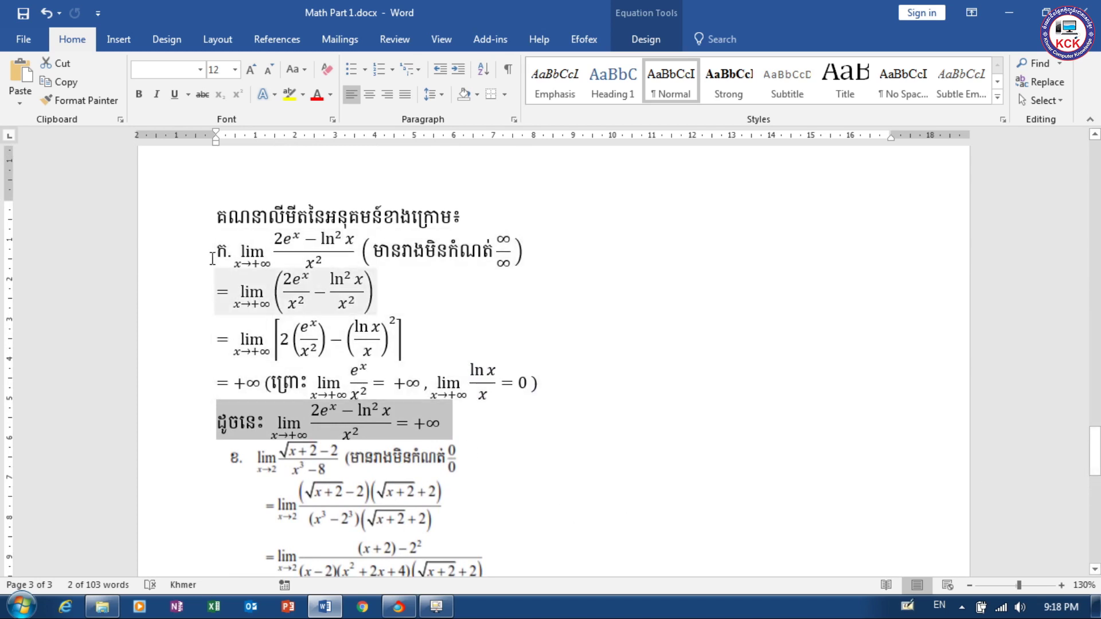
Apply I. II. III. numbering to the Khmer heading so it reads II.
click(216, 223)
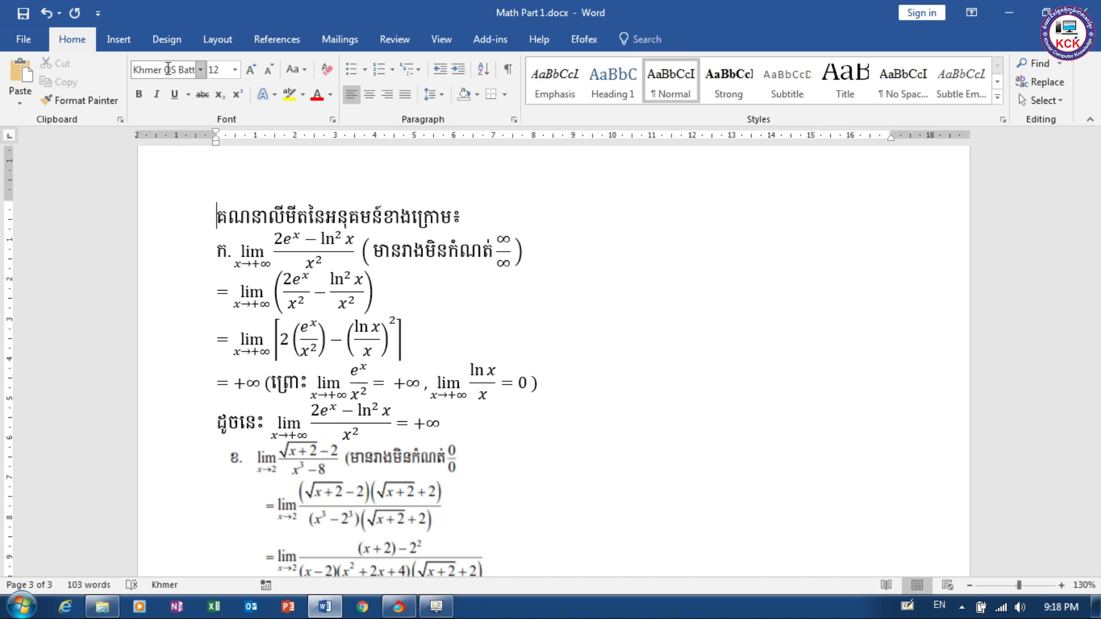
click(392, 69)
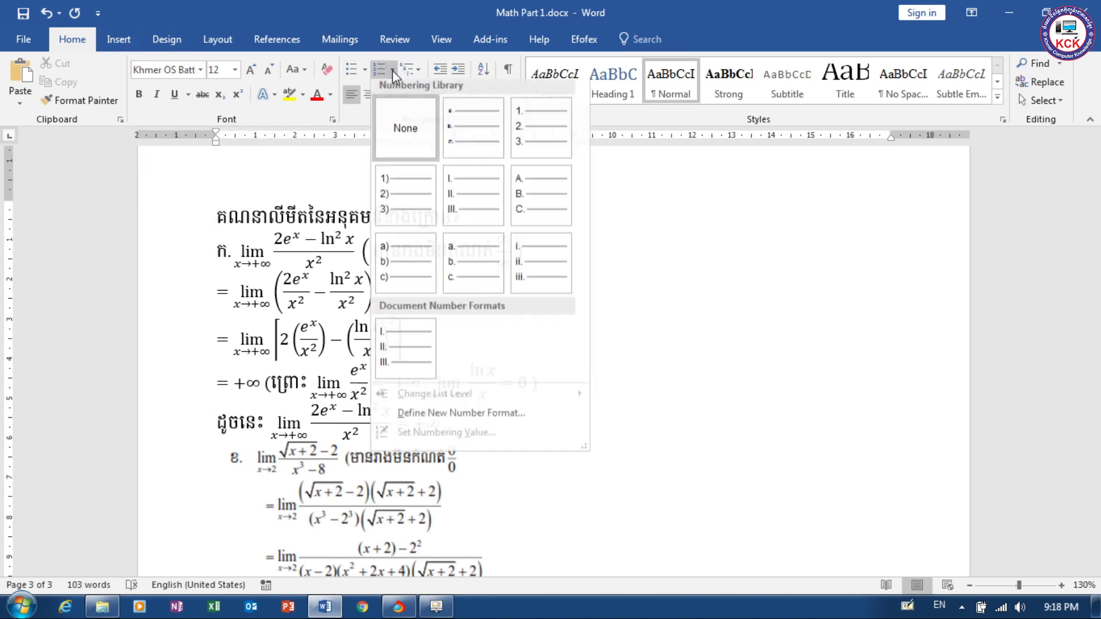
click(467, 210)
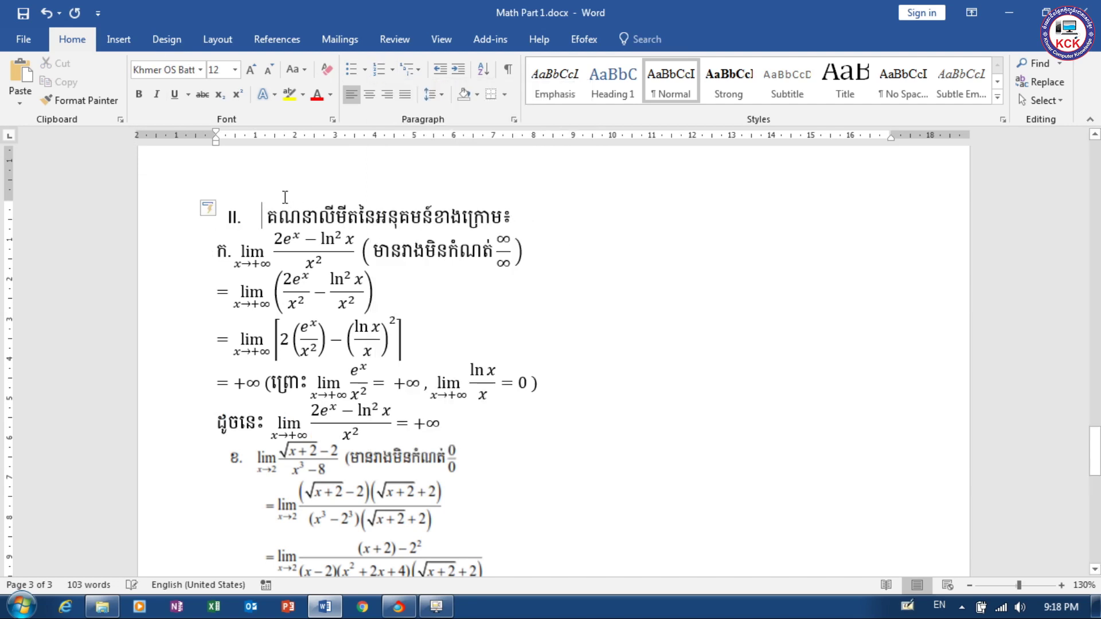
click(522, 232)
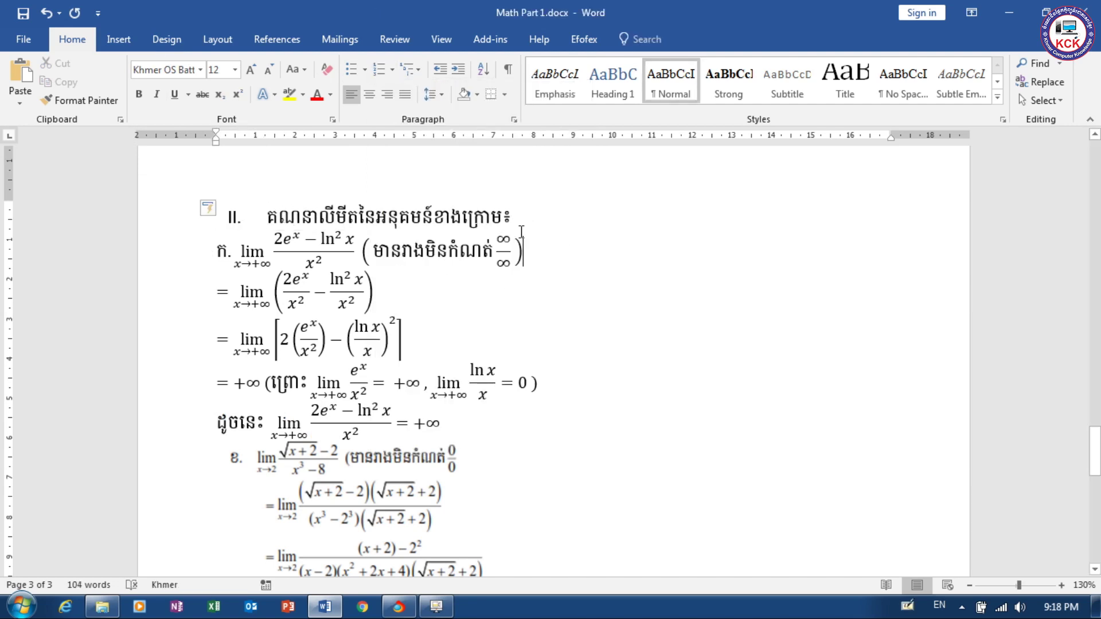
click(233, 219)
triple_click(301, 222)
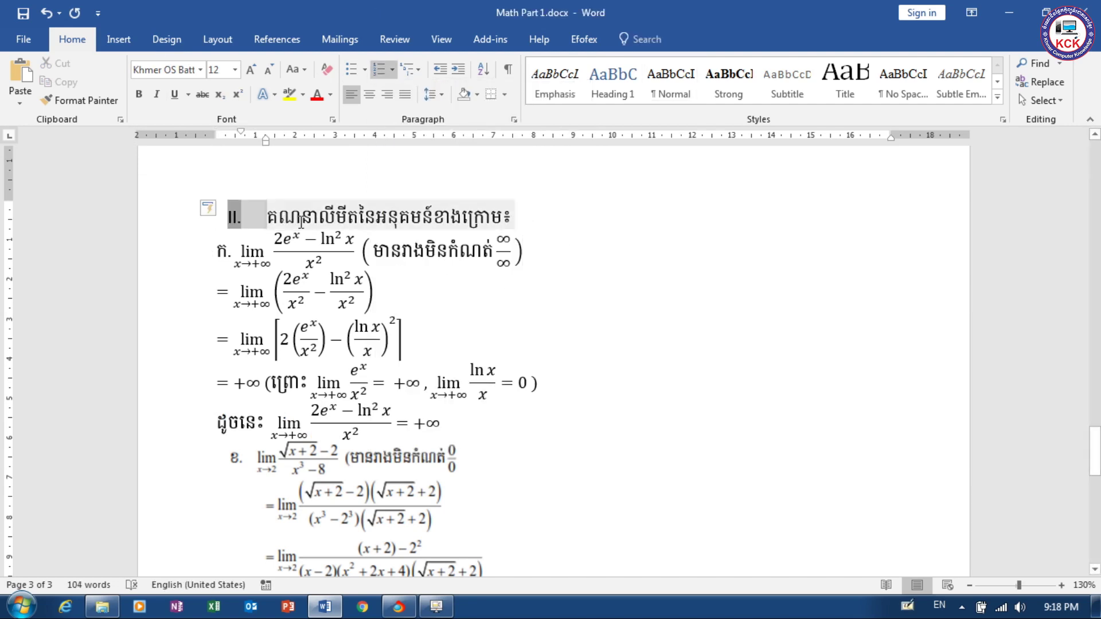
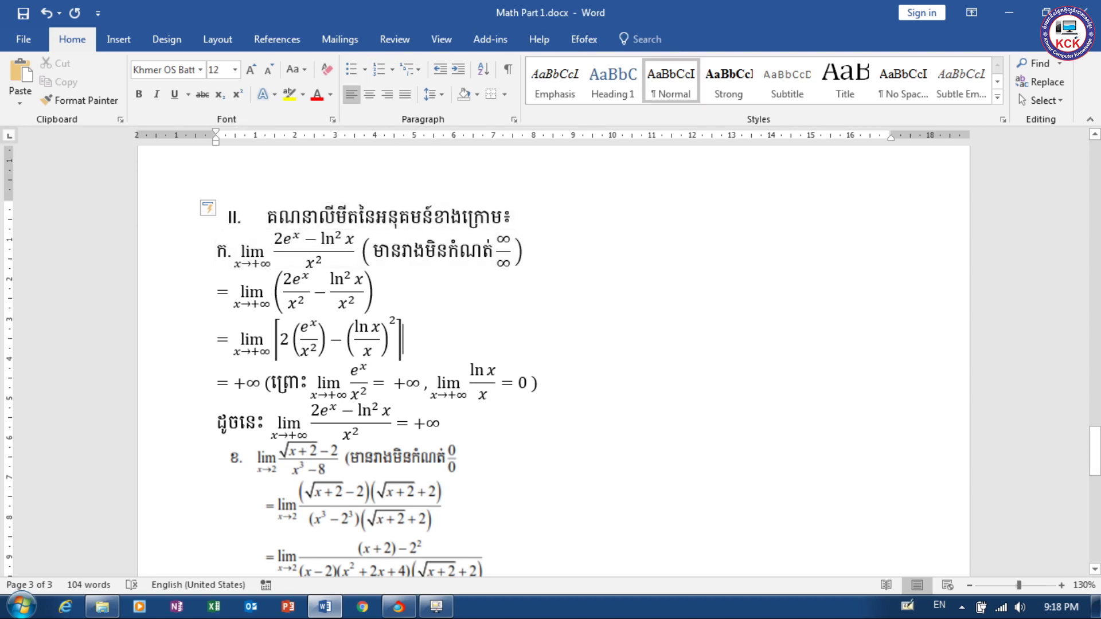
Drag the section II heading's first-line and hanging indents left to align it with the solutions below.
click(267, 216)
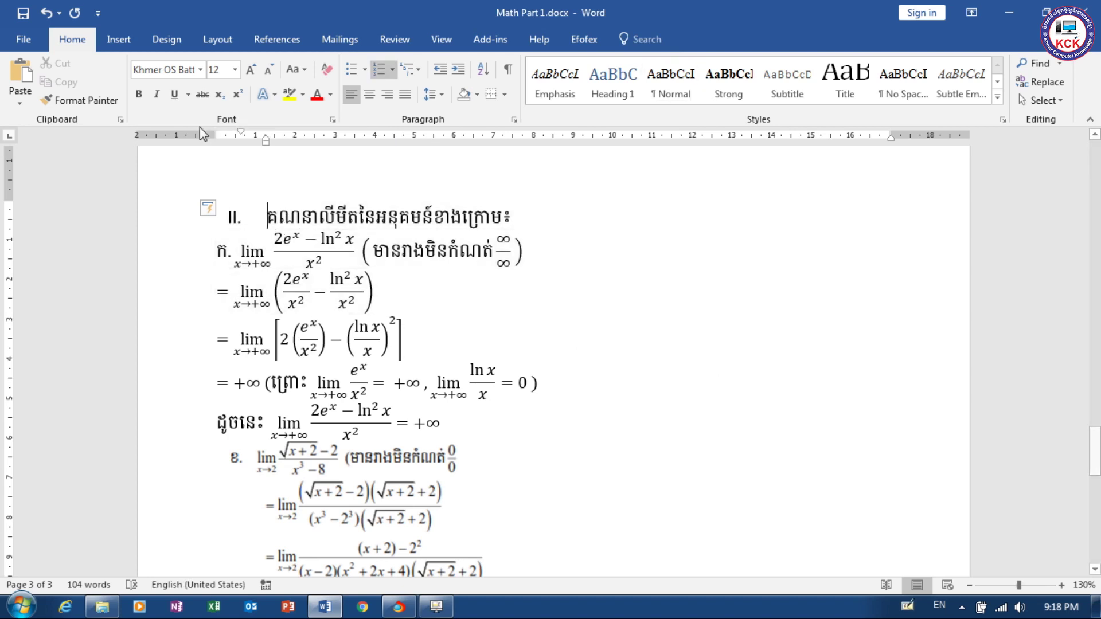
drag(241, 132, 217, 133)
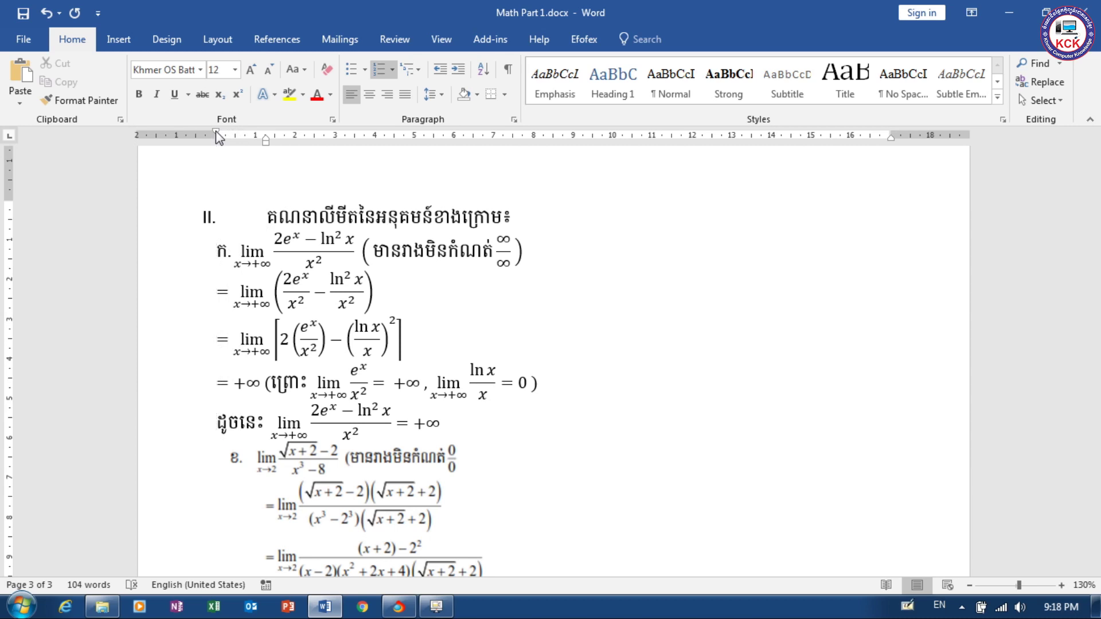
drag(263, 139, 235, 138)
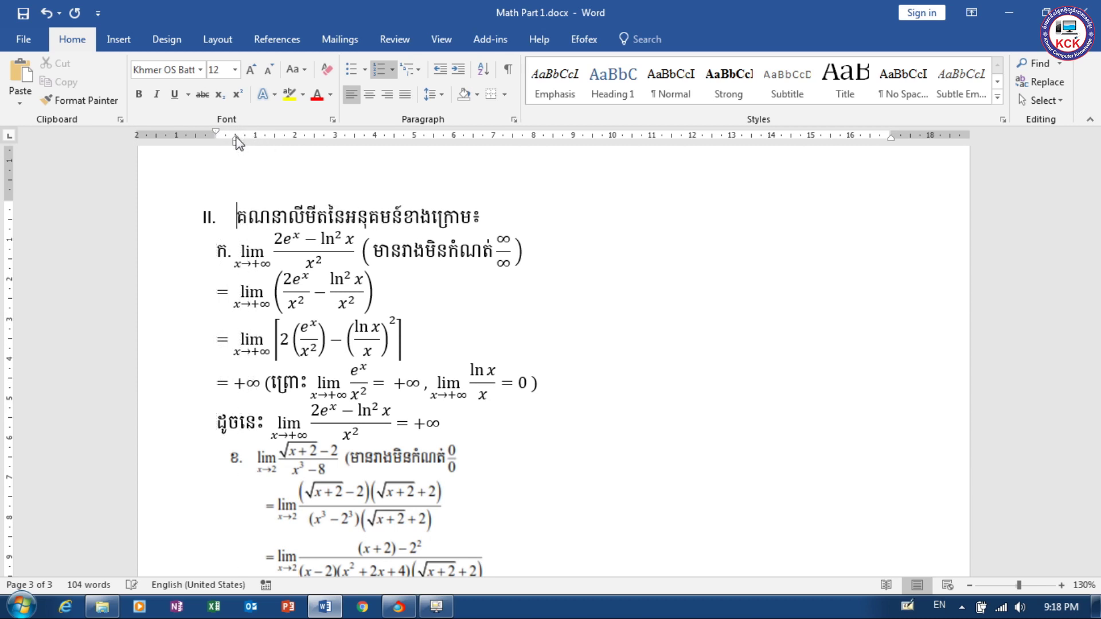
click(304, 472)
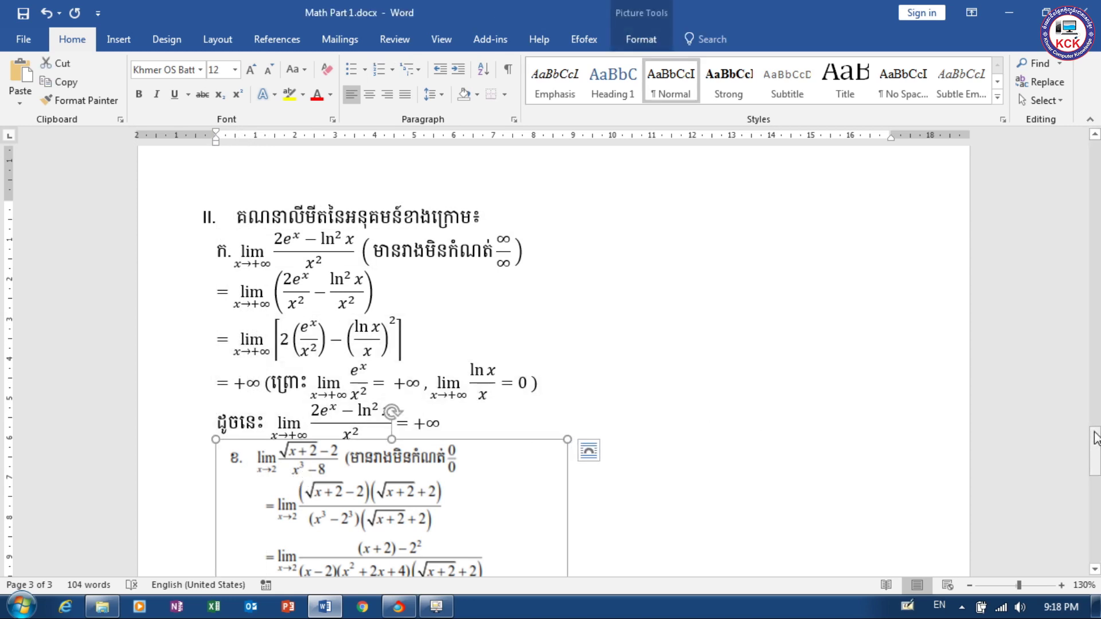
Save the worksheet and scroll through the page to review part ខ's pasted solution image.
drag(1095, 439, 1095, 471)
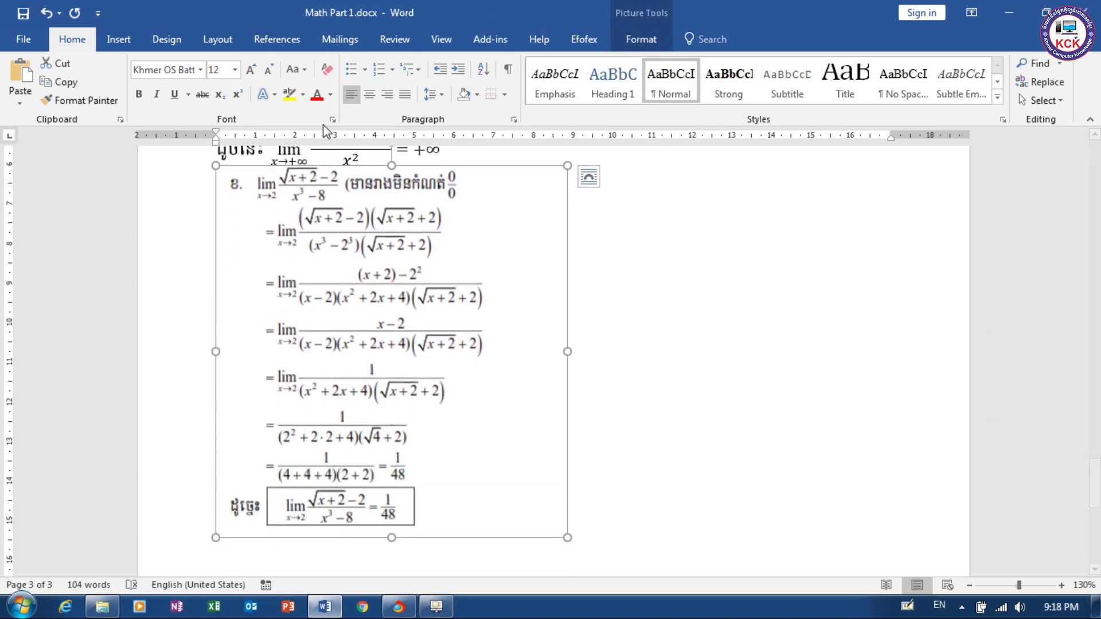
click(22, 20)
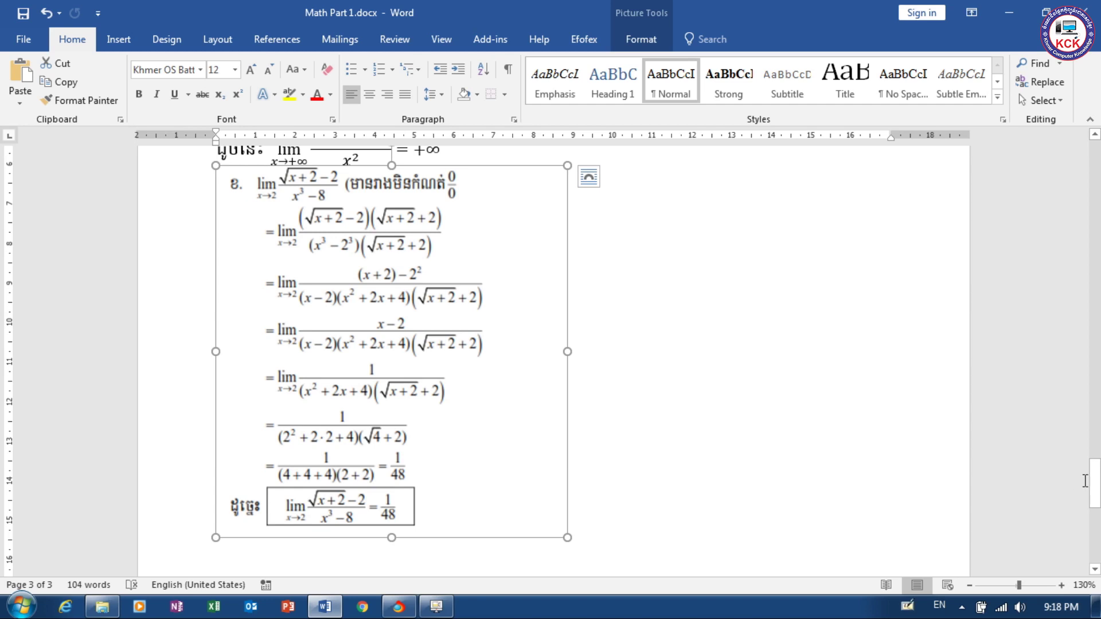
mouse_move(1093, 487)
mouse_down()
mouse_move(1093, 461)
mouse_move(1082, 456)
mouse_up()
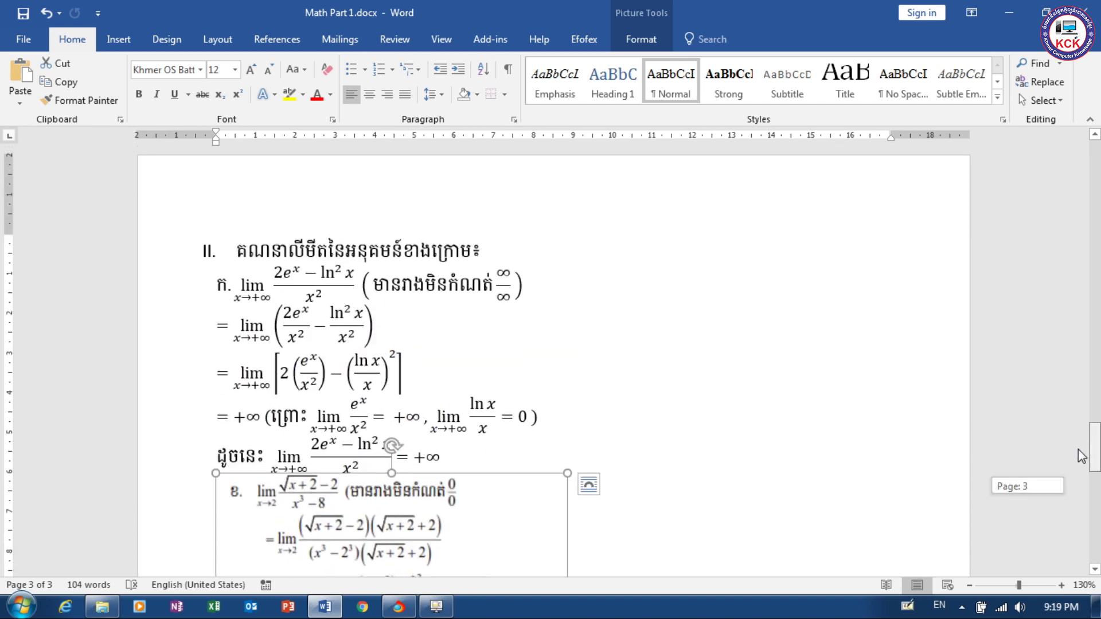
drag(1093, 451, 1096, 478)
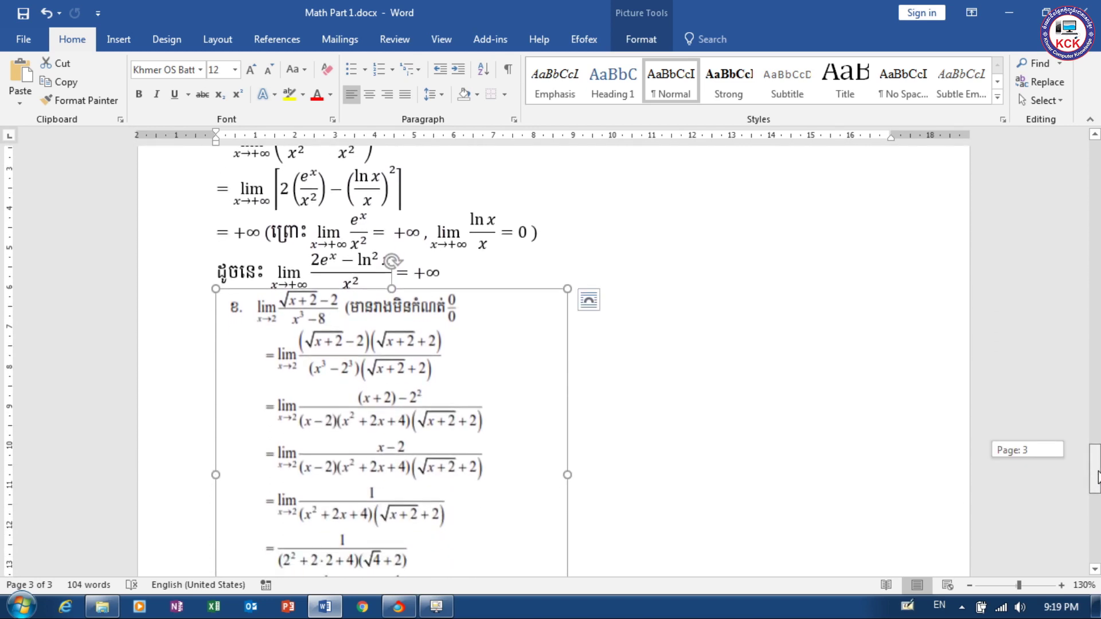
drag(1097, 477, 1096, 464)
drag(1096, 463, 1096, 456)
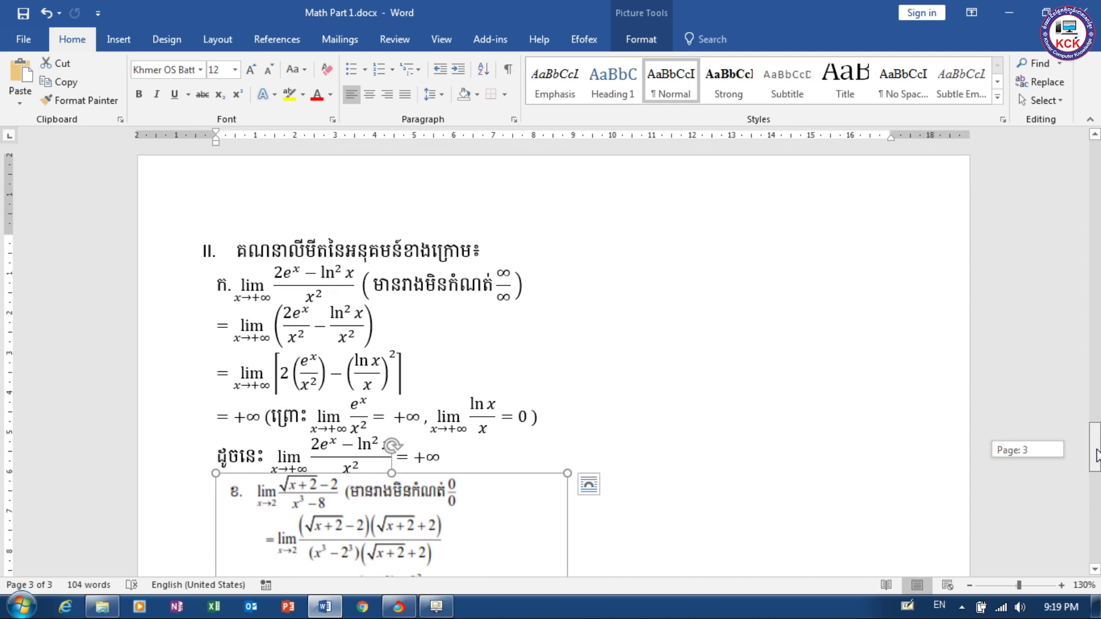
drag(1096, 456, 1095, 442)
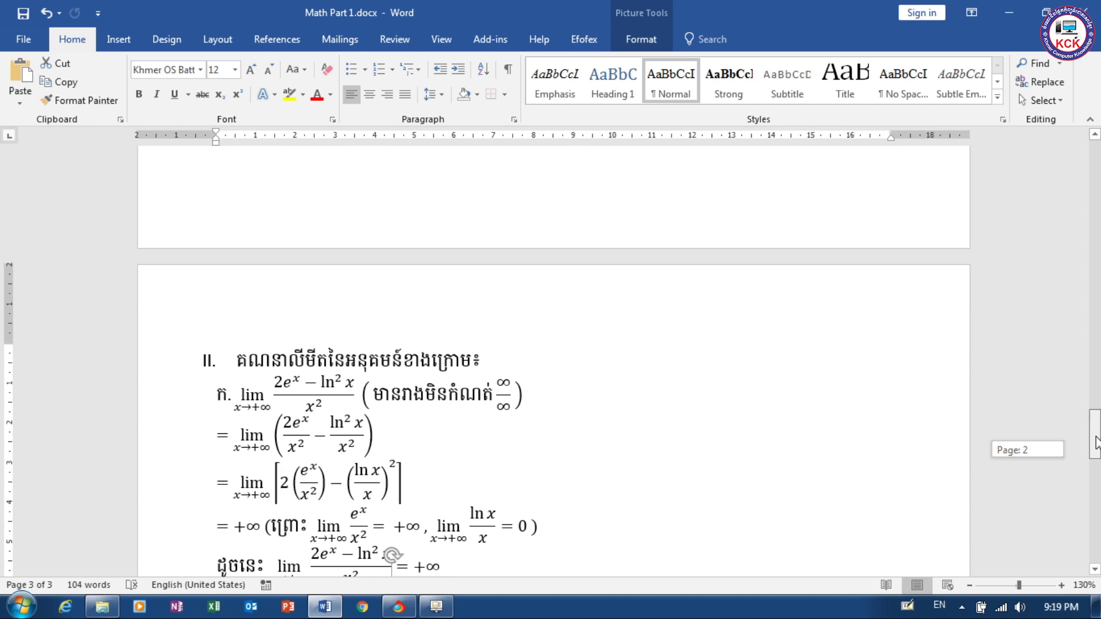
drag(1095, 441, 1095, 449)
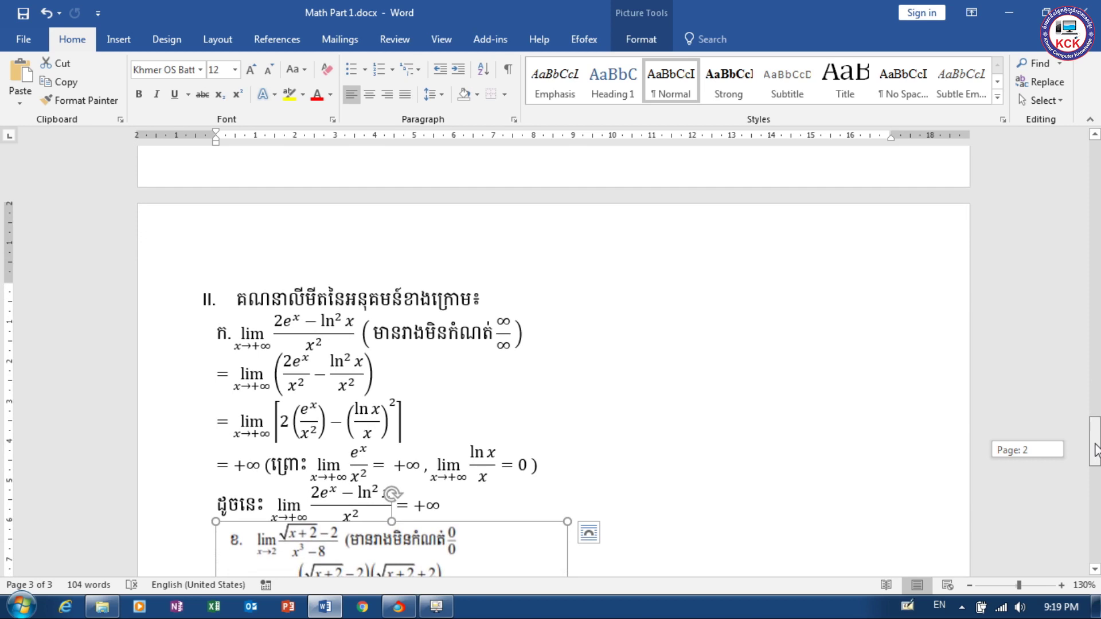
drag(1095, 449, 1094, 444)
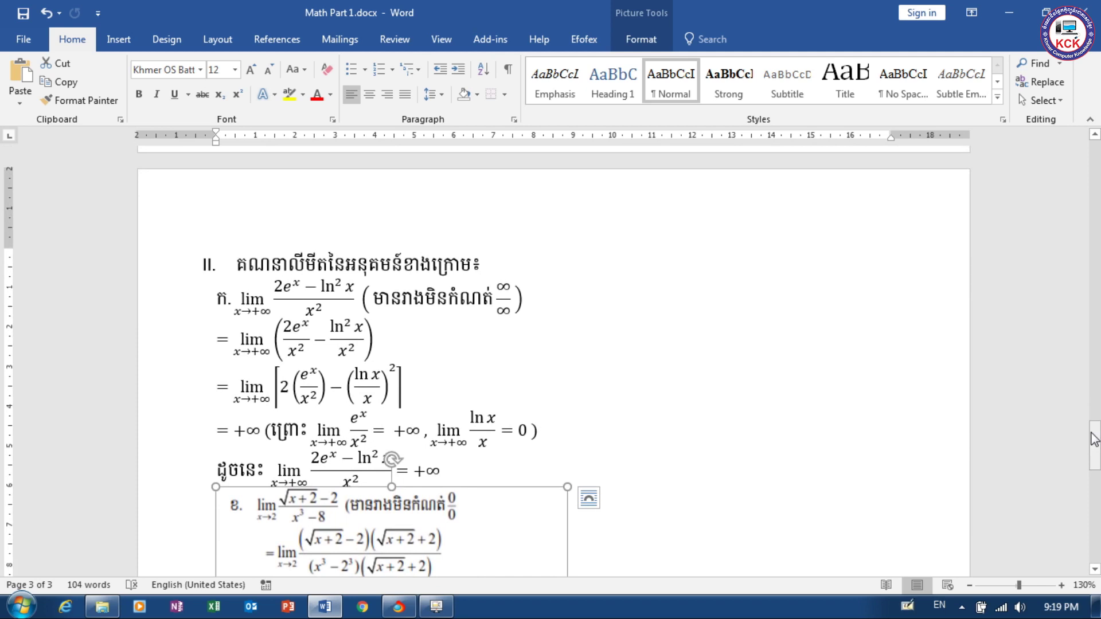
drag(1095, 444, 1096, 456)
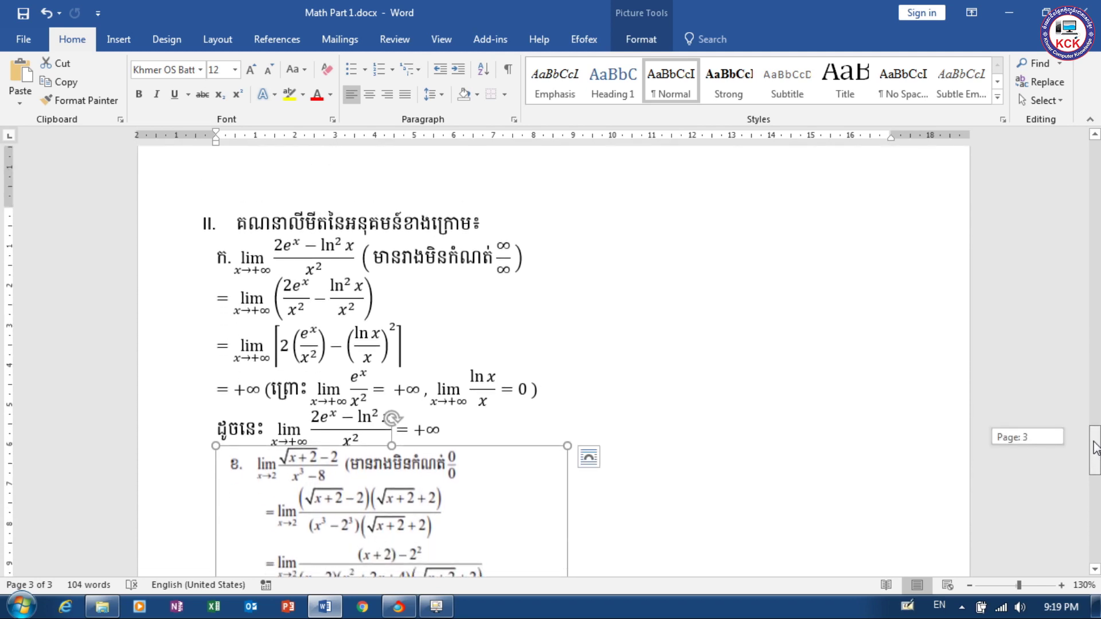
drag(1096, 456, 1095, 444)
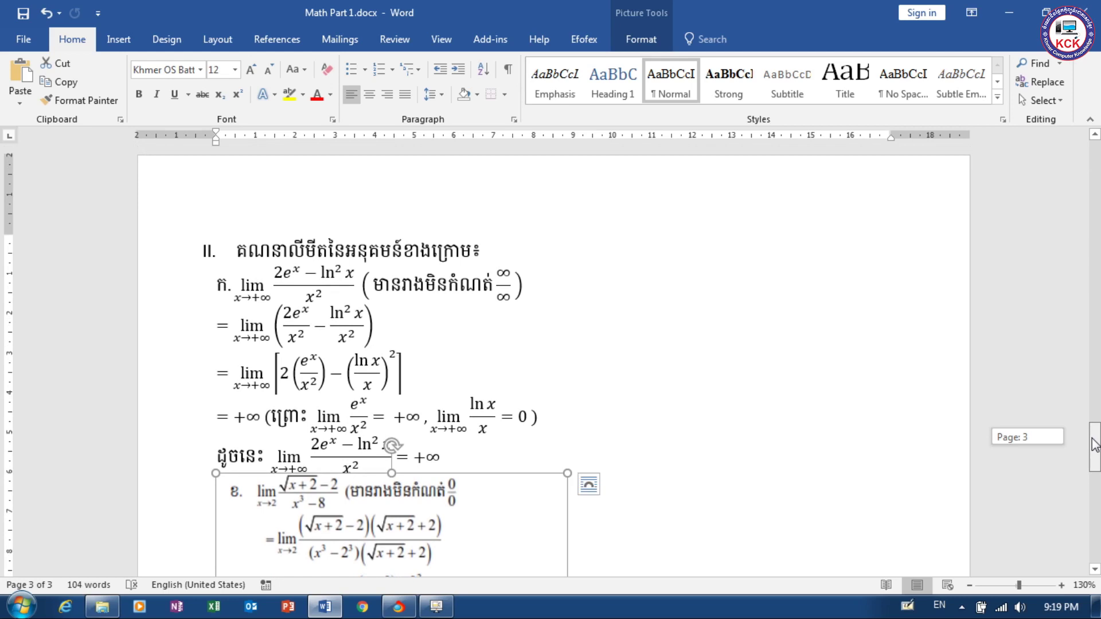
drag(1094, 445, 1095, 444)
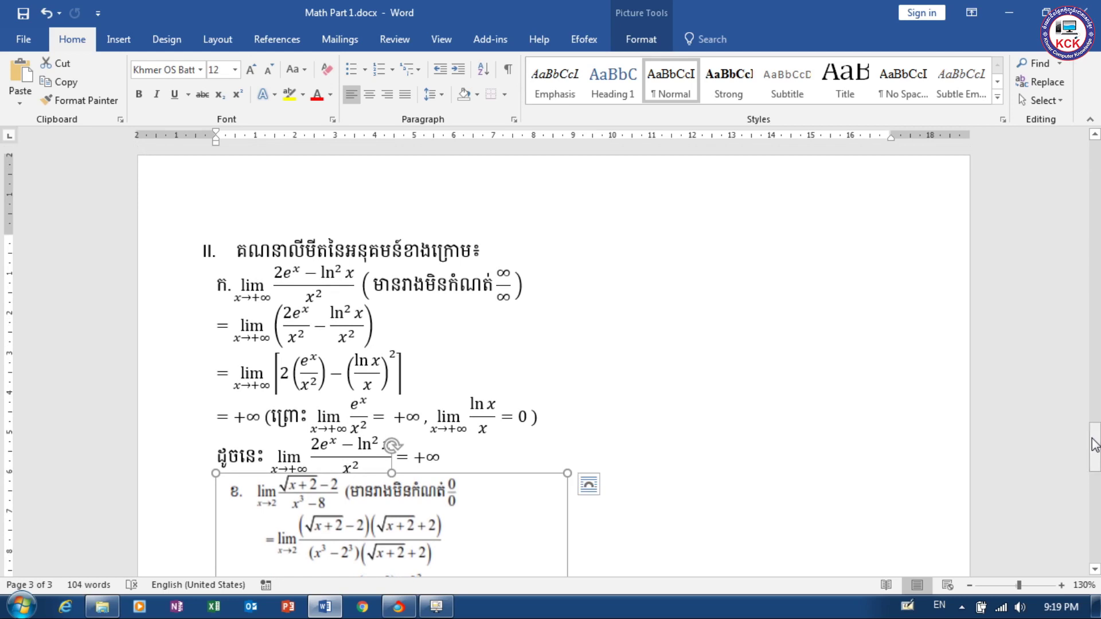